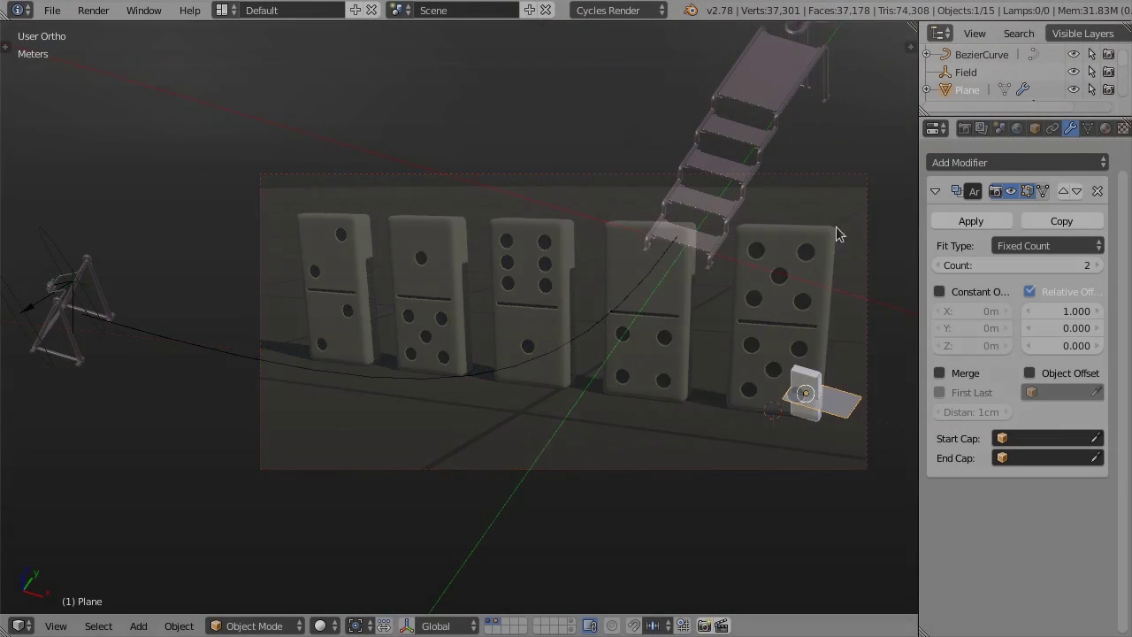
- Set the plane's Array modifier to Fit Curve using BezierCurve
click(1038, 247)
click(1017, 186)
click(1096, 265)
click(626, 285)
- Add a Curve modifier to the plane that bends it along BezierCurve
click(998, 164)
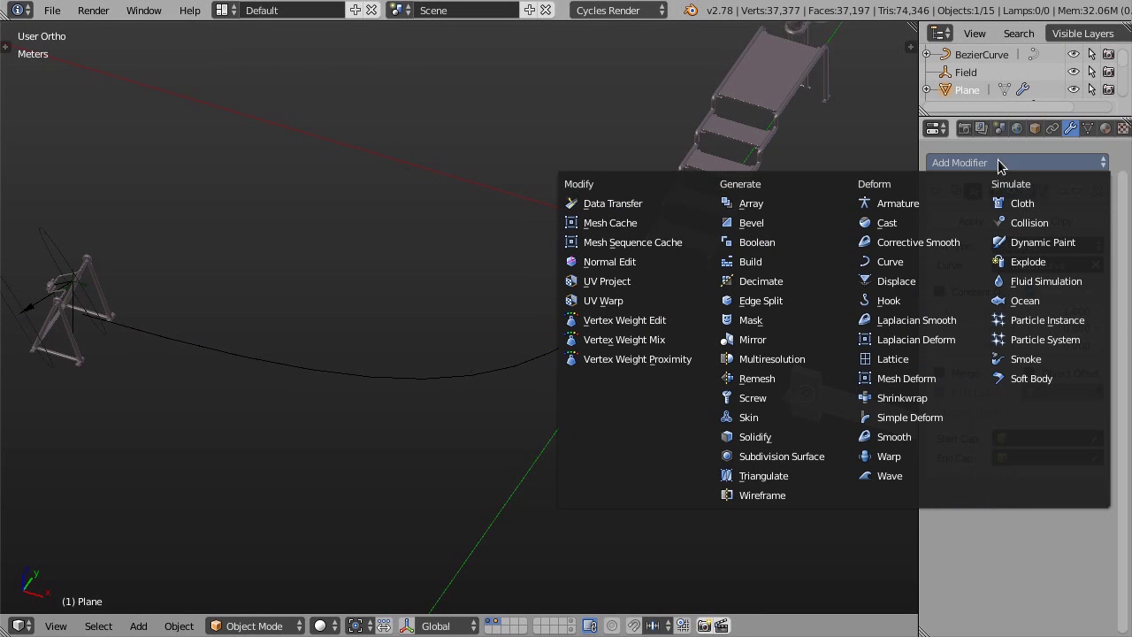
click(889, 261)
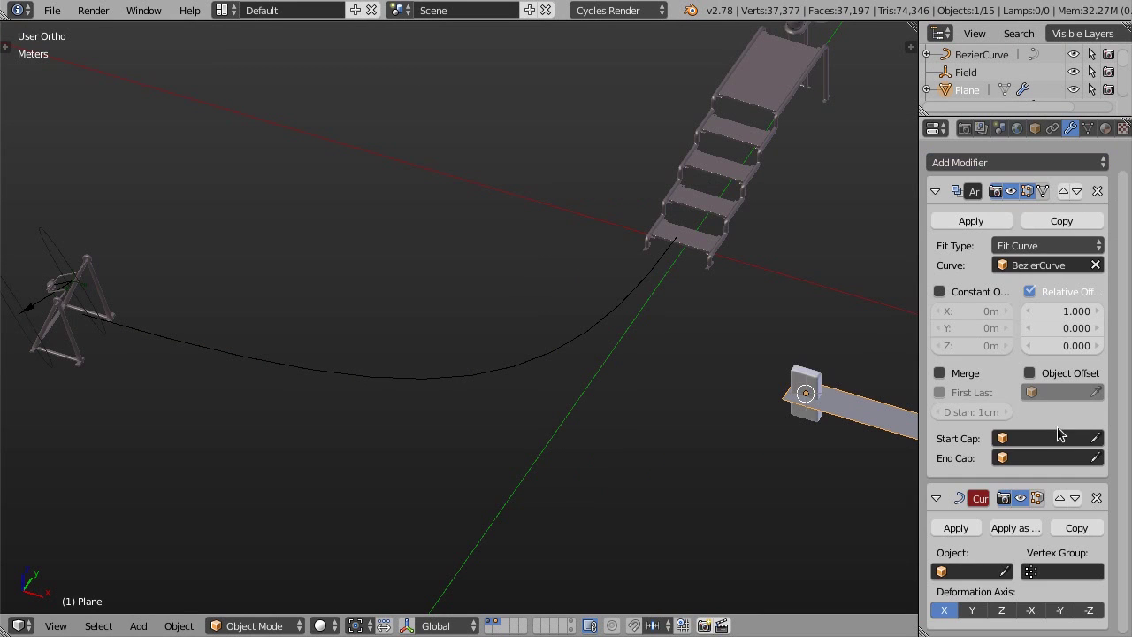
click(1005, 572)
click(530, 358)
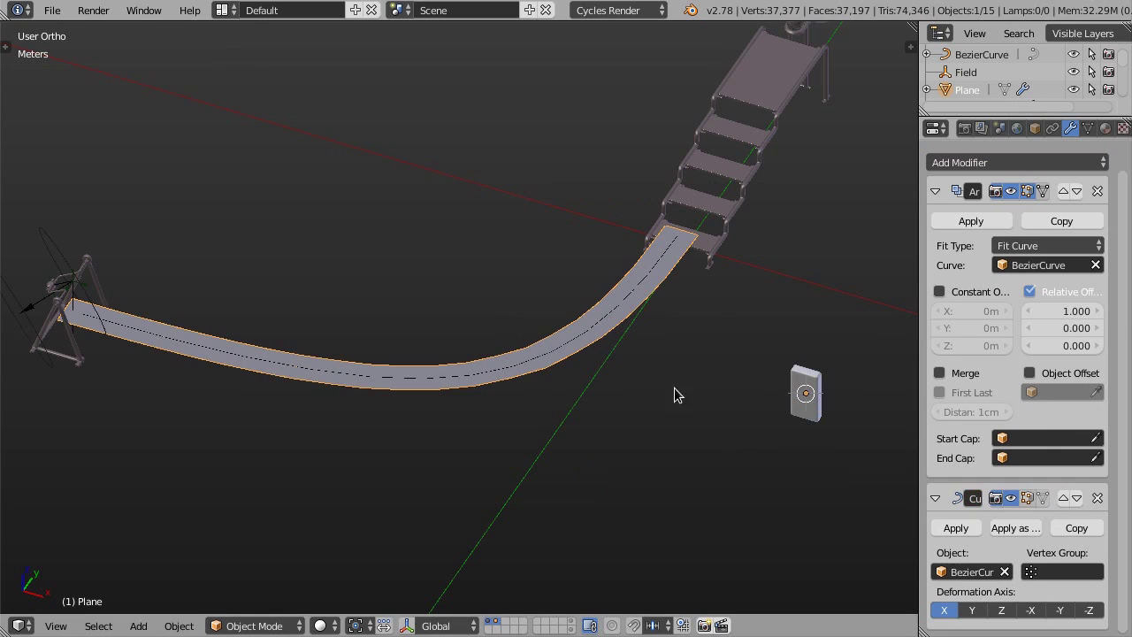
- Parent the domino to Plane and set the plane's Duplication to Faces
right_click(787, 403)
shift+right_click(597, 342)
key(ctrl+p)
click(599, 338)
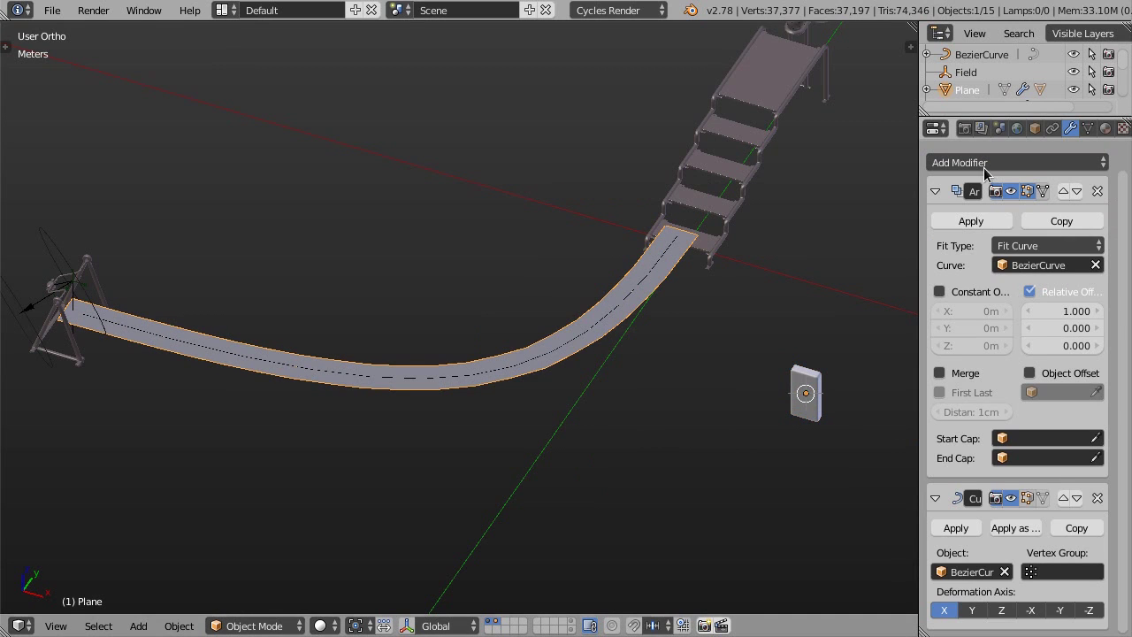
click(1035, 128)
click(1050, 380)
- Draw a render region around the middle dominoes and switch the viewport to rendered shading
middle_drag(177, 450, 489, 286)
key(ctrl+b)
drag(377, 263, 594, 366)
key(shift+z)
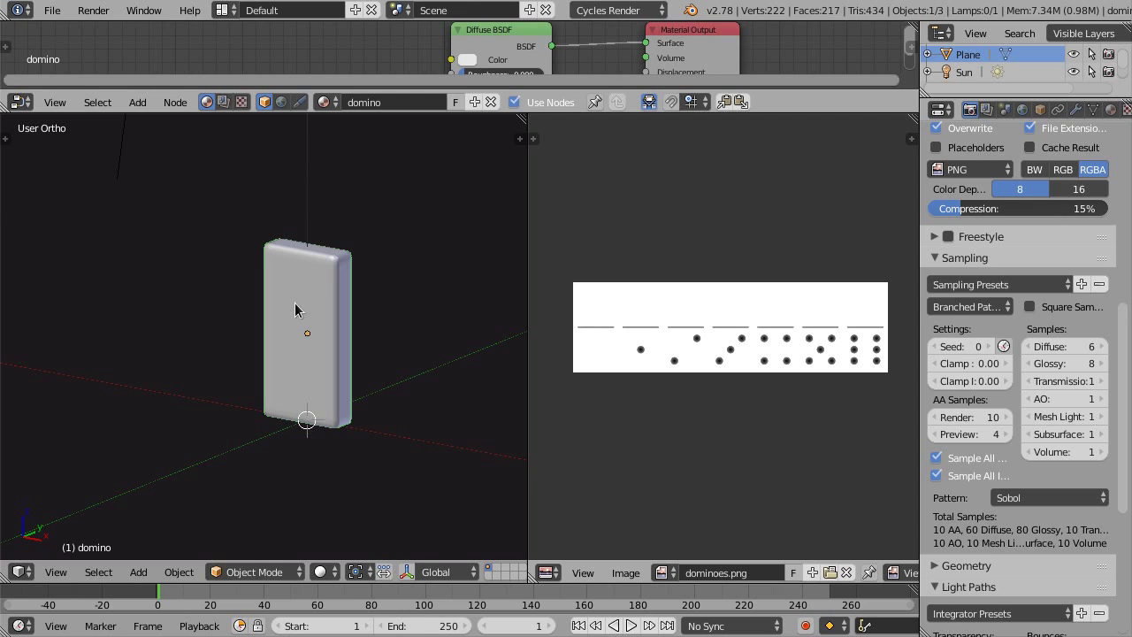
- Orbit and zoom in on the single domino, then enter Edit Mode on its mesh
mouse_move(296, 304)
middle_down()
mouse_move(223, 313)
mouse_move(256, 337)
mouse_move(309, 307)
mouse_move(356, 306)
mouse_move(278, 296)
mouse_move(289, 307)
mouse_move(275, 346)
mouse_move(308, 323)
middle_up()
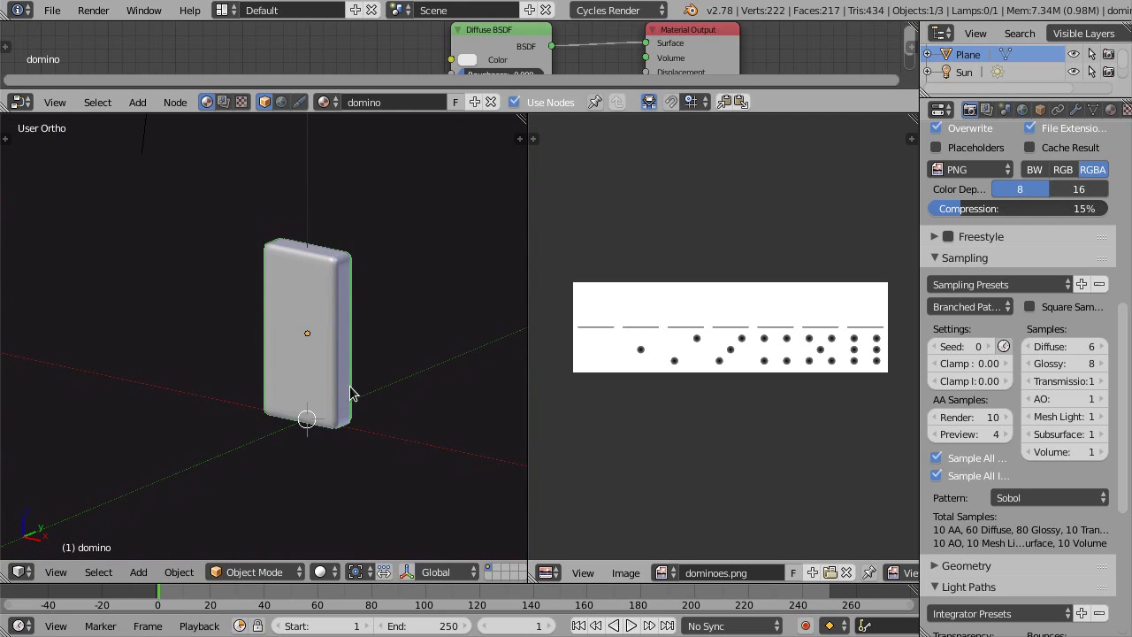
middle_drag(298, 334, 281, 367)
scroll(281, 362, up, 1)
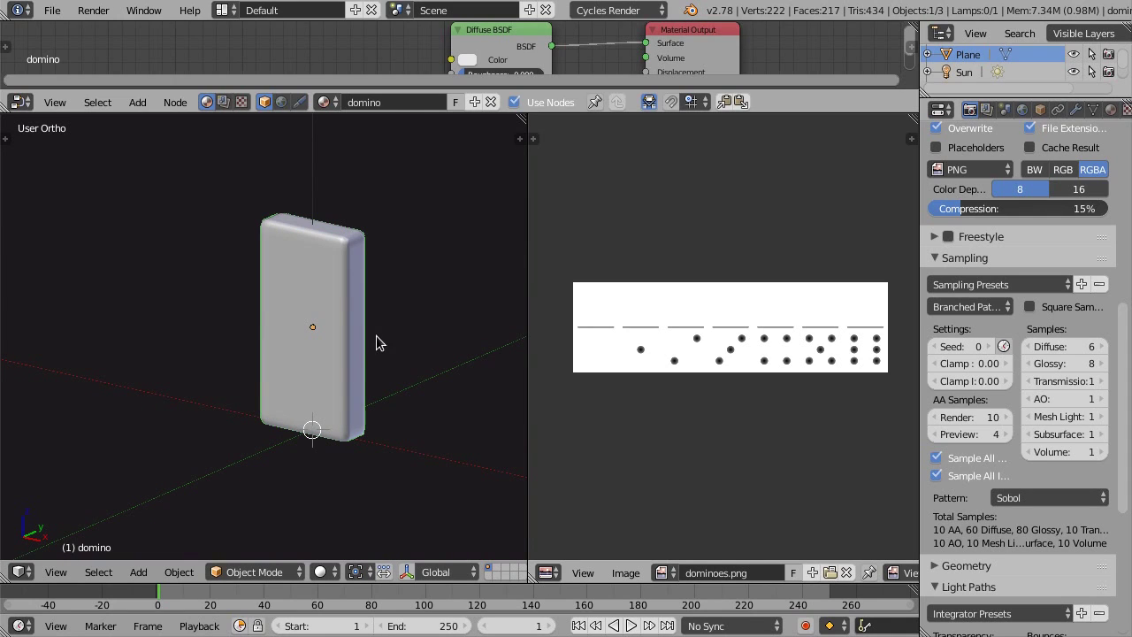
mouse_move(352, 340)
middle_down()
mouse_move(341, 336)
mouse_move(358, 340)
middle_up()
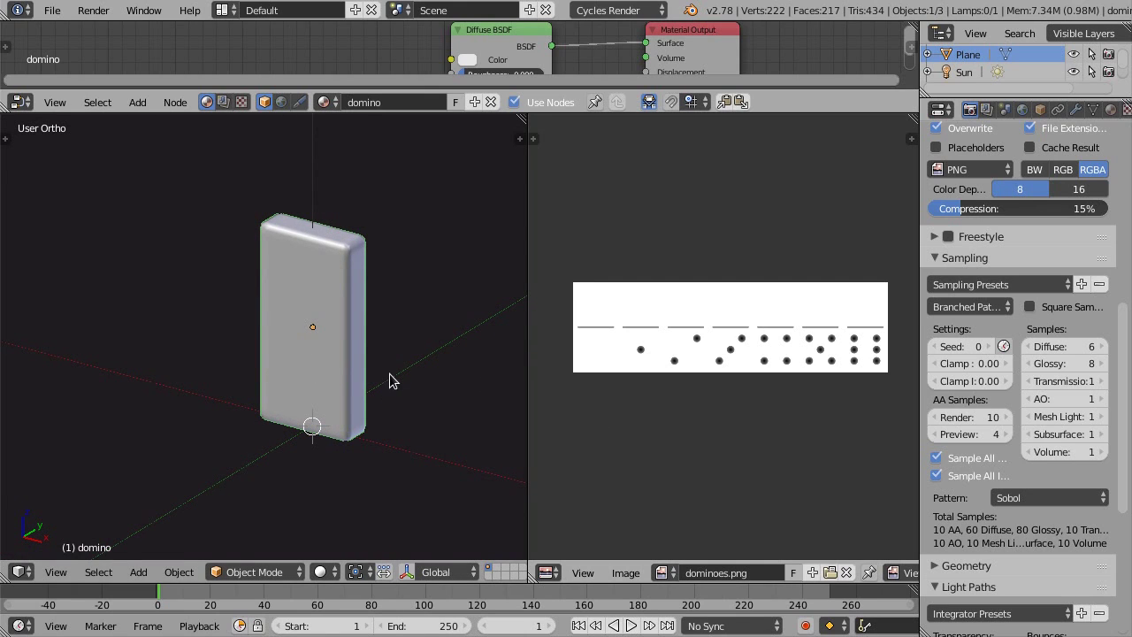
scroll(307, 367, up, 1)
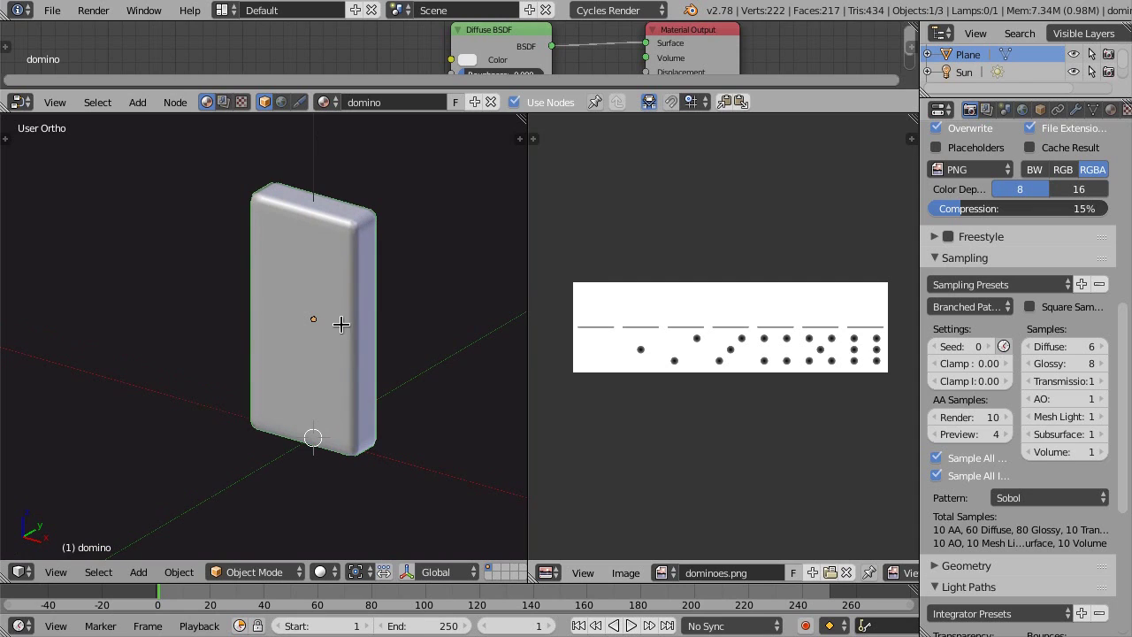
key(Tab)
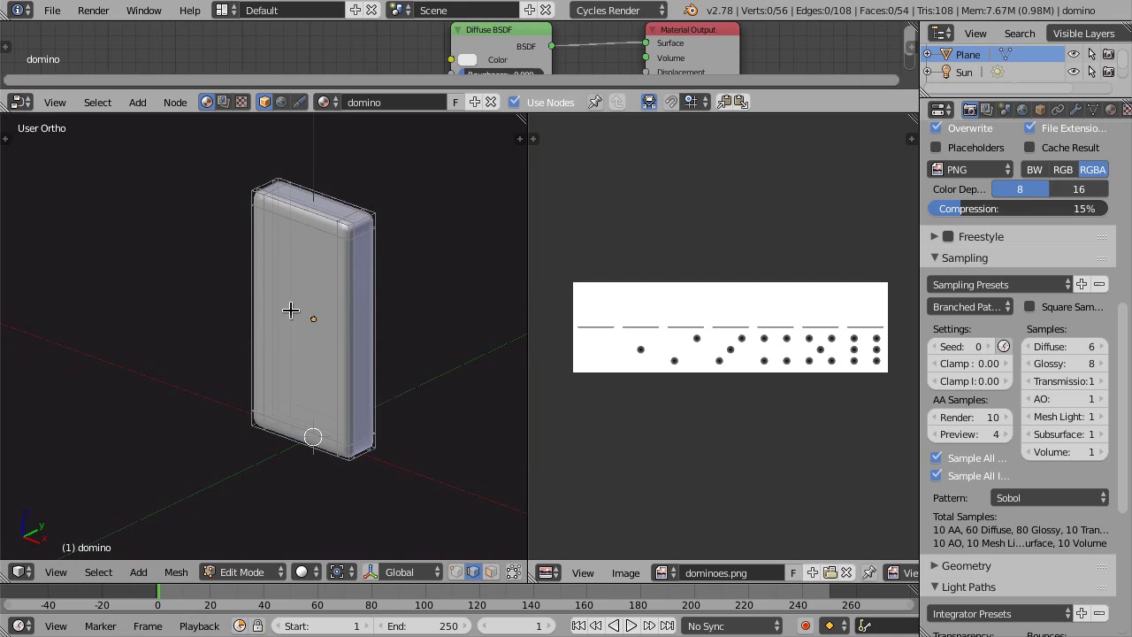
- Select the edge loops along the domino's top, left side and bottom
middle_drag(291, 309, 268, 301)
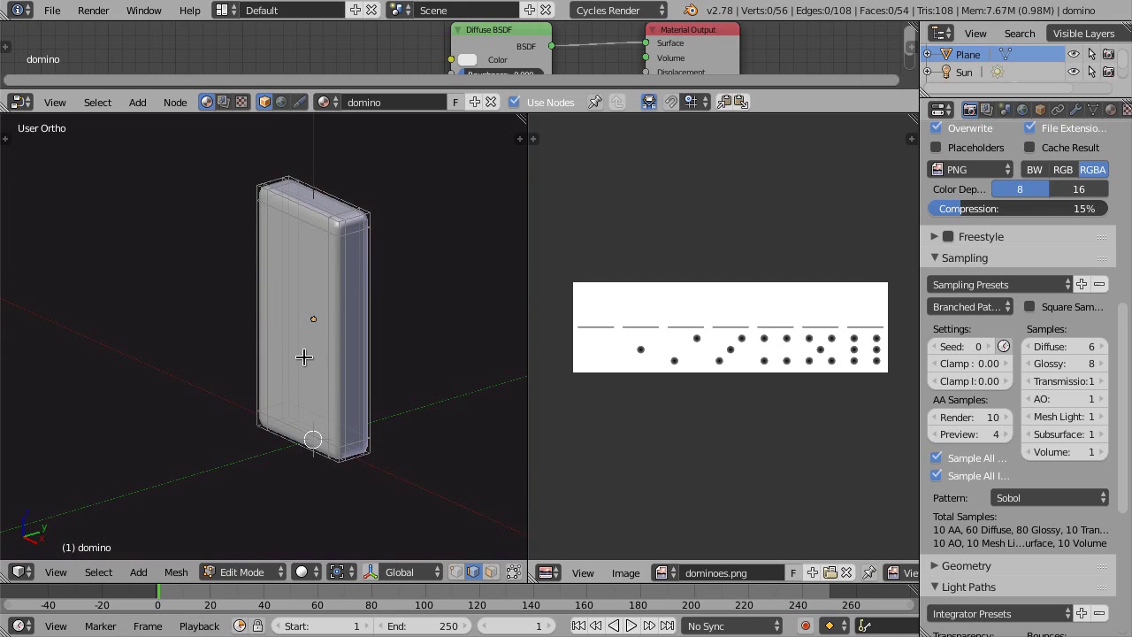
middle_drag(329, 284, 332, 283)
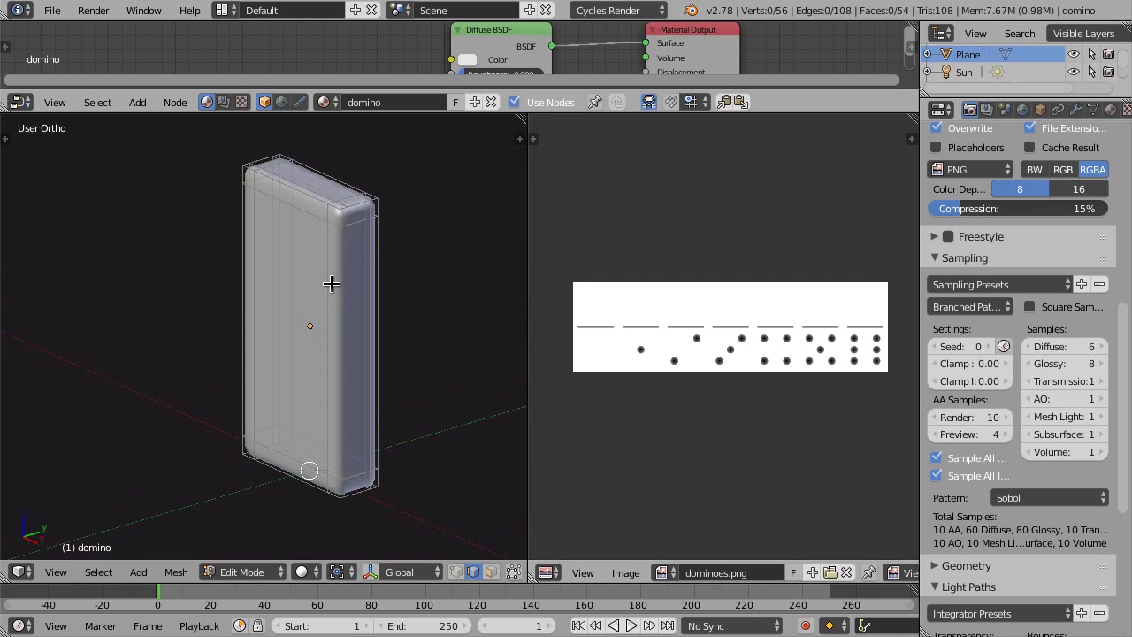
middle_drag(298, 322, 303, 341)
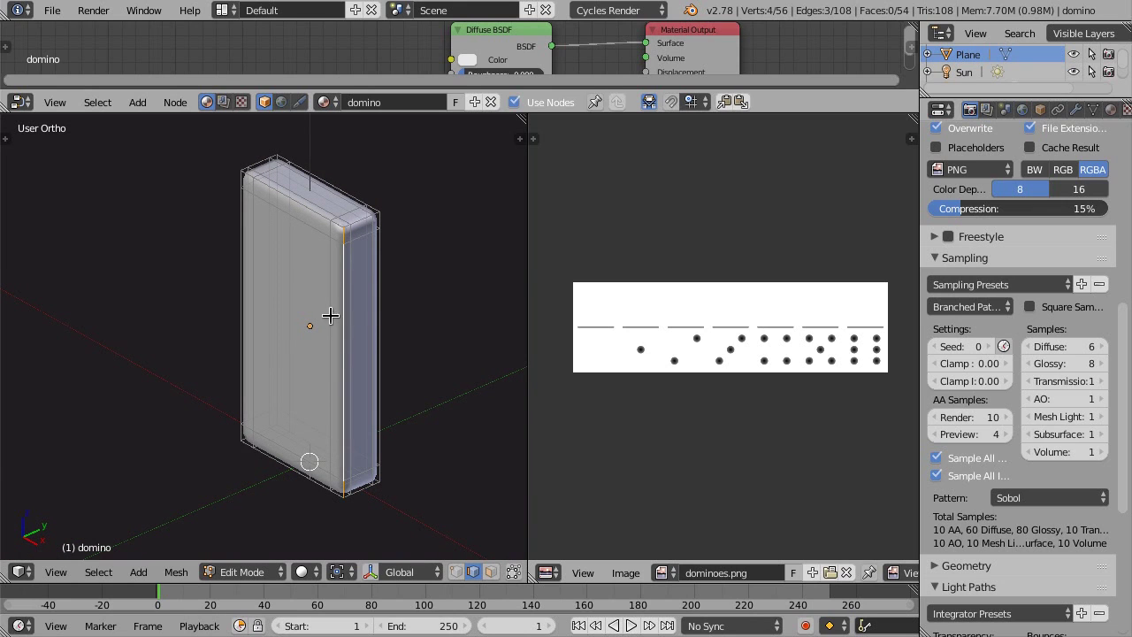
scroll(281, 209, up, 1)
alt+right_click(301, 203)
alt+shift+right_click(219, 248)
alt+shift+right_click(259, 513)
- Add the remaining edge loops around the front face and sides to the selection
middle_drag(259, 513, 329, 343)
alt+shift+right_click(329, 343)
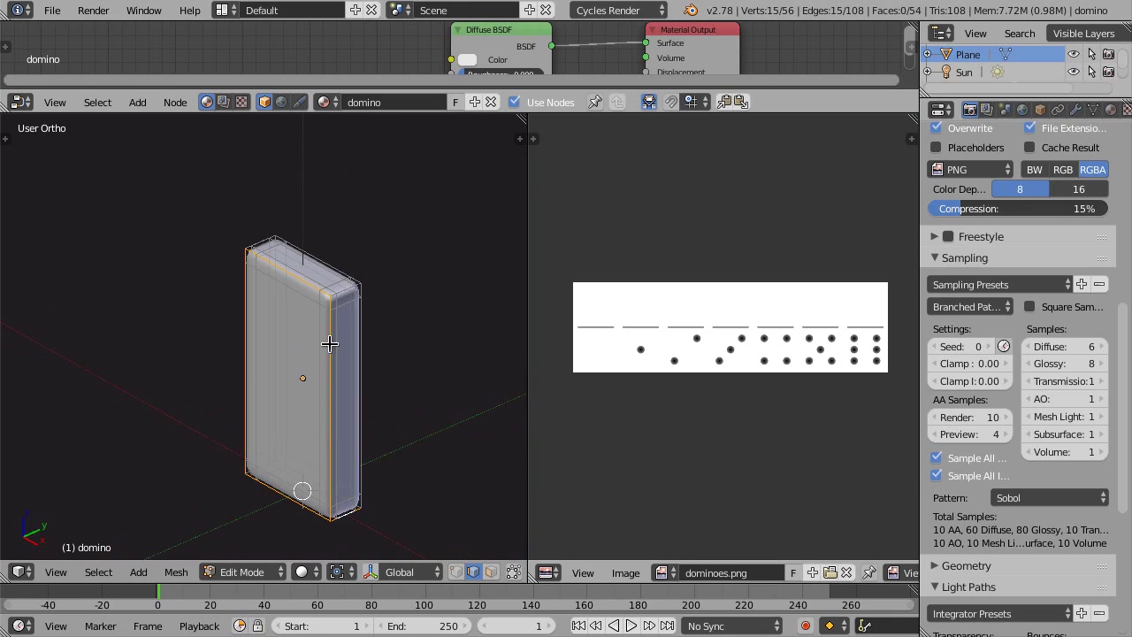
scroll(328, 283, up, 3)
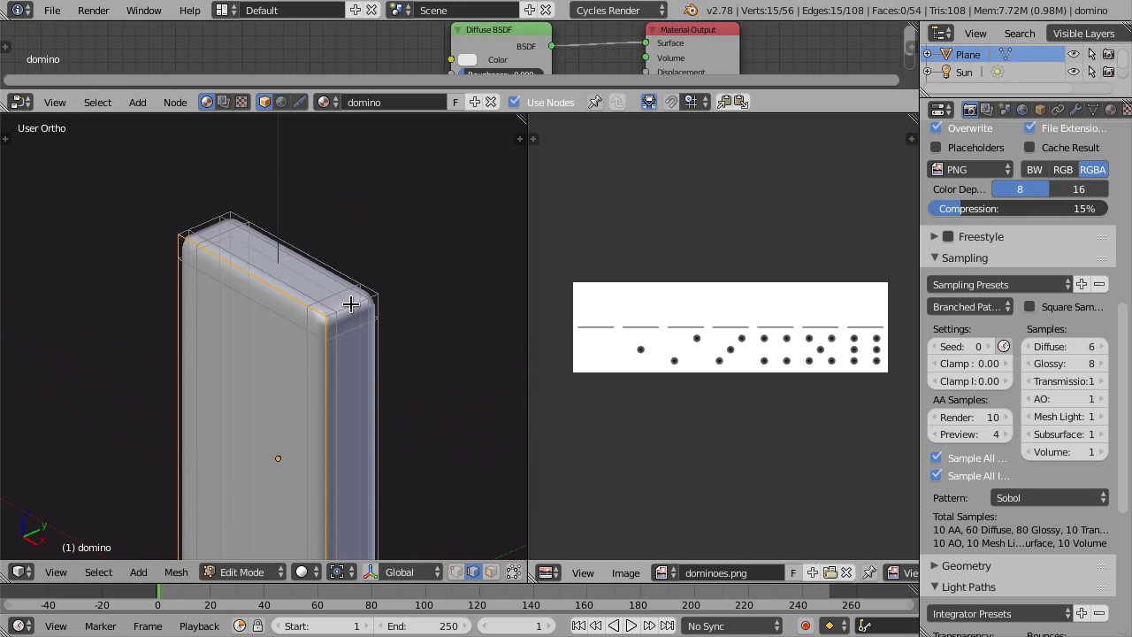
alt+shift+right_click(207, 219)
scroll(142, 302, down, 2)
middle_drag(142, 303, 177, 460)
scroll(179, 477, up, 2)
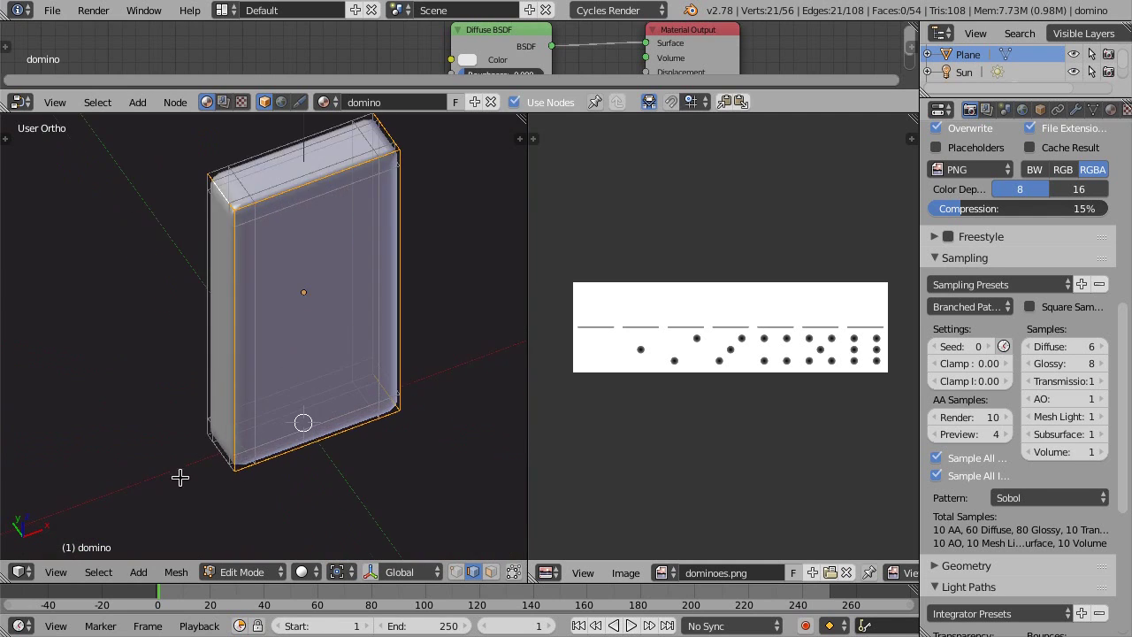
alt+shift+right_click(209, 455)
scroll(213, 465, down, 2)
middle_drag(278, 382, 349, 245)
middle_drag(300, 331, 244, 316)
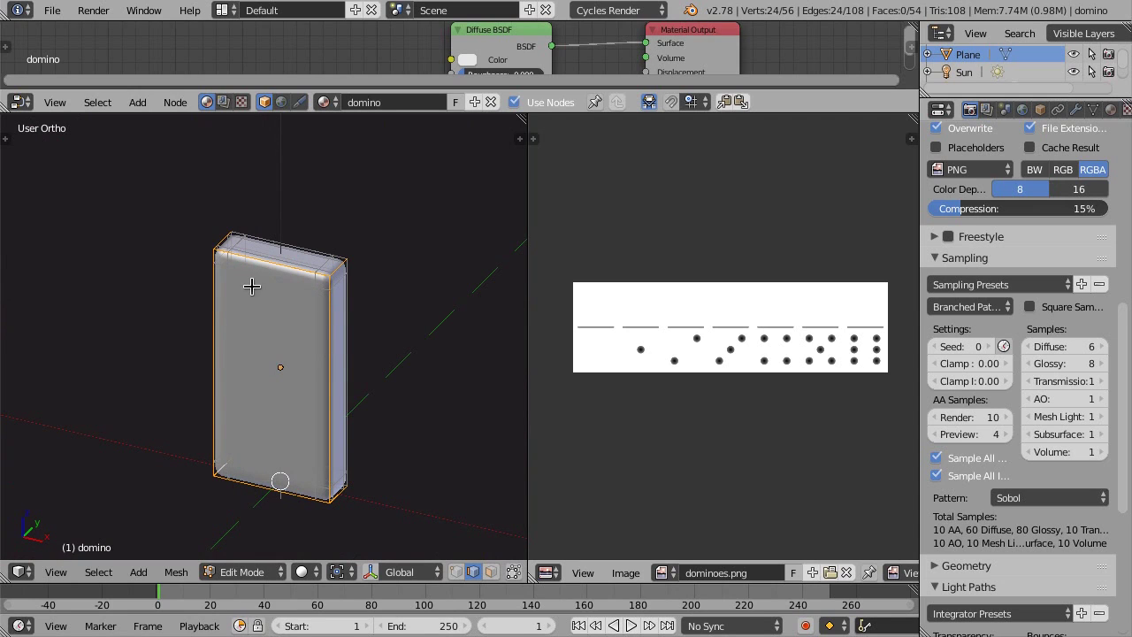
middle_drag(256, 355, 269, 353)
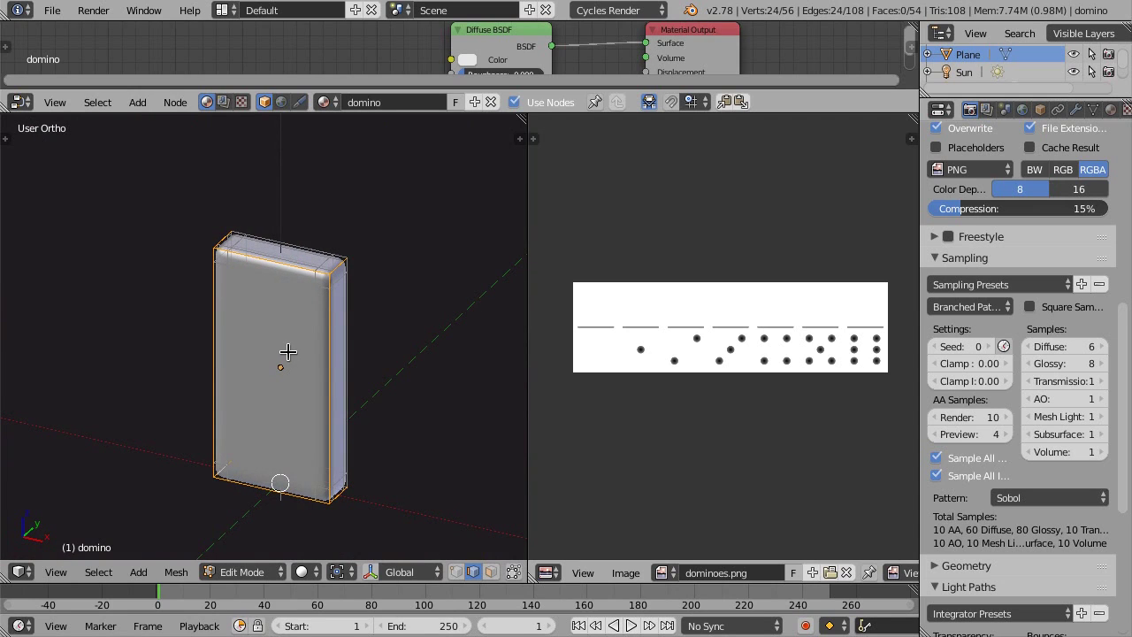
- Mark the selected edge loops as UV seams
key(ctrl+e)
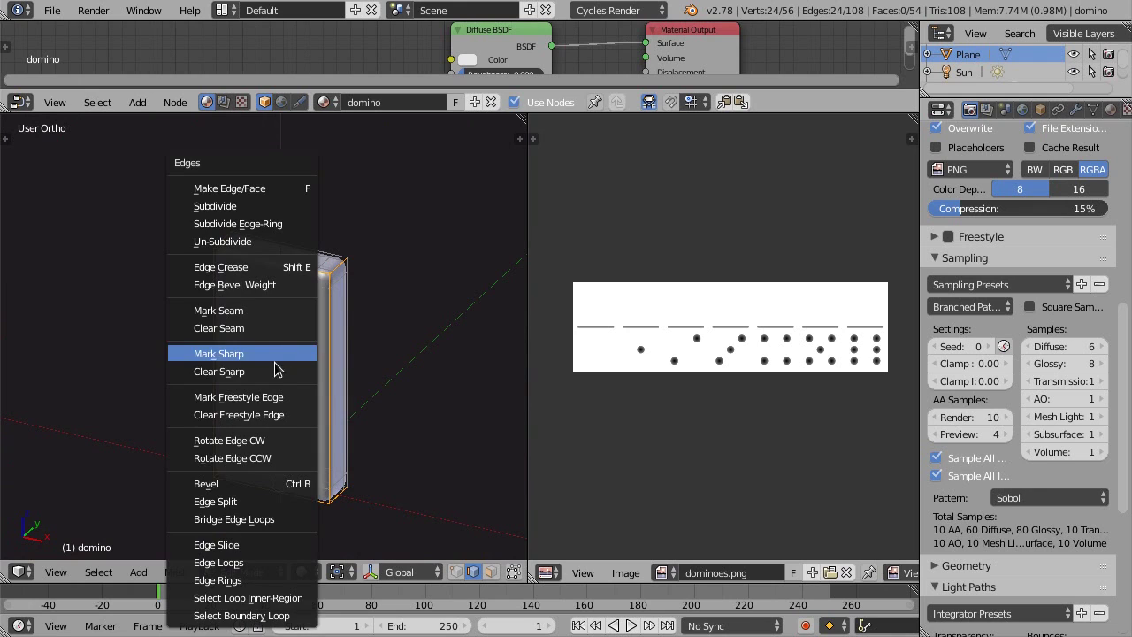
click(268, 309)
middle_drag(316, 357, 283, 363)
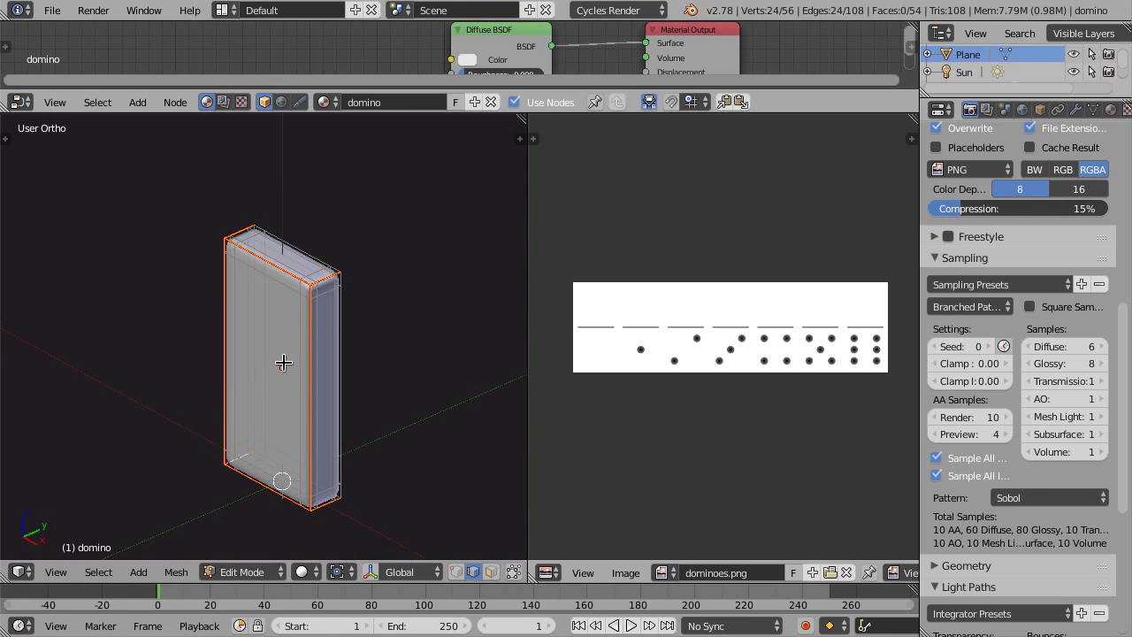
- Switch to face select mode, select the whole domino mesh and bring up UV mapping
key(ctrl+Tab)
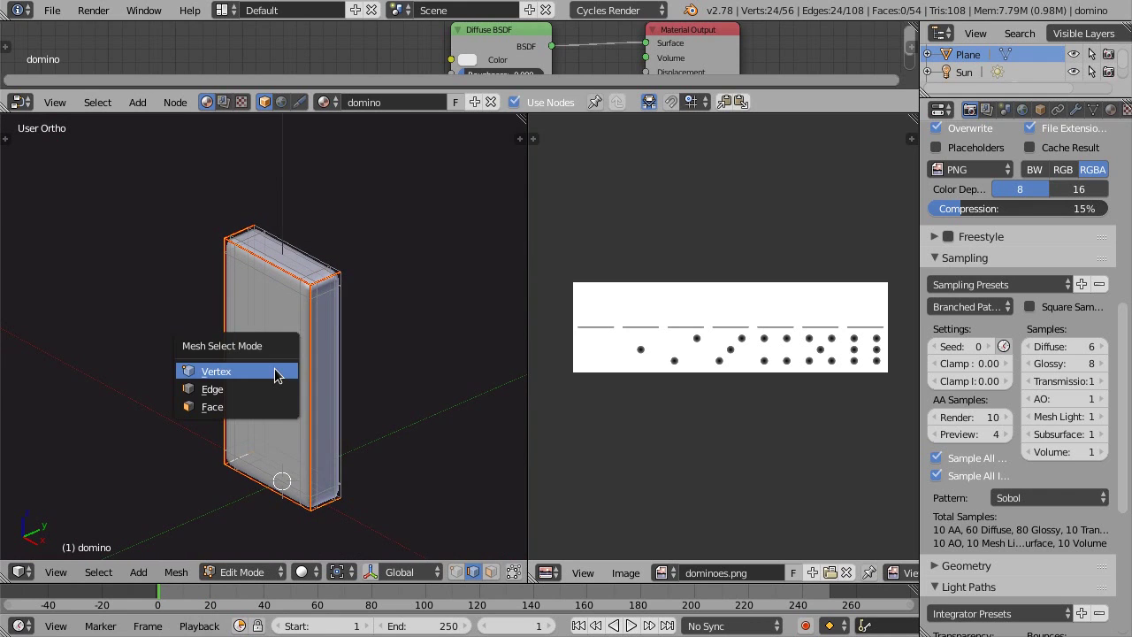
click(222, 409)
middle_drag(328, 410, 328, 399)
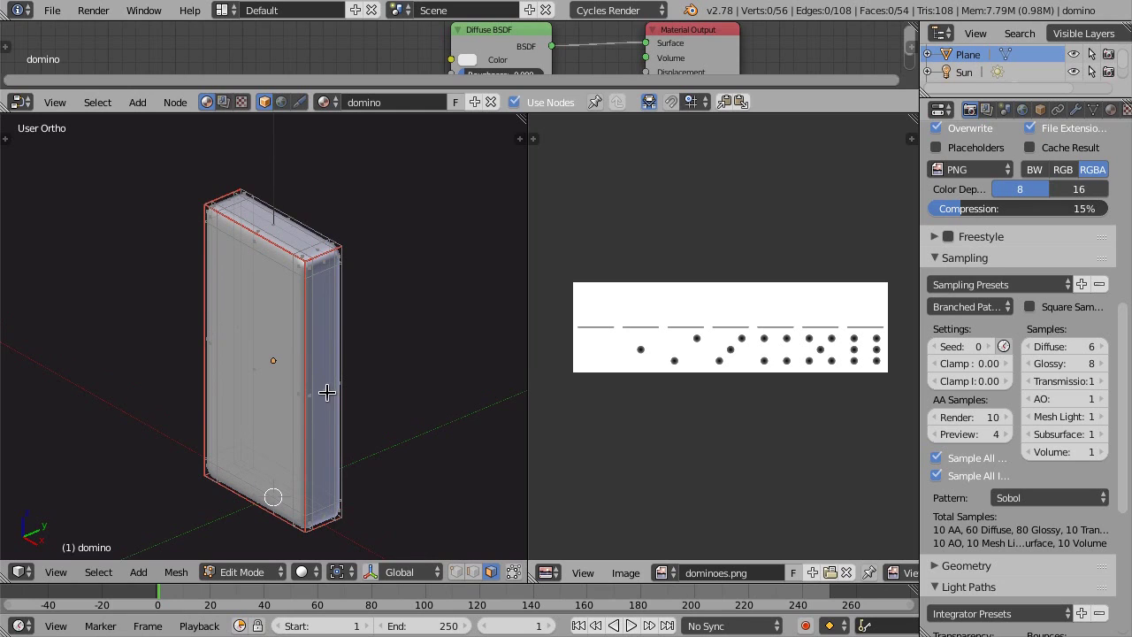
middle_drag(315, 387, 320, 381)
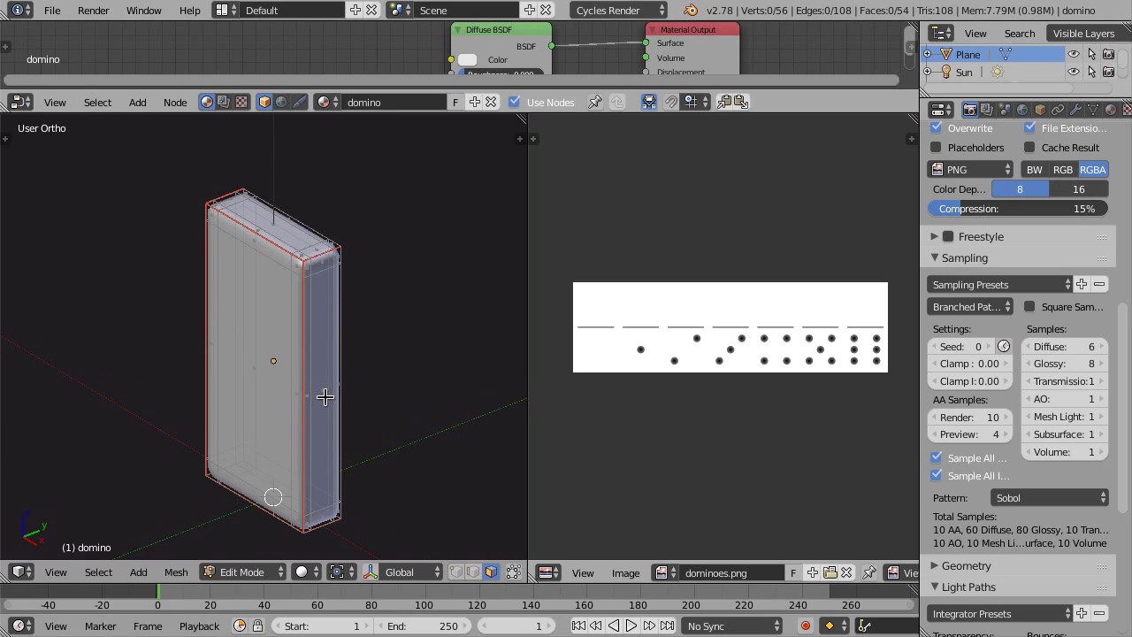
key(l)
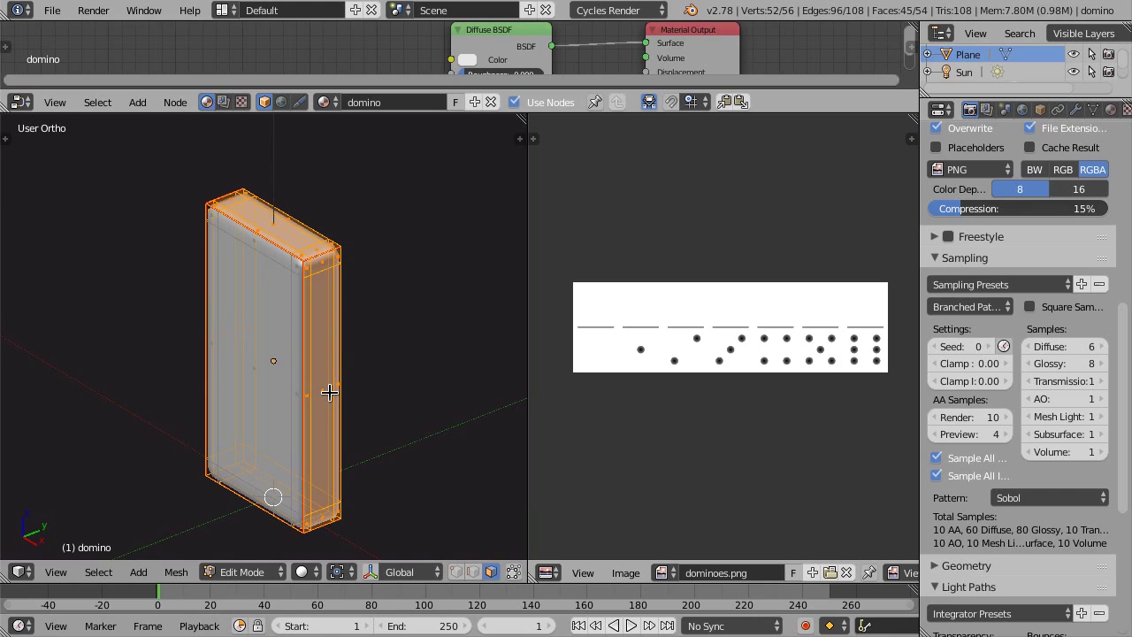
key(u)
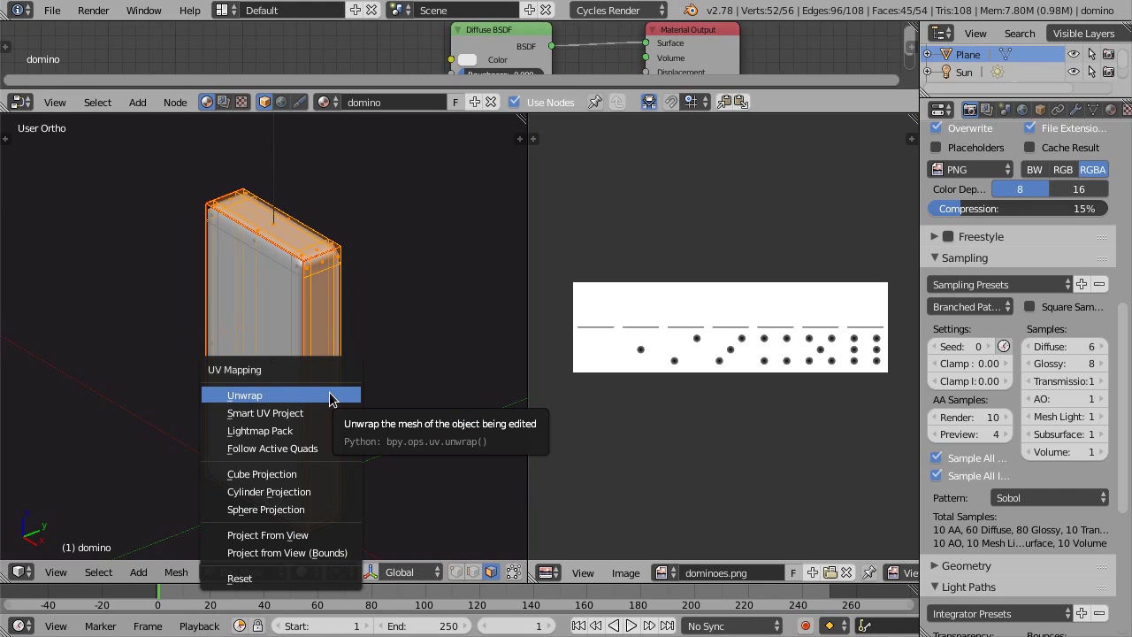
- Unwrap the domino along its seams and shrink the UV islands twice
click(262, 400)
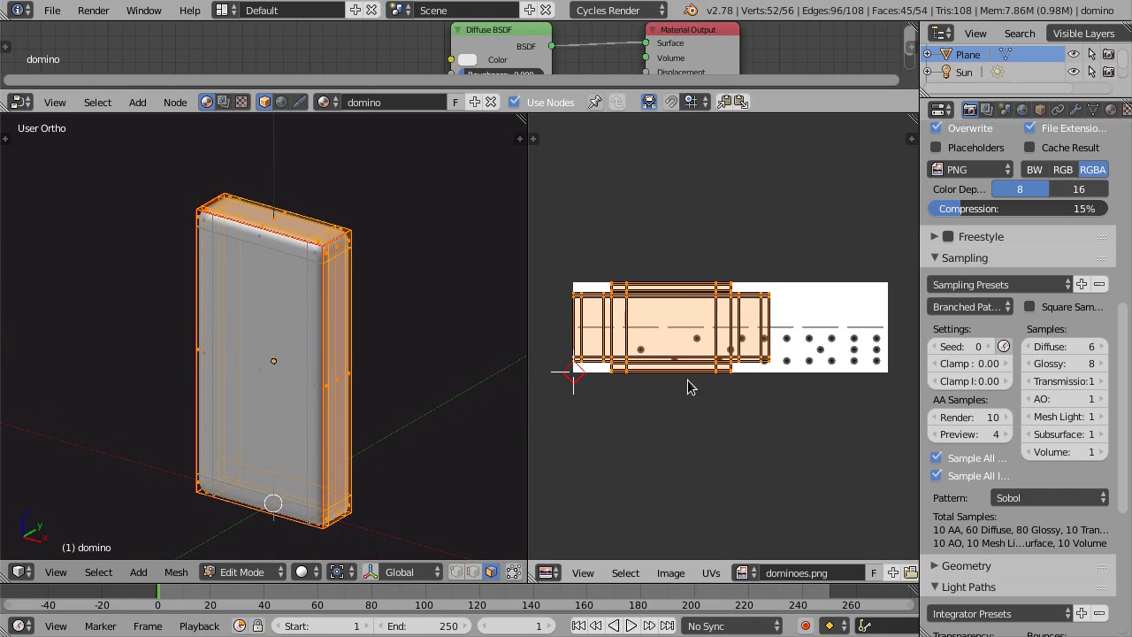
scroll(669, 384, up, 1)
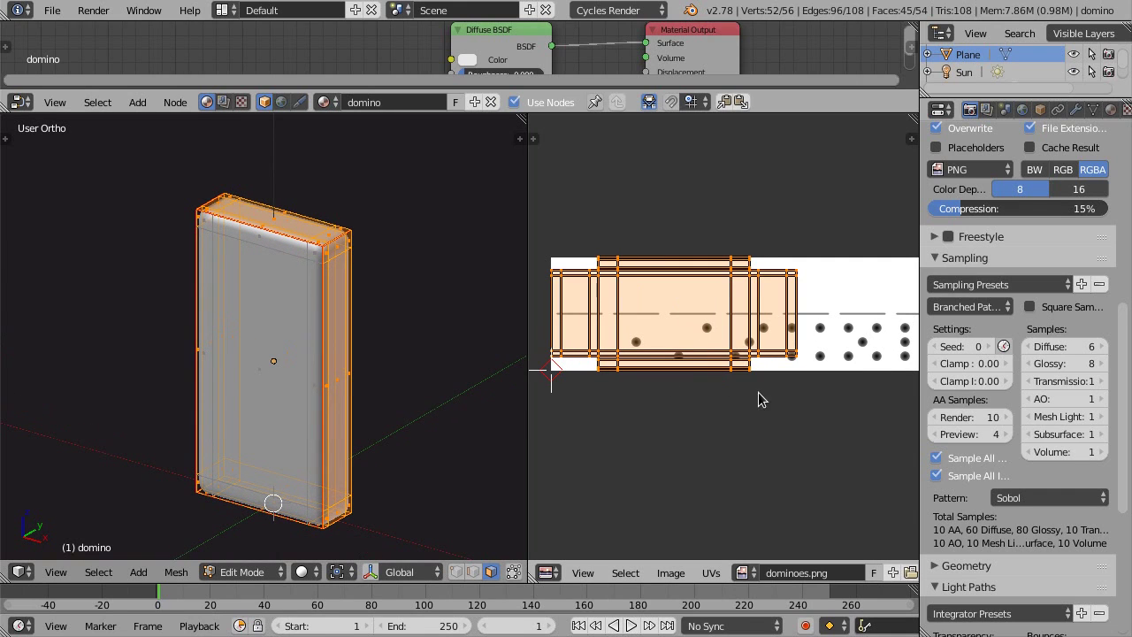
key(s)
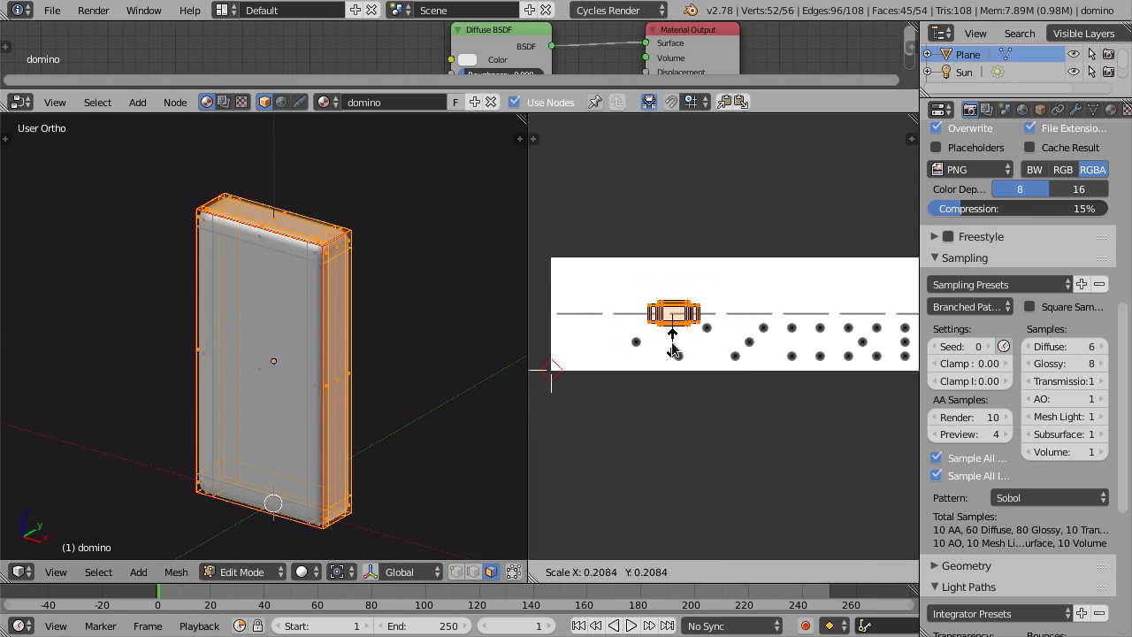
click(674, 348)
scroll(697, 360, up, 2)
key(s)
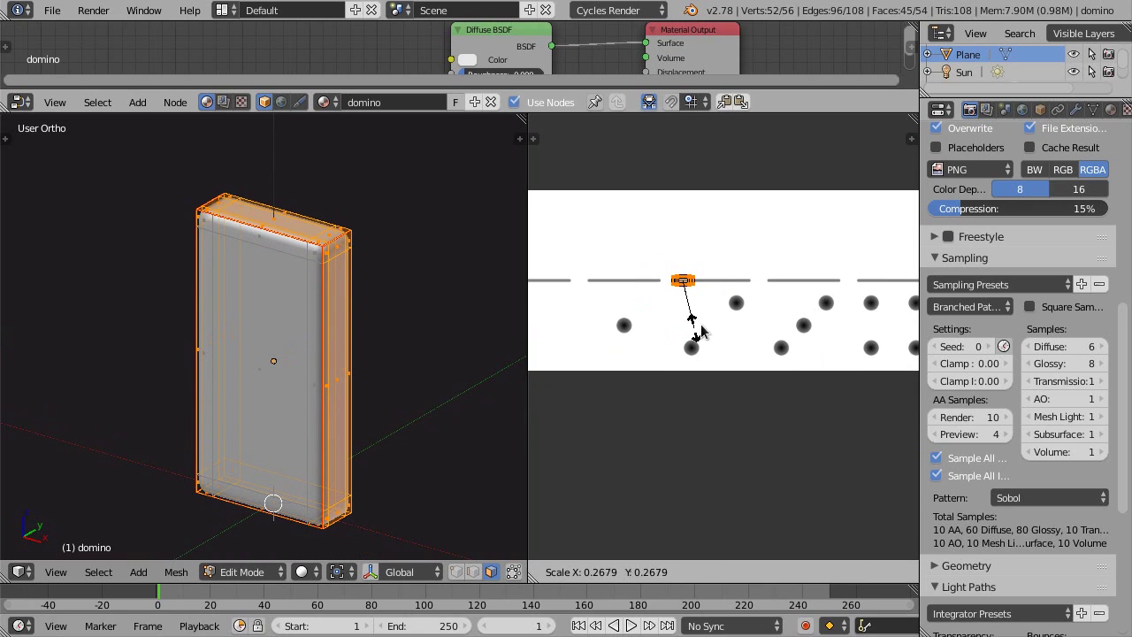
click(699, 332)
- Move the UV island over the dominoes.png texture
middle_drag(315, 334, 336, 351)
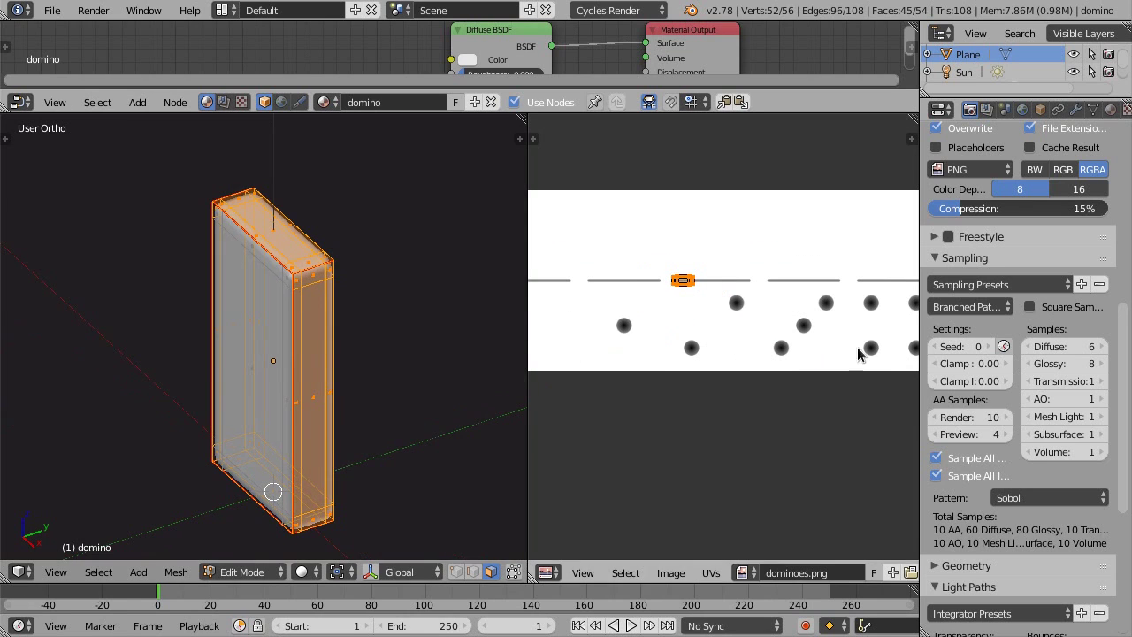
key(g)
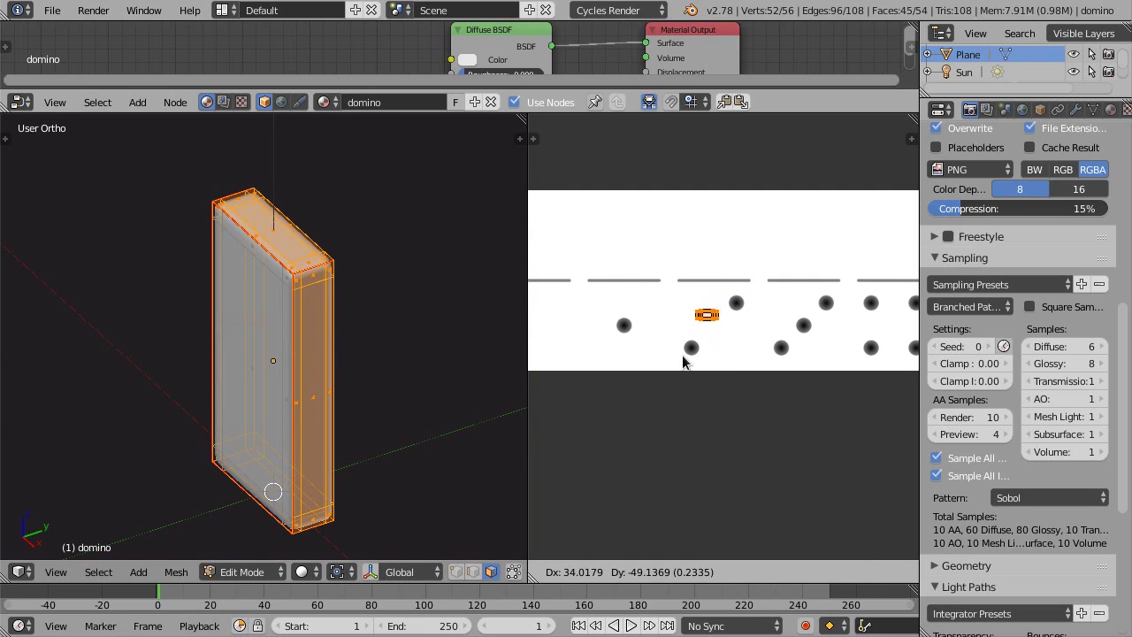
click(682, 357)
scroll(682, 358, down, 1)
middle_drag(674, 347, 681, 352)
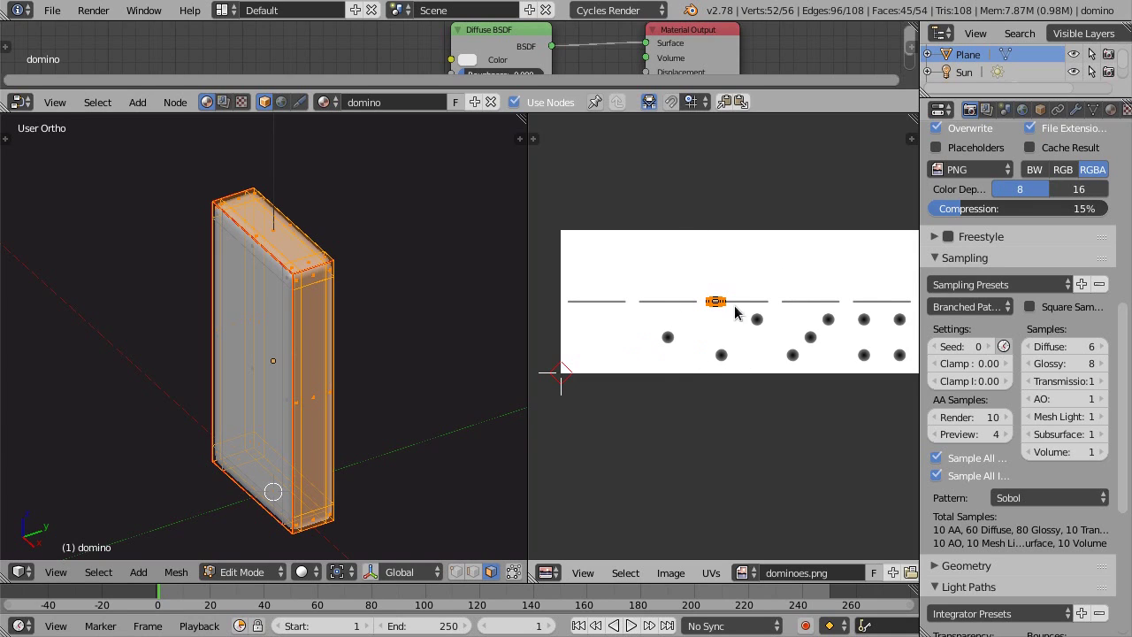
- Set the UV vertex X and Y coordinates to 0 in the sidebar
key(n)
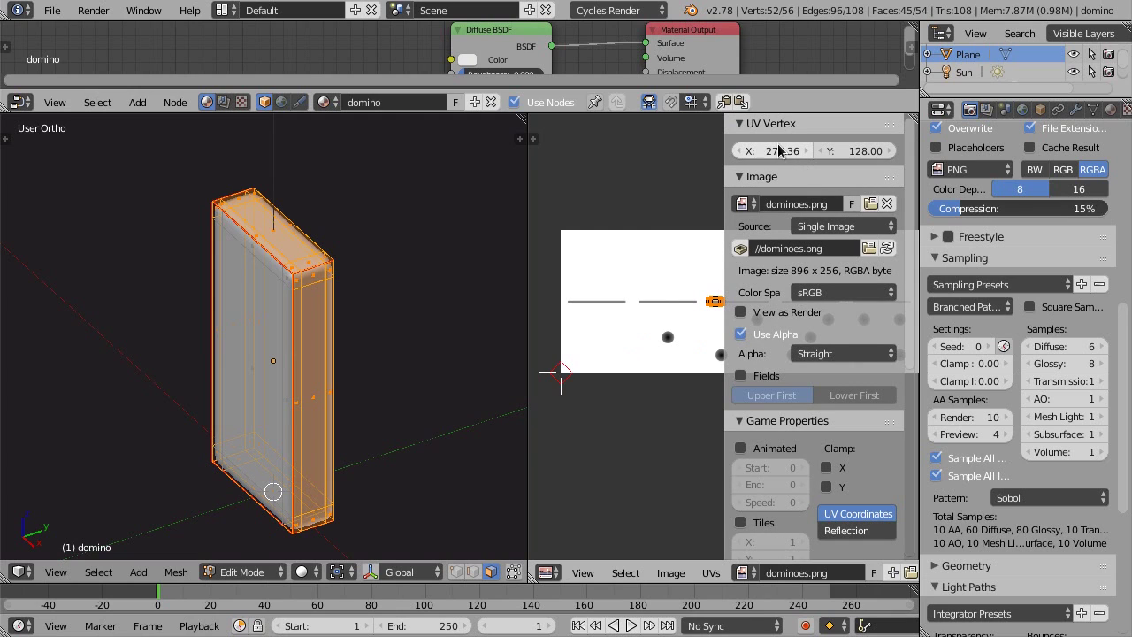
click(773, 152)
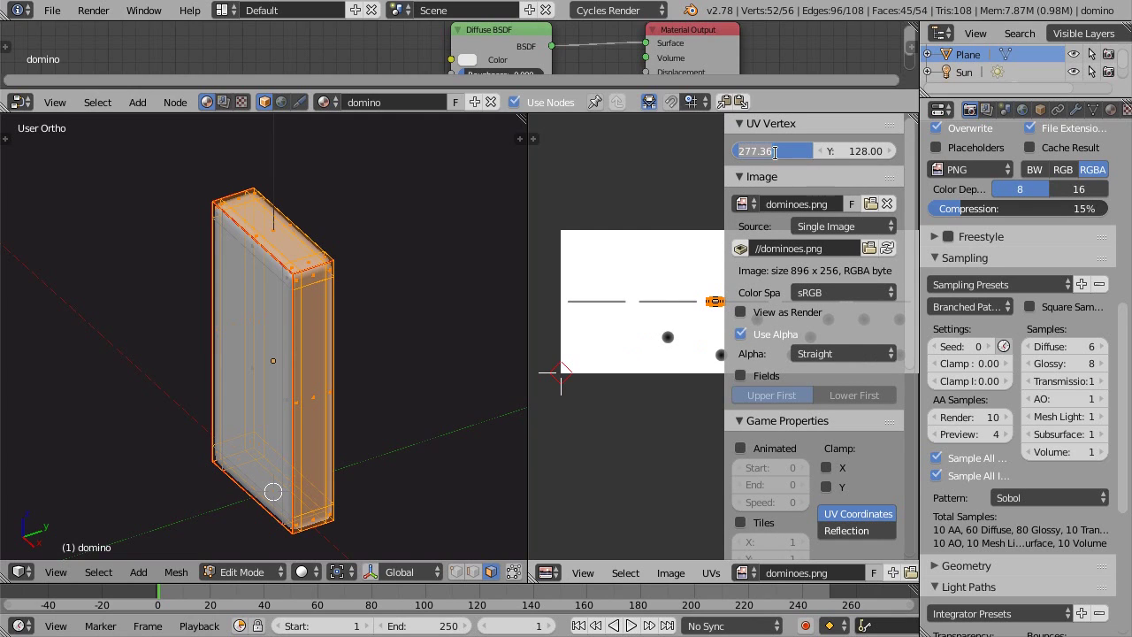
text(0)
key(Tab)
text(0)
key(Return)
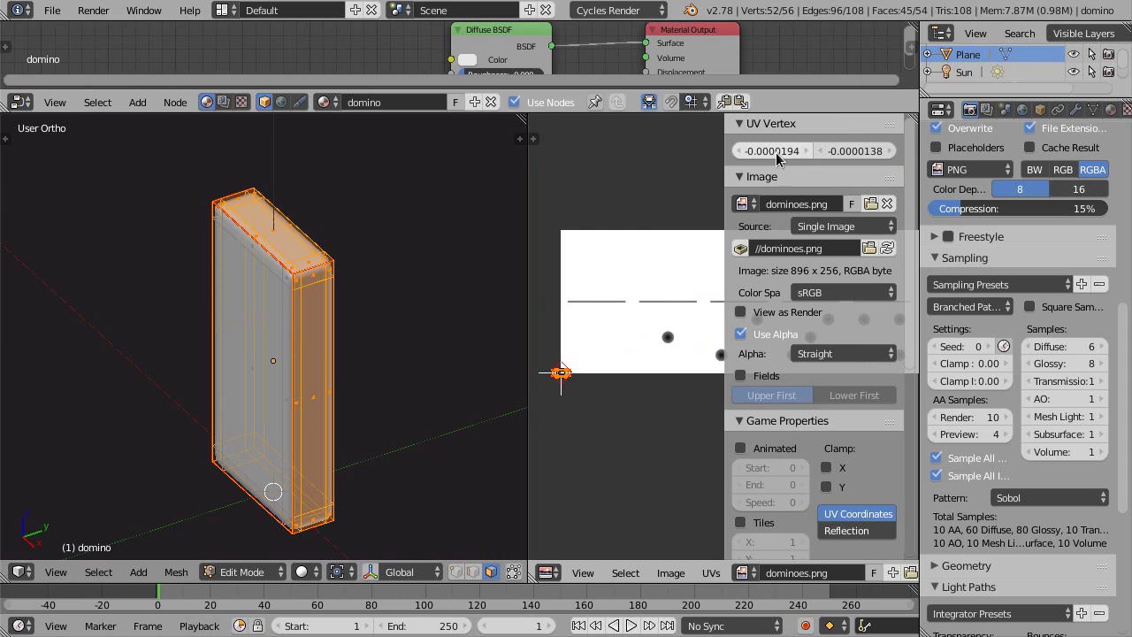
key(n)
- Scale the UVs down into a tiny island at the image's bottom-left corner
scroll(578, 374, up, 3)
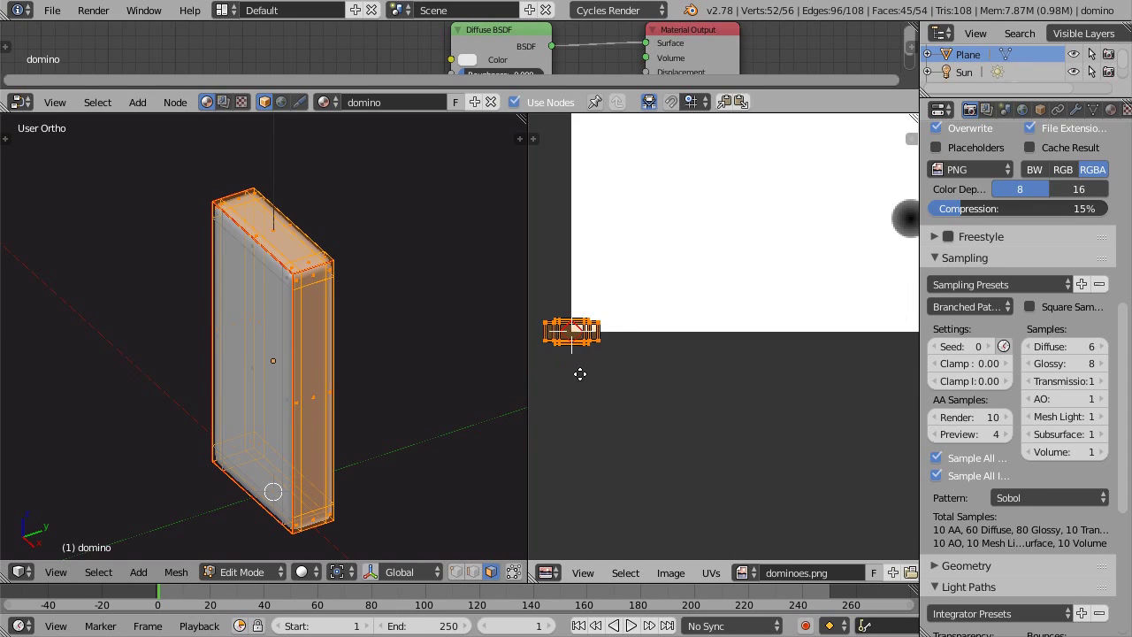
key(s)
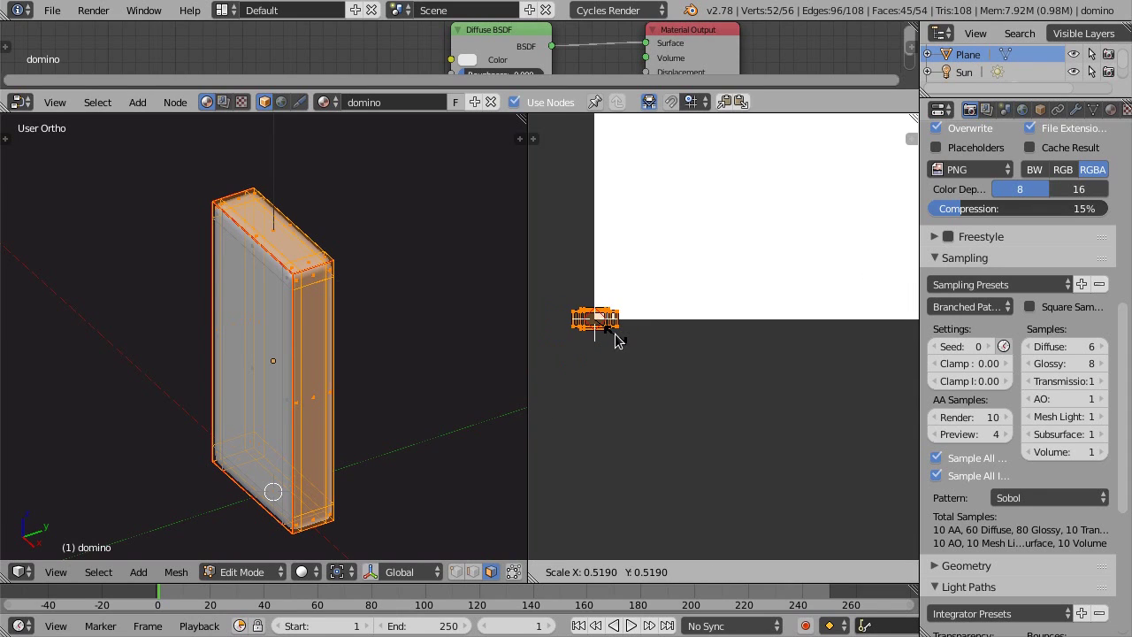
click(611, 336)
scroll(699, 186, down, 5)
scroll(721, 379, up, 2)
middle_drag(720, 379, 723, 355)
middle_drag(393, 367, 329, 341)
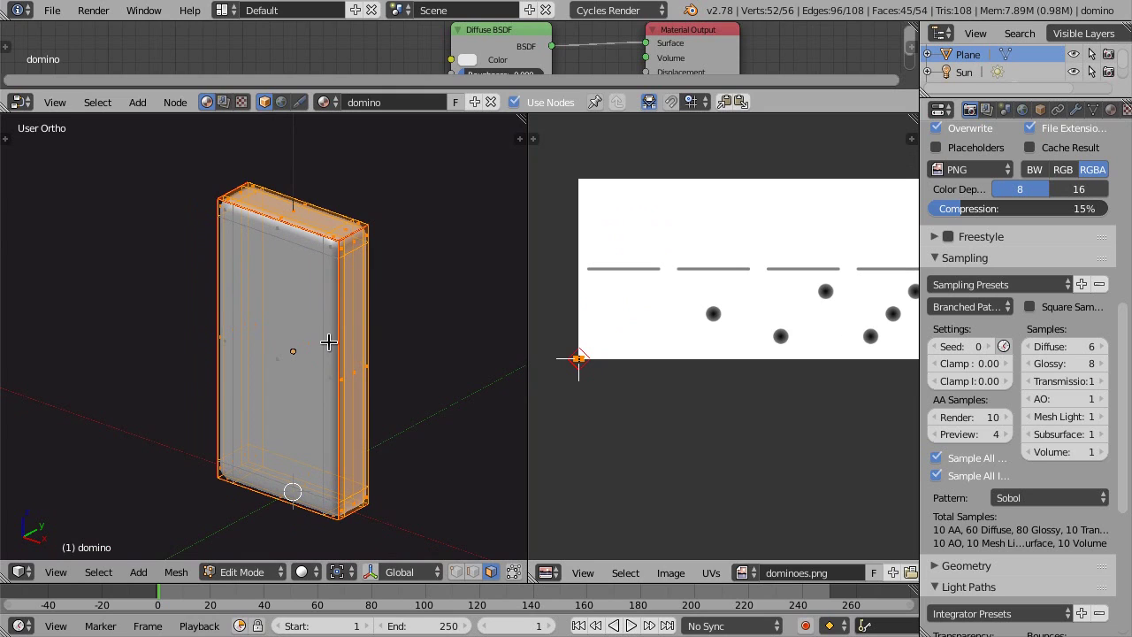
- Select only the domino's front face and unwrap it
right_click(328, 342)
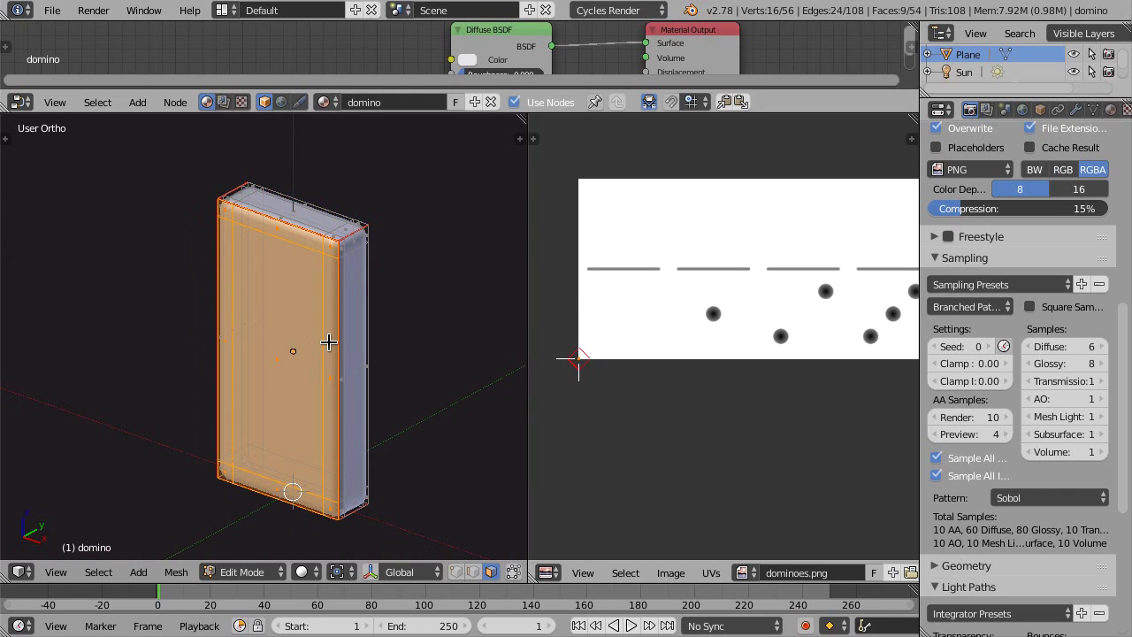
scroll(301, 346, down, 2)
middle_drag(300, 346, 326, 349)
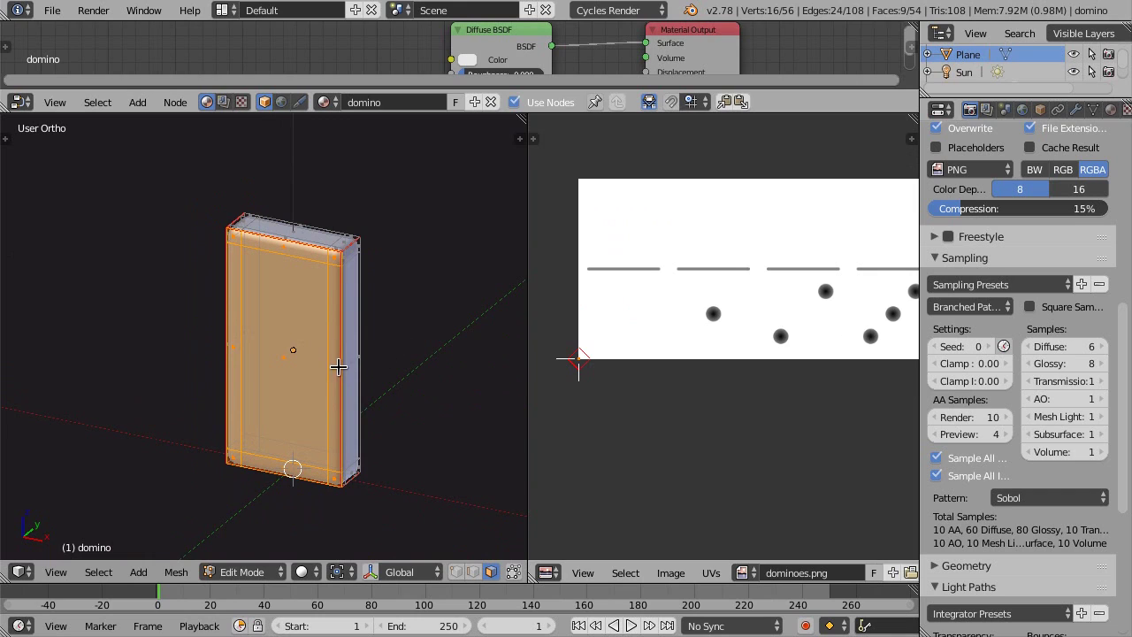
key(u)
click(288, 378)
- Project the front face from view (Bounds) so it fills the whole dominoes.png image
middle_drag(253, 359, 277, 375)
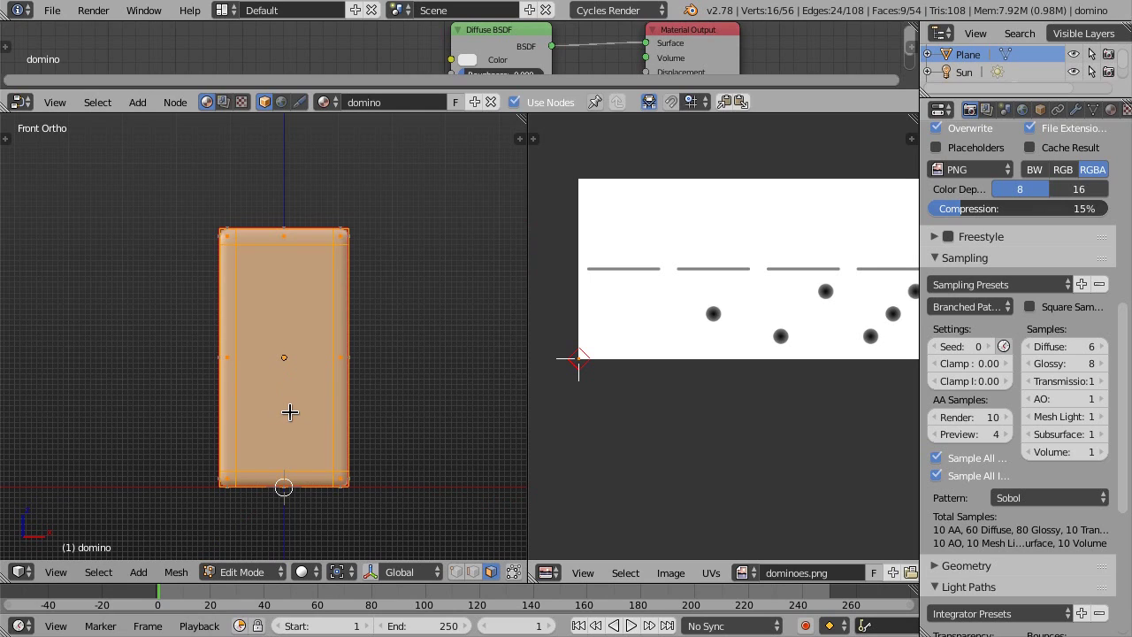
key(u)
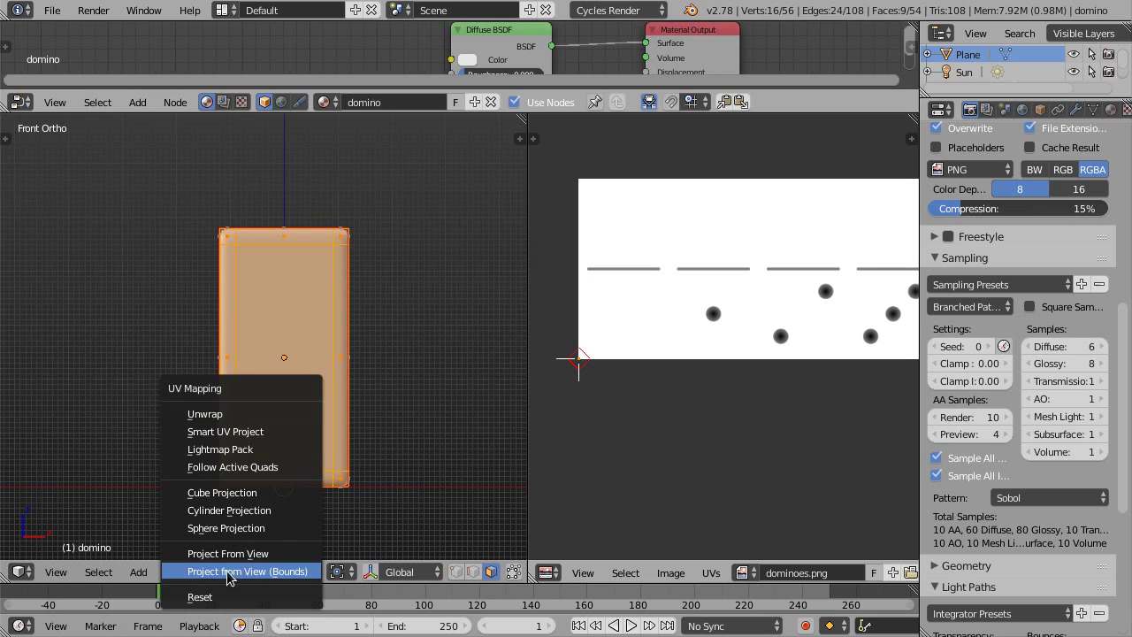
click(255, 571)
scroll(715, 324, down, 4)
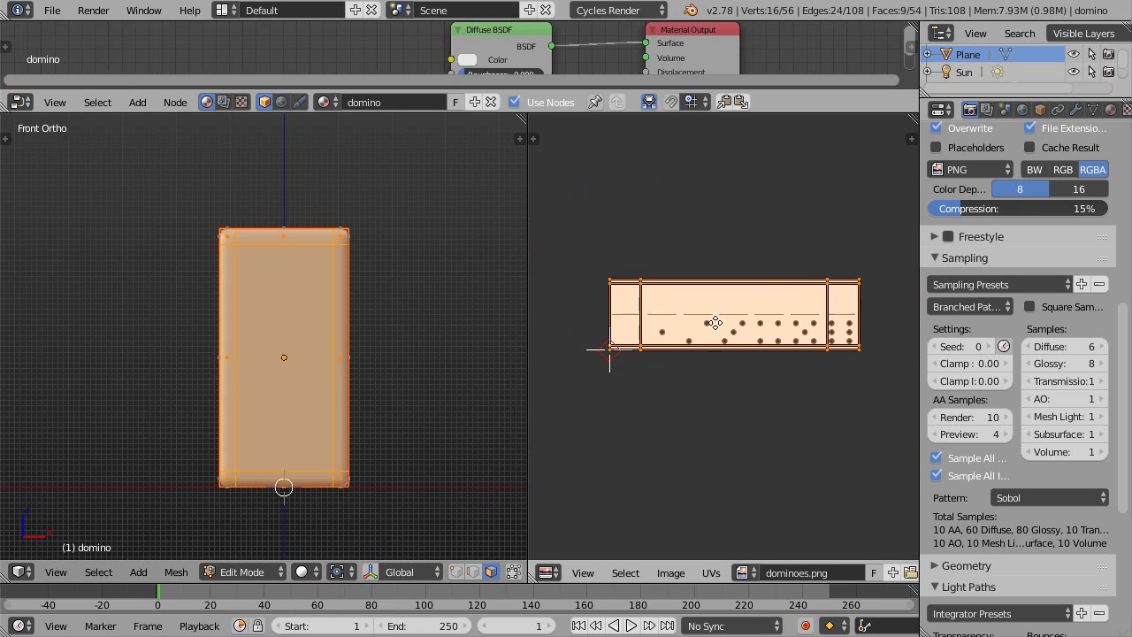
scroll(712, 332, up, 1)
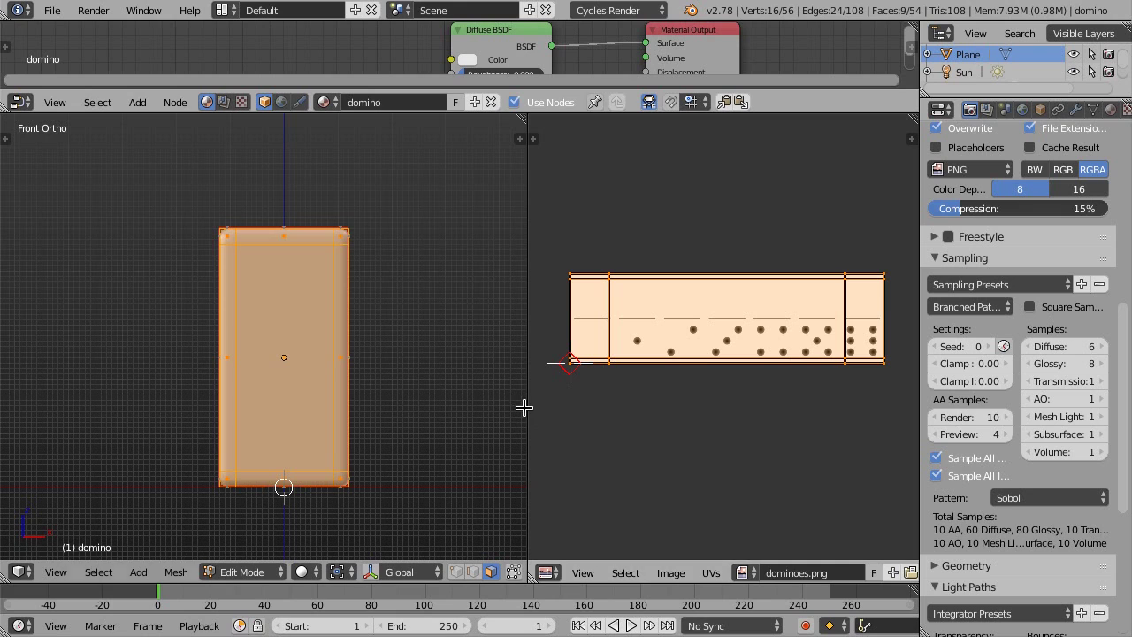
drag(528, 407, 464, 403)
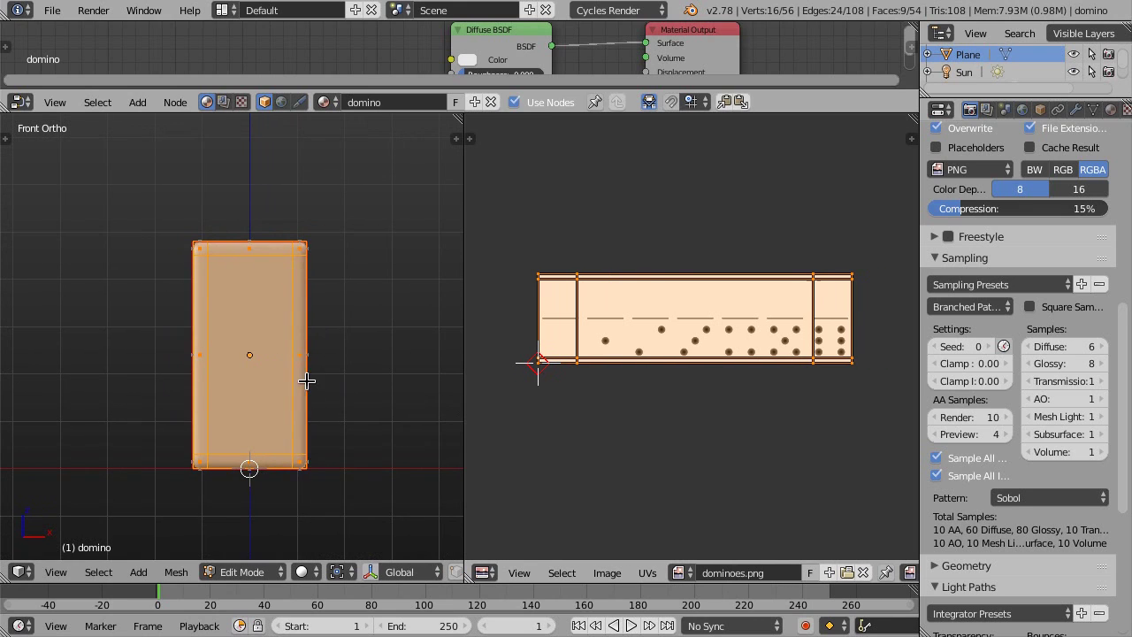
scroll(287, 321, up, 2)
scroll(285, 317, down, 1)
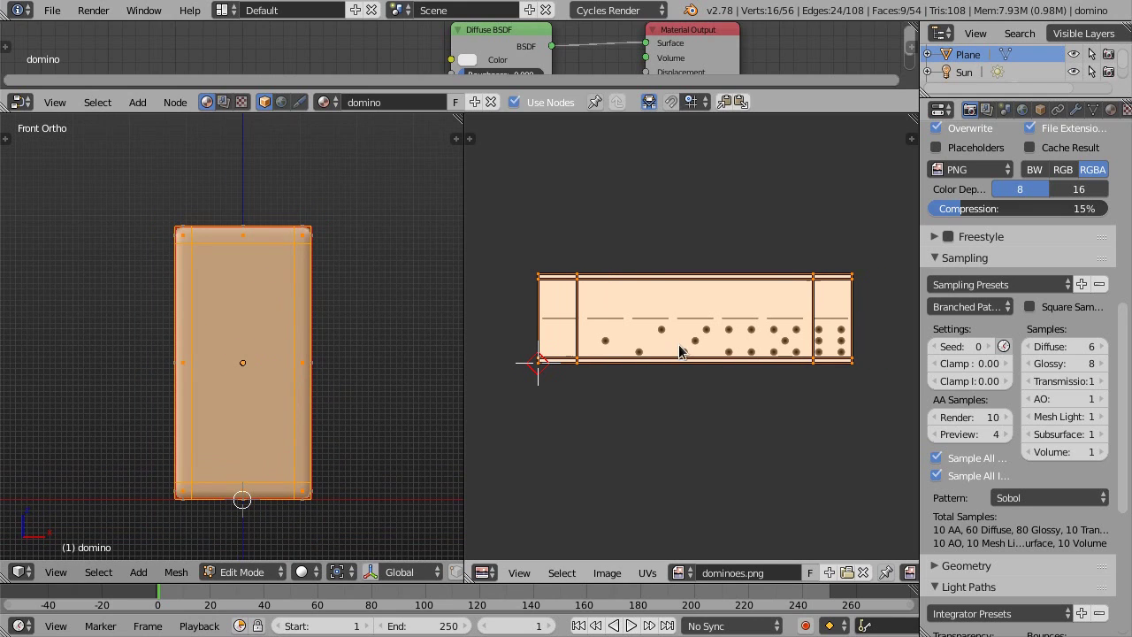
scroll(681, 352, up, 1)
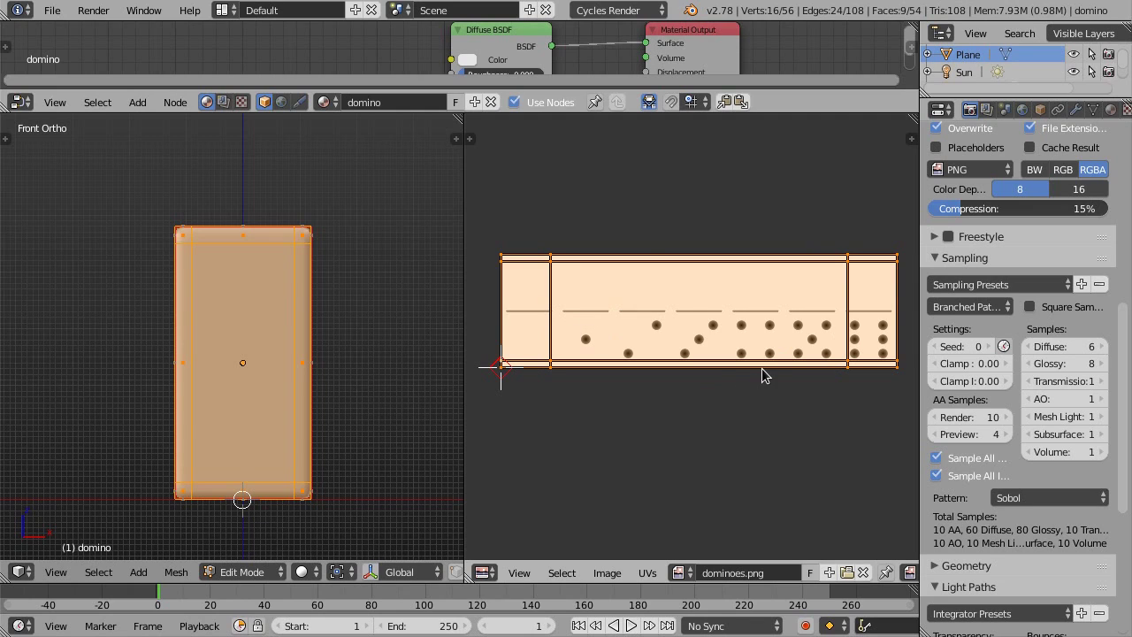
key(s)
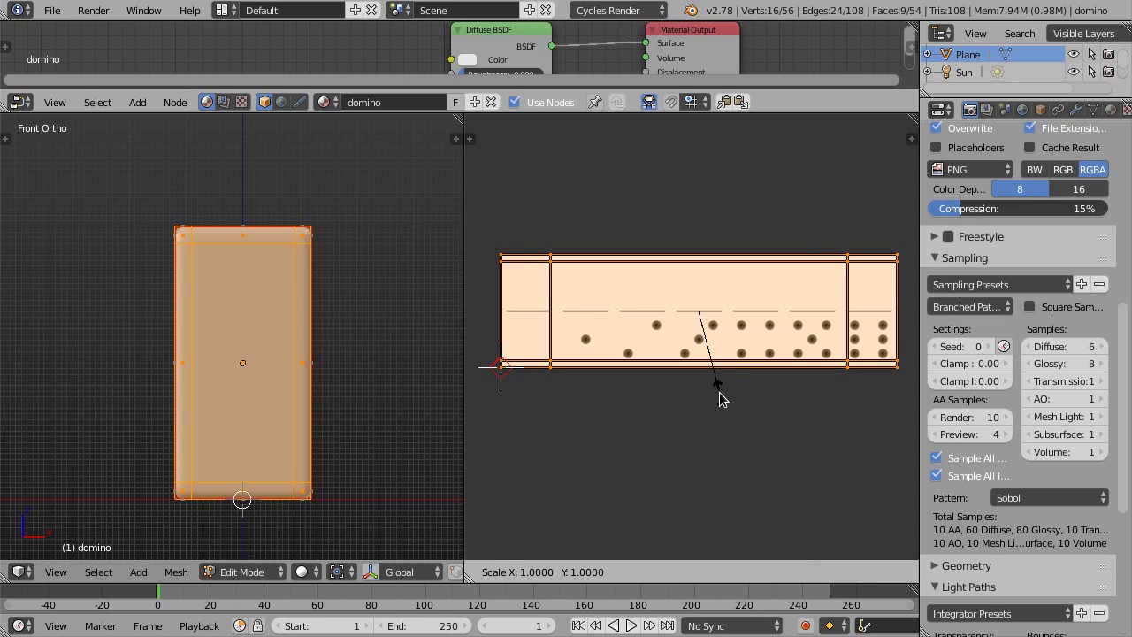
key(Escape)
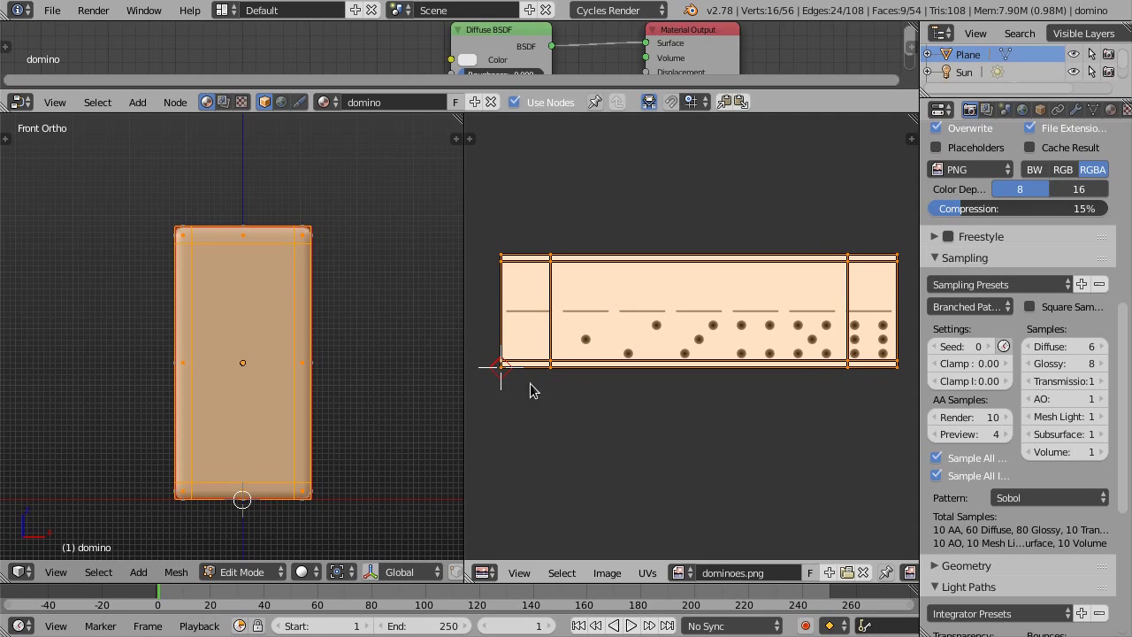
scroll(818, 577, down, 5)
scroll(889, 573, down, 2)
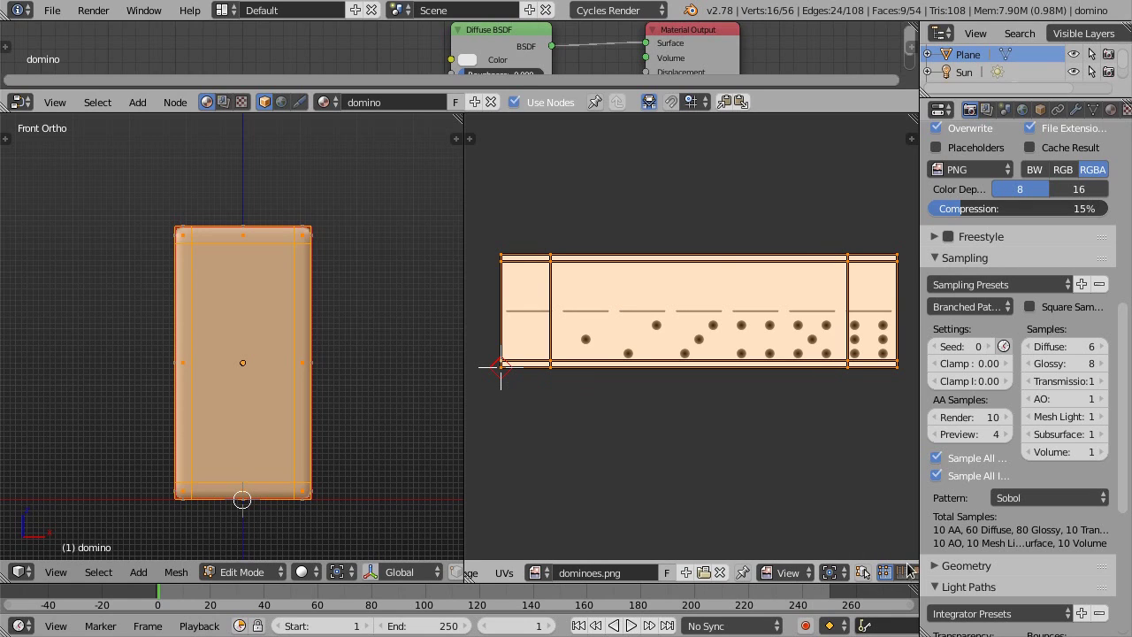
- Scale the front-face UVs along X by 1/7 around the 2D cursor pivot
click(834, 573)
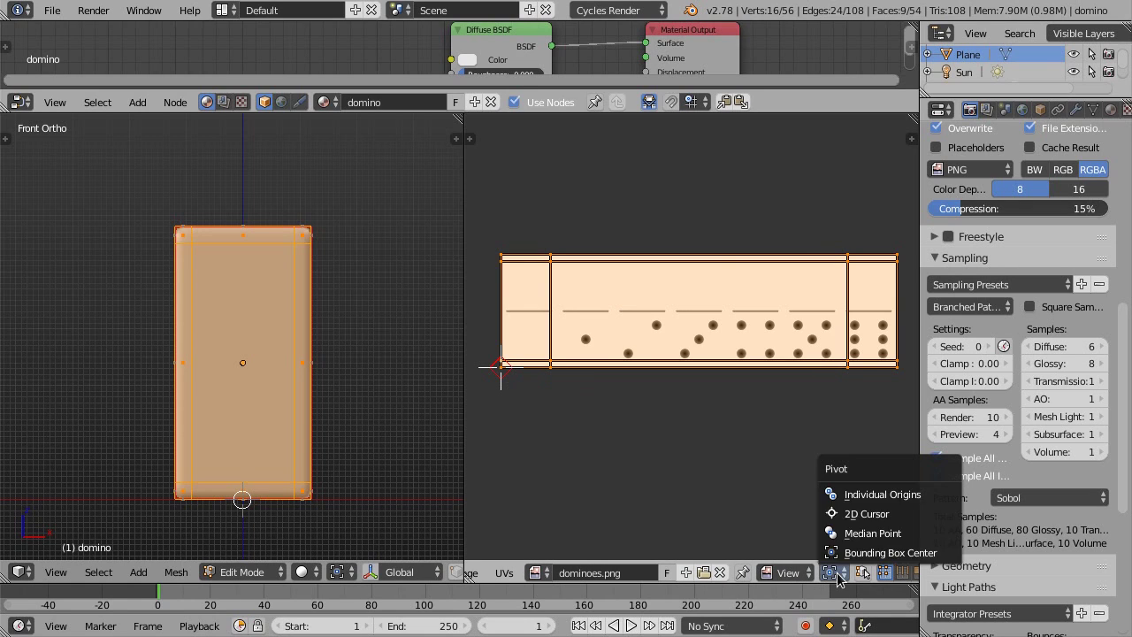
click(863, 515)
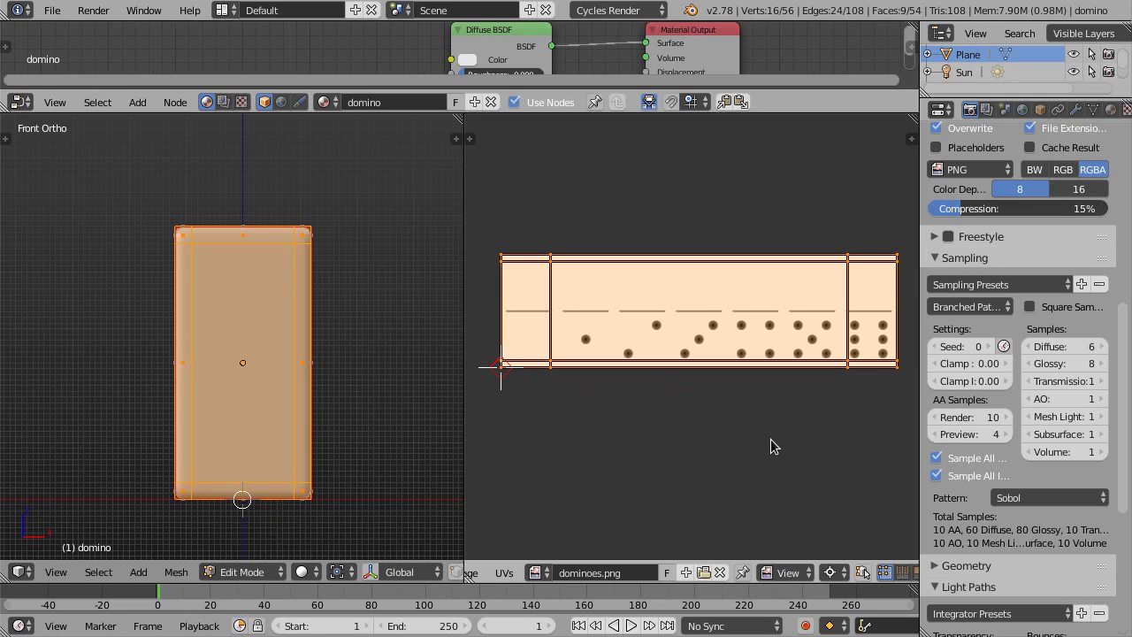
key(s)
key(x)
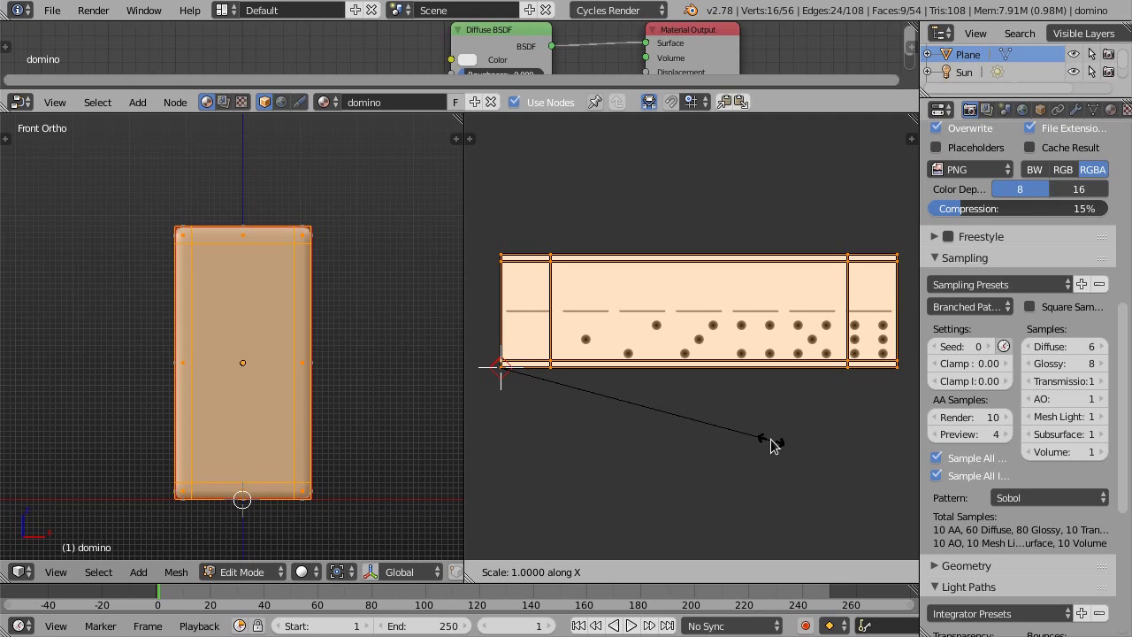
key(slash)
key(7)
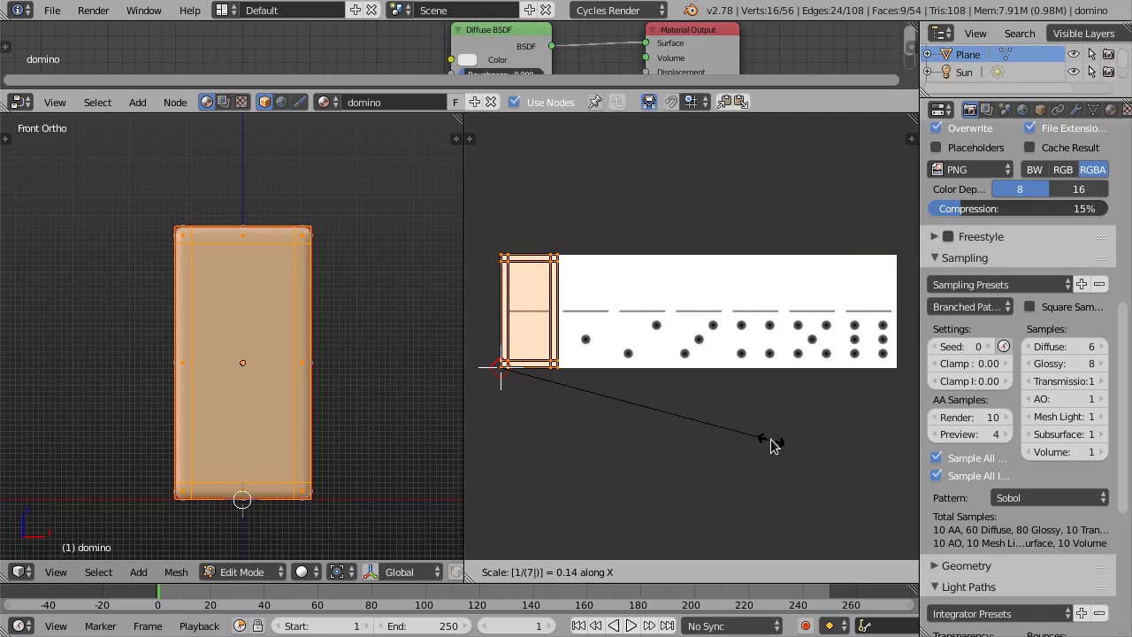
key(Return)
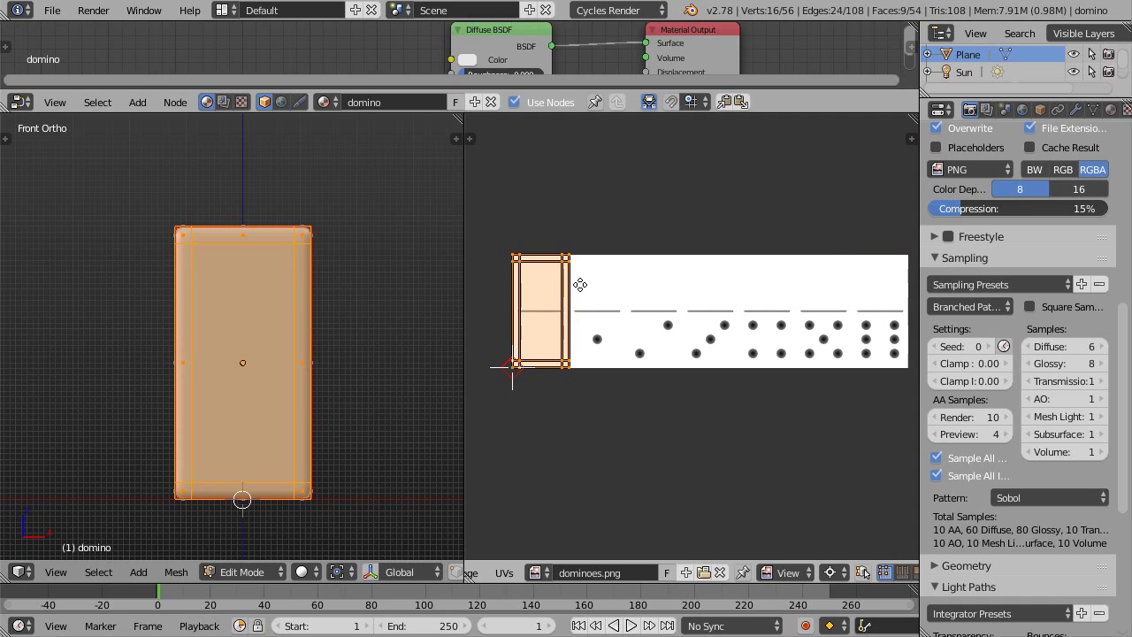
scroll(549, 289, up, 4)
scroll(548, 292, down, 1)
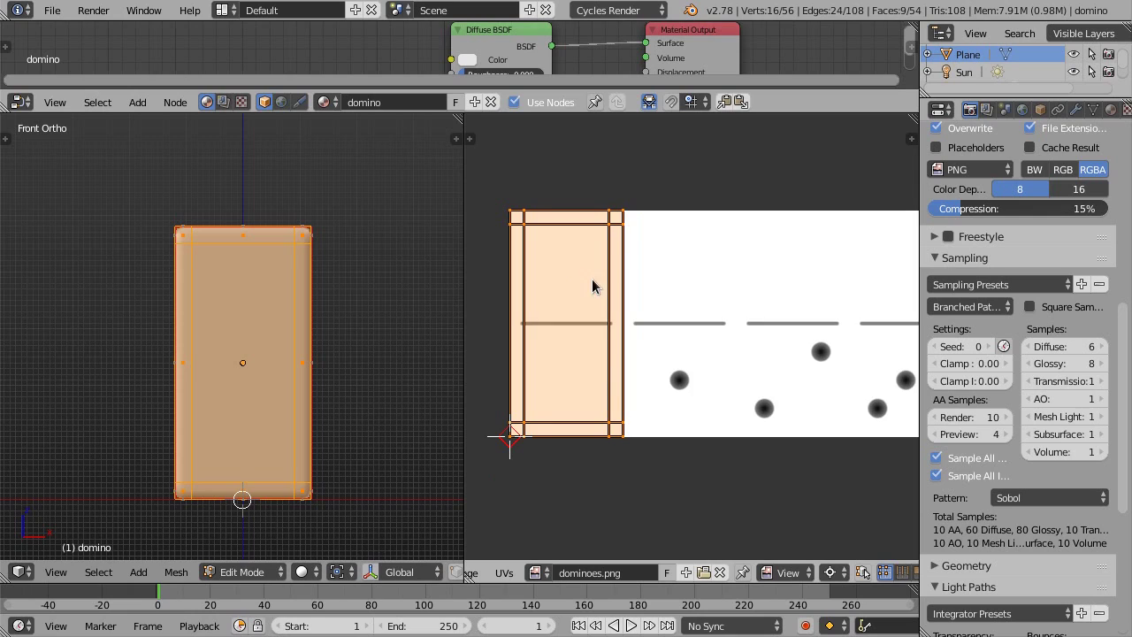
scroll(593, 286, up, 1)
scroll(557, 326, down, 1)
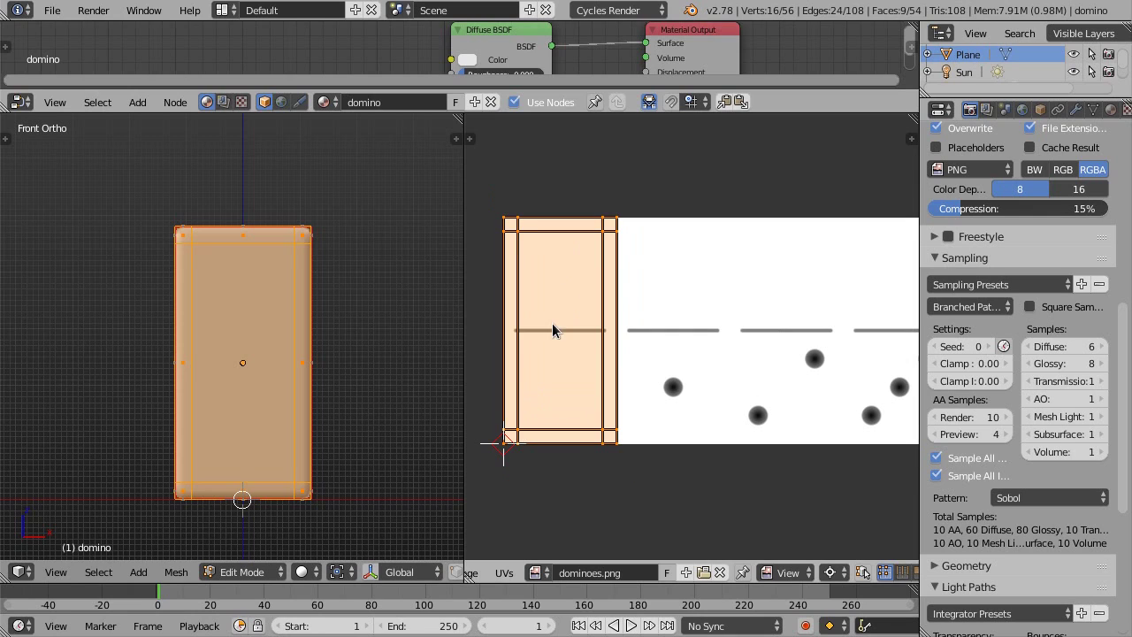
scroll(739, 371, down, 3)
middle_drag(779, 354, 672, 351)
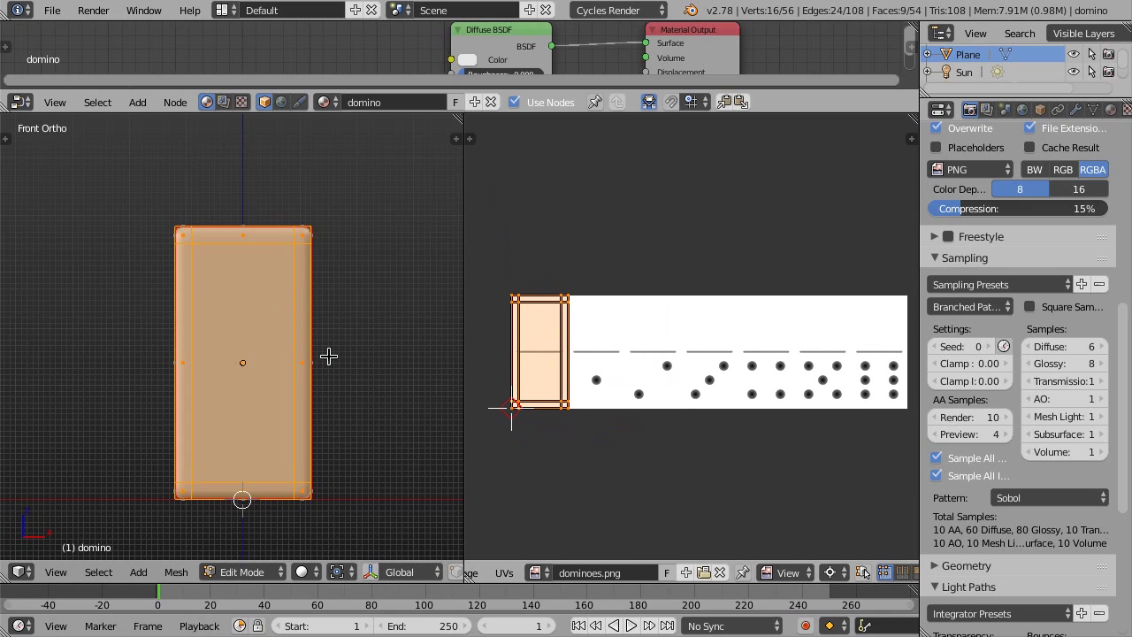
- Return the domino to Object Mode and enlarge the material node area
key(Tab)
scroll(323, 325, down, 1)
middle_drag(323, 325, 278, 357)
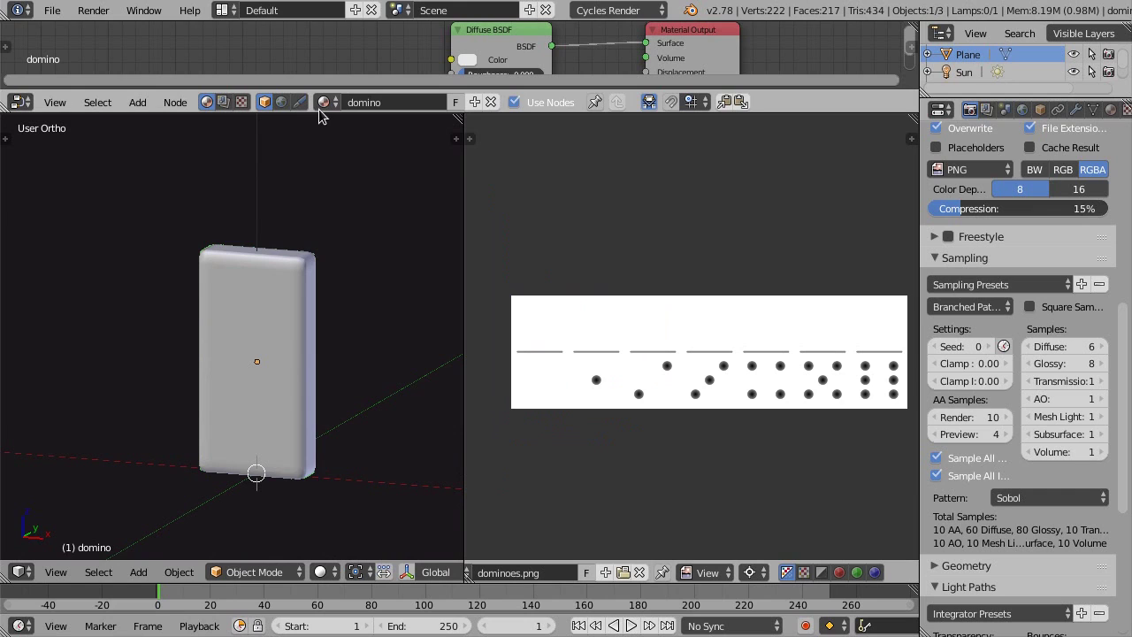
drag(315, 111, 328, 312)
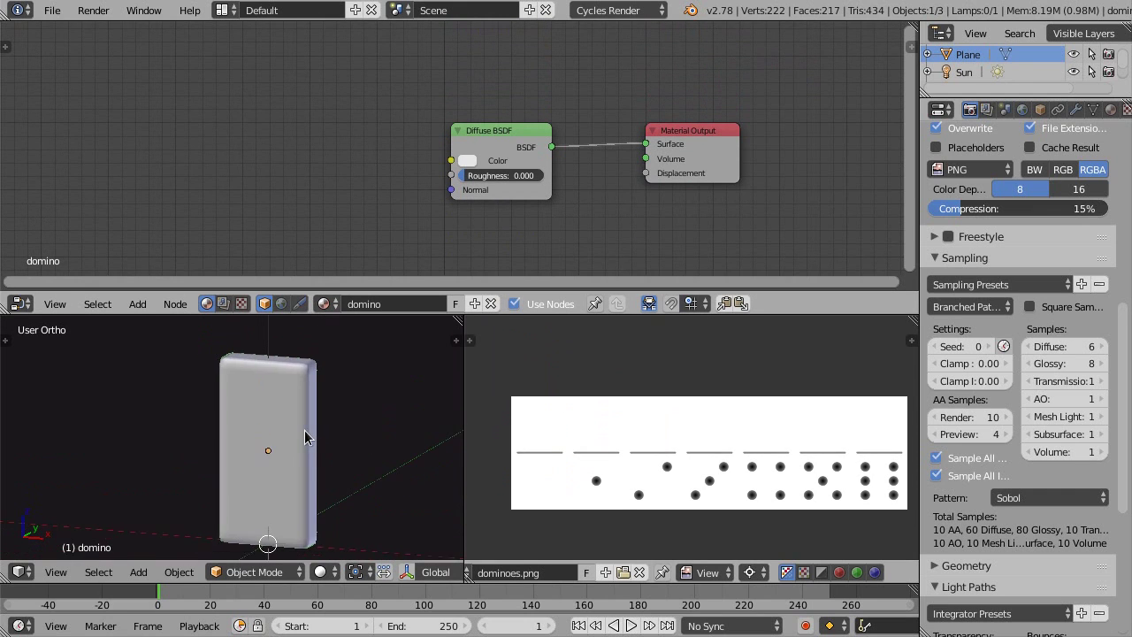
middle_drag(374, 177, 384, 162)
- Wire a dominoes.png Image Texture into Diffuse BSDF Color and render-border the domino's lower half
key(shift+a)
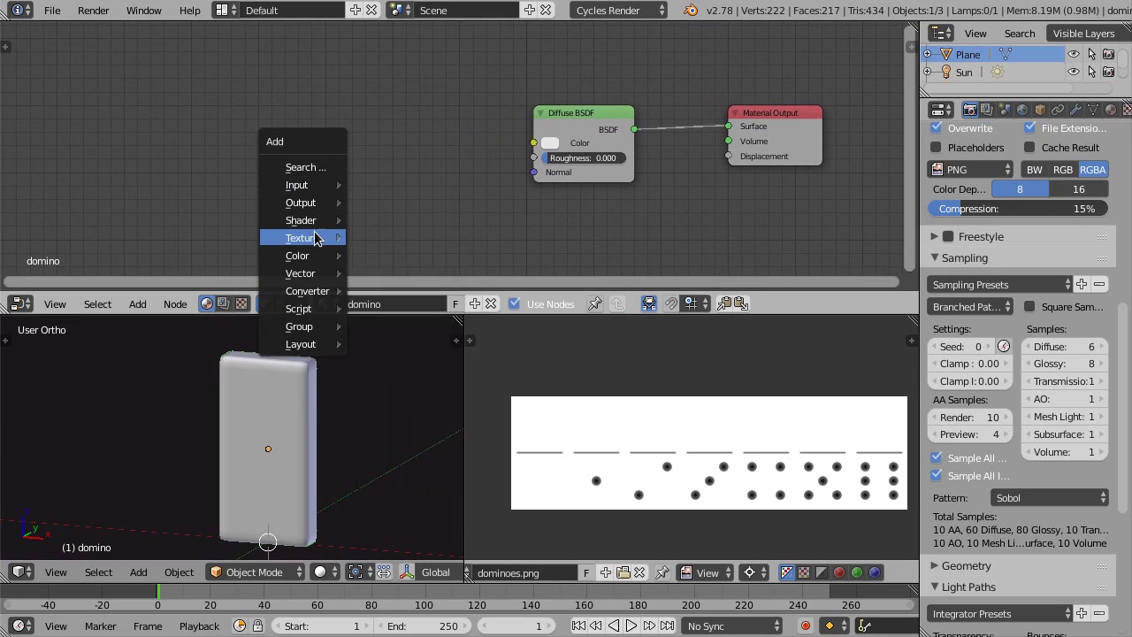
mouse_move(315, 239)
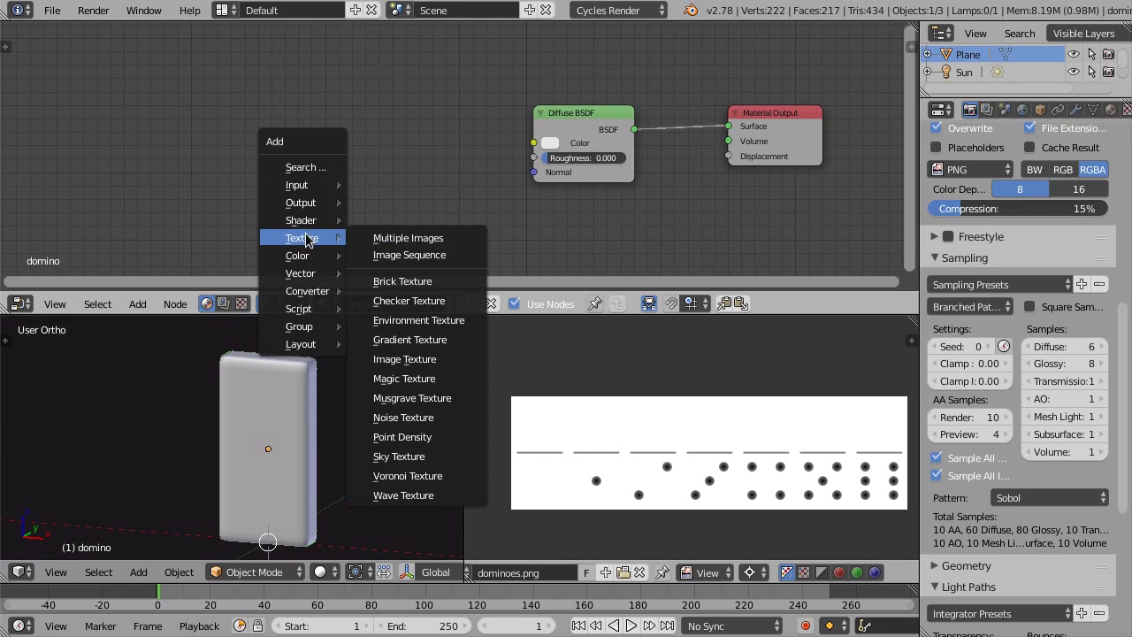
click(432, 359)
click(302, 81)
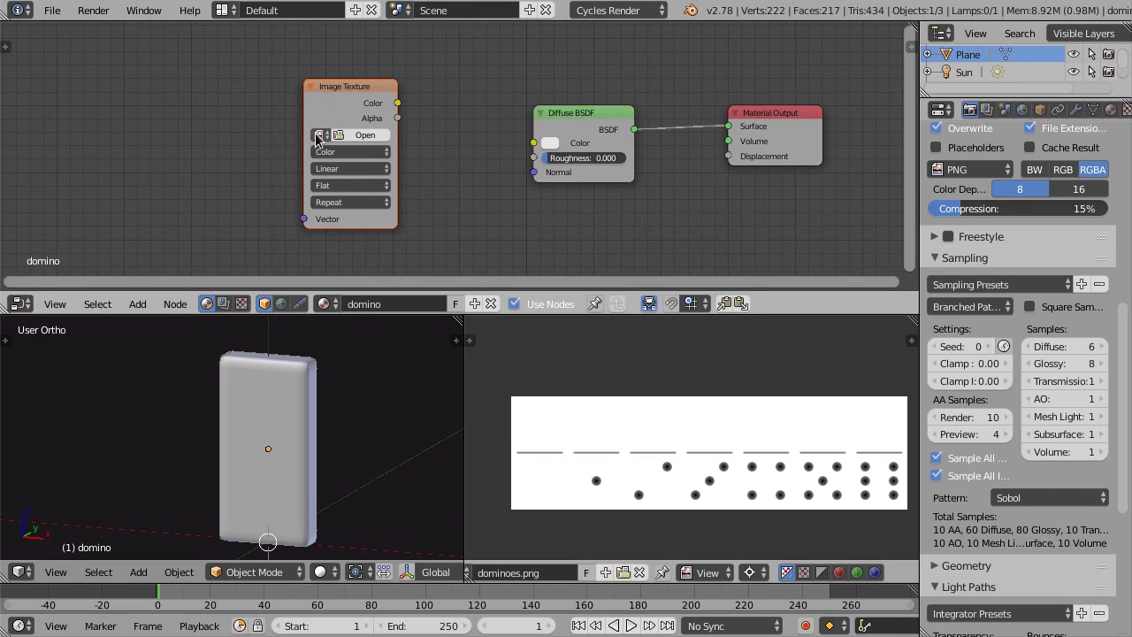
click(317, 135)
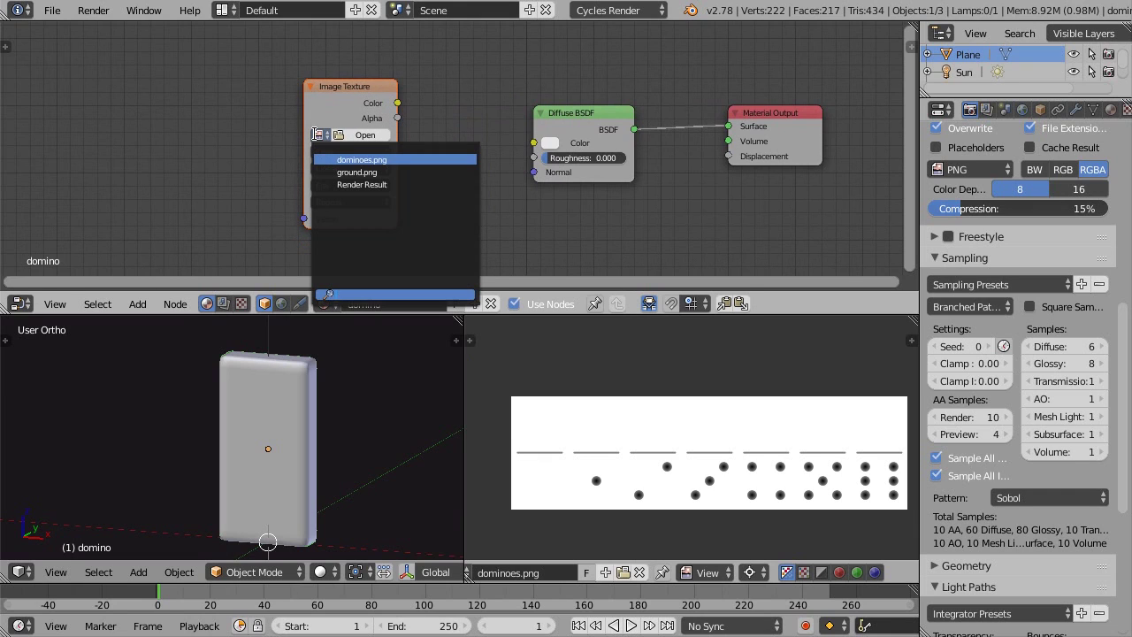
click(377, 160)
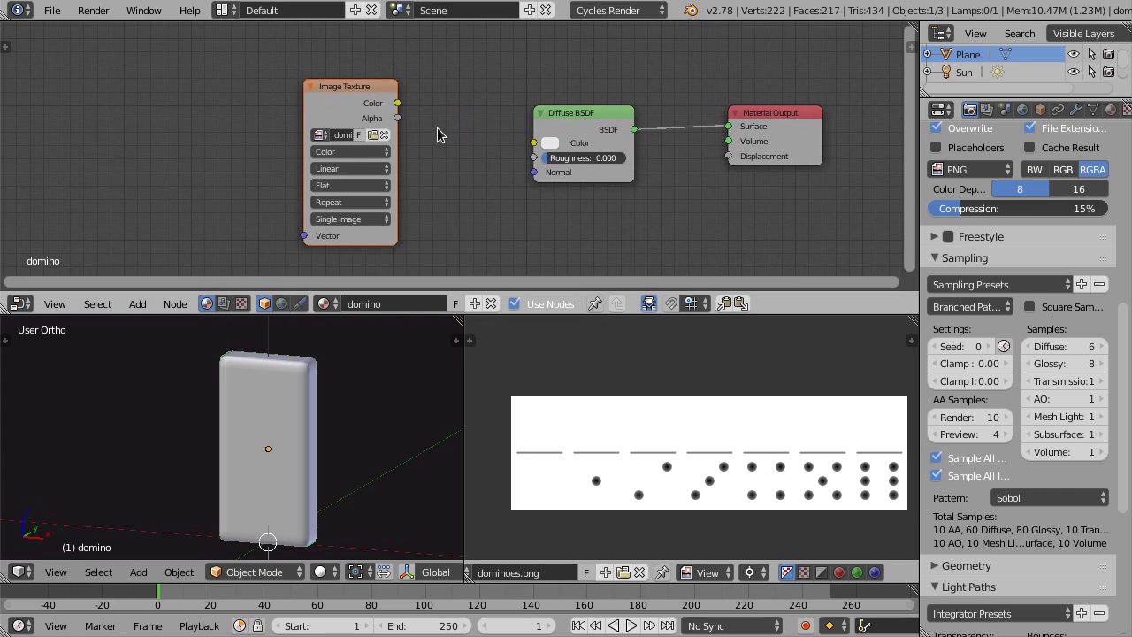
drag(397, 103, 536, 143)
key(b)
drag(210, 435, 327, 553)
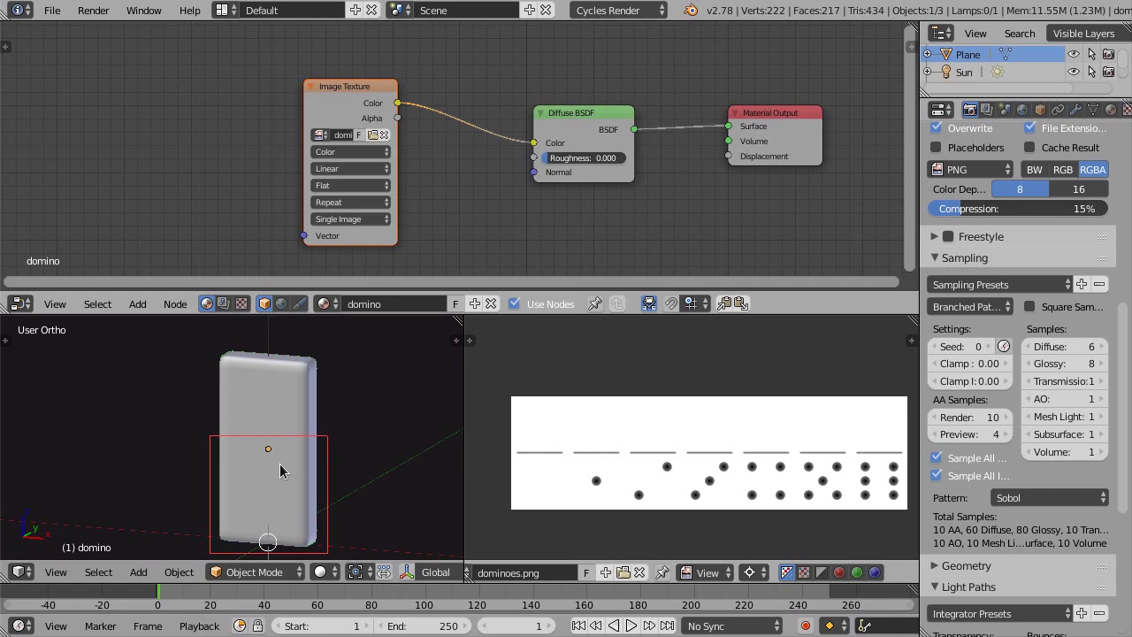
- Preview the domino rendered, move the Image Texture node left, and add a ColorRamp node
key(shift+z)
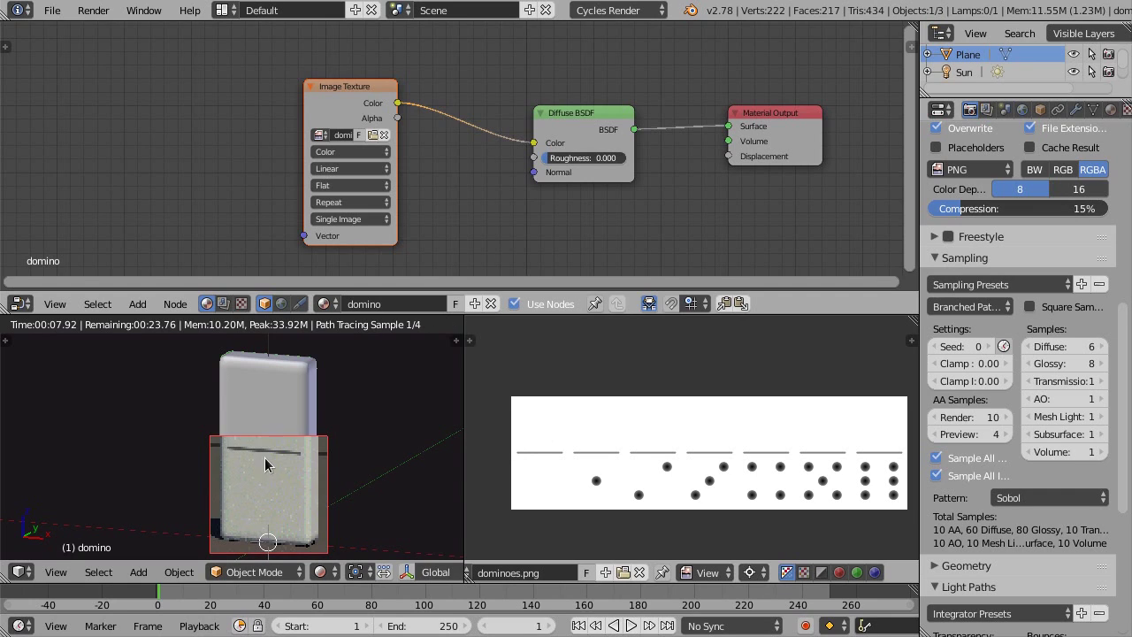
drag(368, 92, 185, 79)
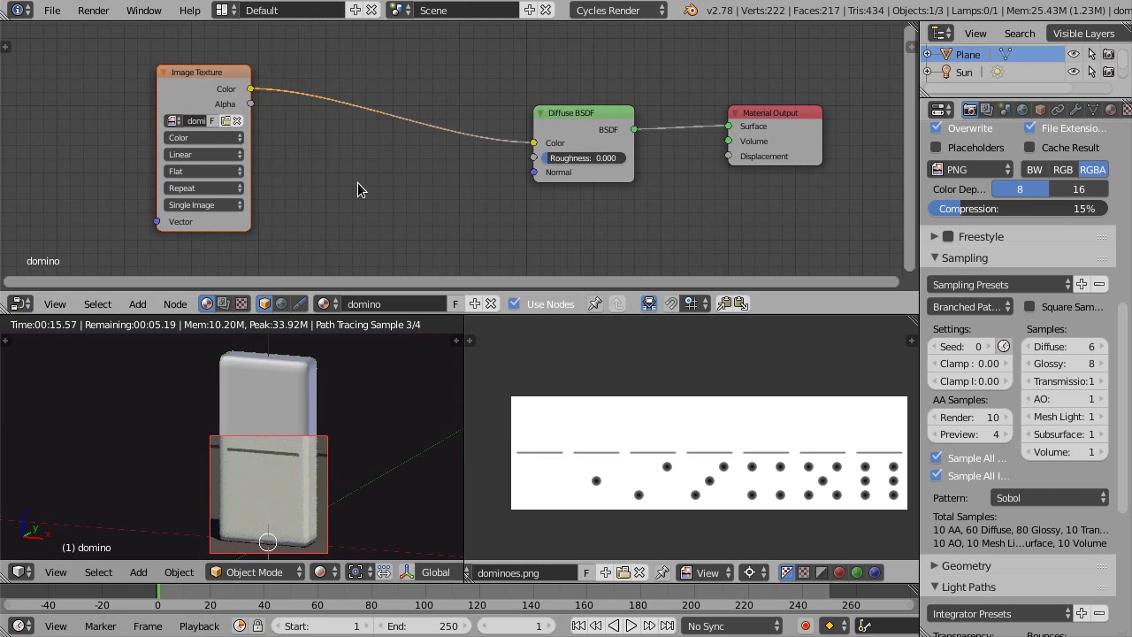
key(shift+a)
mouse_move(358, 185)
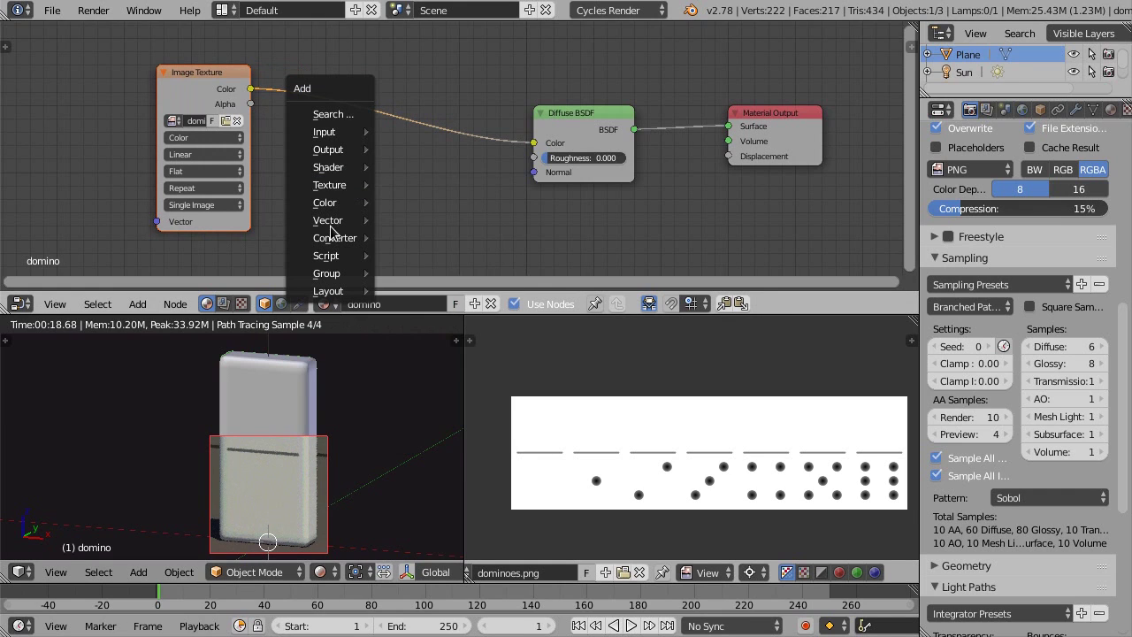
mouse_move(336, 237)
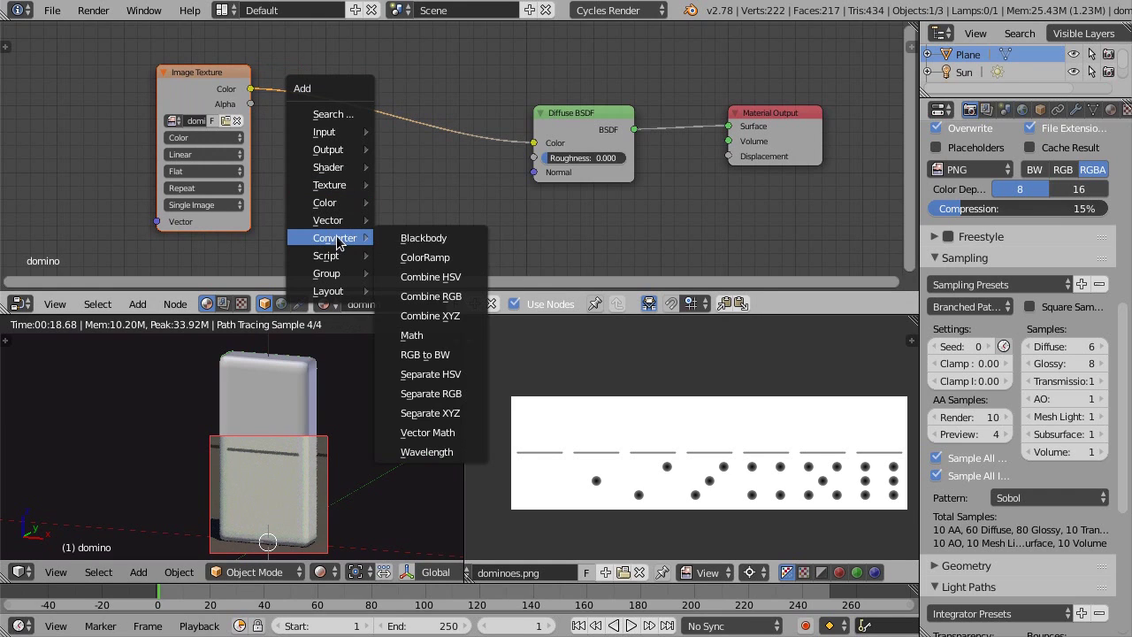
click(426, 258)
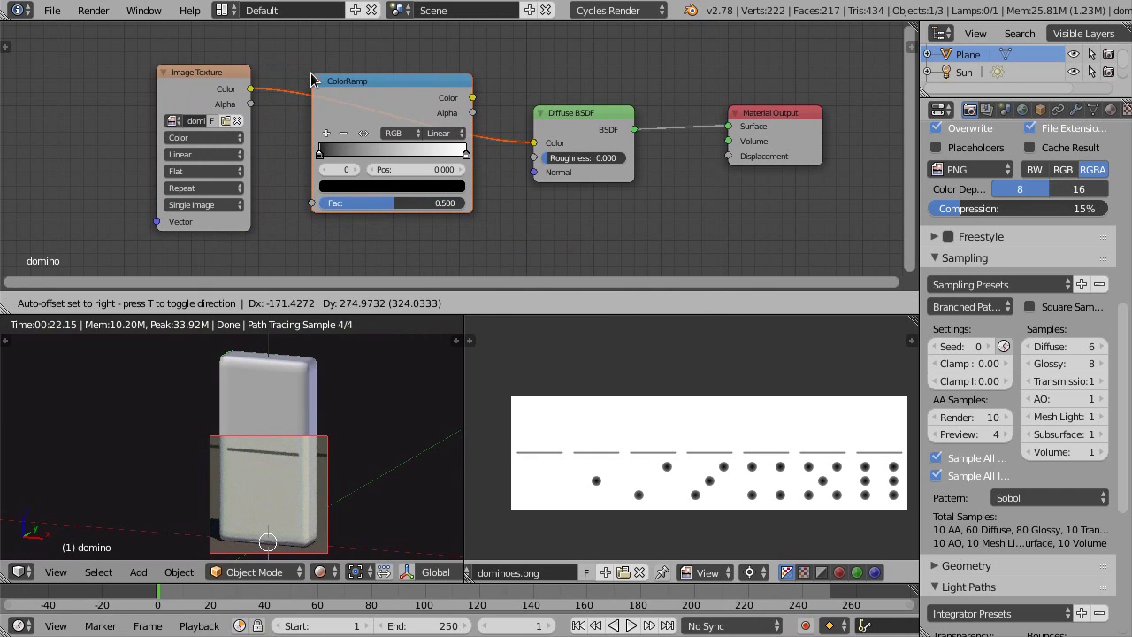
- Insert the ColorRamp between the dominoes image and Diffuse BSDF, with its black stop at 0.5
click(310, 72)
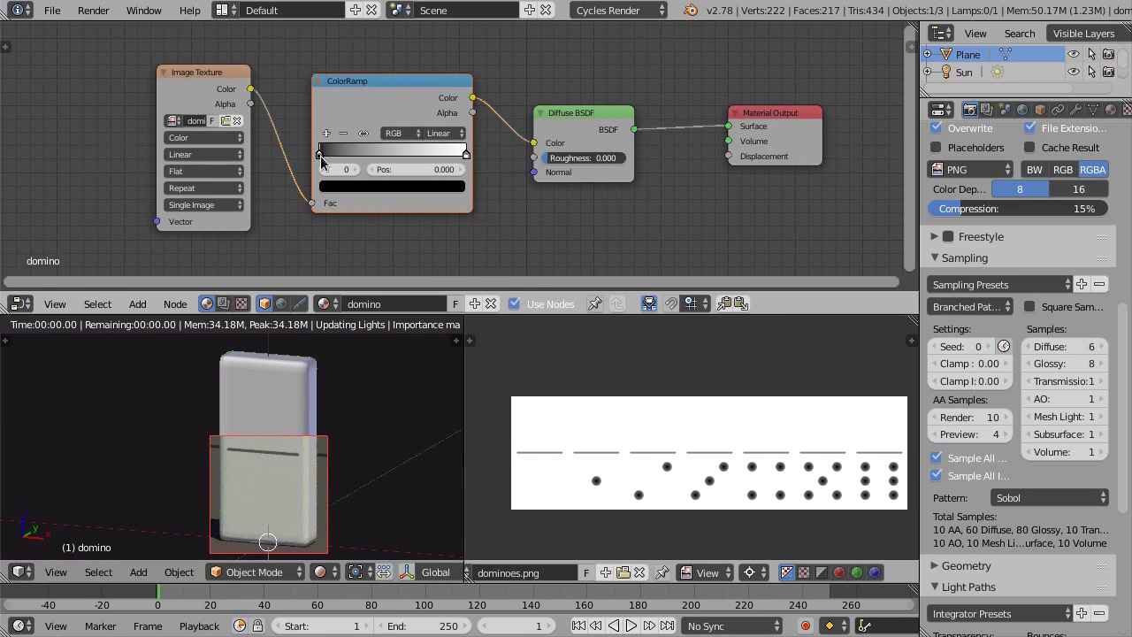
key(g)
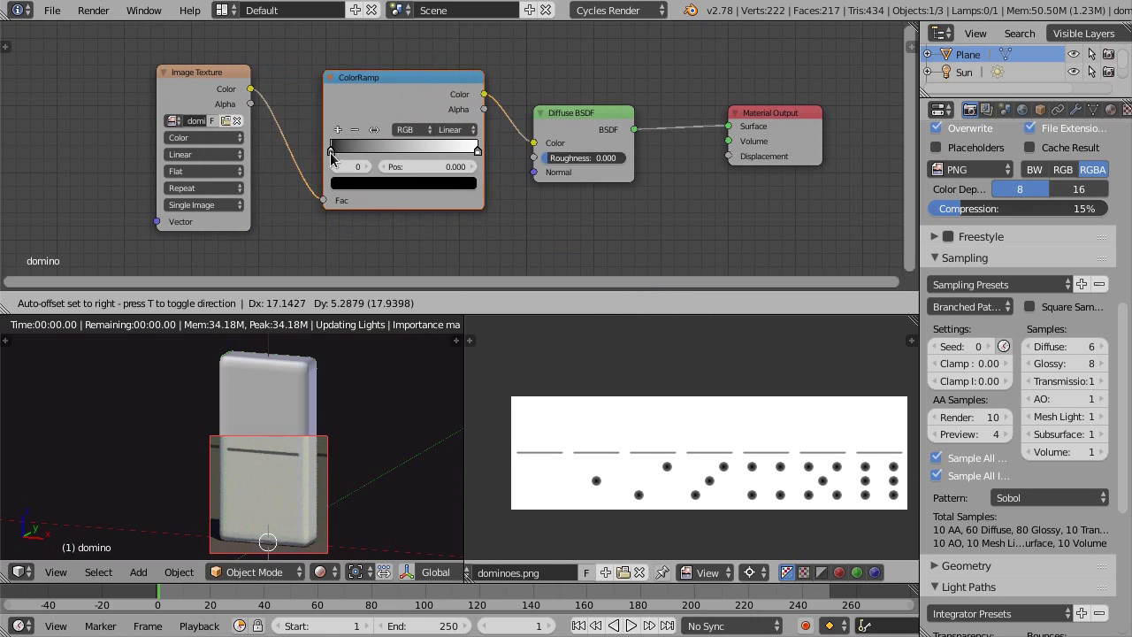
click(375, 161)
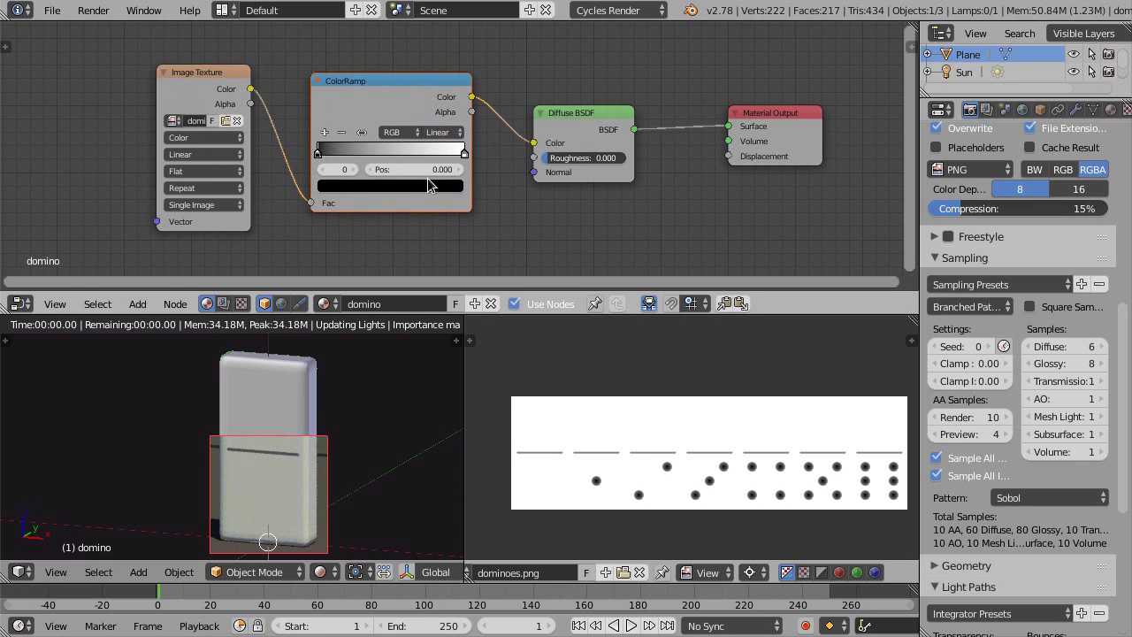
click(413, 170)
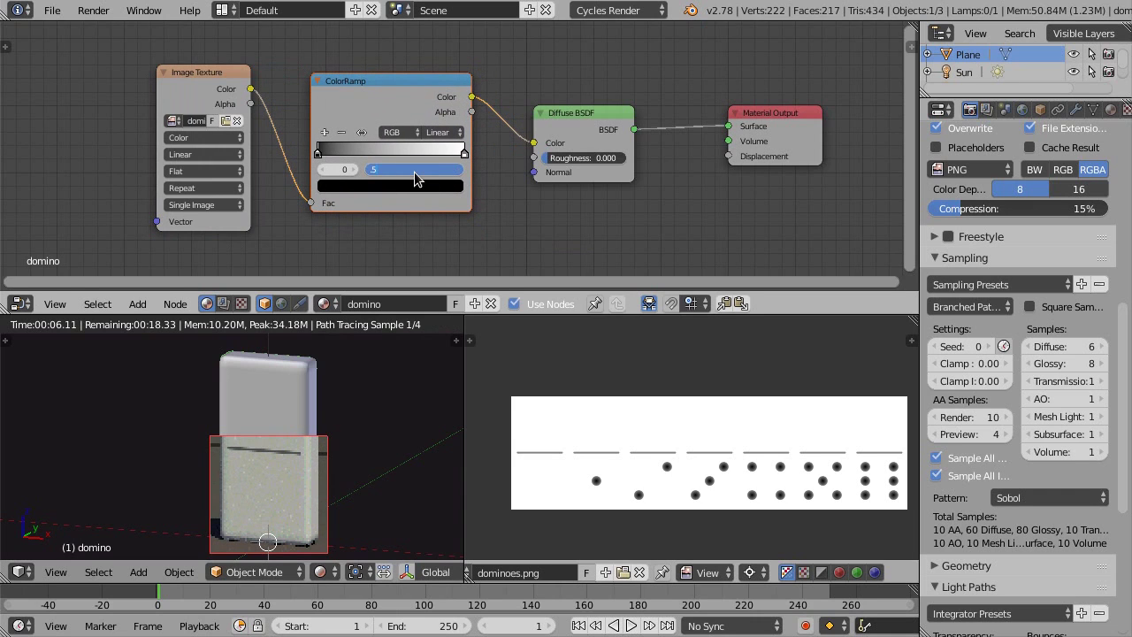
key(Return)
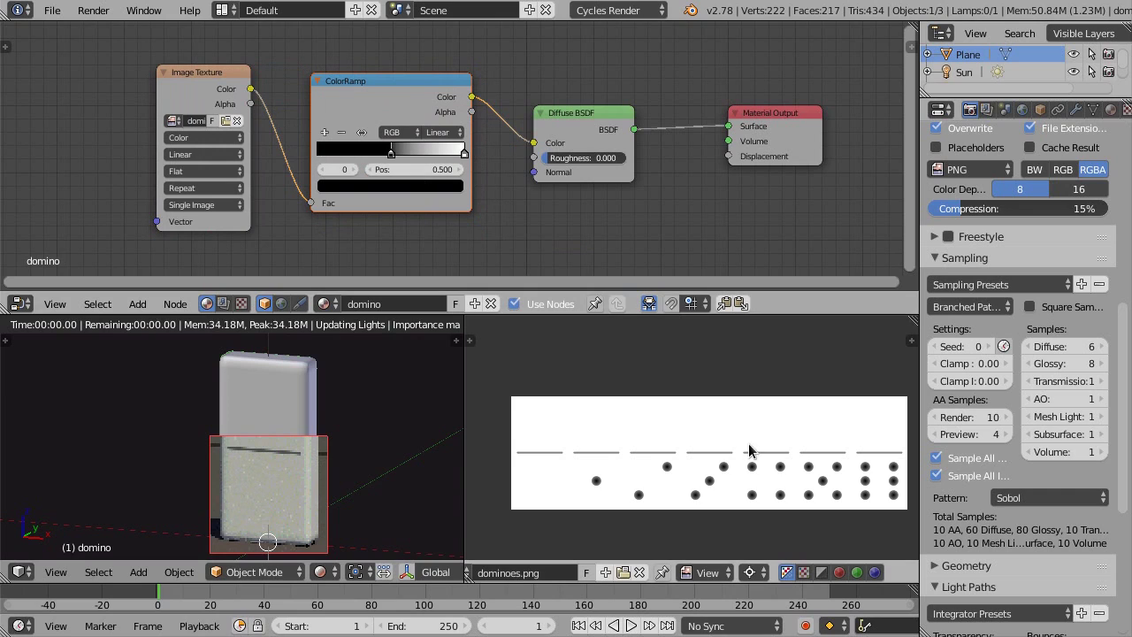
- Pan and zoom the dominoes image view to inspect the dots
scroll(712, 489, up, 5)
middle_drag(712, 489, 750, 395)
scroll(727, 453, up, 1)
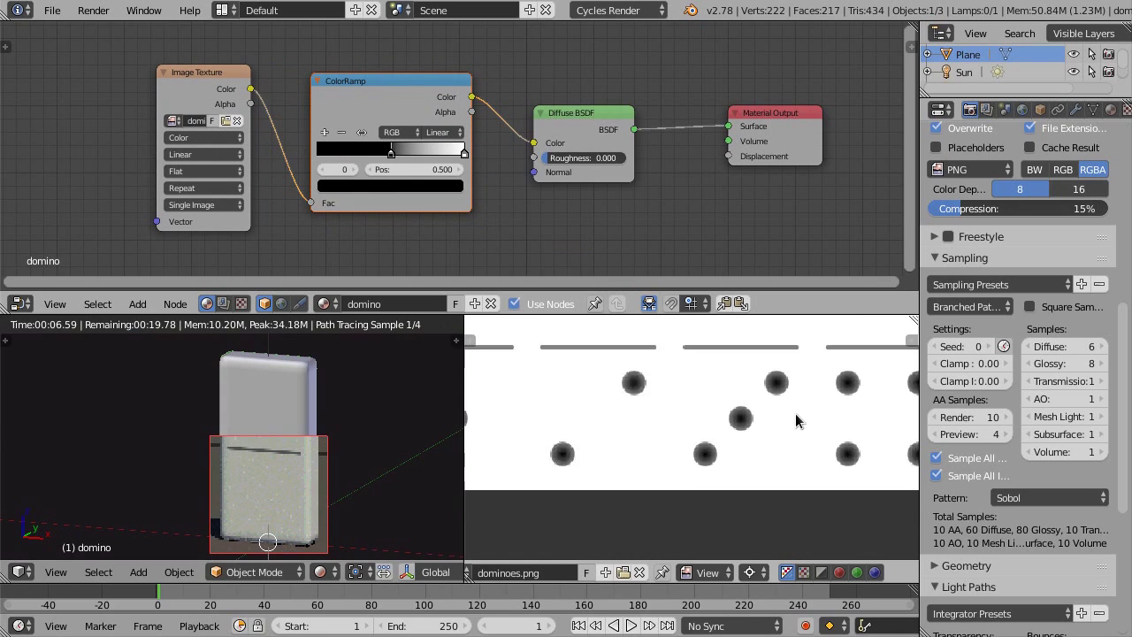
scroll(776, 426, up, 1)
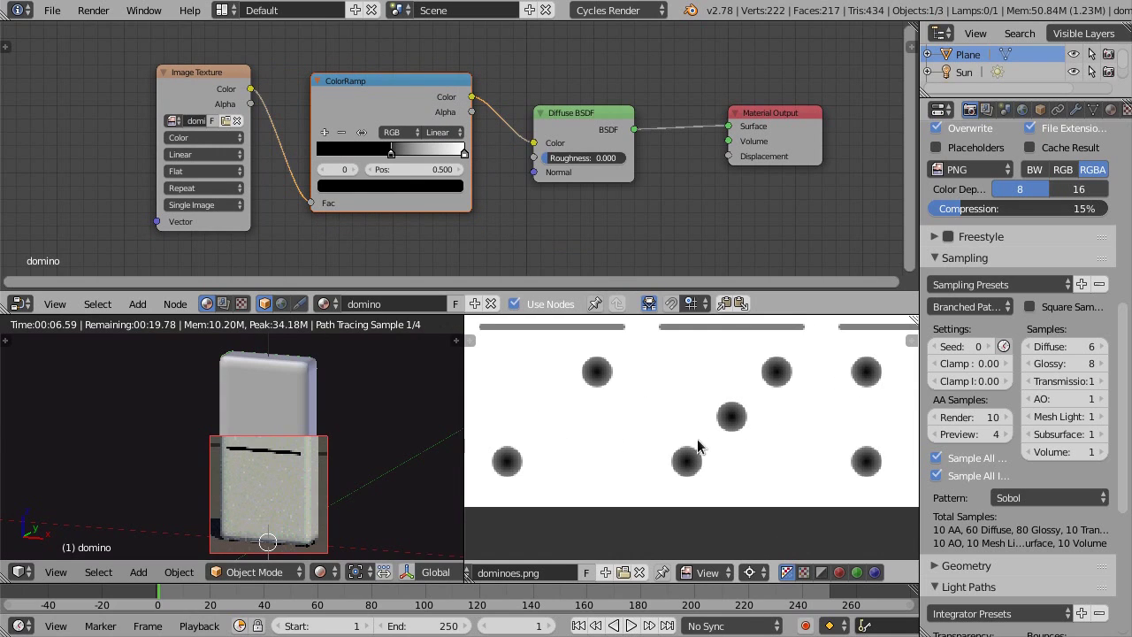
scroll(749, 419, down, 2)
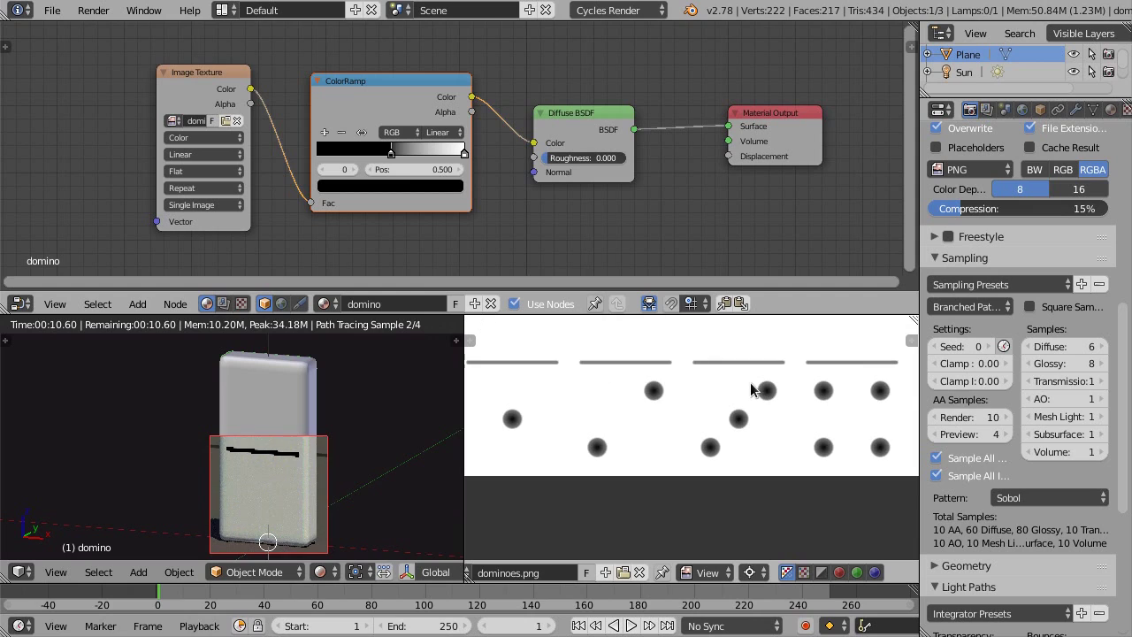
scroll(720, 399, up, 1)
scroll(717, 437, down, 1)
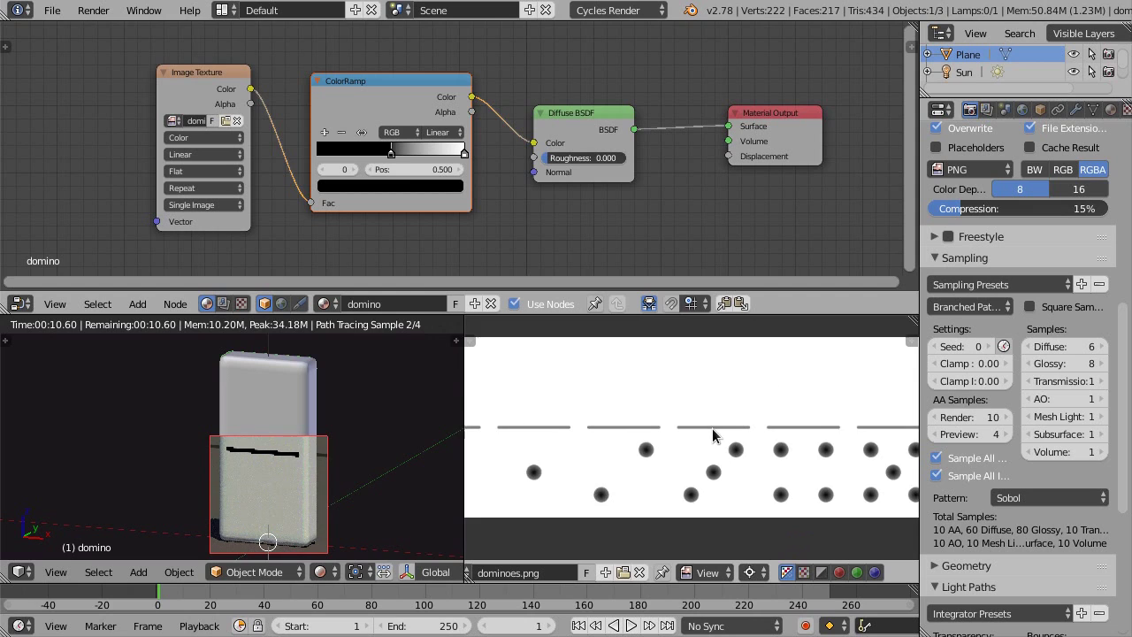
scroll(710, 488, up, 3)
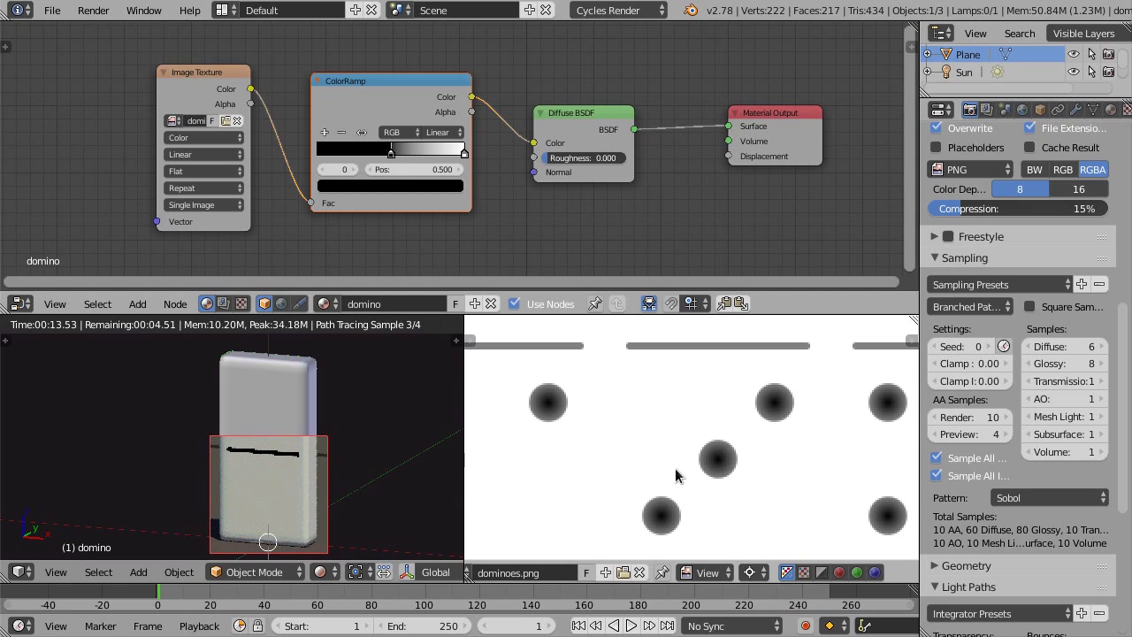
scroll(718, 452, down, 3)
middle_drag(721, 421, 713, 439)
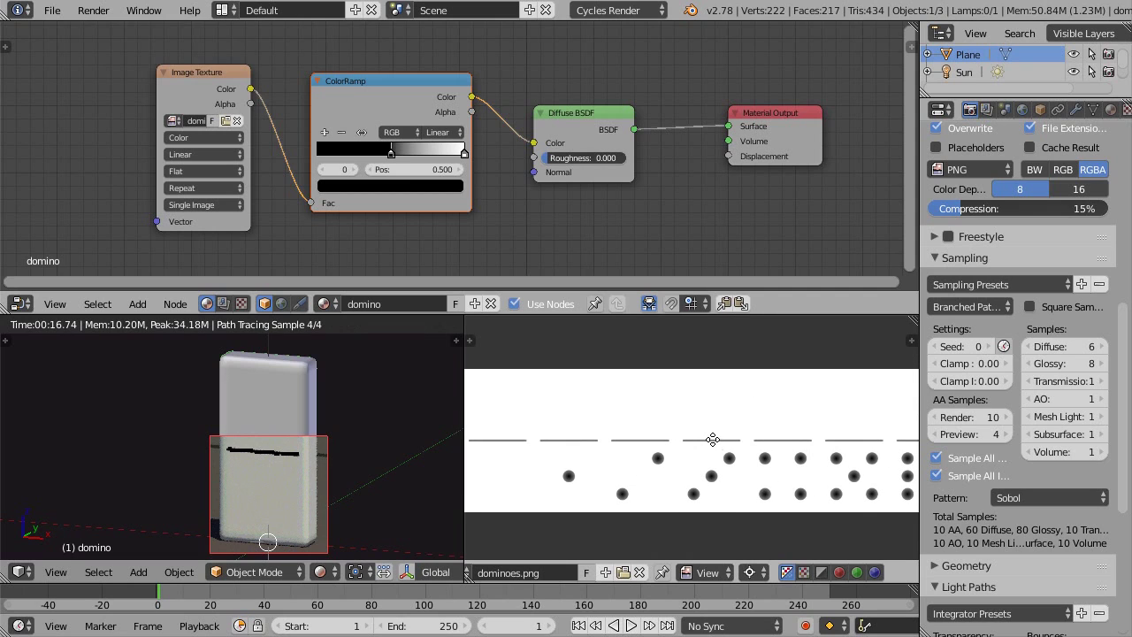
- Make the ColorRamp run from a slightly lifted black to a muted warm cream
click(407, 186)
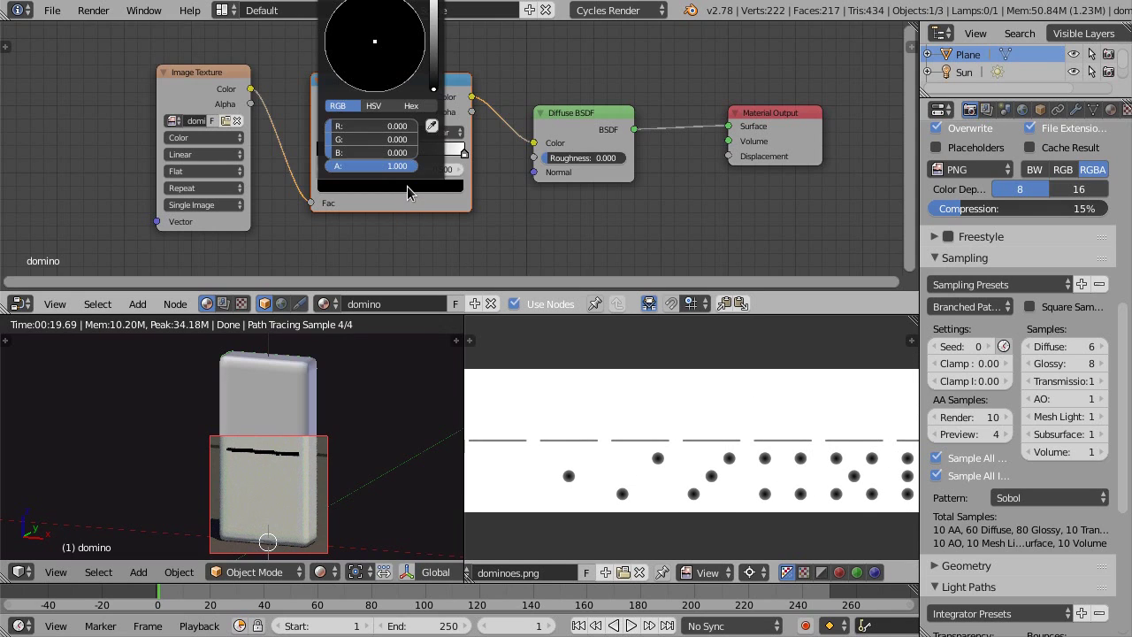
click(434, 88)
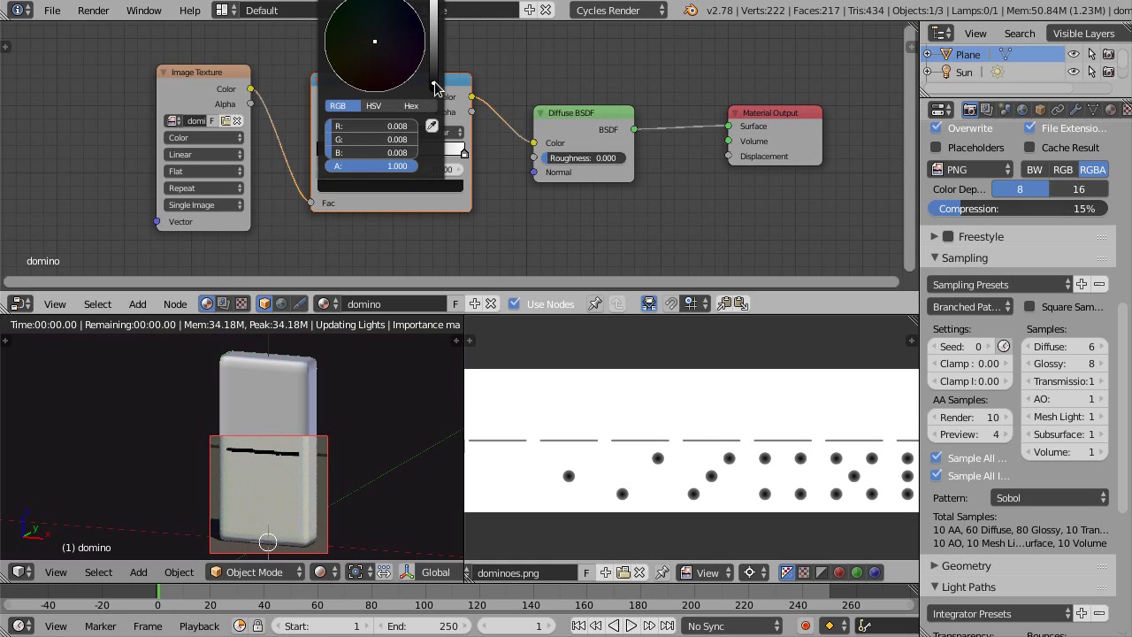
scroll(536, 240, up, 2)
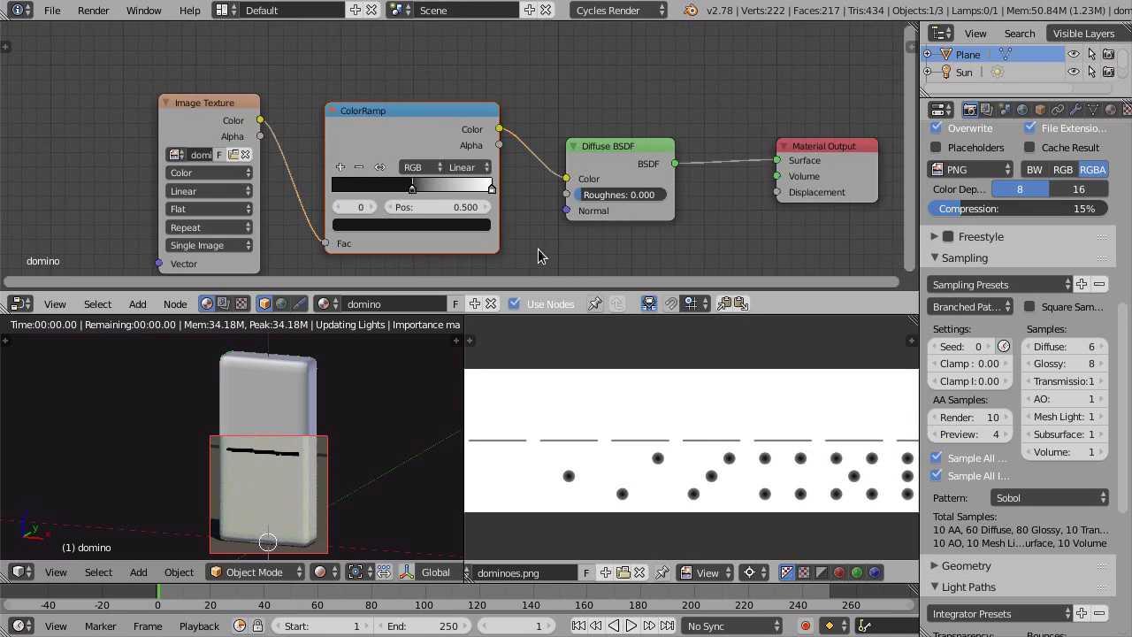
scroll(543, 255, up, 1)
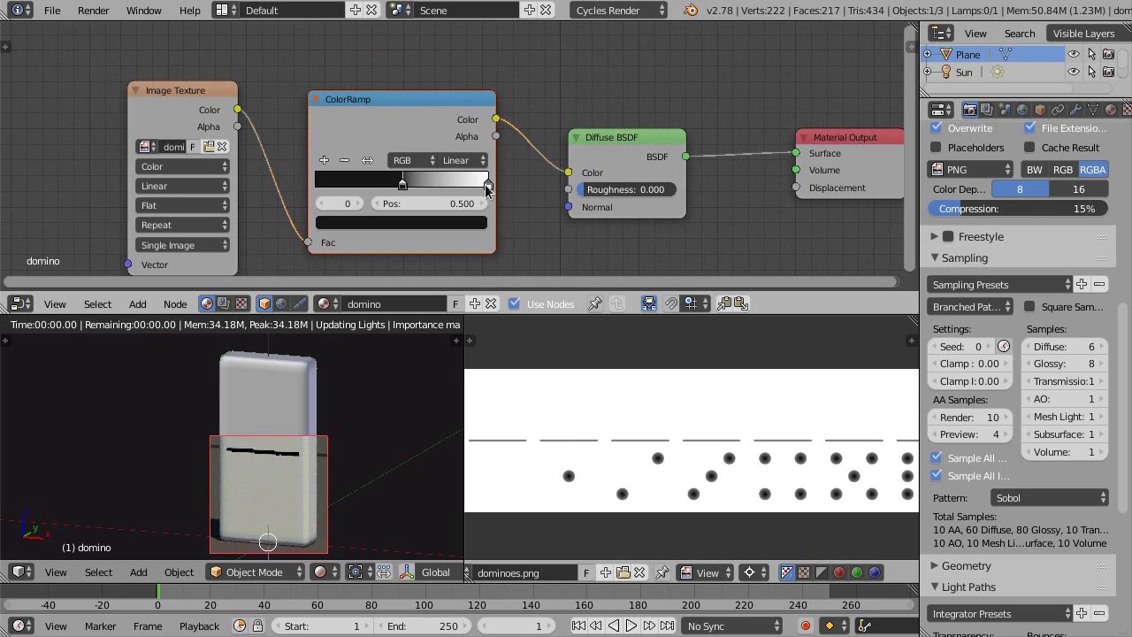
click(488, 185)
click(443, 221)
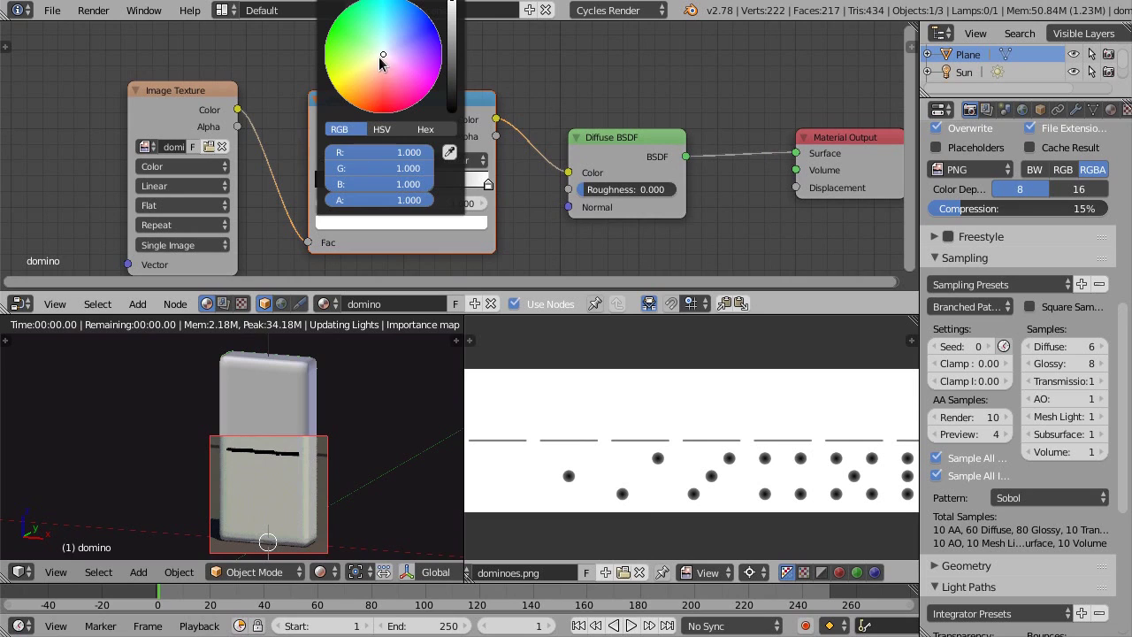
drag(383, 54, 379, 59)
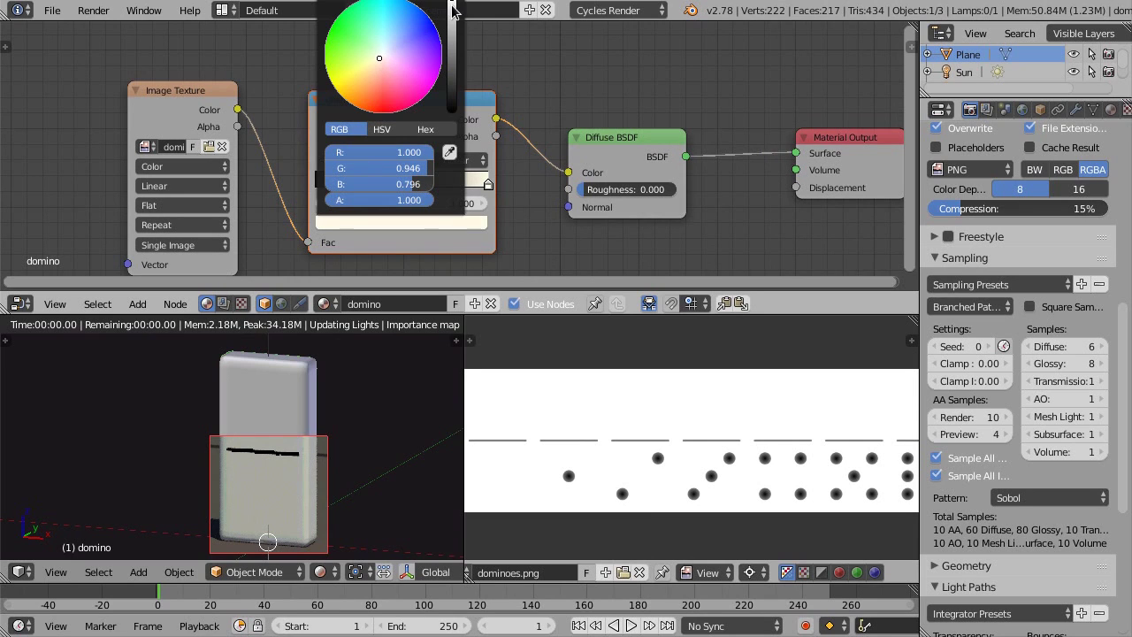
click(453, 10)
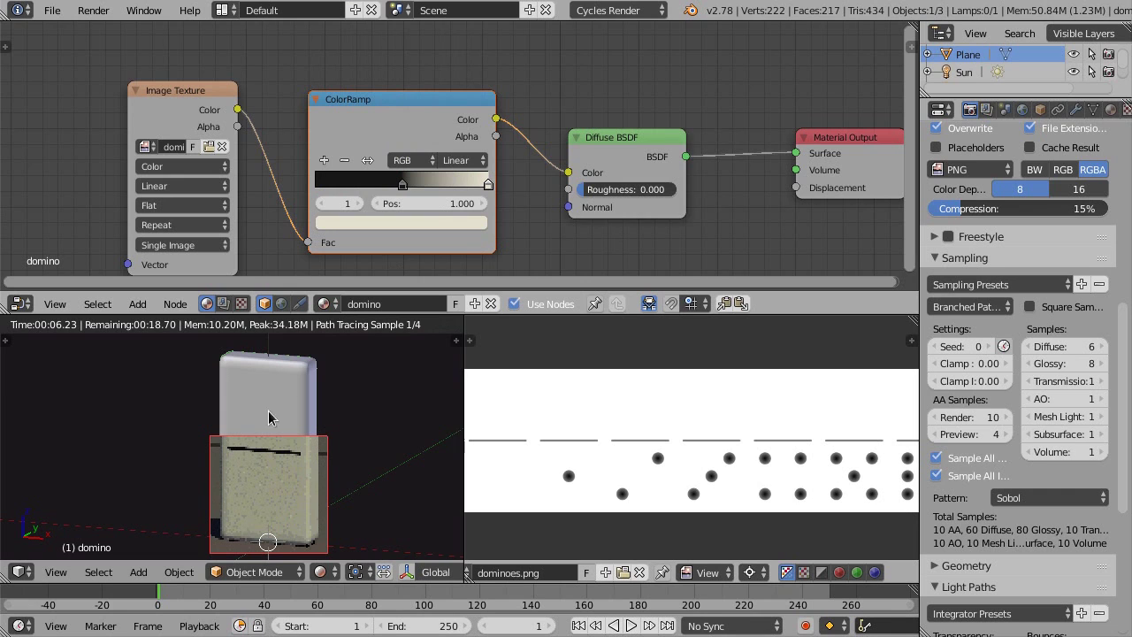
- Move the Diffuse BSDF node right and the ColorRamp node upward
scroll(540, 173, down, 2)
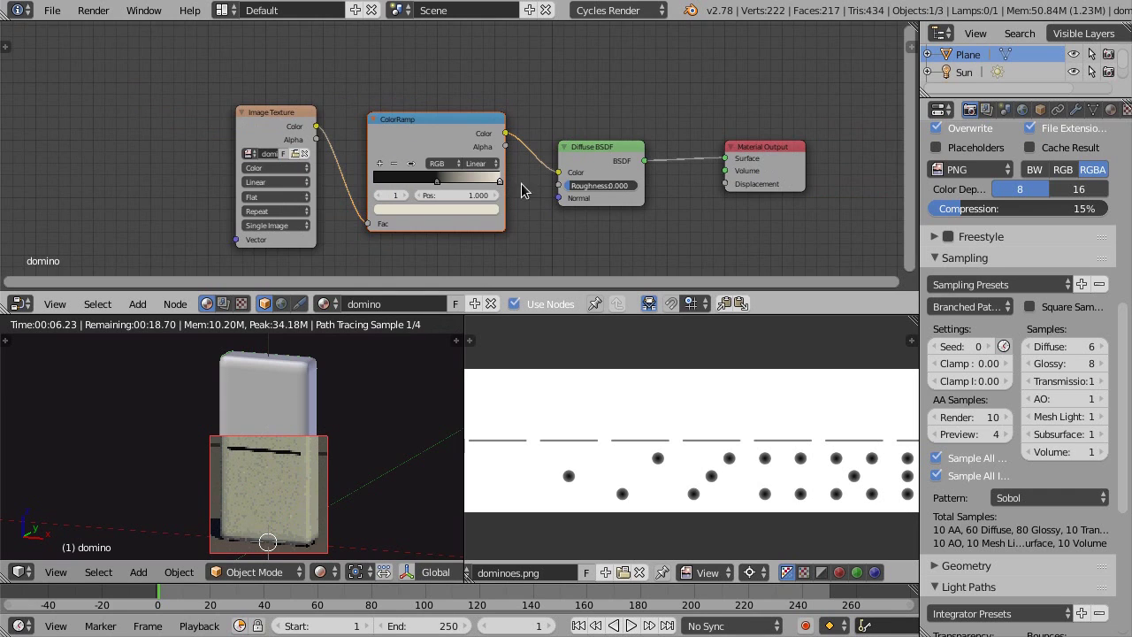
middle_drag(590, 157, 668, 101)
click(668, 101)
drag(668, 101, 726, 97)
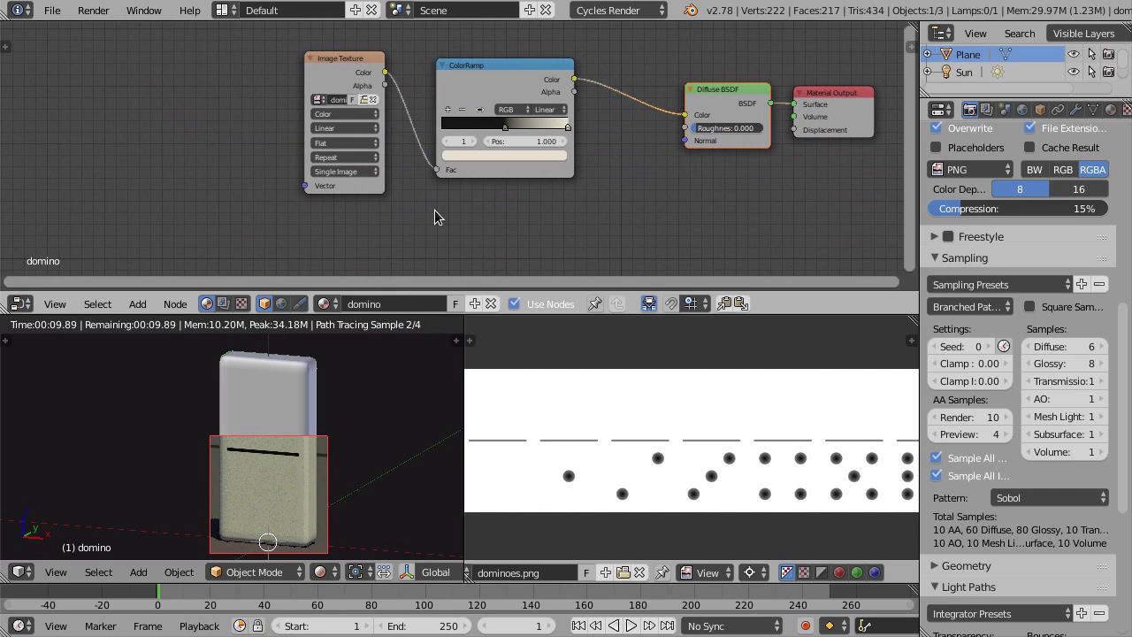
drag(487, 89, 494, 48)
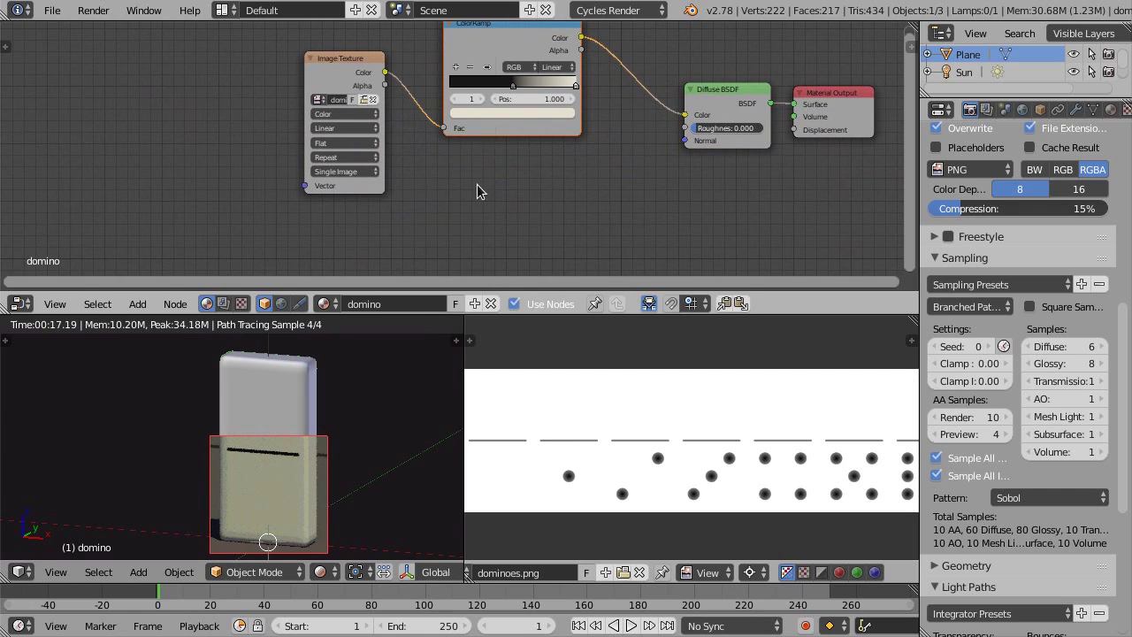
- Add a second ColorRamp node from the Converter menu
key(shift+a)
mouse_move(477, 187)
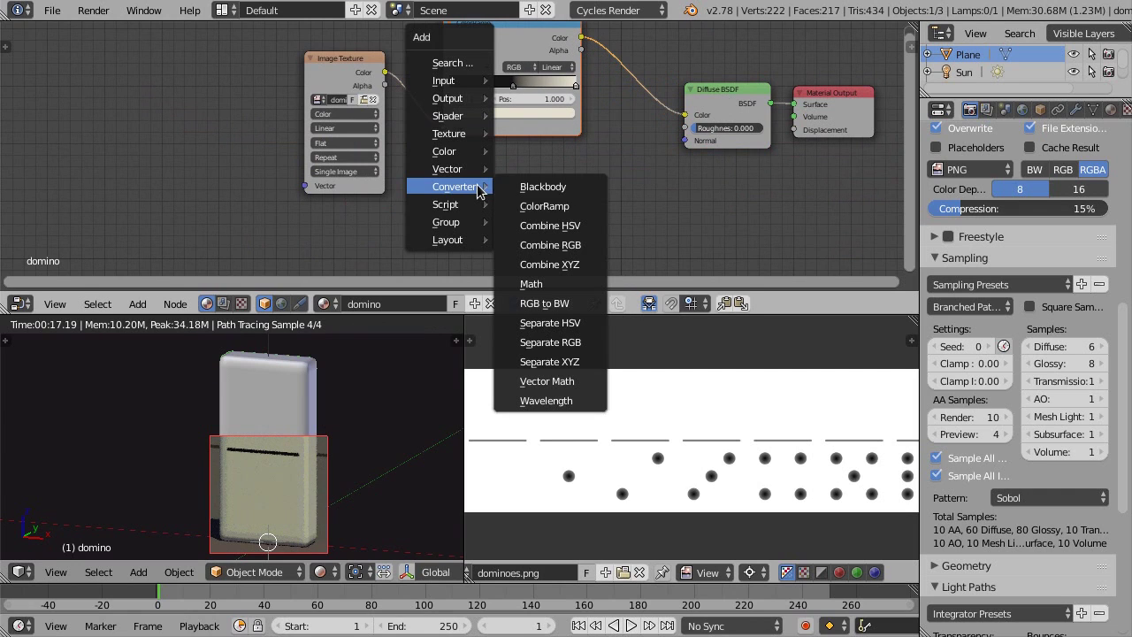
click(591, 206)
- Place the second ColorRamp below the first and feed it the image texture's Color
click(450, 148)
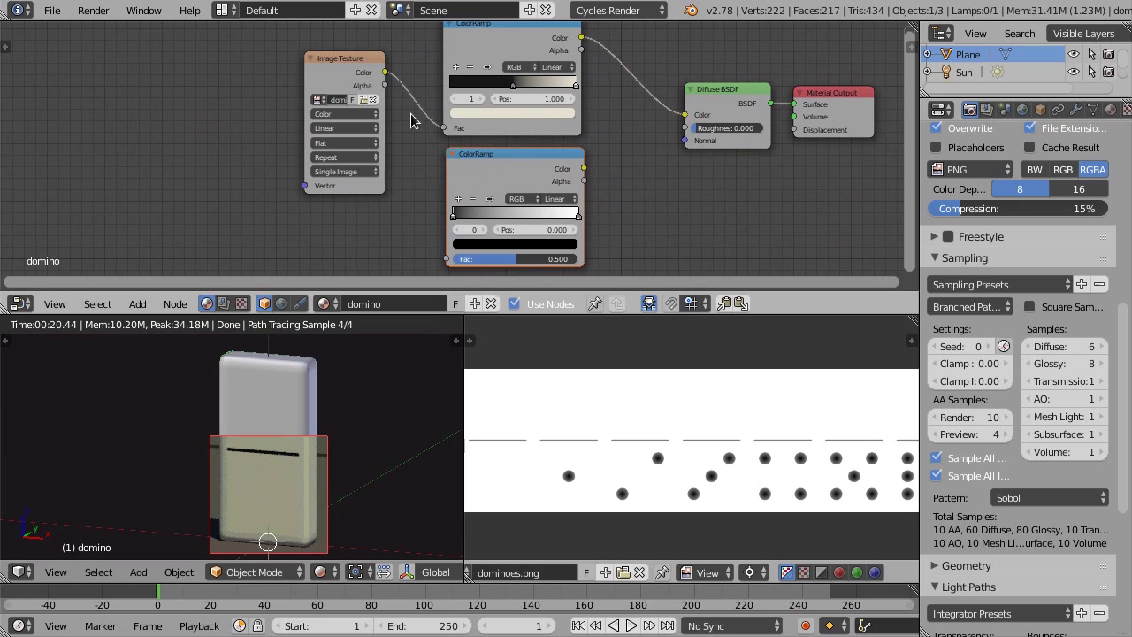
drag(386, 72, 448, 259)
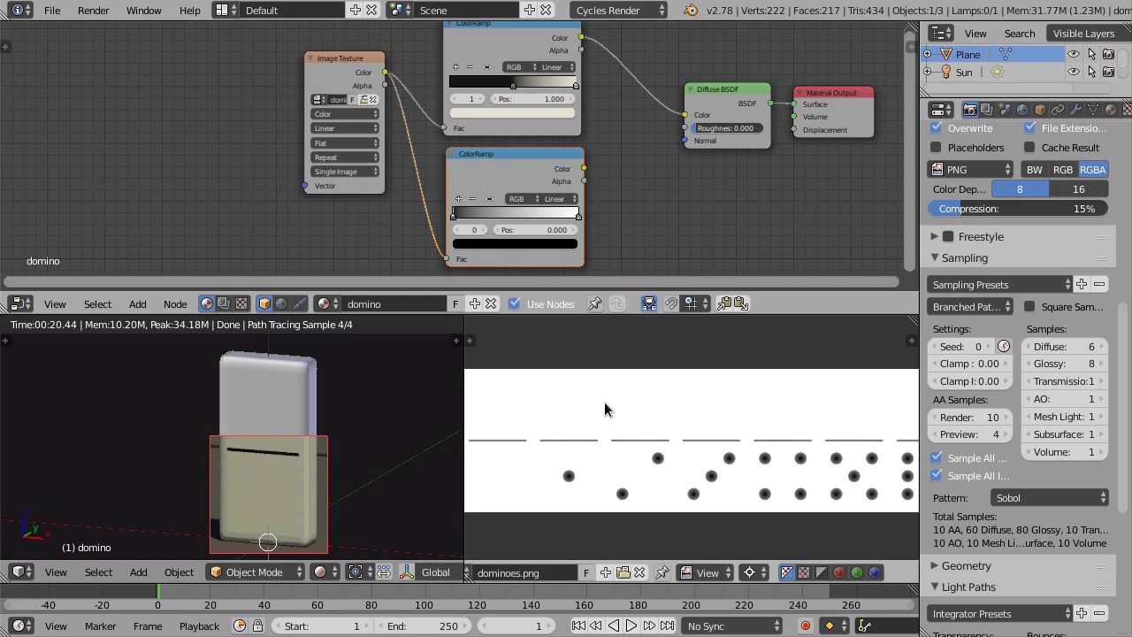
scroll(491, 219, up, 2)
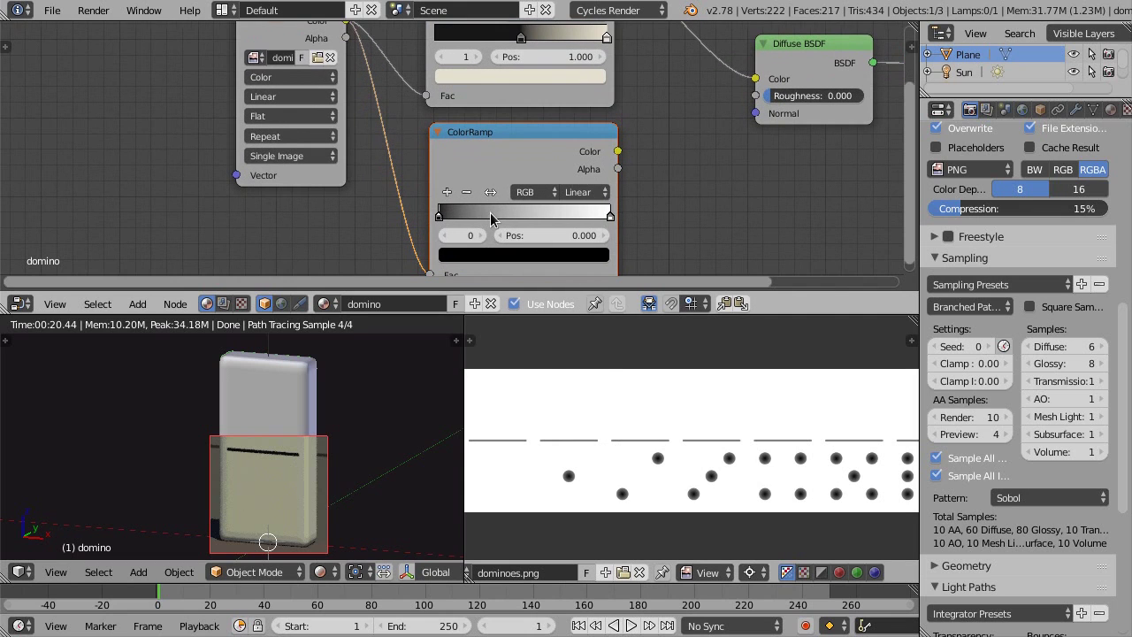
- Set the second ramp's white stop to HSV value 0.5 grey
click(610, 217)
click(533, 254)
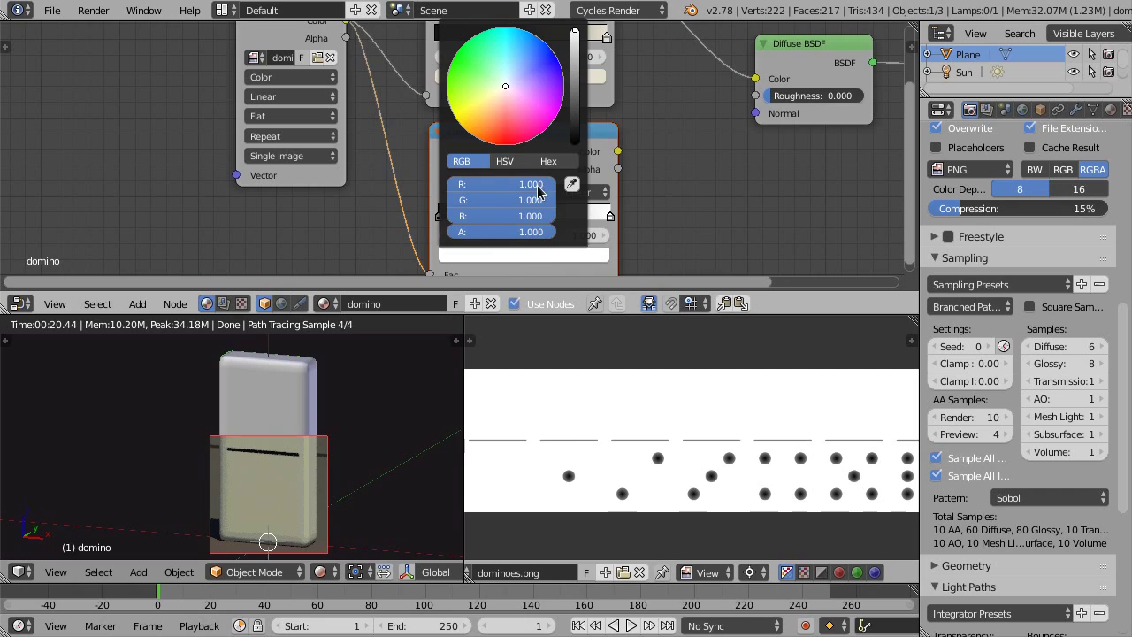
click(504, 161)
click(510, 217)
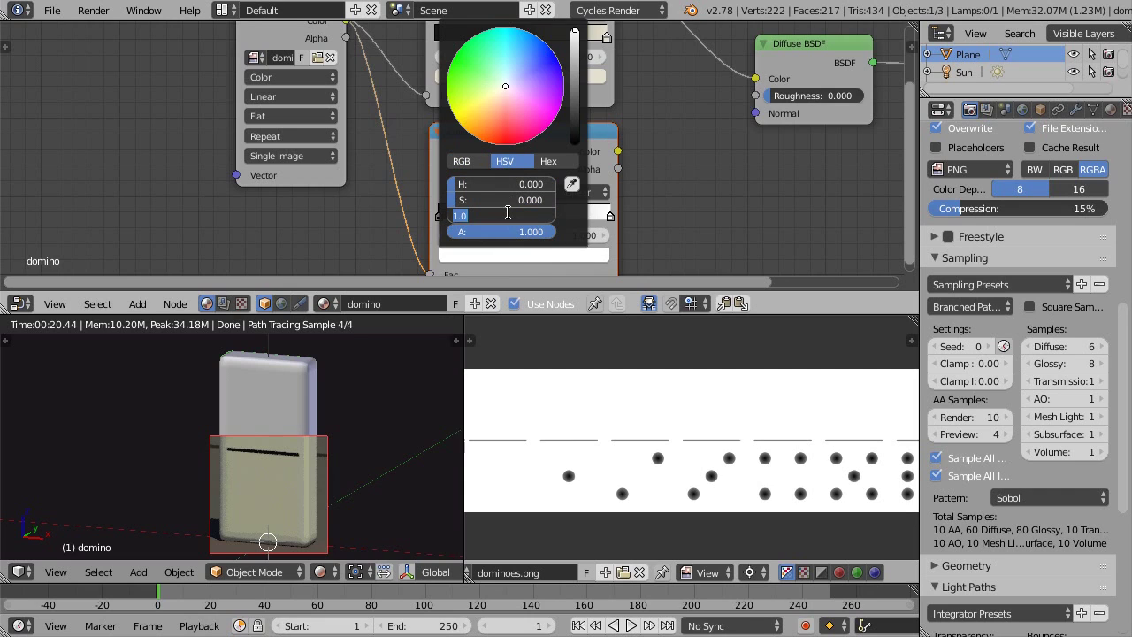
text(.5)
key(Return)
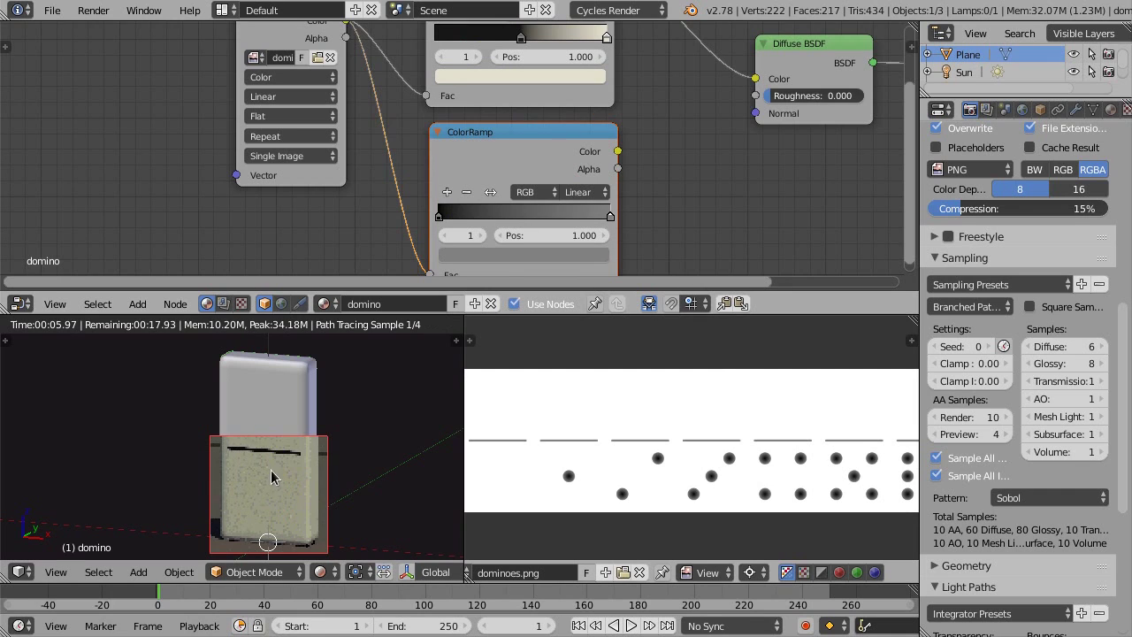
middle_drag(642, 147, 565, 150)
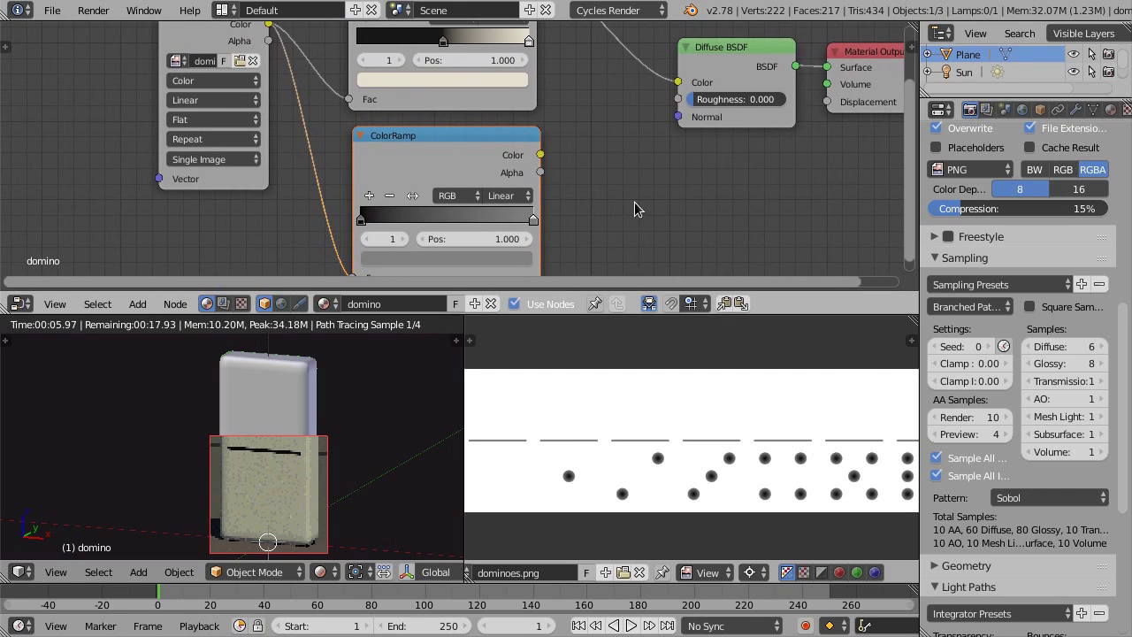
- Add a Bump node fed by the second ColorRamp's colour as Height, Distance 0.05
key(shift+a)
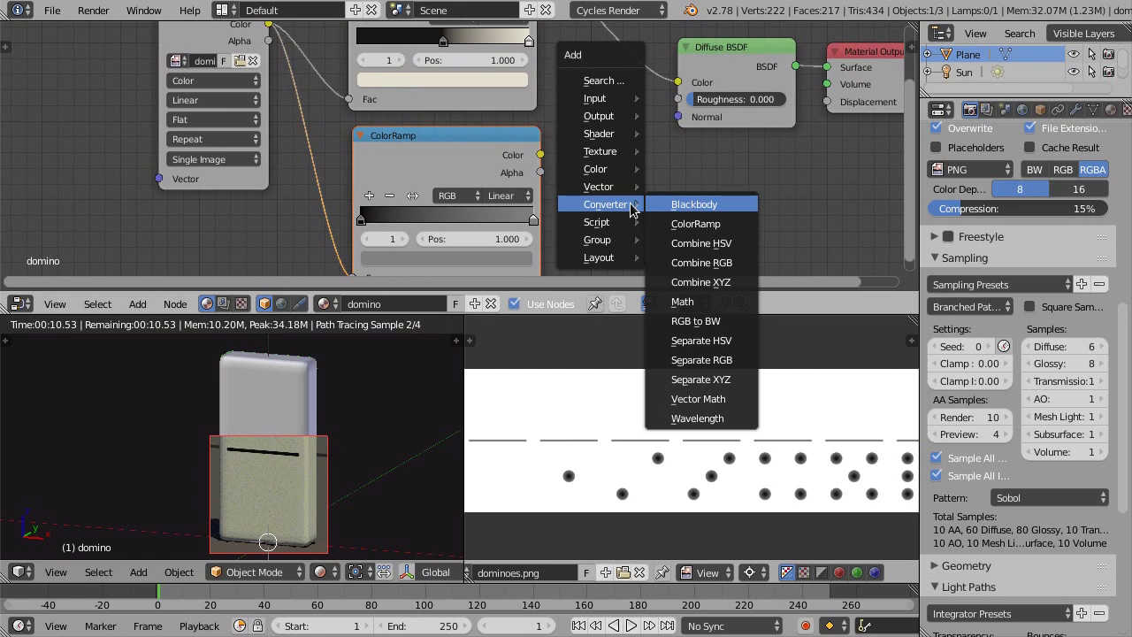
mouse_move(619, 187)
click(725, 186)
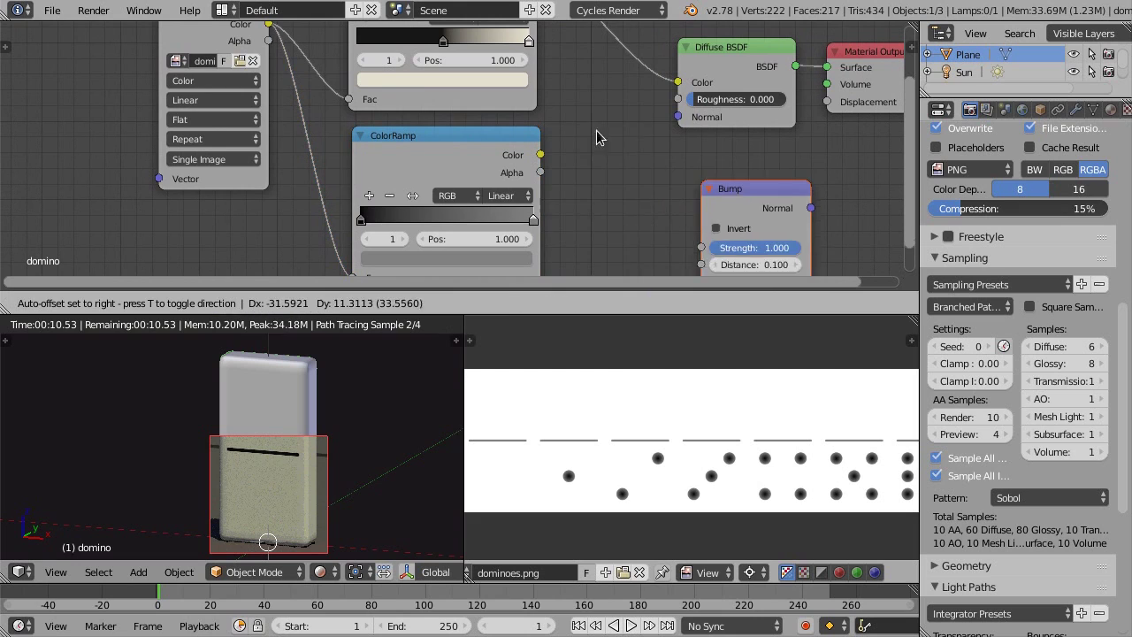
click(595, 148)
ctrl+scroll(442, 151, right, 2)
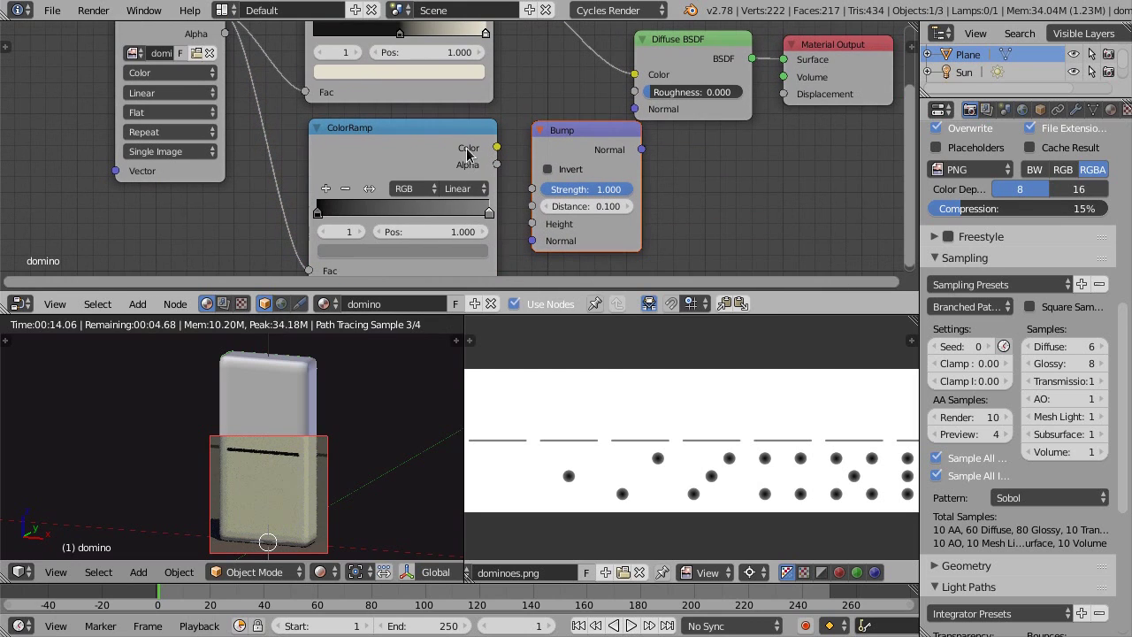
drag(497, 148, 531, 223)
click(584, 205)
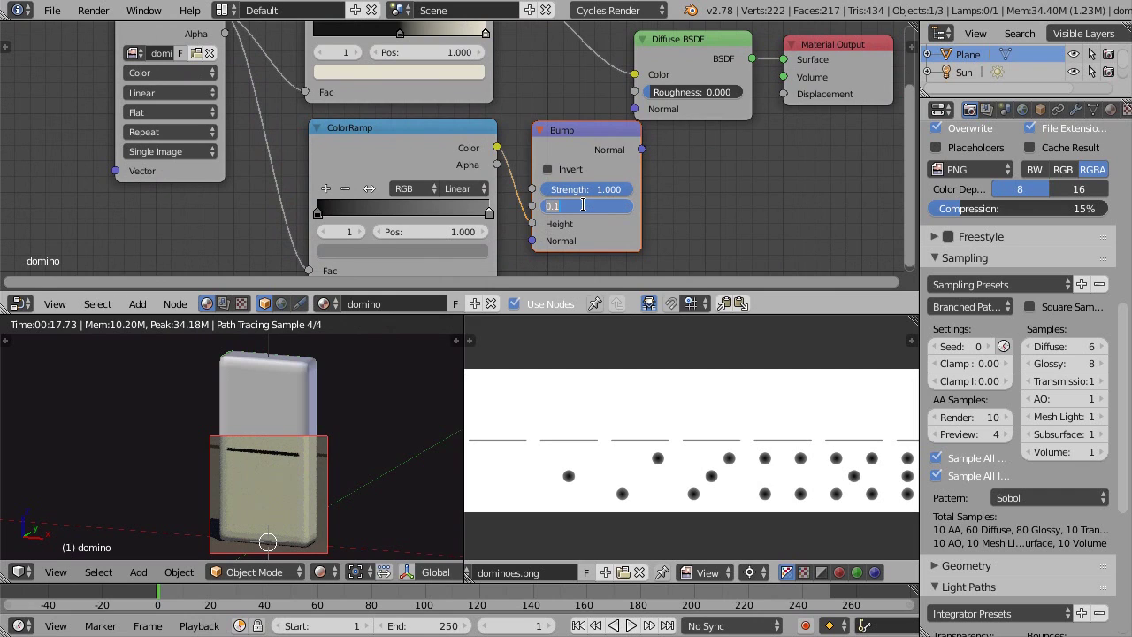
text(.05)
key(Return)
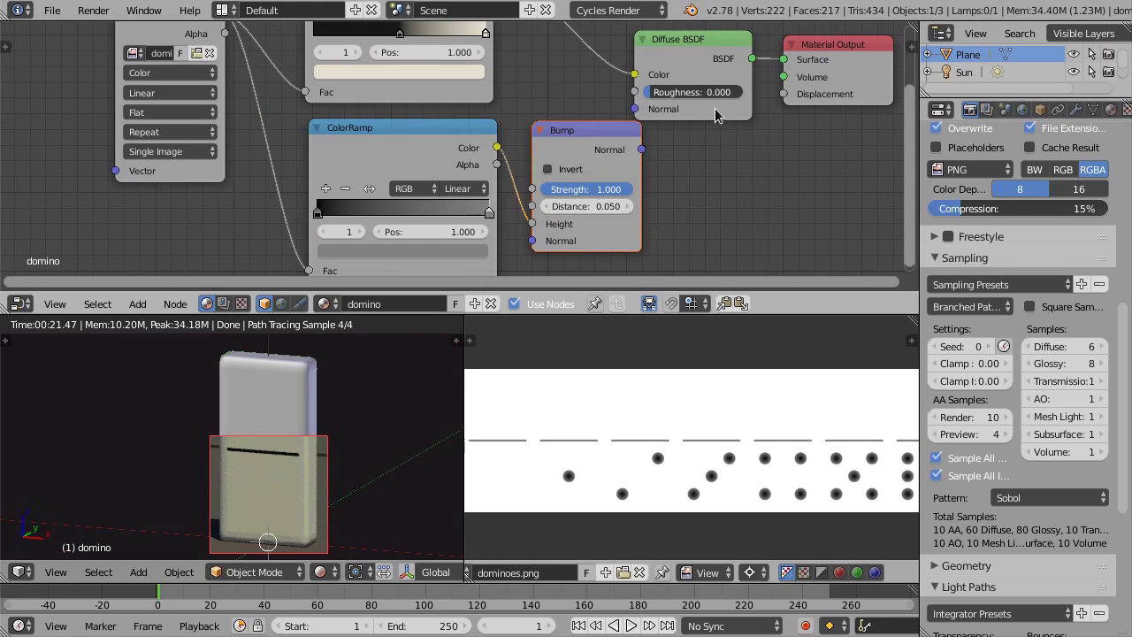
- Move Diffuse BSDF and Material Output right and connect Bump Normal to Diffuse Normal
click(708, 41)
shift+click(796, 44)
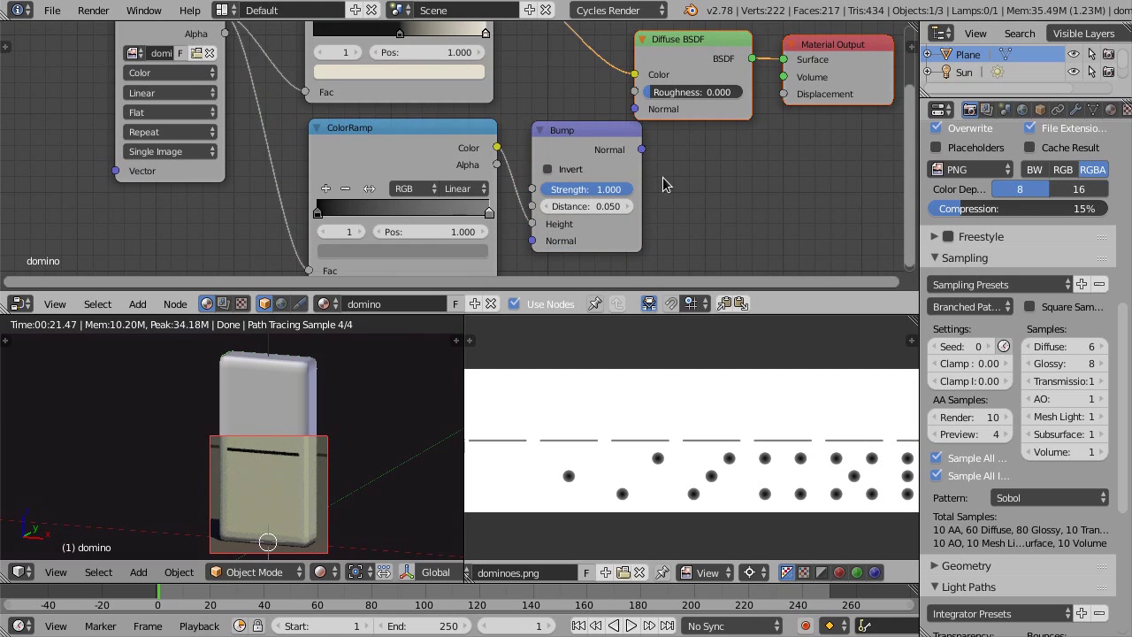
key(g)
click(748, 180)
drag(643, 150, 717, 107)
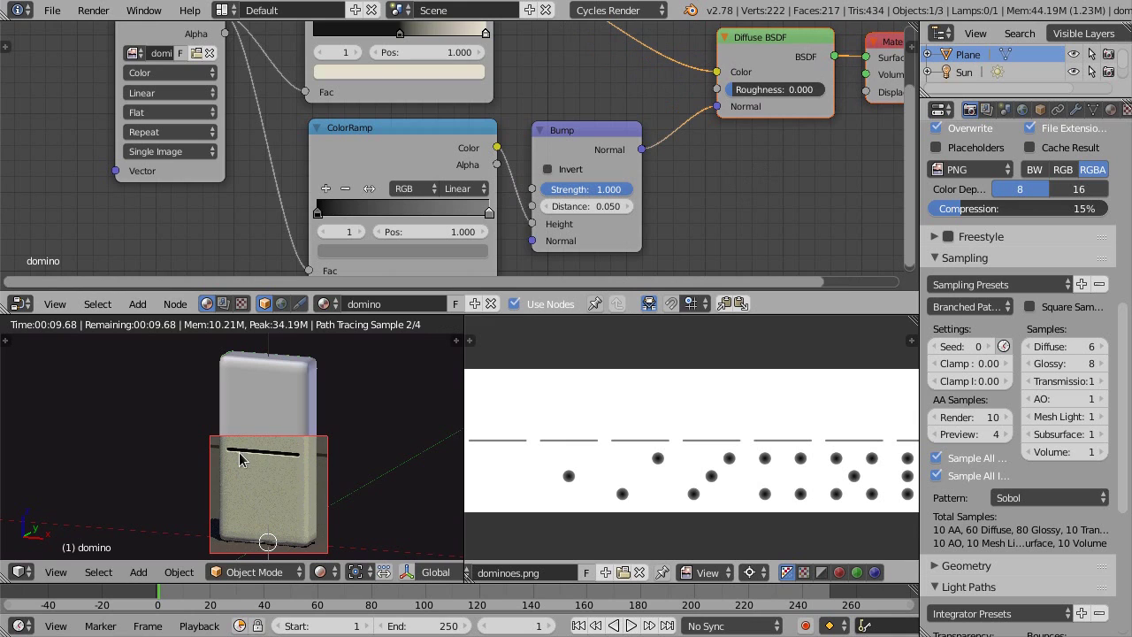
- Move the Image Texture node down and left in the node editor
scroll(598, 175, down, 2)
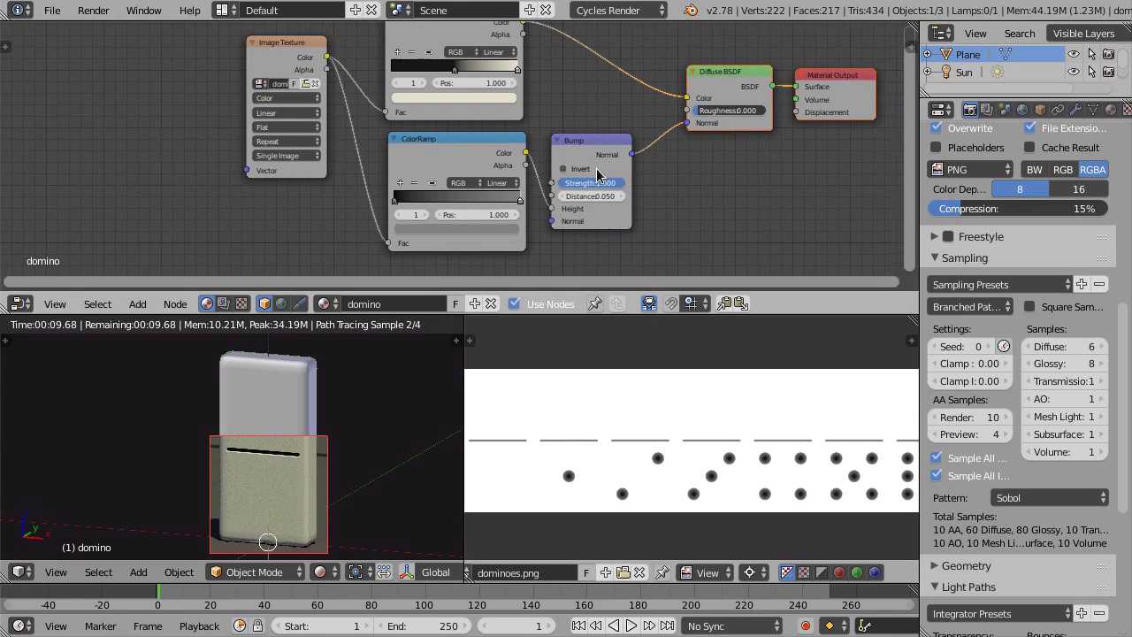
middle_drag(601, 165, 874, 200)
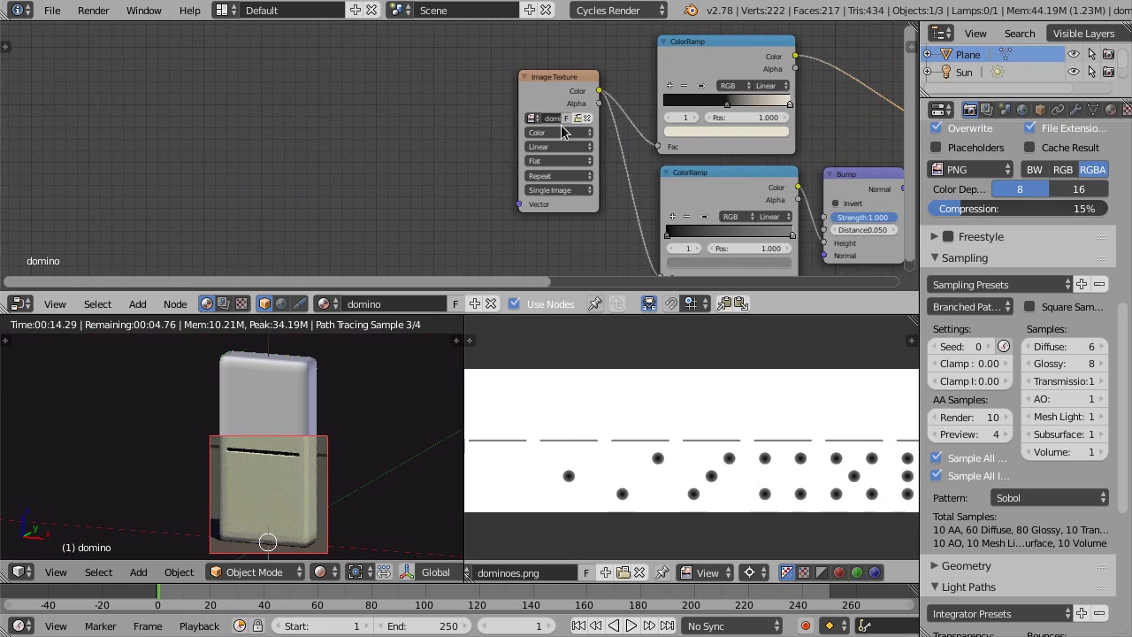
drag(568, 87, 535, 123)
scroll(408, 140, down, 1)
middle_drag(349, 117, 427, 118)
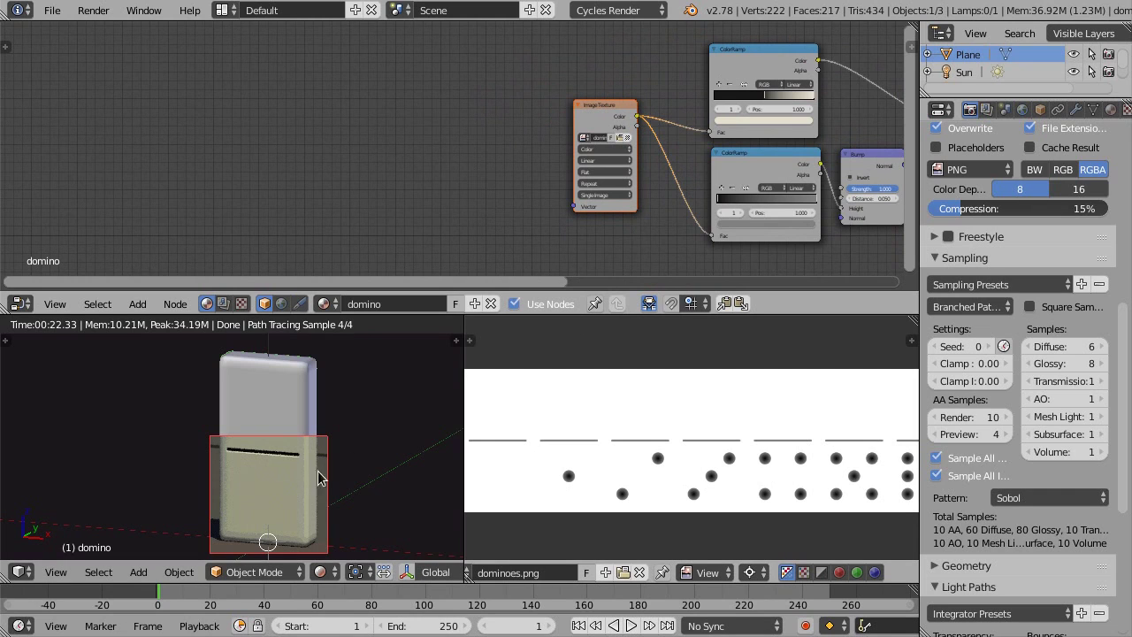
- In solid view, slide the domino's UVs along X onto the image's blank left end
key(shift+z)
key(Tab)
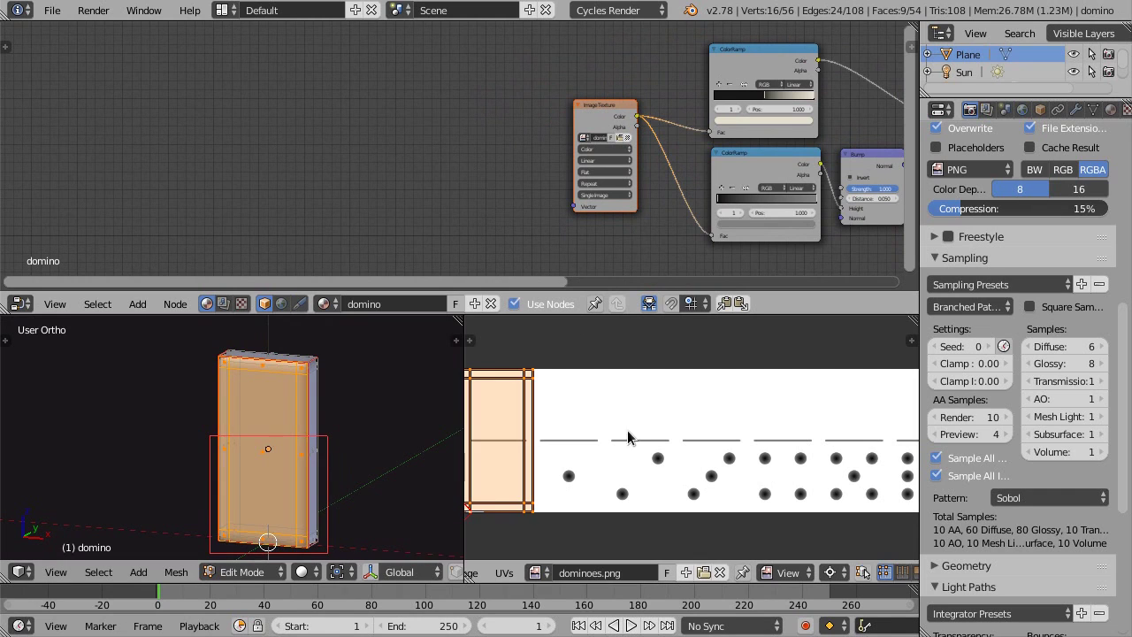
scroll(611, 435, down, 2)
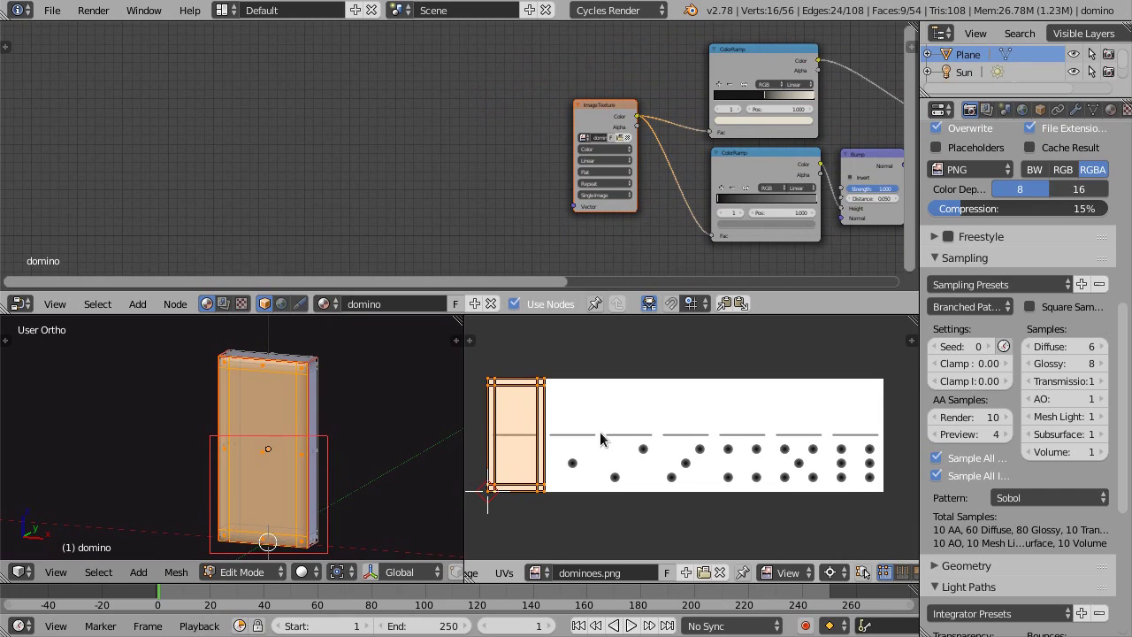
key(g)
key(x)
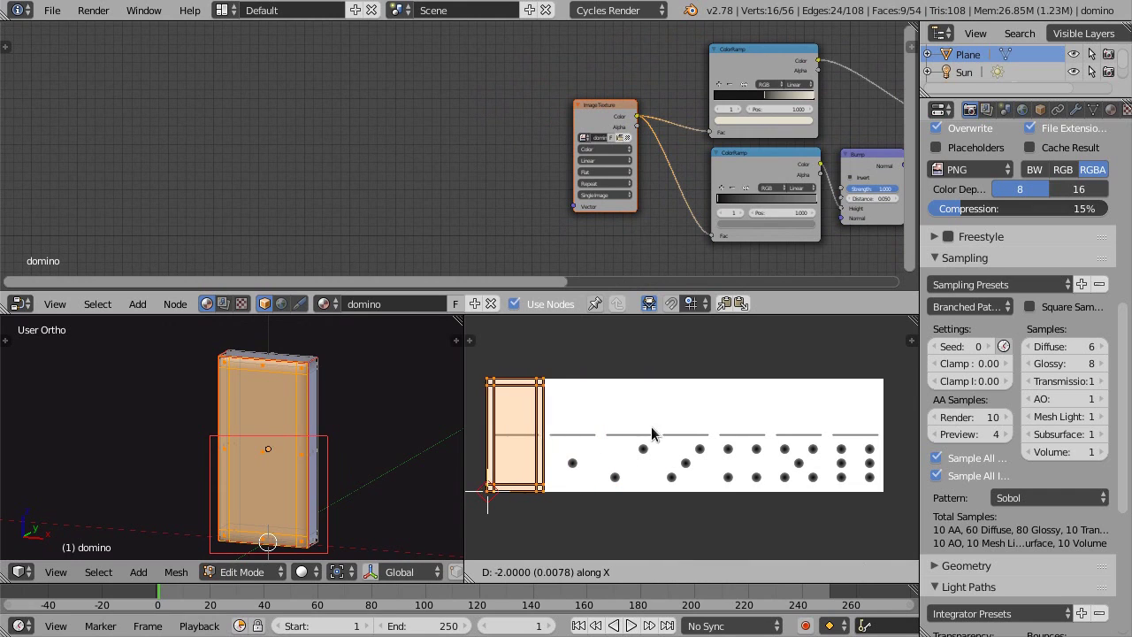
click(608, 434)
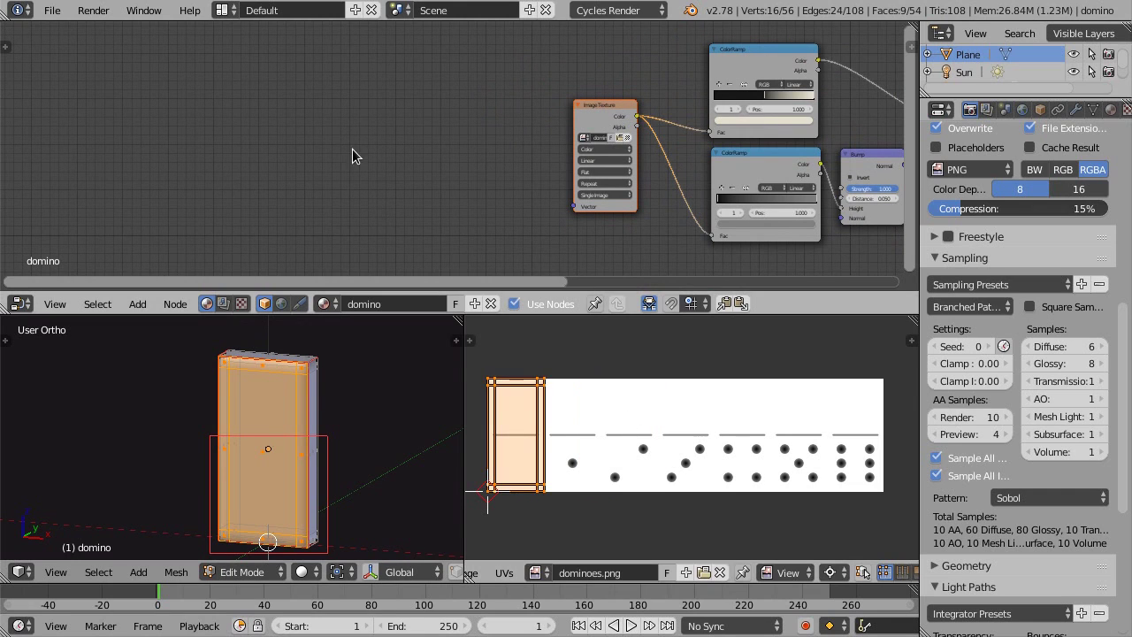
key(Tab)
scroll(356, 172, up, 2)
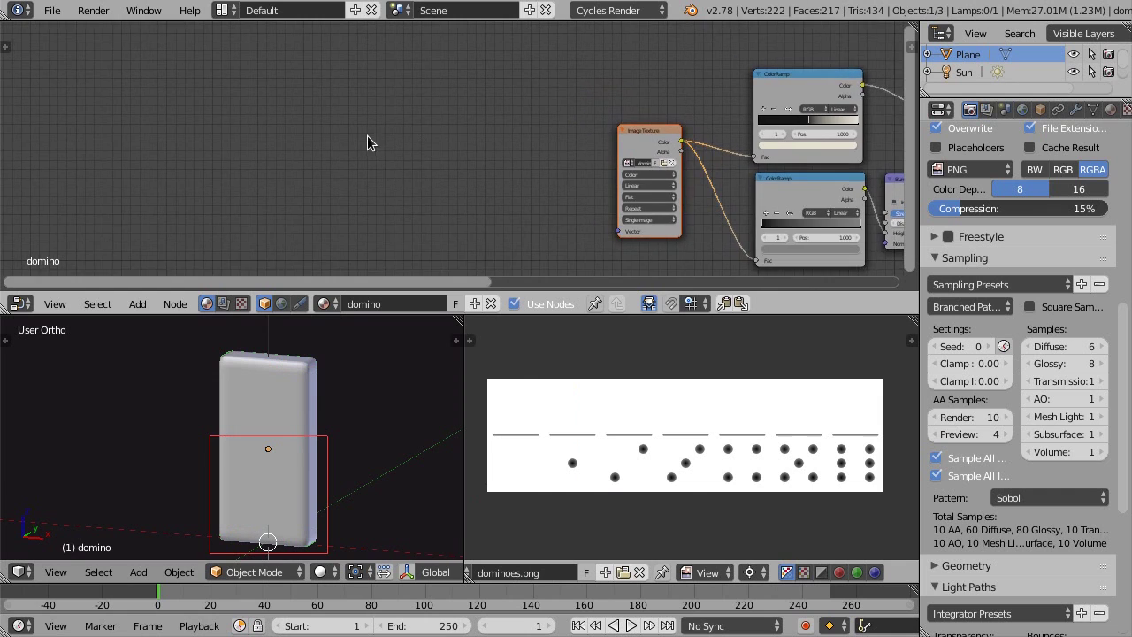
- Add a UV Map node set to the UVMap layer at the left of the tree
ctrl+scroll(388, 139, left, 2)
key(shift+a)
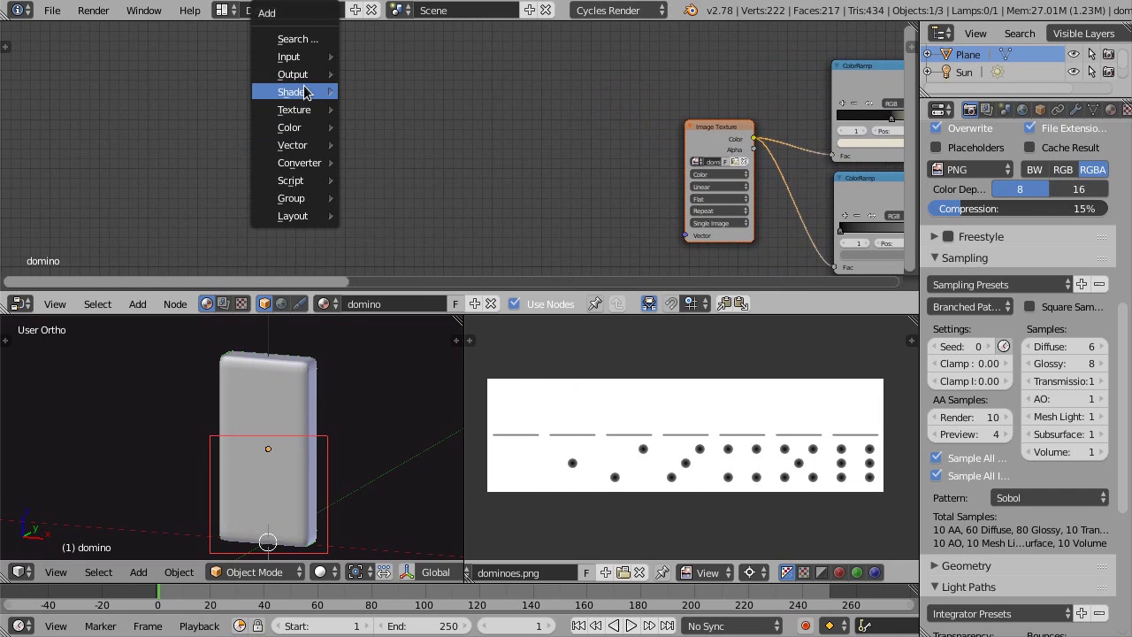
mouse_move(307, 56)
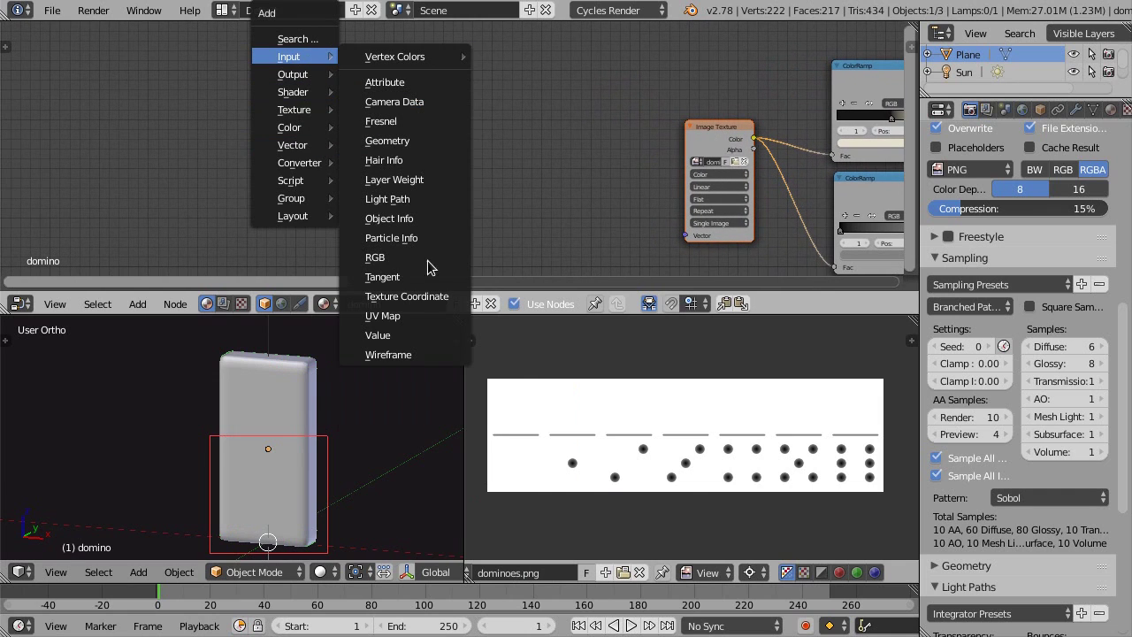
click(415, 318)
click(309, 131)
scroll(332, 134, up, 2)
click(344, 135)
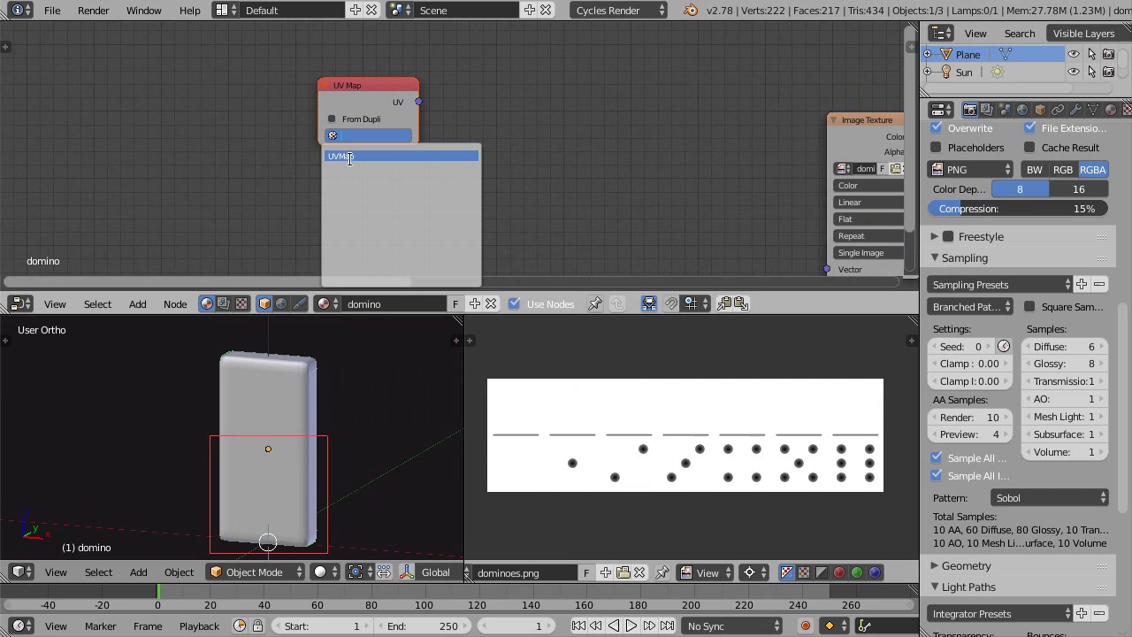
click(347, 148)
scroll(324, 168, down, 1)
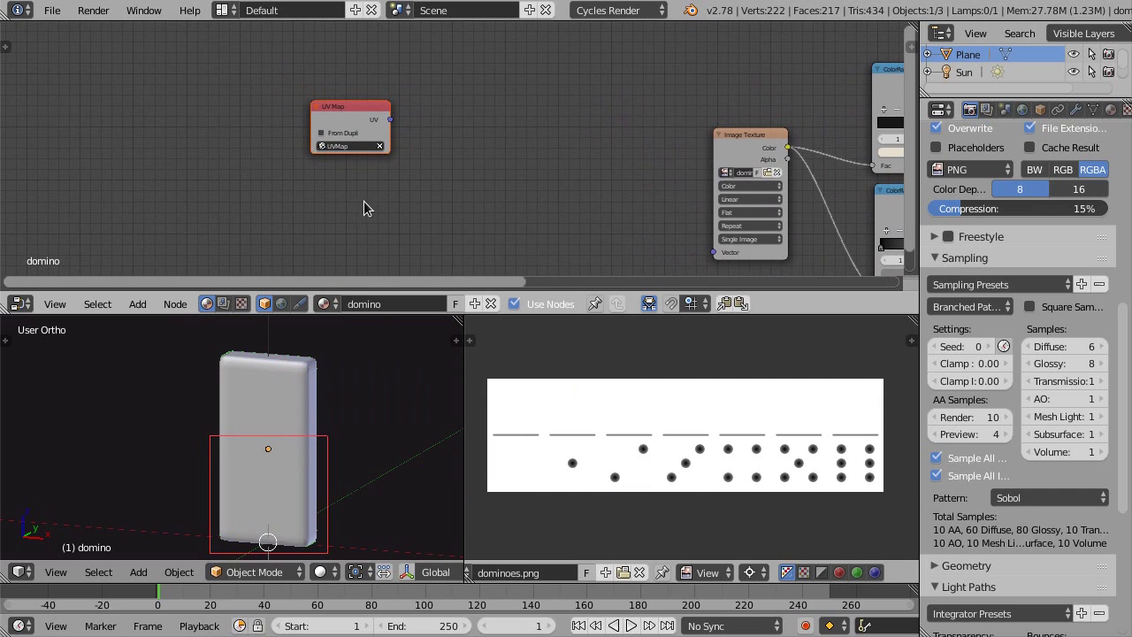
key(g)
click(305, 210)
- Add a Separate XYZ node and connect the UV output to its Vector
key(shift+a)
mouse_move(392, 208)
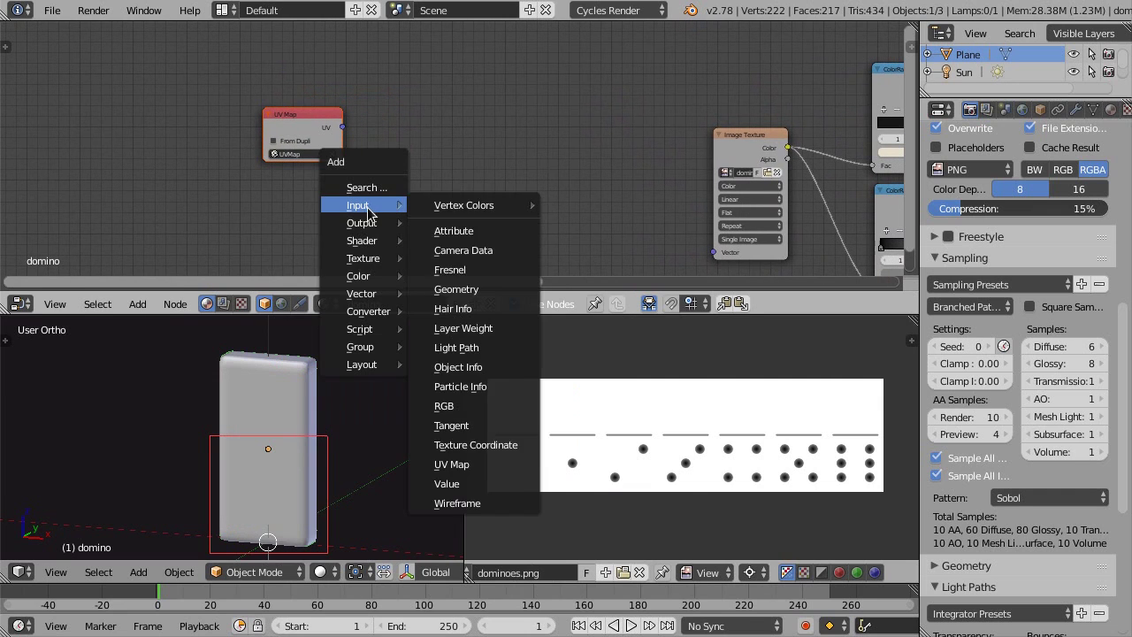
mouse_move(361, 314)
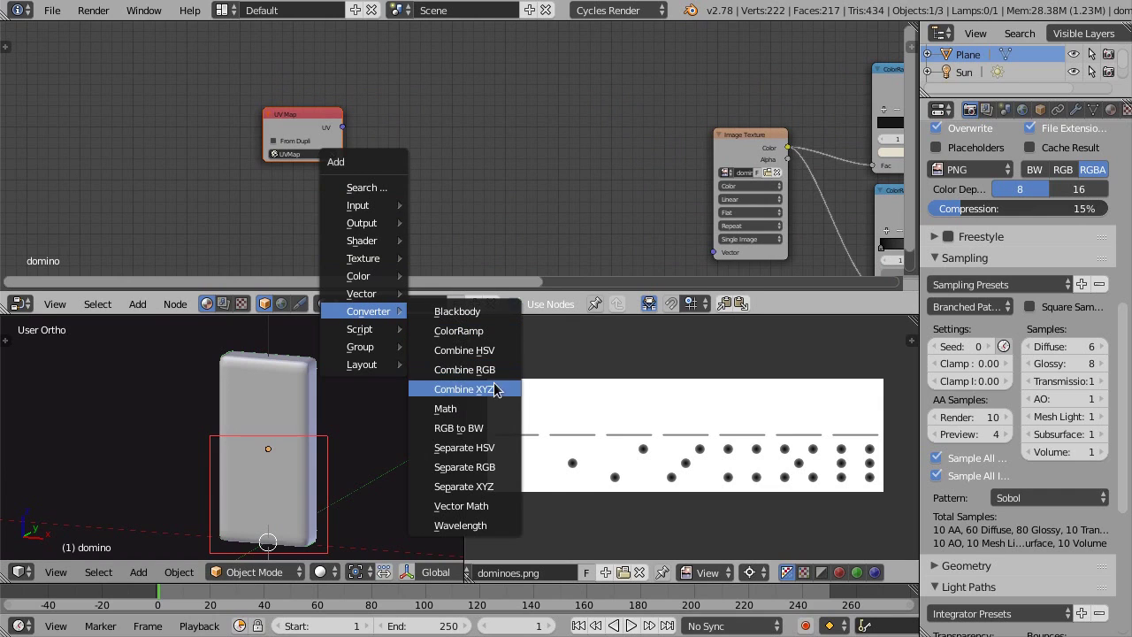
click(494, 488)
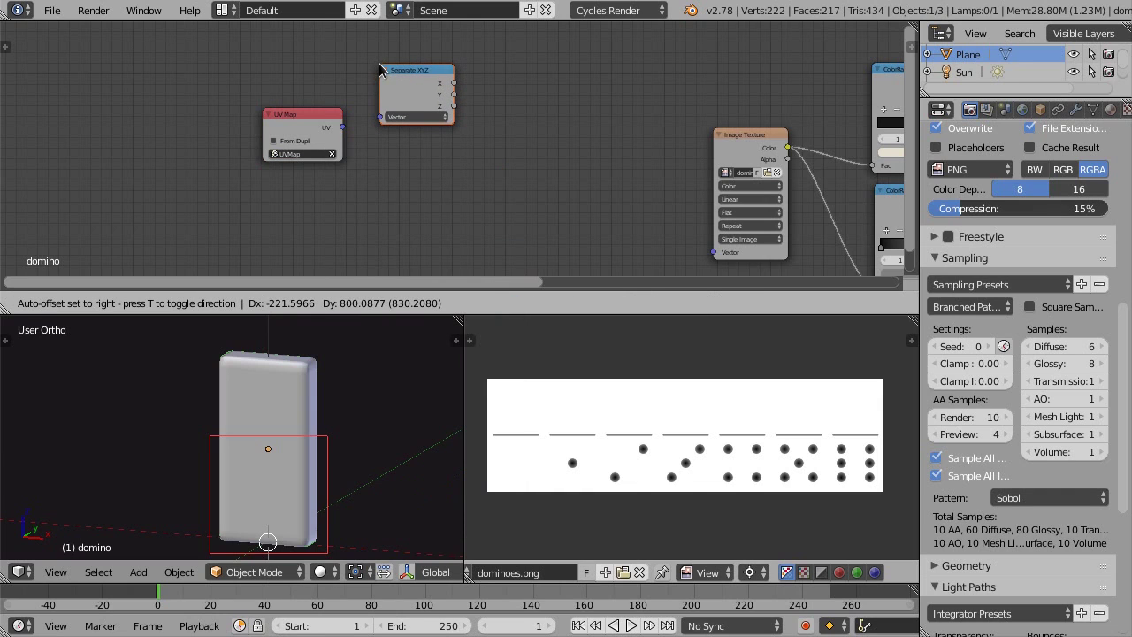
click(379, 63)
drag(342, 126, 381, 117)
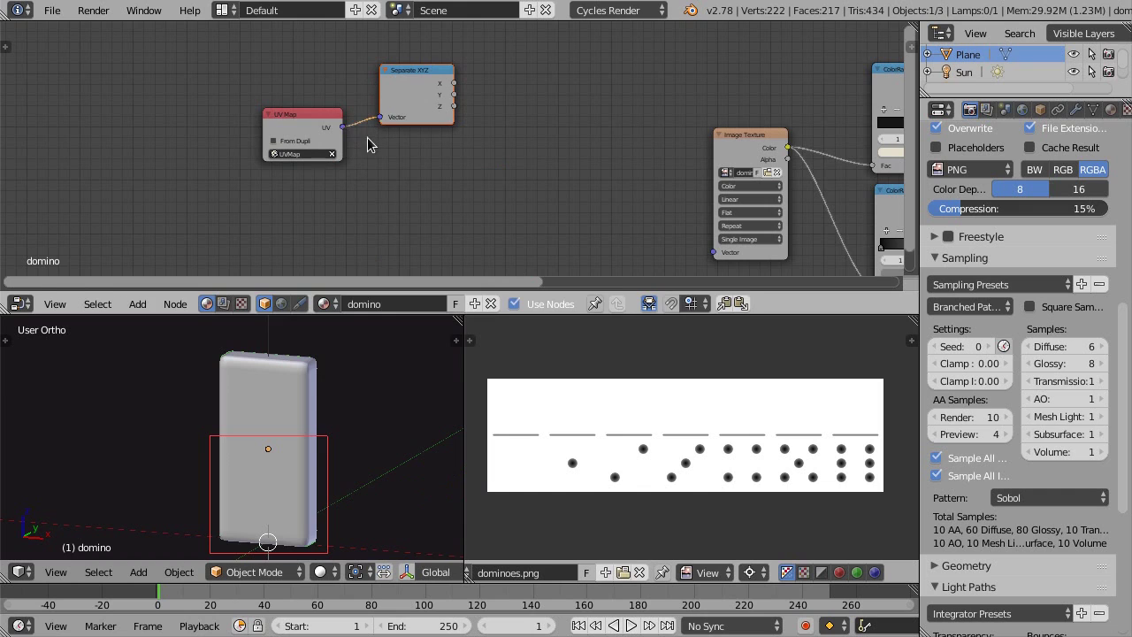
- Add a Math Add node above the Separate XYZ node
scroll(369, 145, up, 2)
key(shift+a)
mouse_move(486, 157)
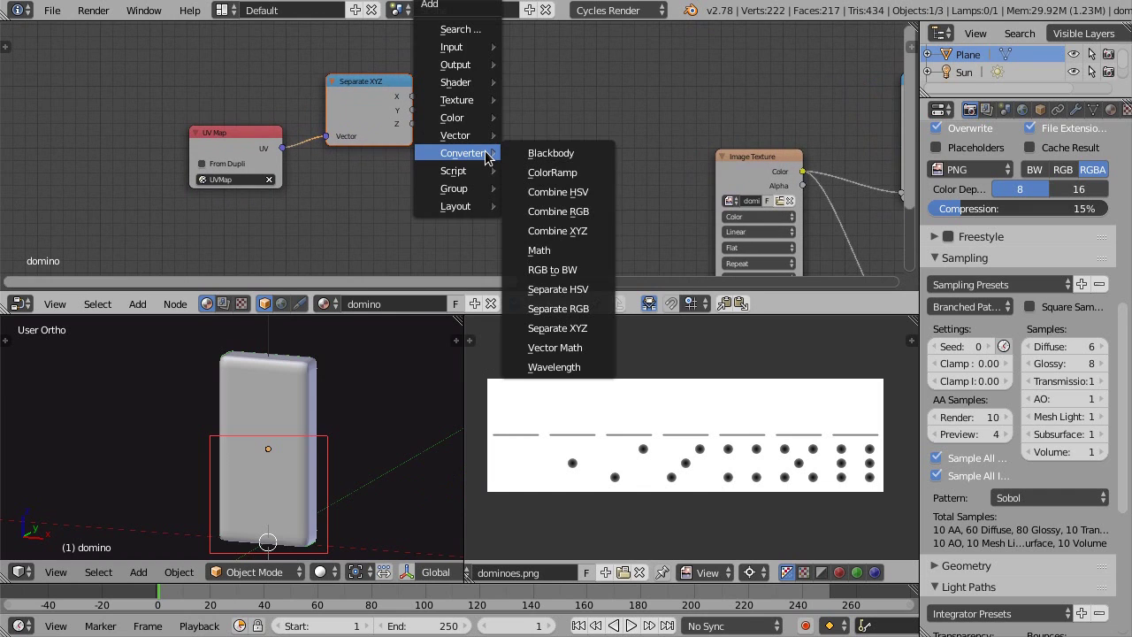
click(580, 252)
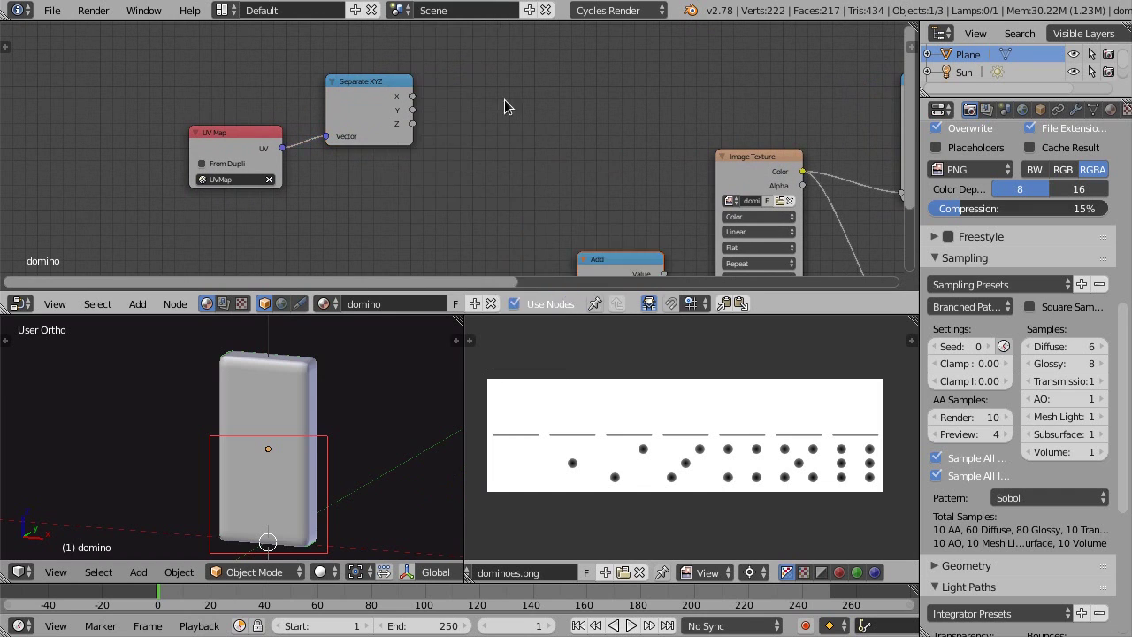
click(462, 27)
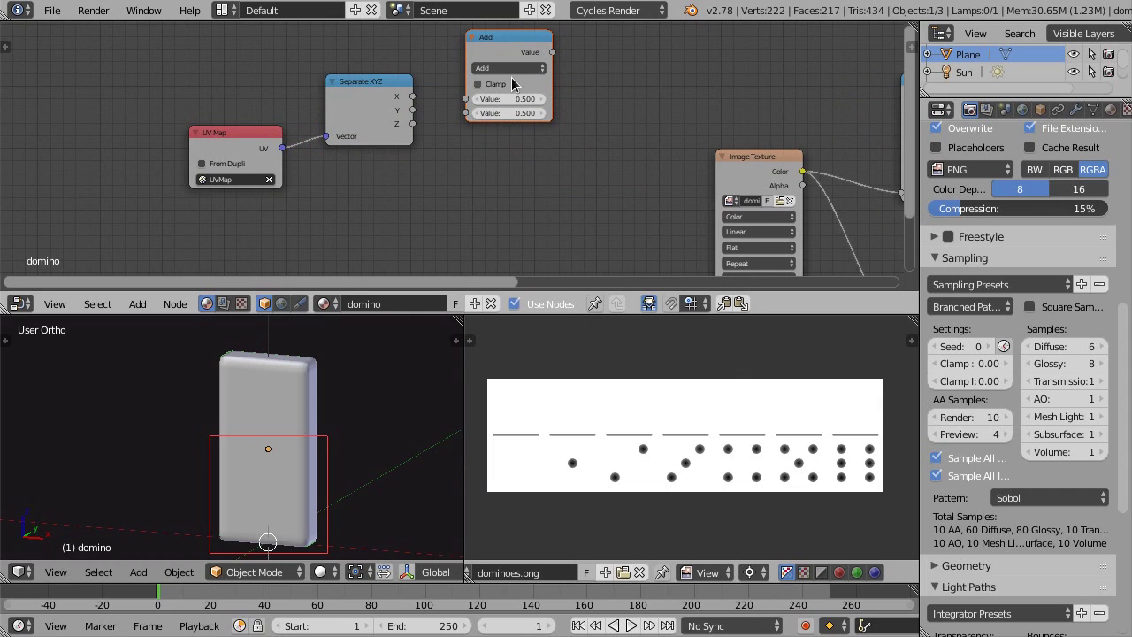
- Connect Separate XYZ's X output into the Add node's first Value
drag(412, 96, 442, 95)
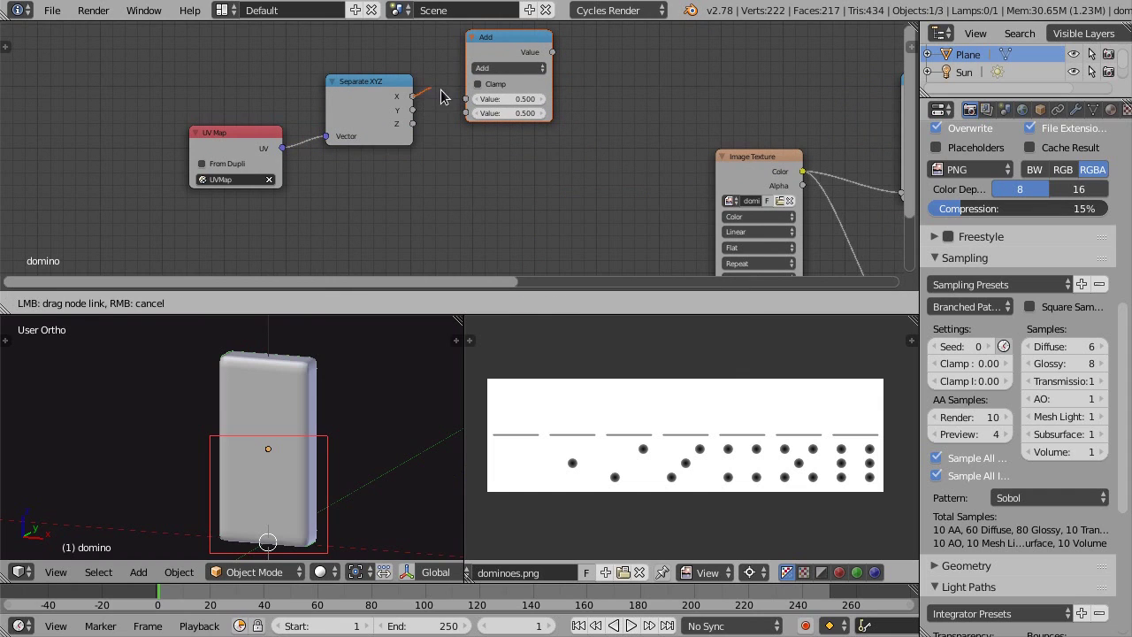
drag(537, 157, 544, 163)
key(g)
click(524, 148)
middle_drag(524, 148, 456, 158)
- Add a Combine XYZ fed by the Add result as X and Separate XYZ's Y and Z
key(shift+a)
mouse_move(481, 197)
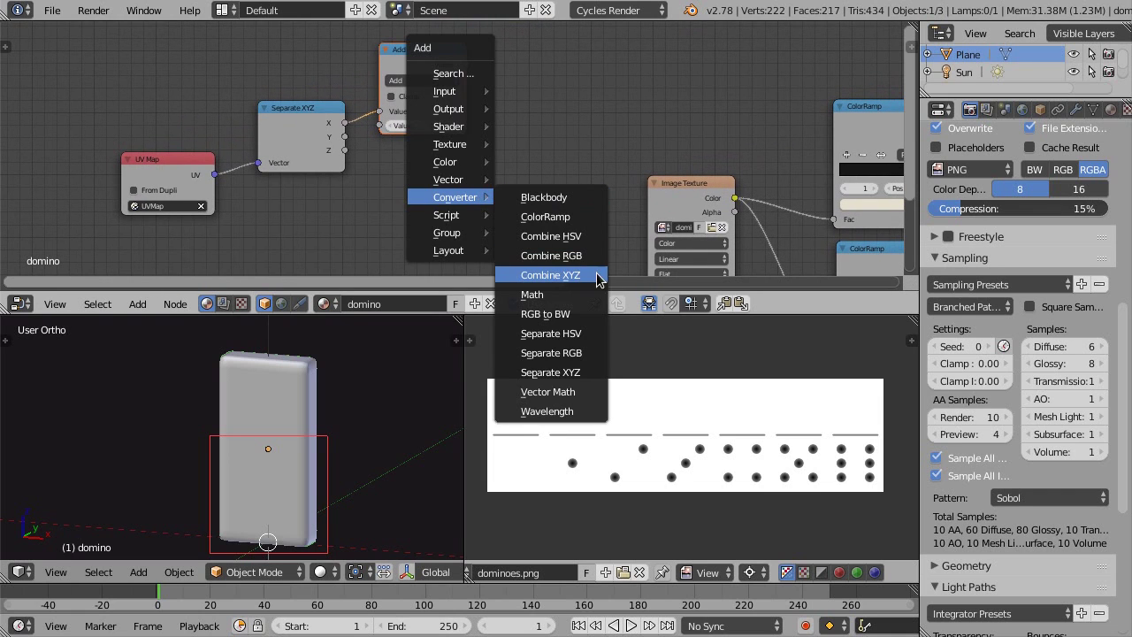
click(566, 275)
click(521, 124)
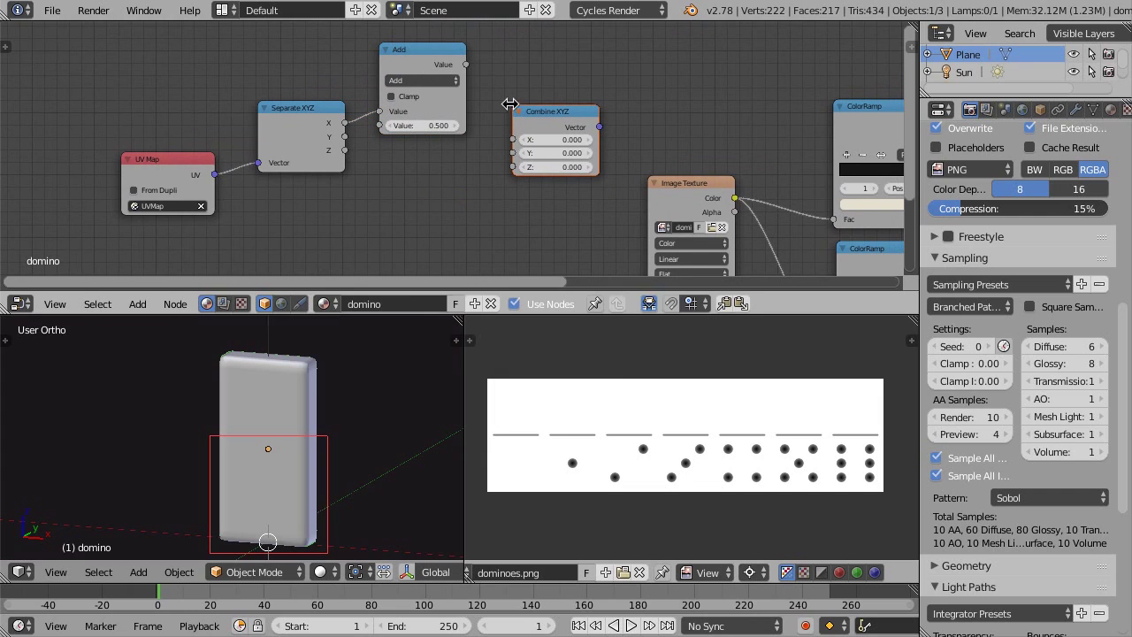
drag(467, 65, 521, 140)
drag(347, 136, 513, 153)
drag(347, 152, 516, 167)
- Drive the Image Texture's Vector with the Combine XYZ output
middle_drag(563, 191, 538, 161)
drag(577, 73, 602, 68)
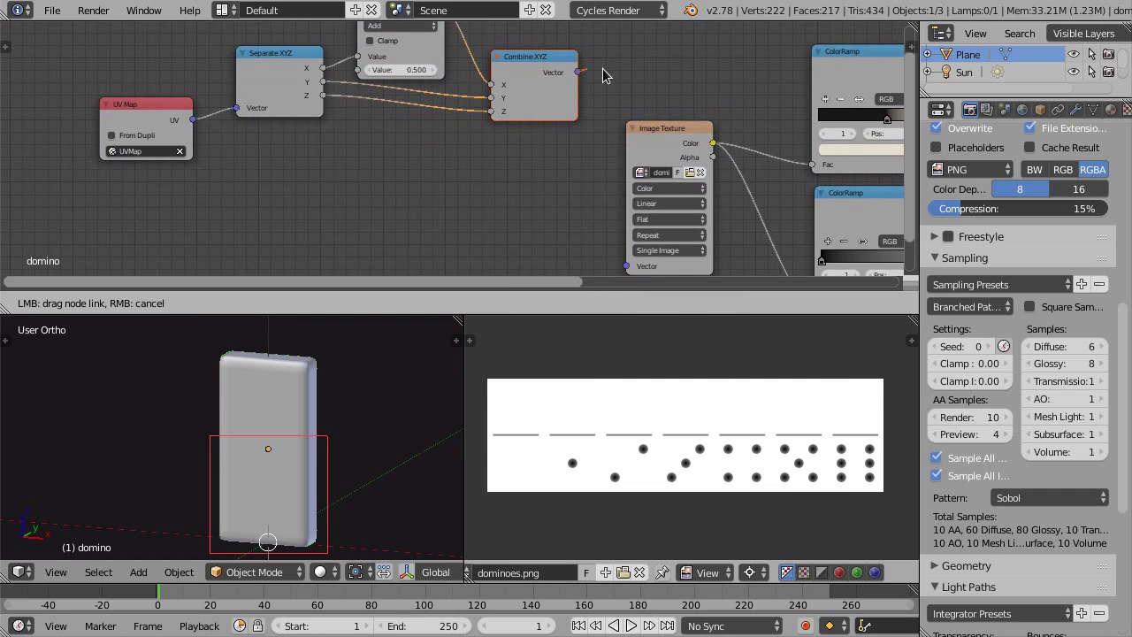
drag(586, 221, 627, 264)
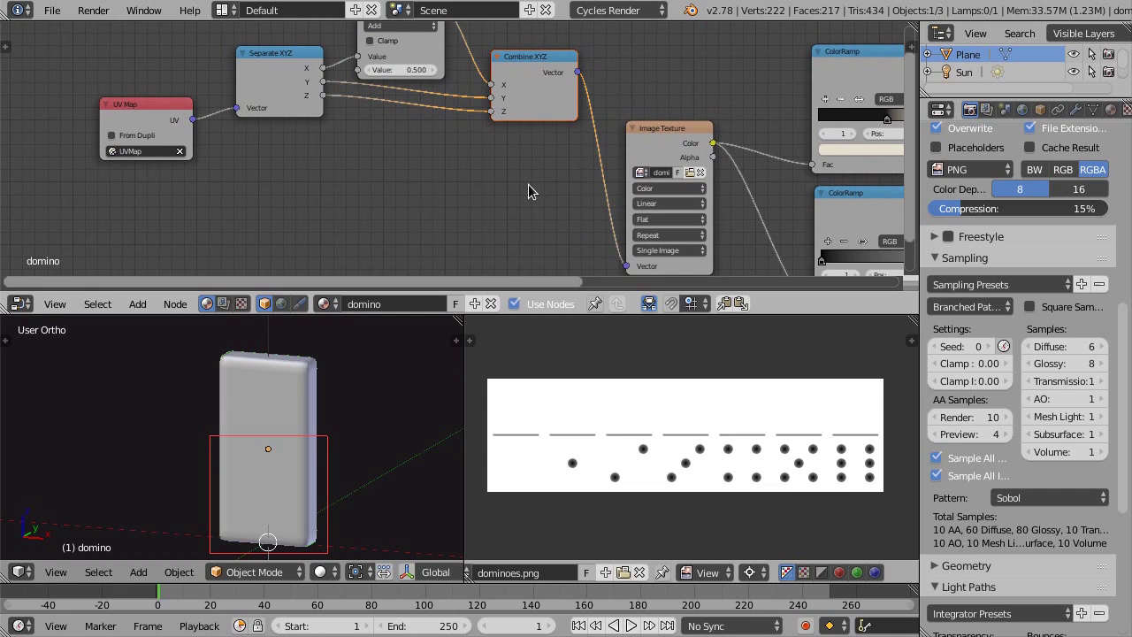
middle_drag(381, 119, 530, 189)
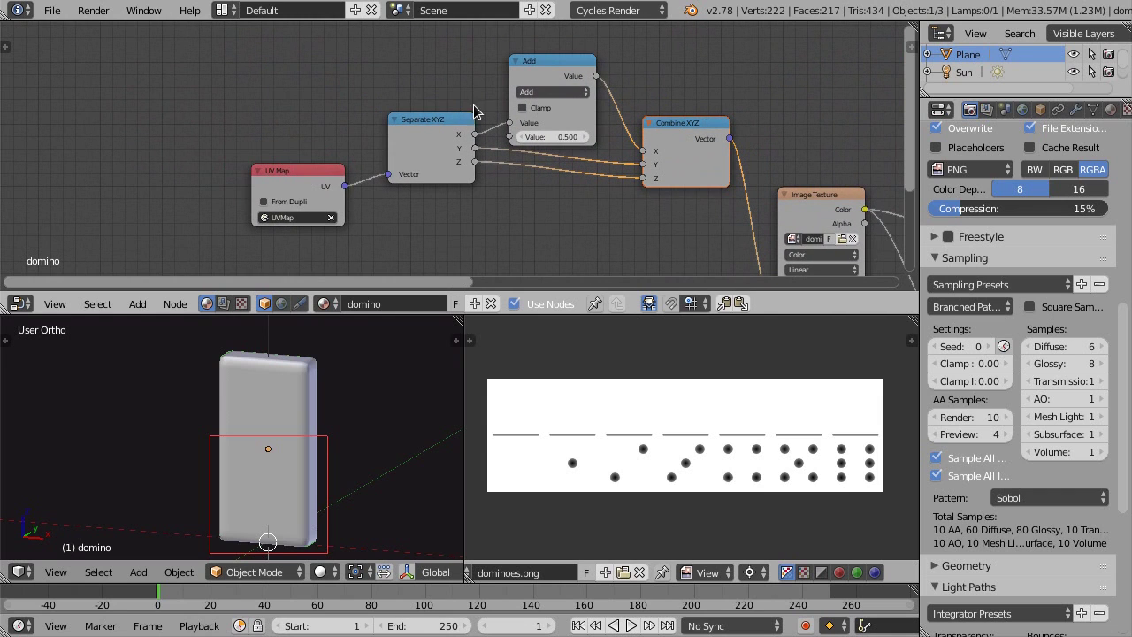
drag(436, 121, 431, 125)
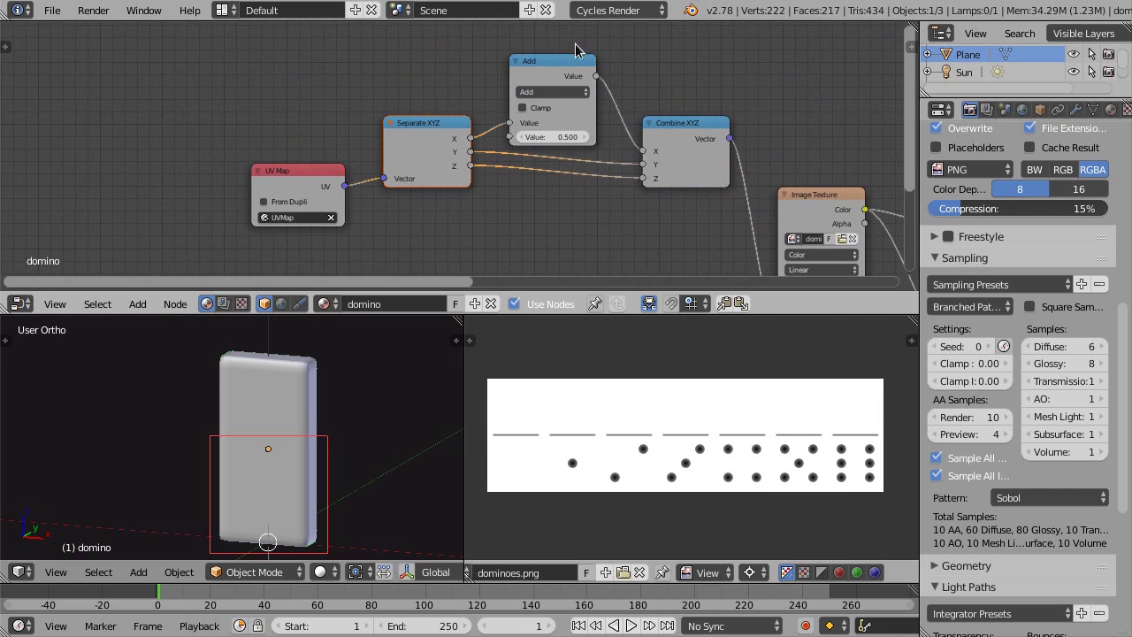
click(585, 114)
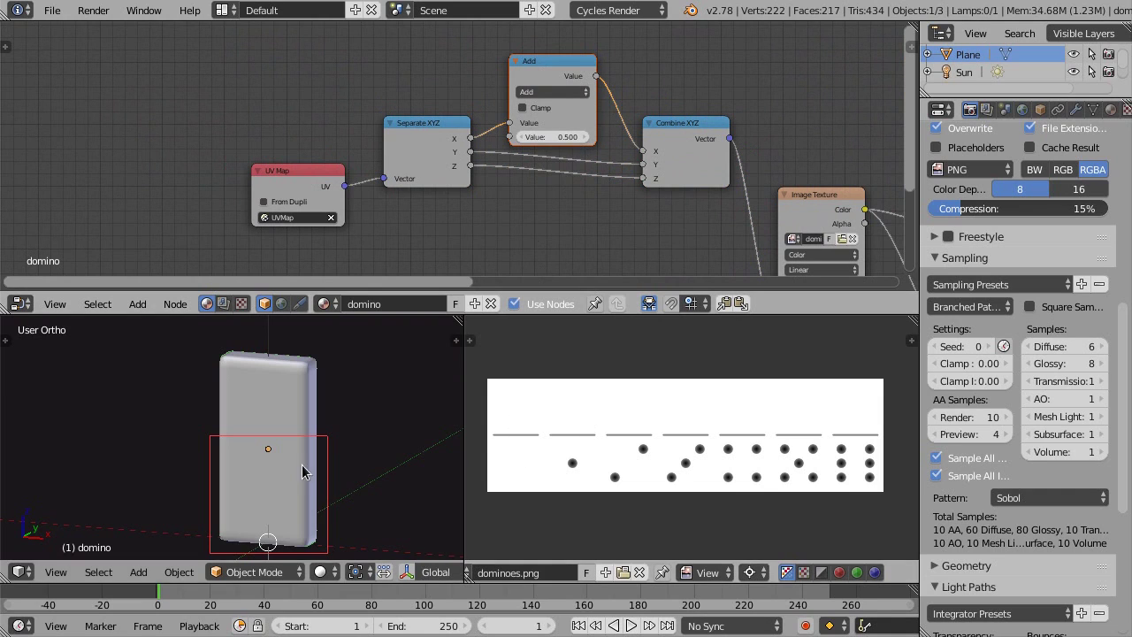
- In rendered view, set the Add node's second value to 1/7*2 (0.286)
key(shift+z)
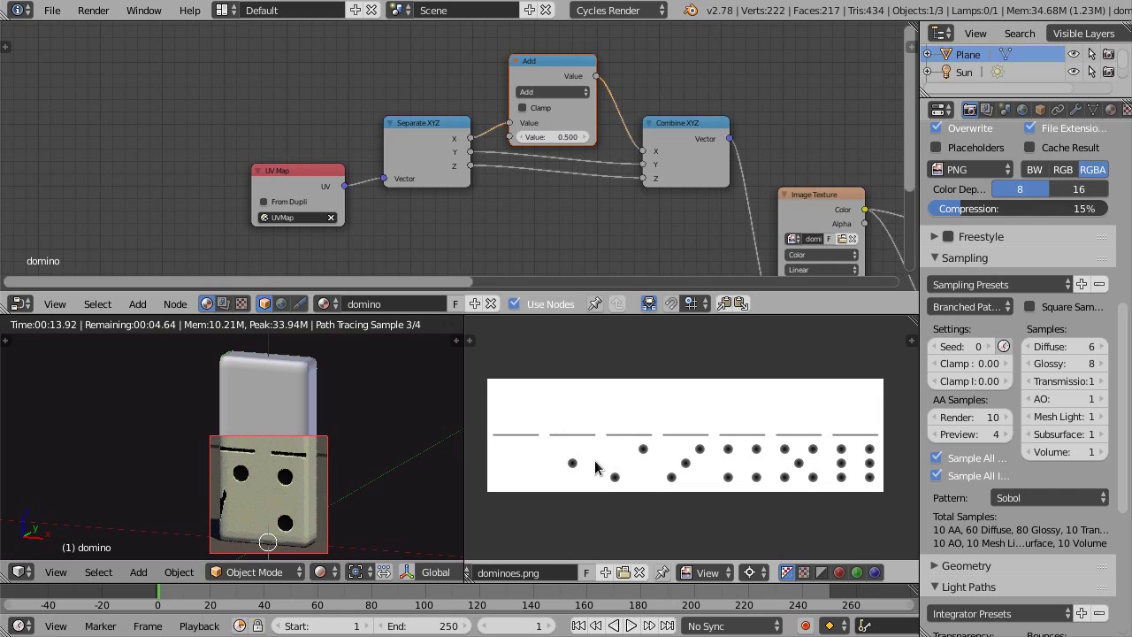
scroll(559, 139, up, 1)
scroll(559, 139, up, 1)
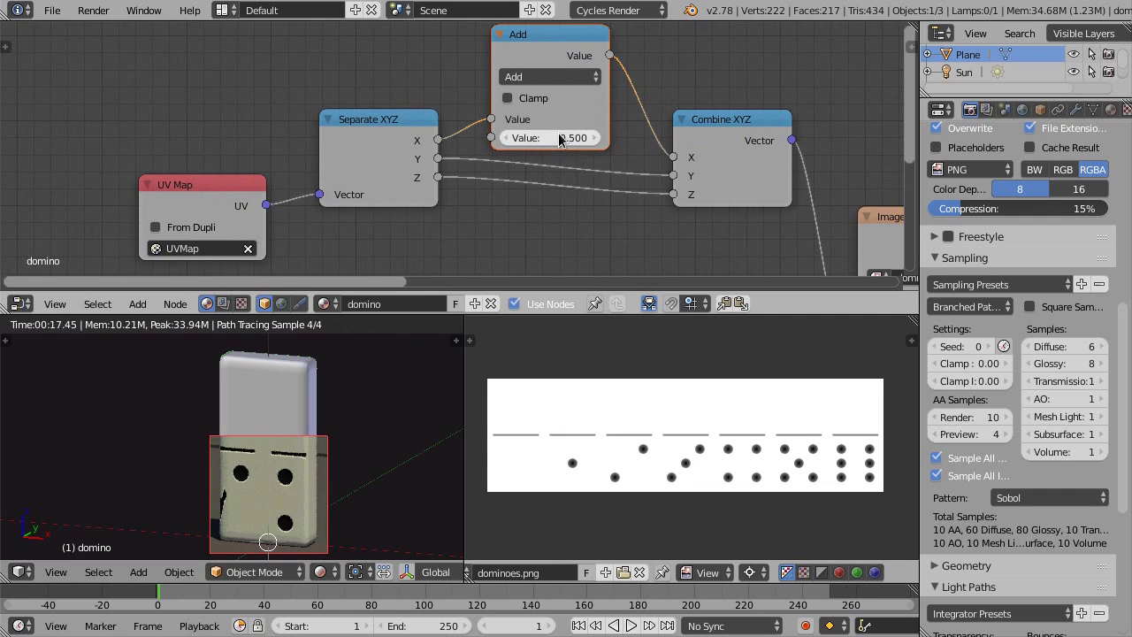
click(552, 139)
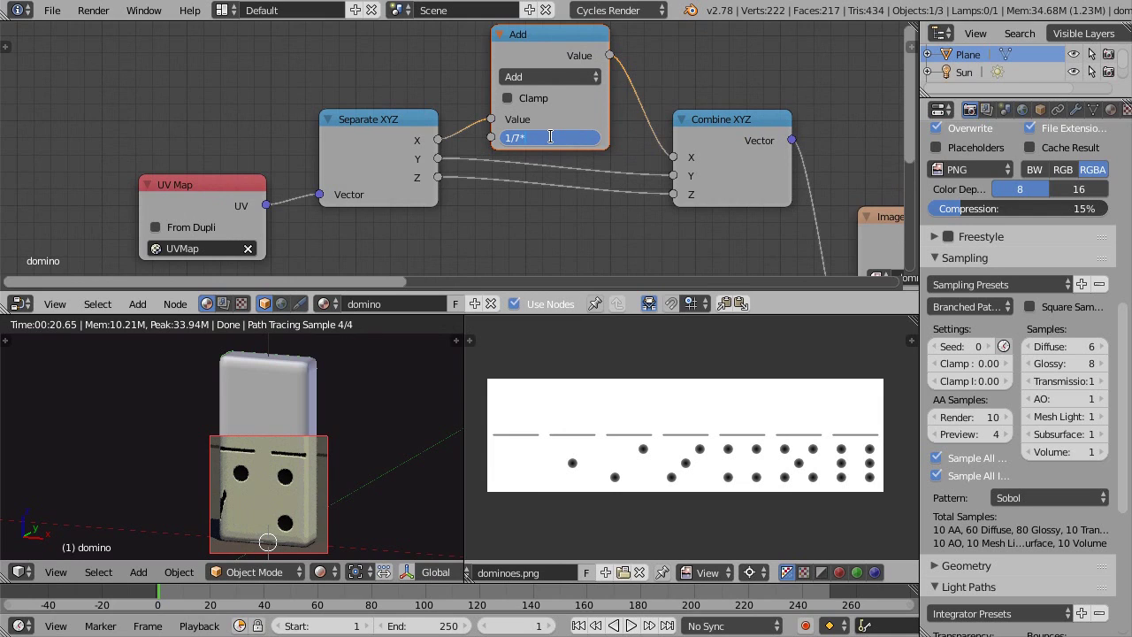
key(Return)
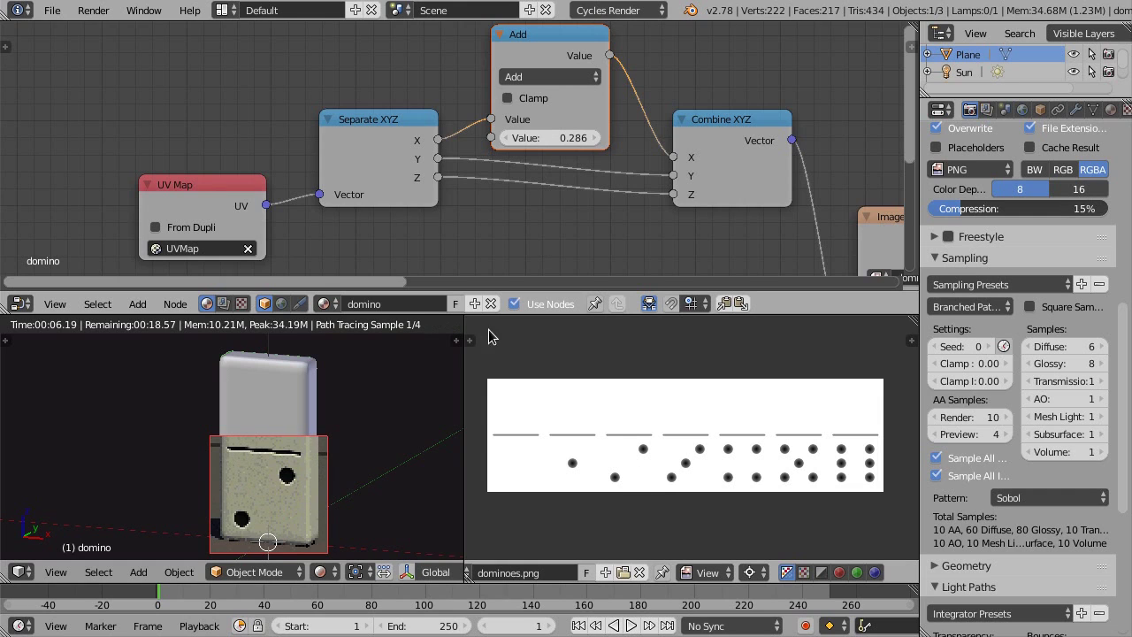
scroll(500, 193, down, 2)
ctrl+scroll(526, 204, left, 3)
shift+scroll(543, 182, down, 2)
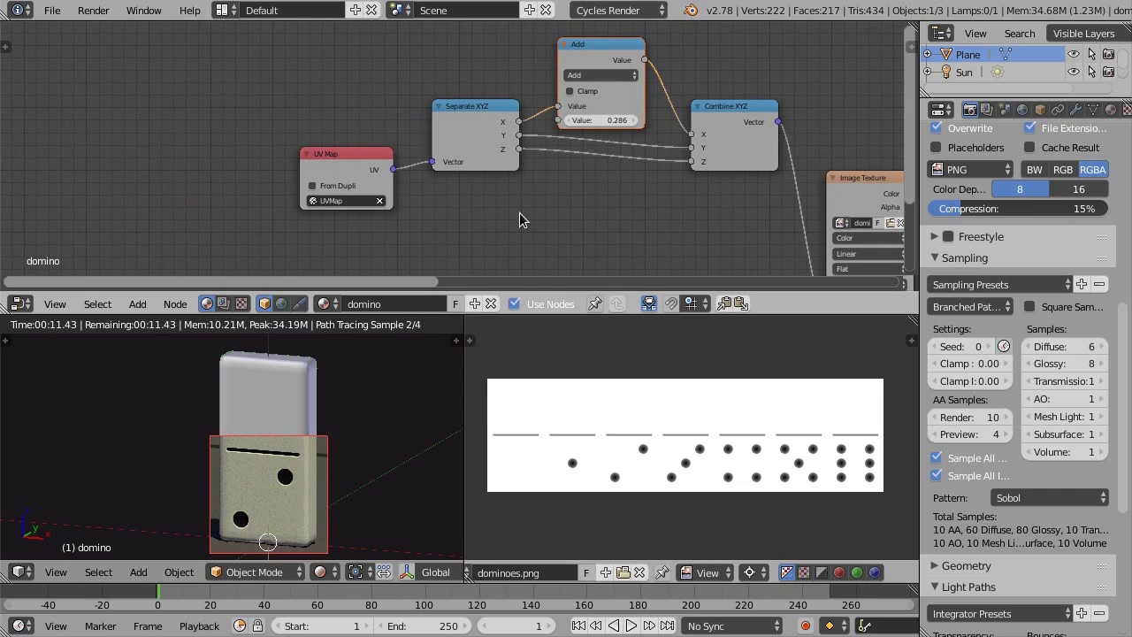
ctrl+scroll(495, 219, left, 1)
scroll(495, 219, up, 1)
key(shift+a)
mouse_move(520, 219)
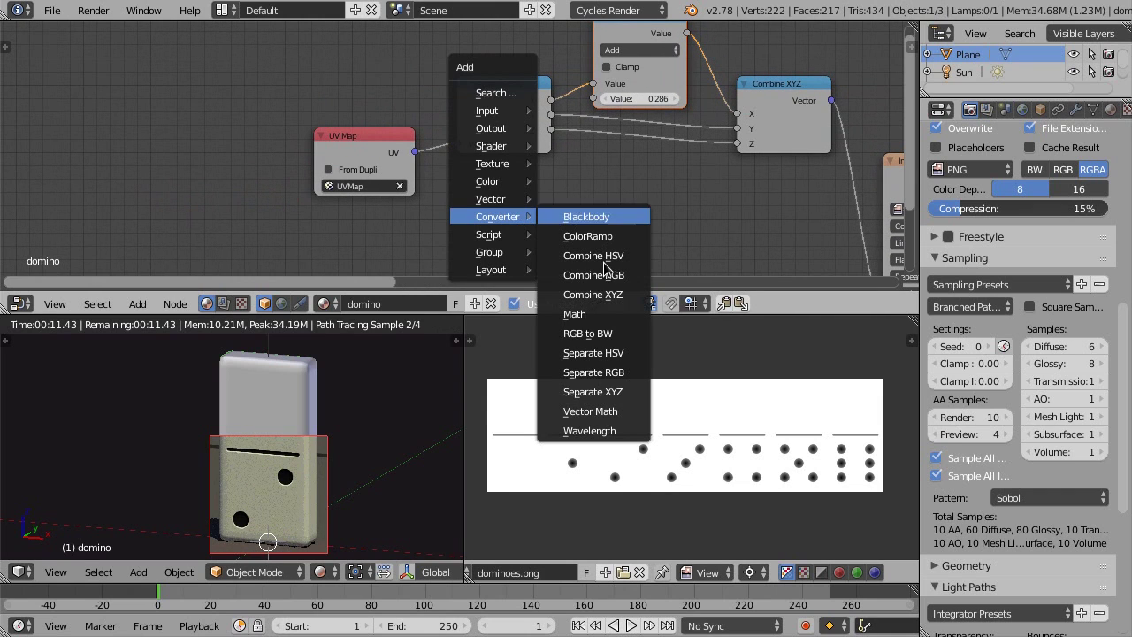
- Add a Math node set to Multiply below Separate XYZ and feed it into Add's offset
click(595, 323)
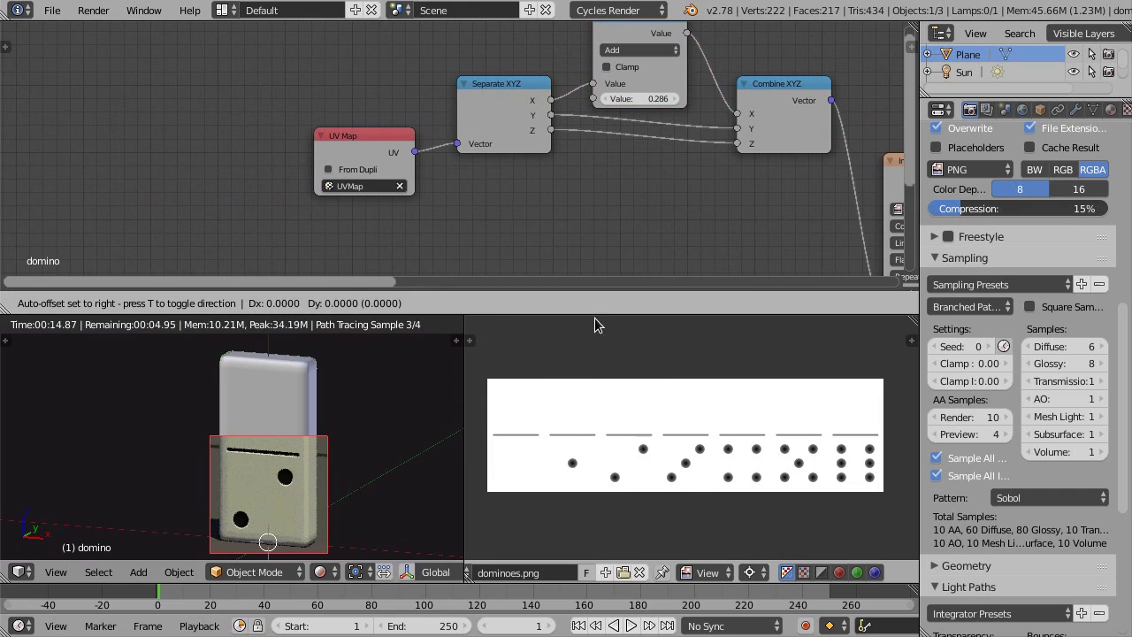
click(525, 212)
click(526, 212)
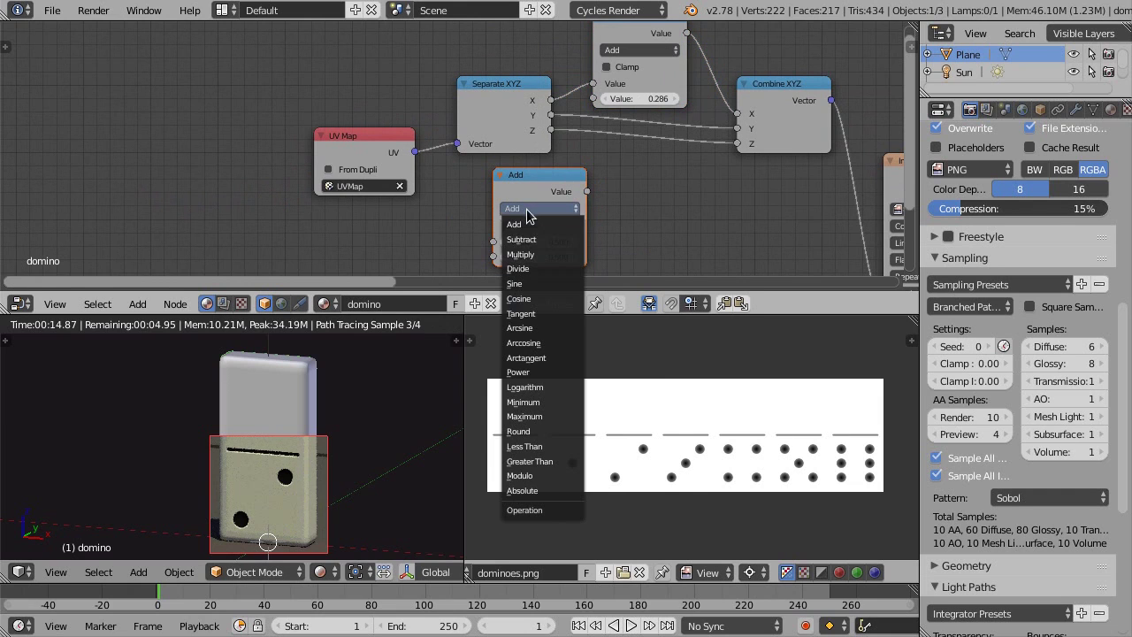
click(536, 253)
drag(587, 192, 527, 178)
- Set the Multiply node's second value to 1/7 (0.143)
ctrl+scroll(581, 272, down, 10)
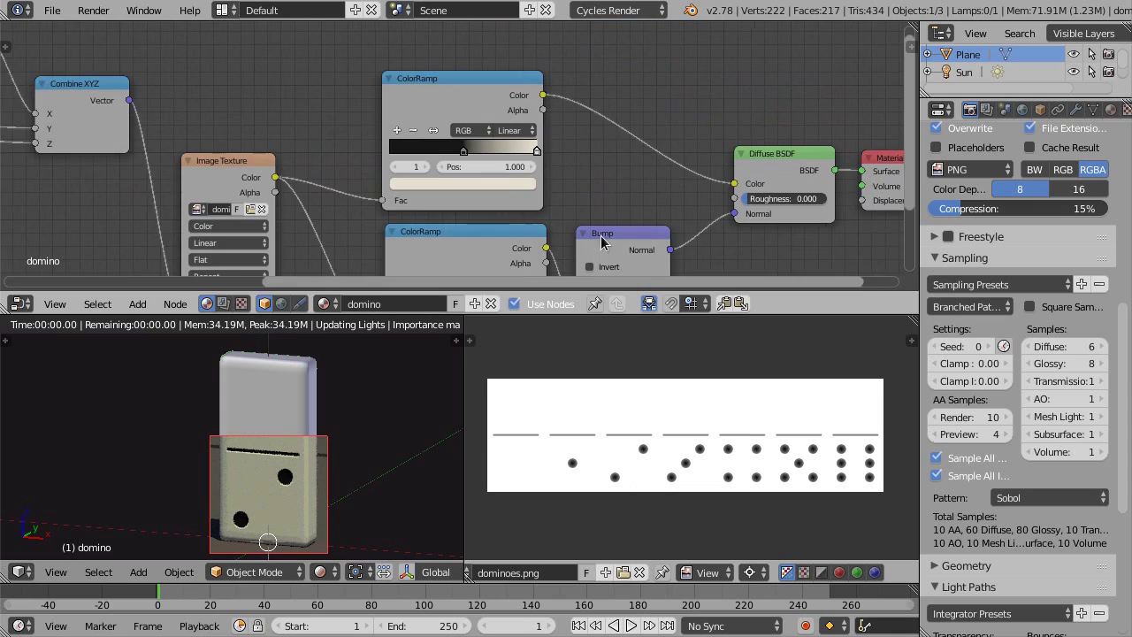
scroll(563, 213, down, 3)
middle_drag(538, 166, 236, 140)
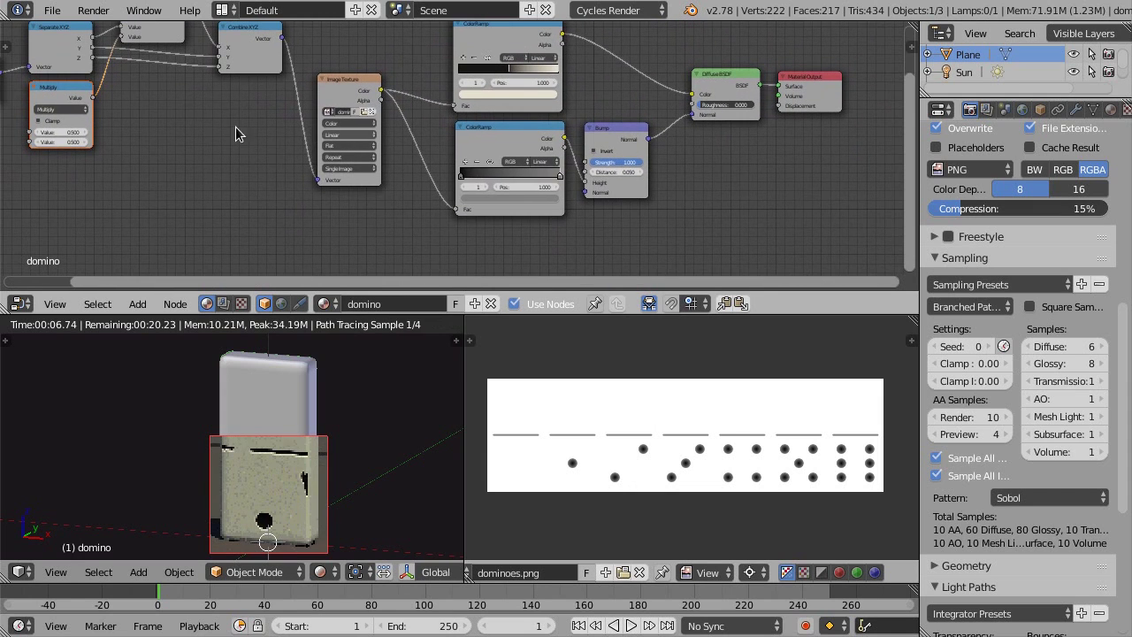
middle_drag(323, 165, 436, 226)
scroll(434, 221, up, 3)
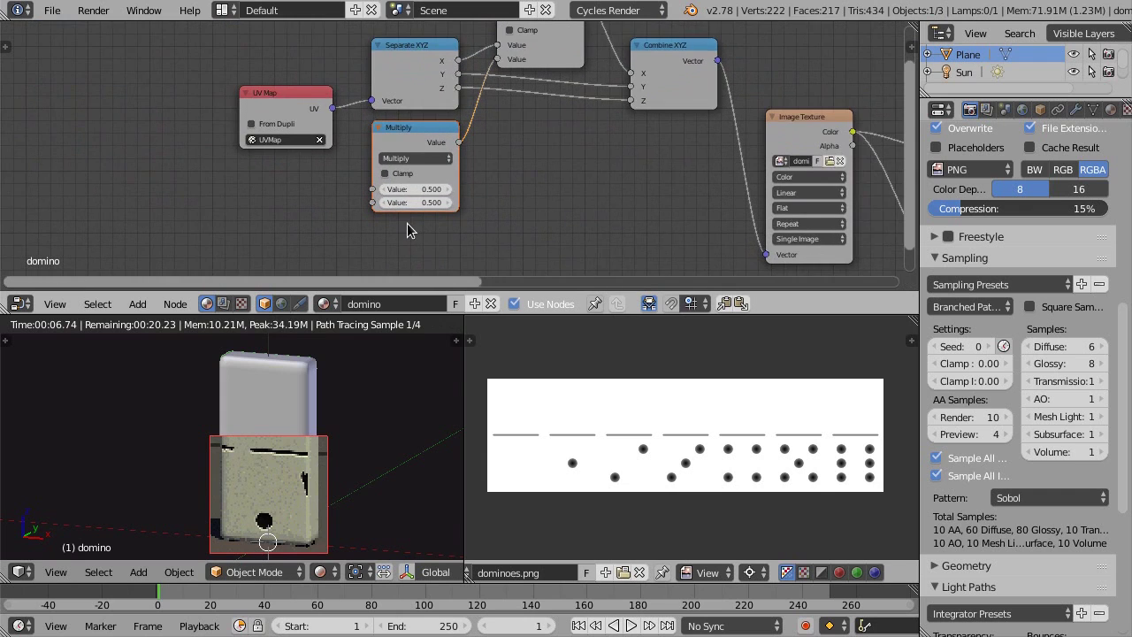
click(412, 198)
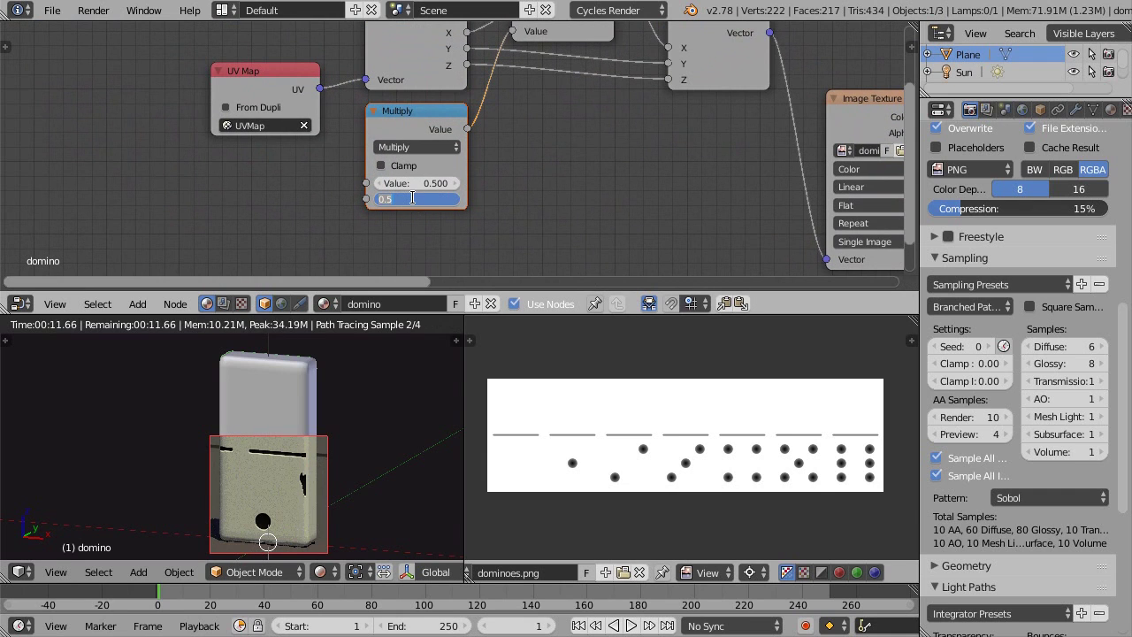
text(143)
key(Return)
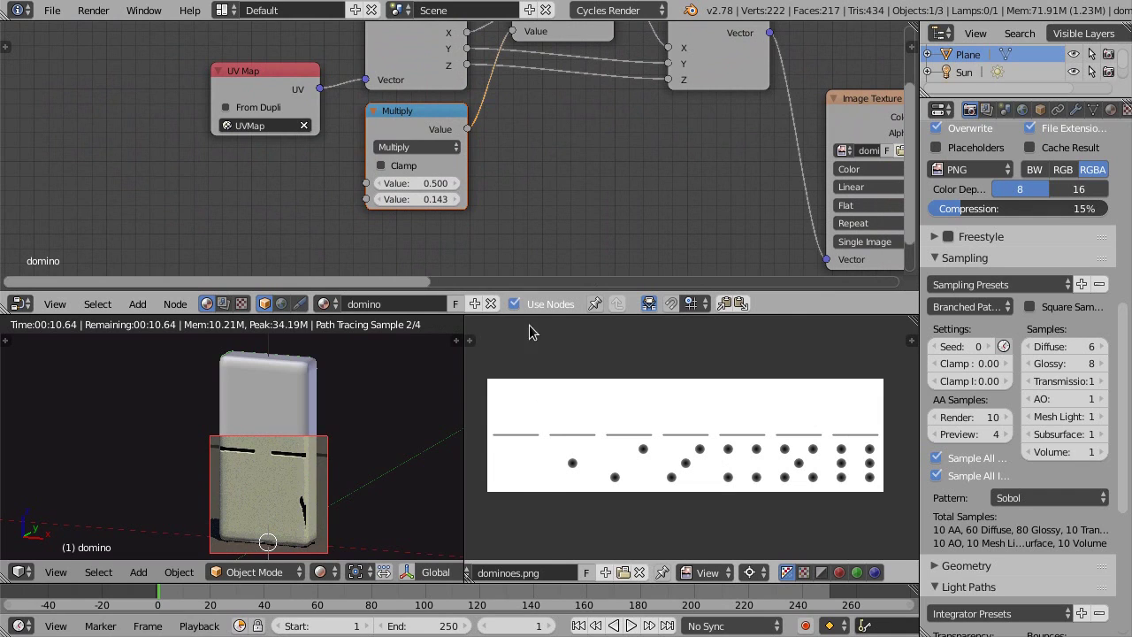
- Try 3, then 3.2 as the Multiply node's first value, moving the UV Map node aside
click(412, 184)
text(2)
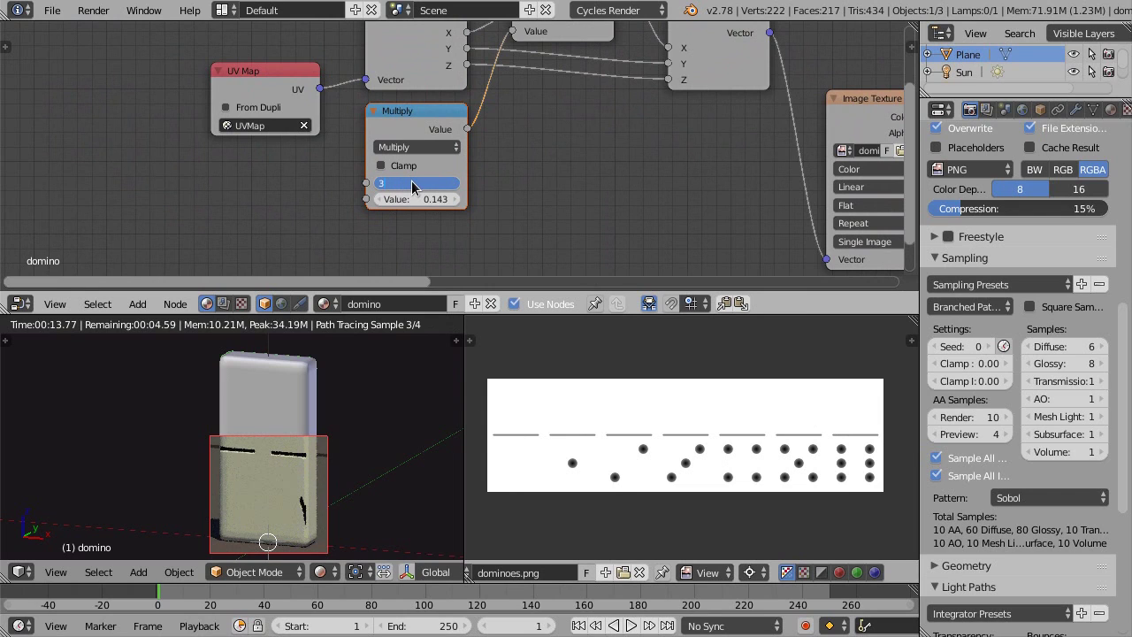
key(Return)
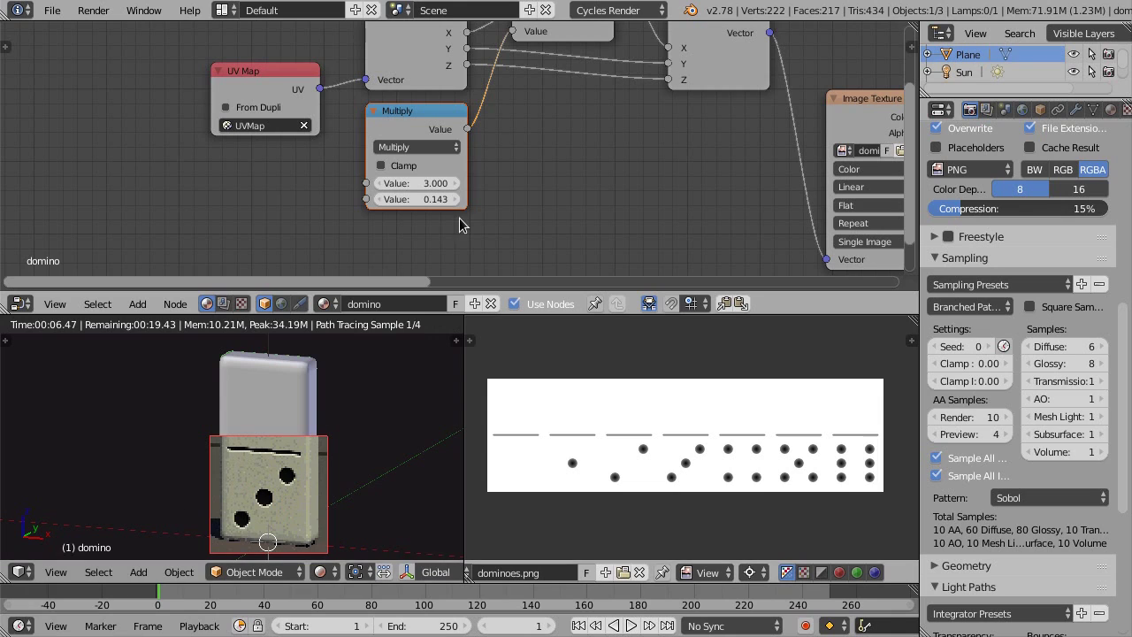
click(256, 76)
drag(256, 75, 151, 57)
click(420, 184)
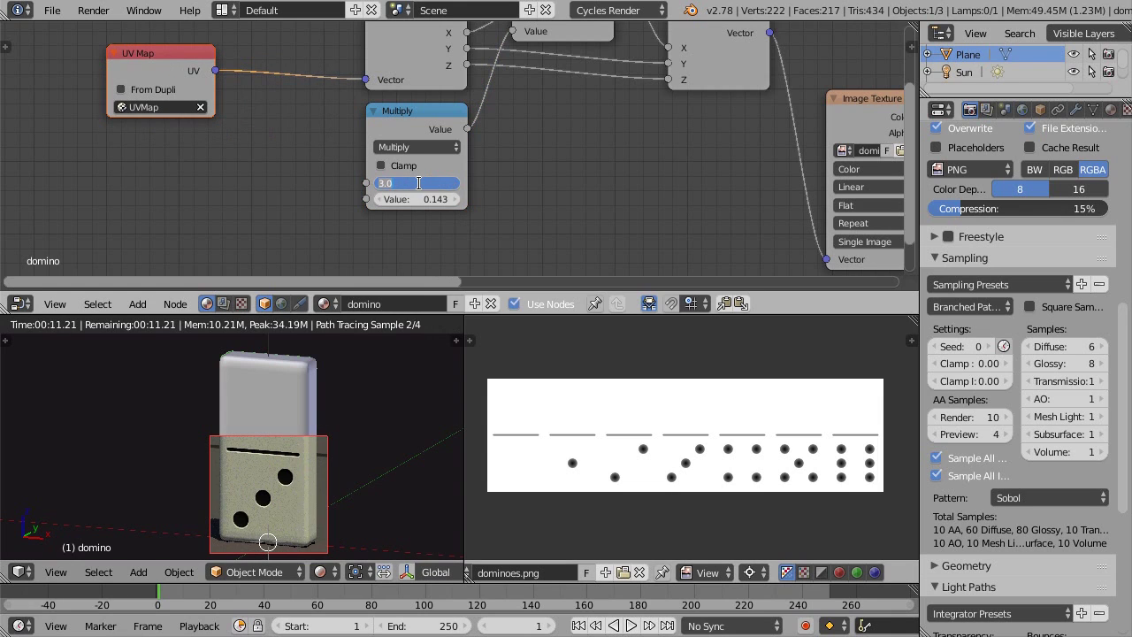
text(3.2)
key(Return)
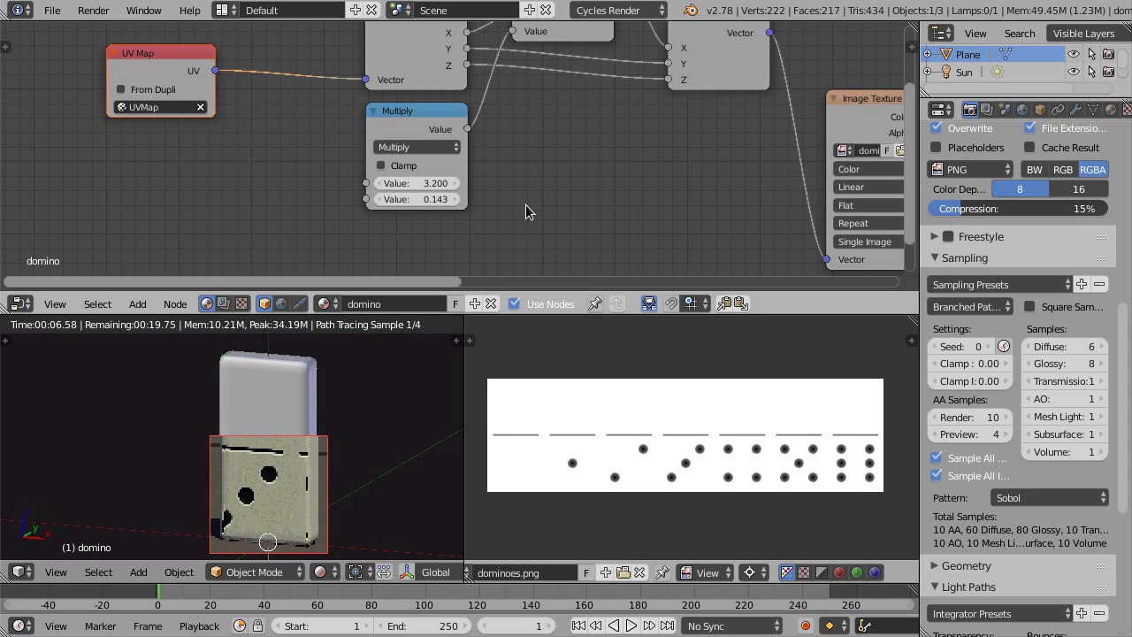
middle_drag(297, 190, 344, 185)
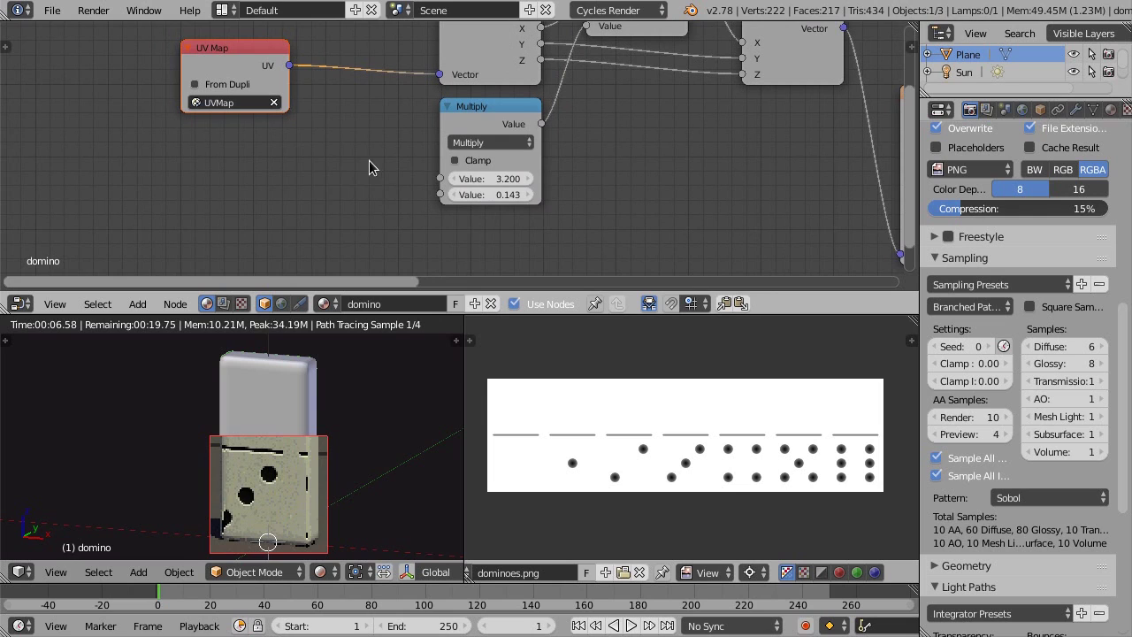
- Add a Math node set to Round and link its output to Multiply's first input
key(shift+a)
mouse_move(370, 163)
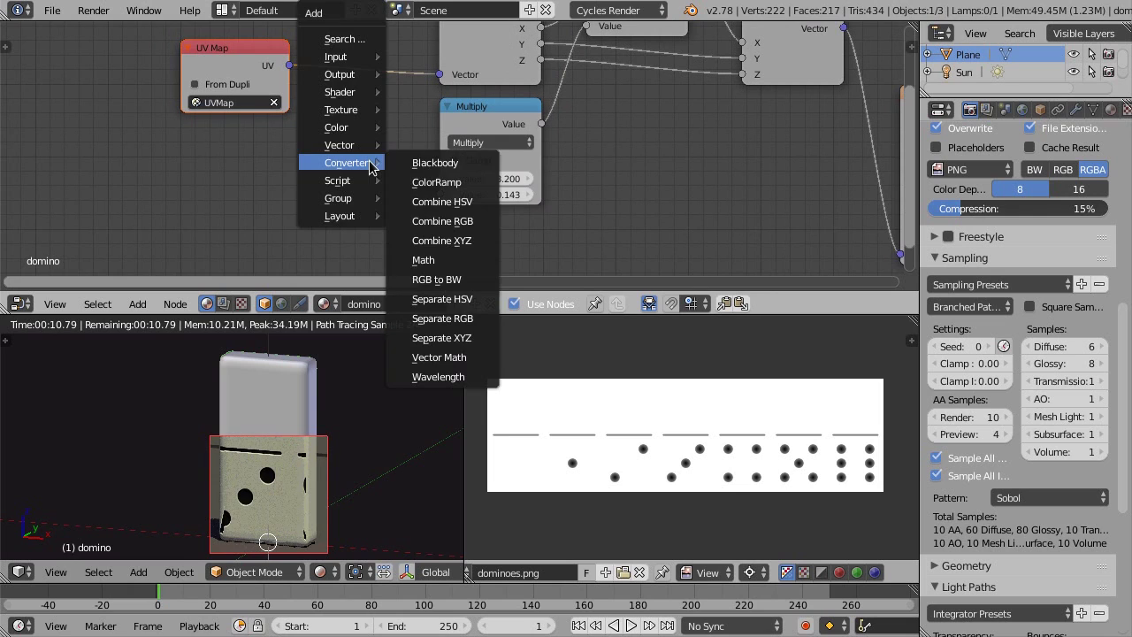
click(450, 261)
click(343, 140)
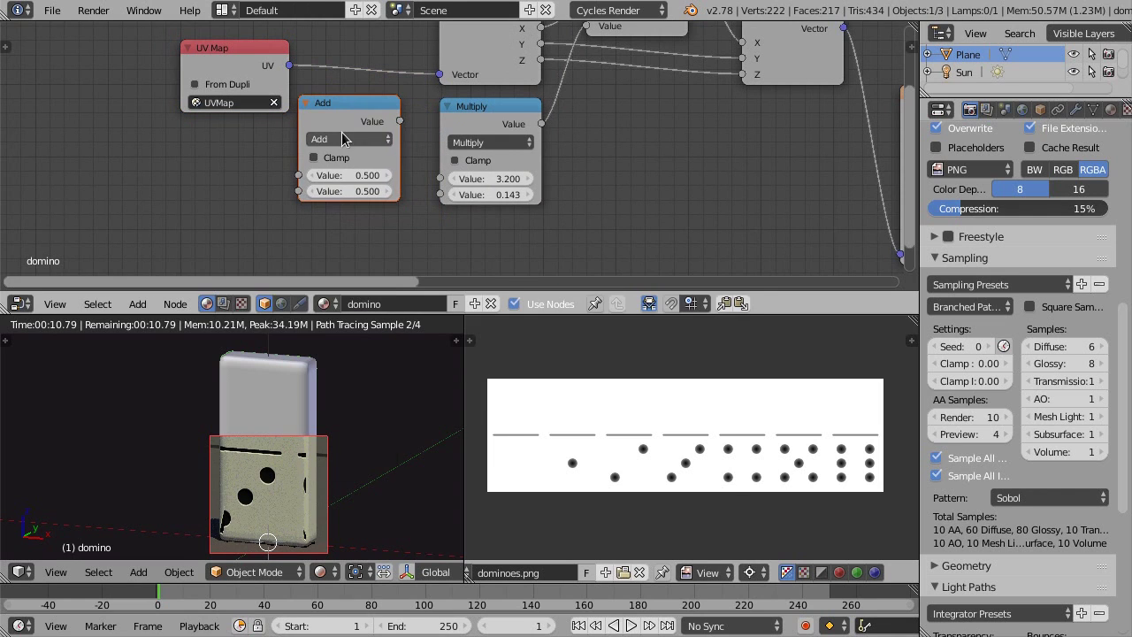
click(343, 140)
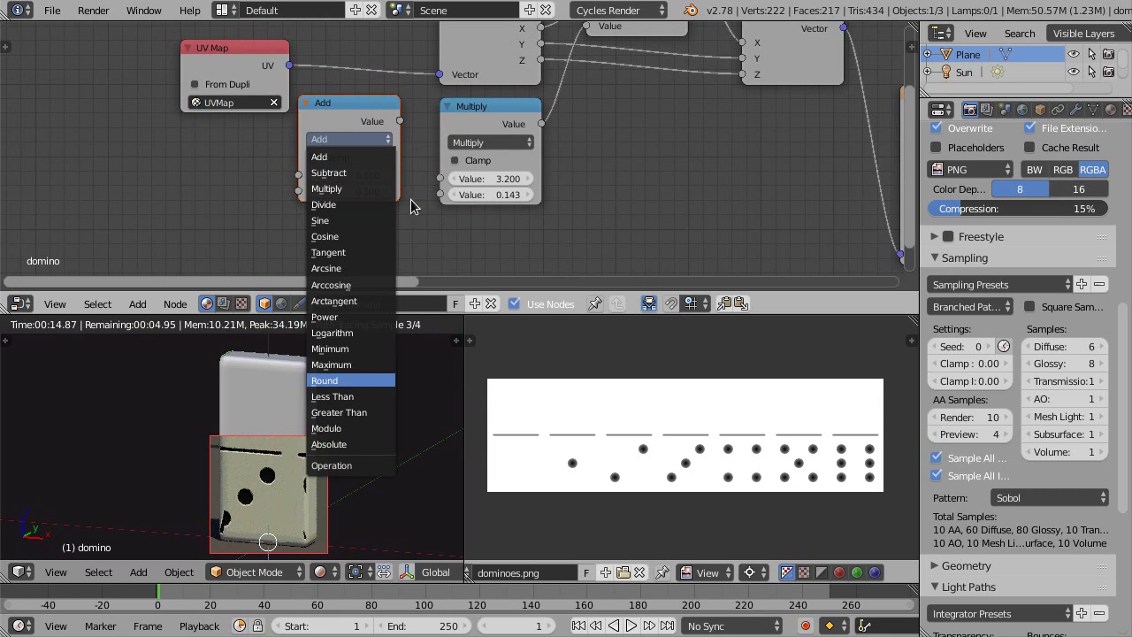
key(Return)
drag(400, 120, 444, 194)
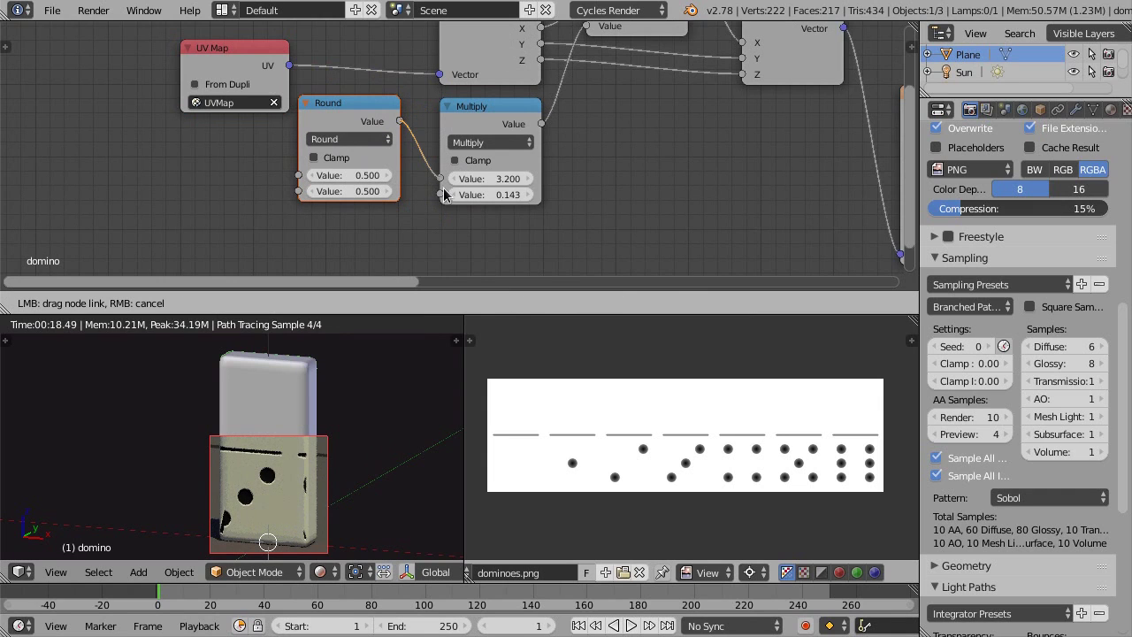
- Set the Round node's first value to 3.2
click(351, 175)
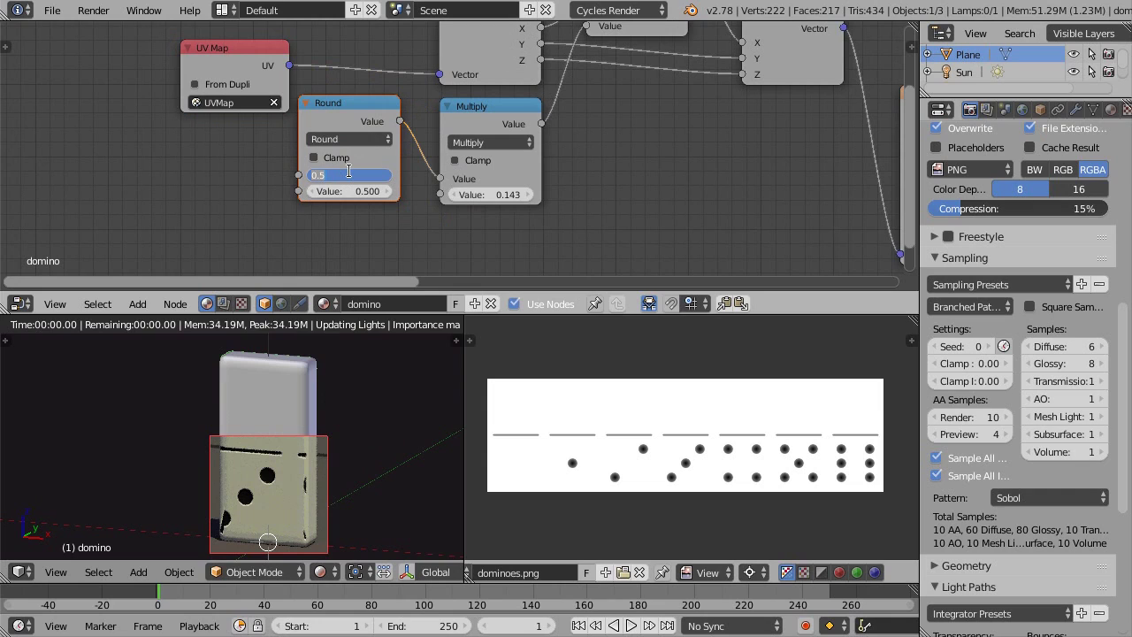
text(3.2)
key(Return)
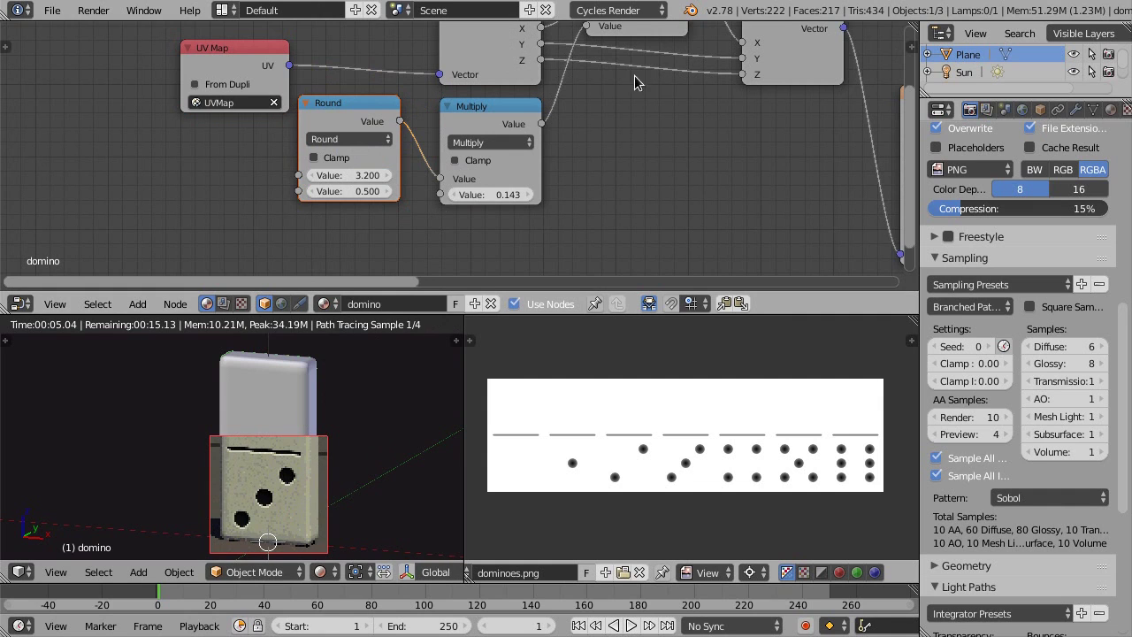
scroll(586, 132, down, 2)
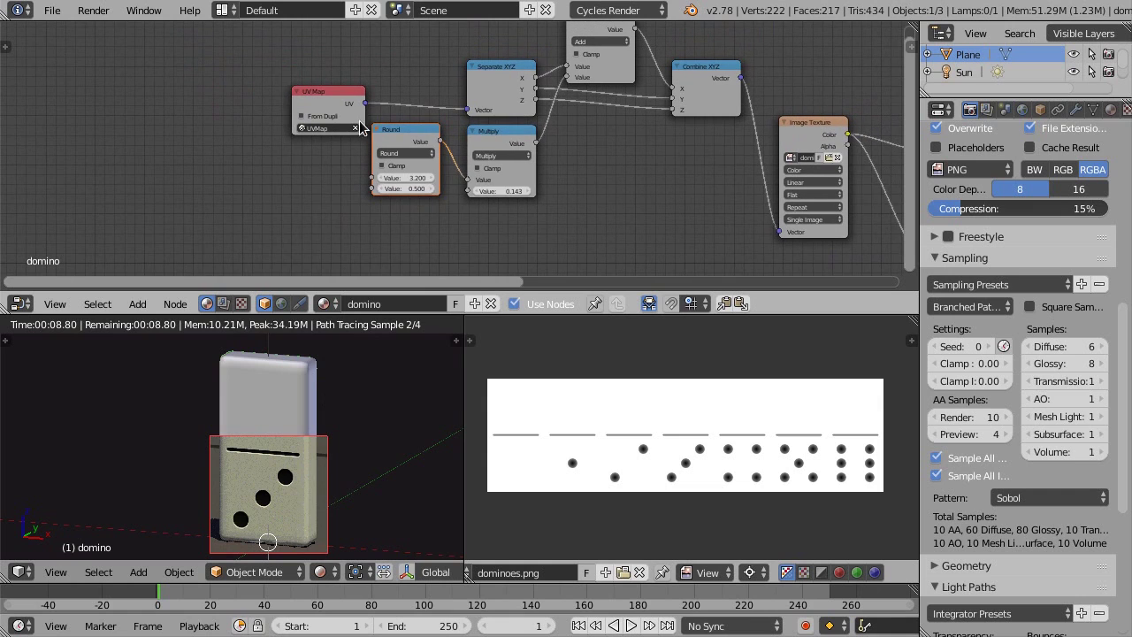
- Move UV Map aside, box-select the Round, Multiply and XYZ nodes, and group them with Ctrl+G
key(g)
click(183, 120)
middle_drag(600, 166, 488, 172)
key(b)
drag(385, 53, 663, 229)
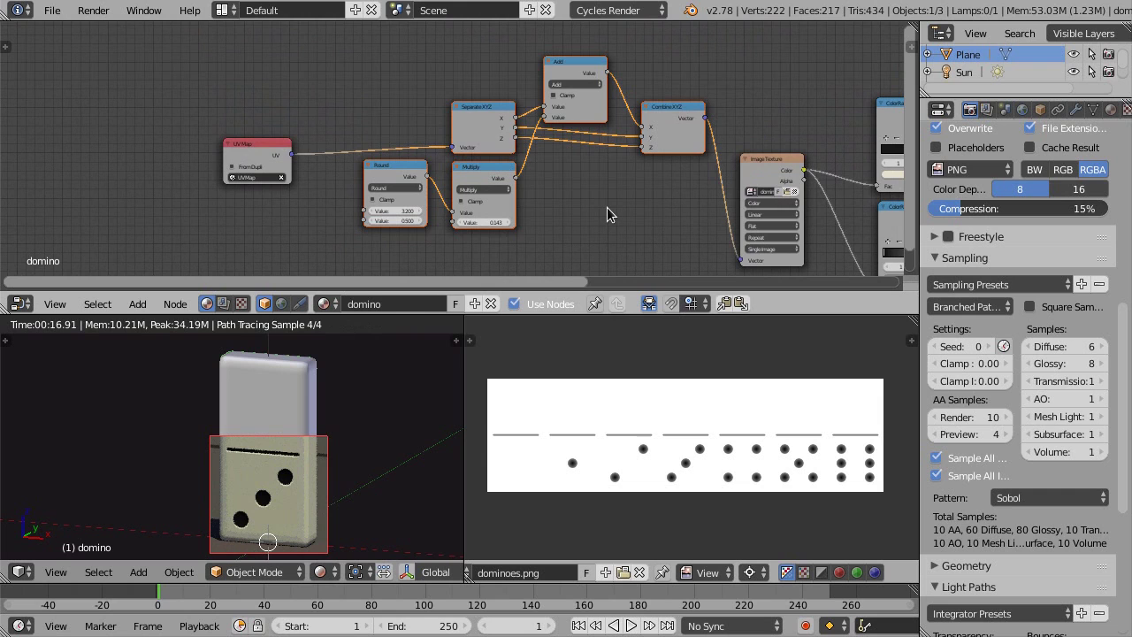
key(ctrl+g)
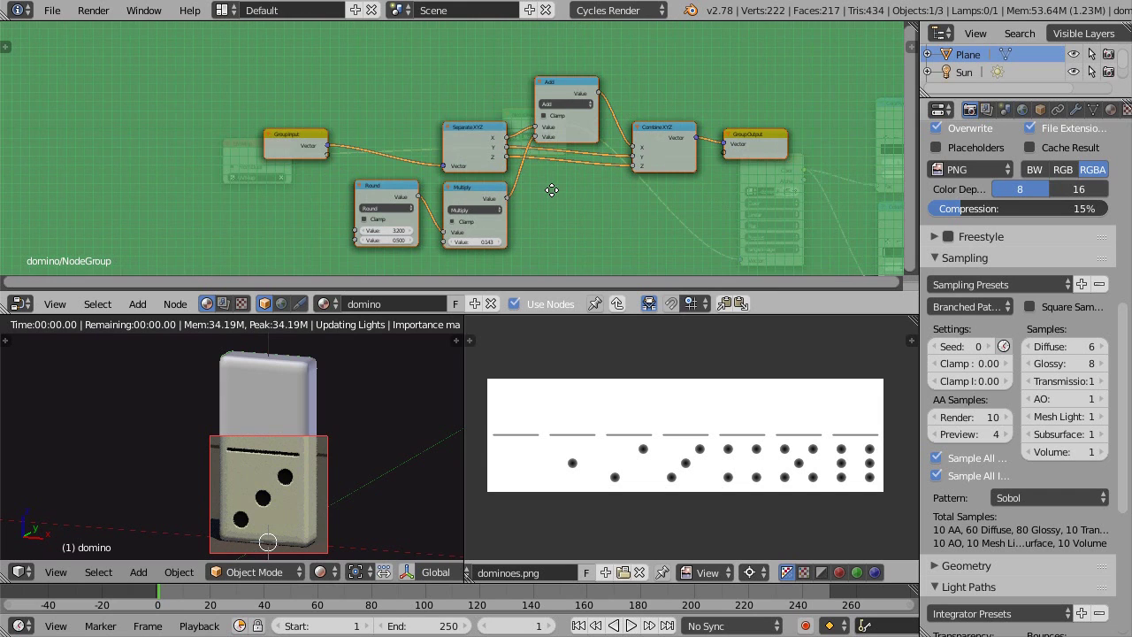
- Rename the group's Vector input and output sockets to uv
key(n)
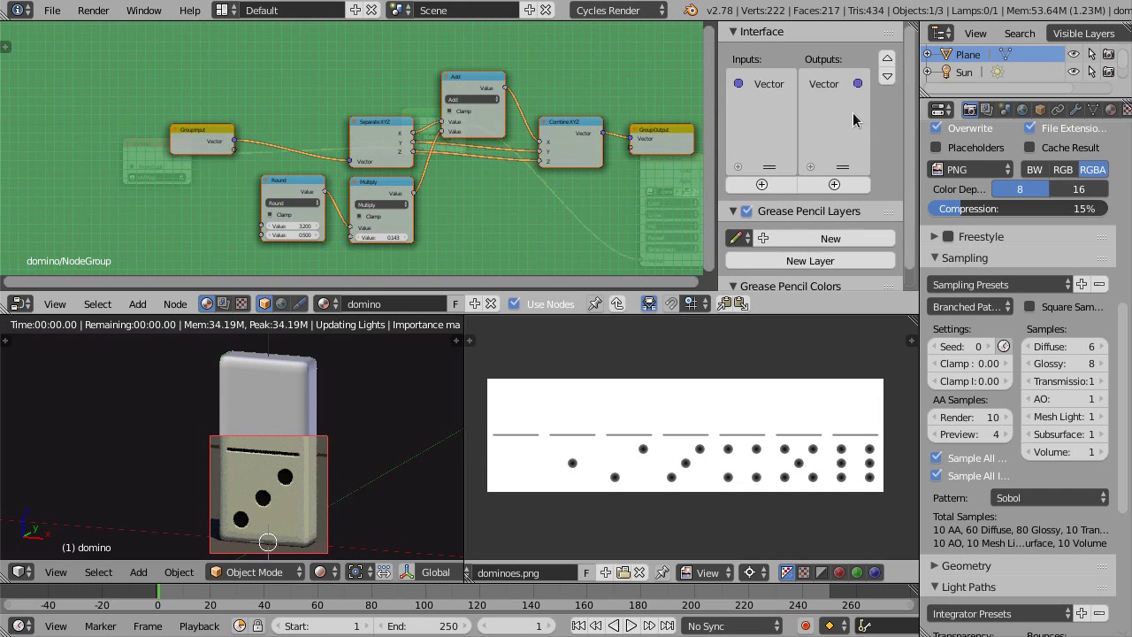
click(769, 84)
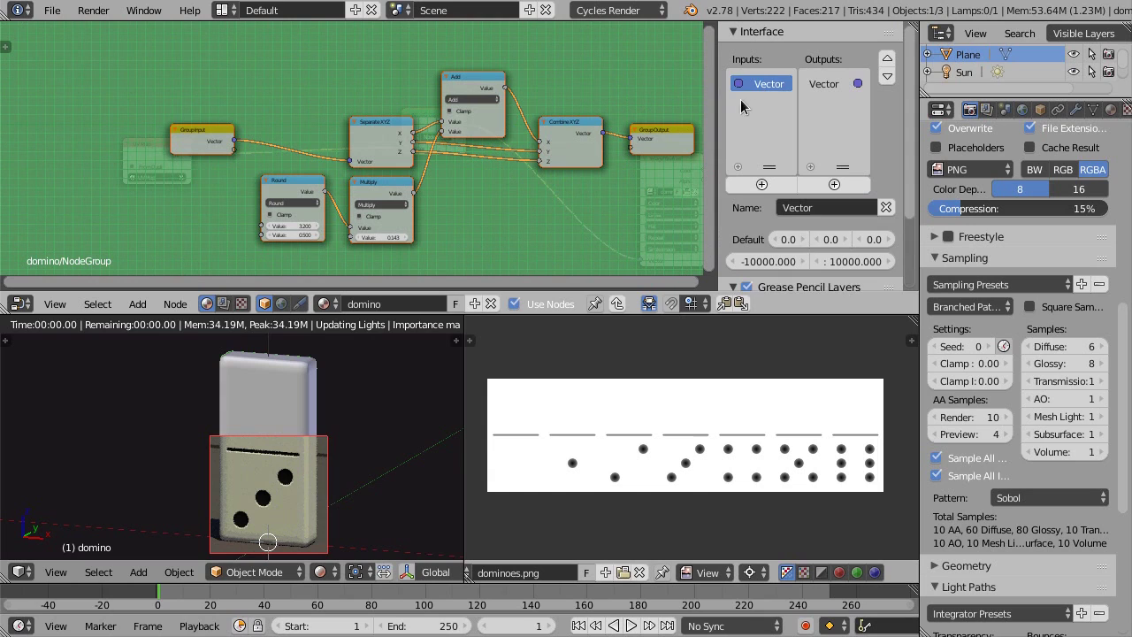
click(789, 207)
key(BackSpace)
text(u)
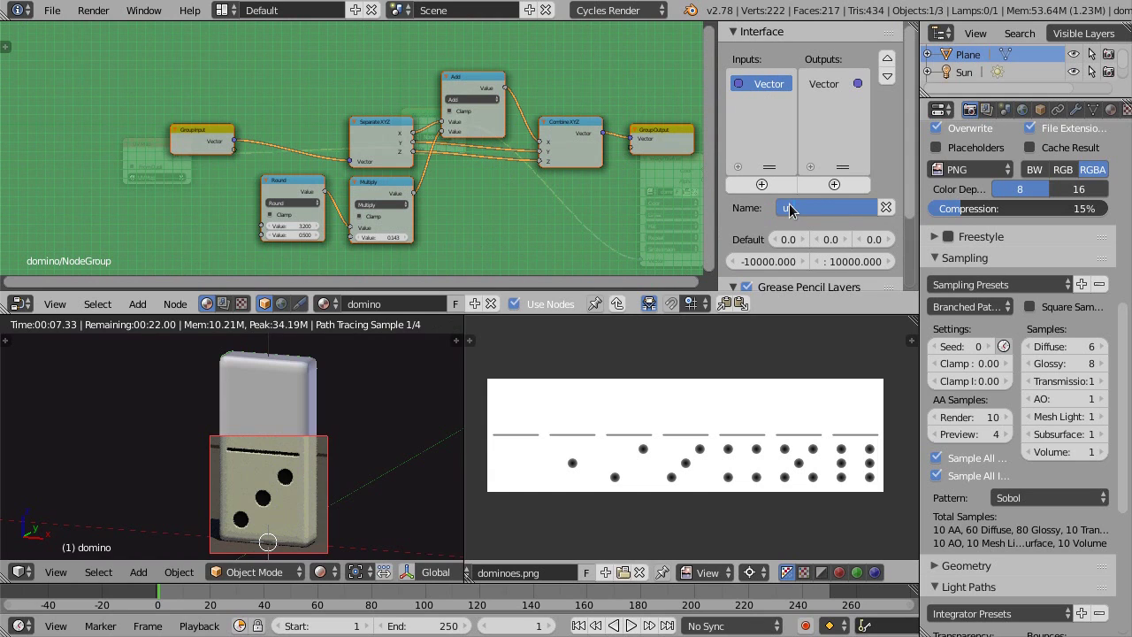
text(v)
key(Return)
click(822, 84)
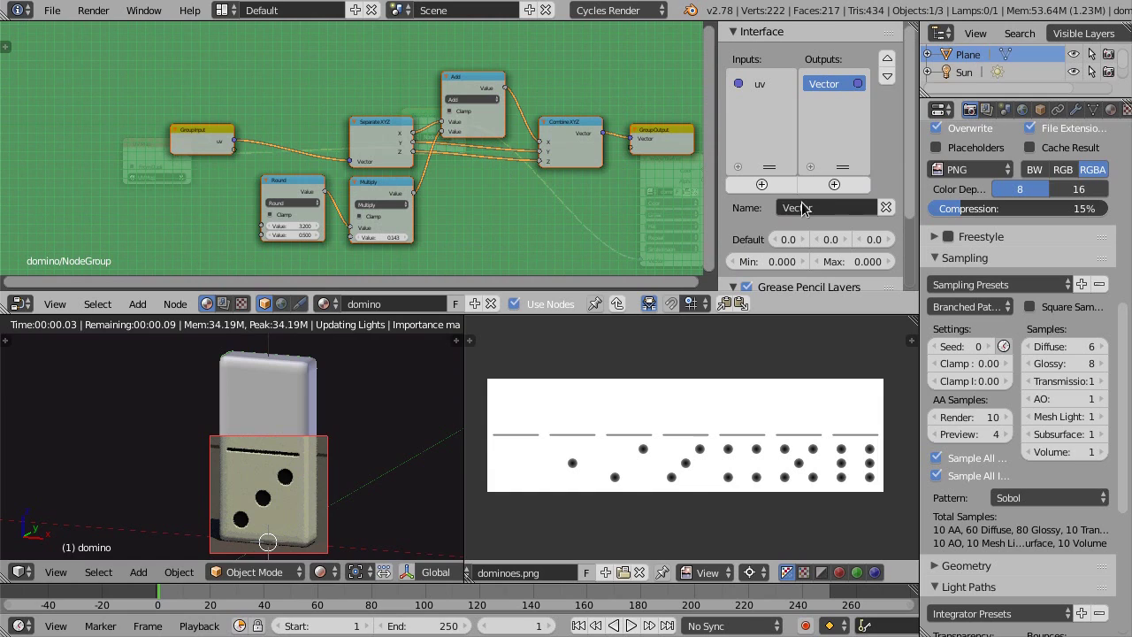
click(802, 207)
text(uv)
key(Return)
- Expose Round's first value as a group input named domino value
scroll(240, 176, up, 1)
scroll(323, 214, up, 1)
drag(329, 219, 296, 128)
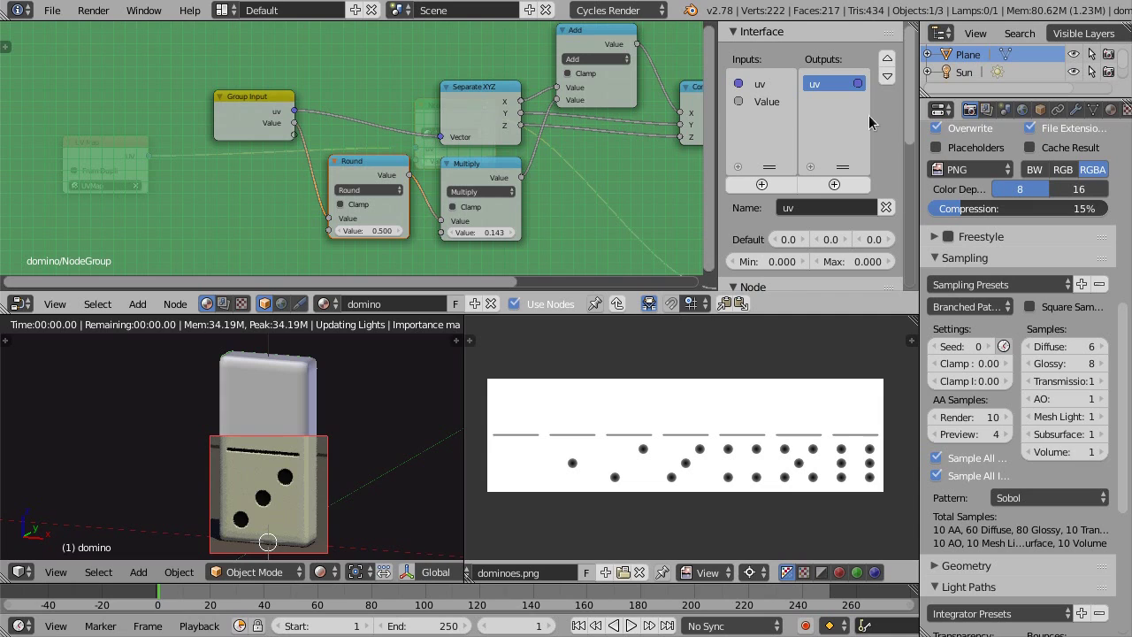
click(766, 102)
click(816, 209)
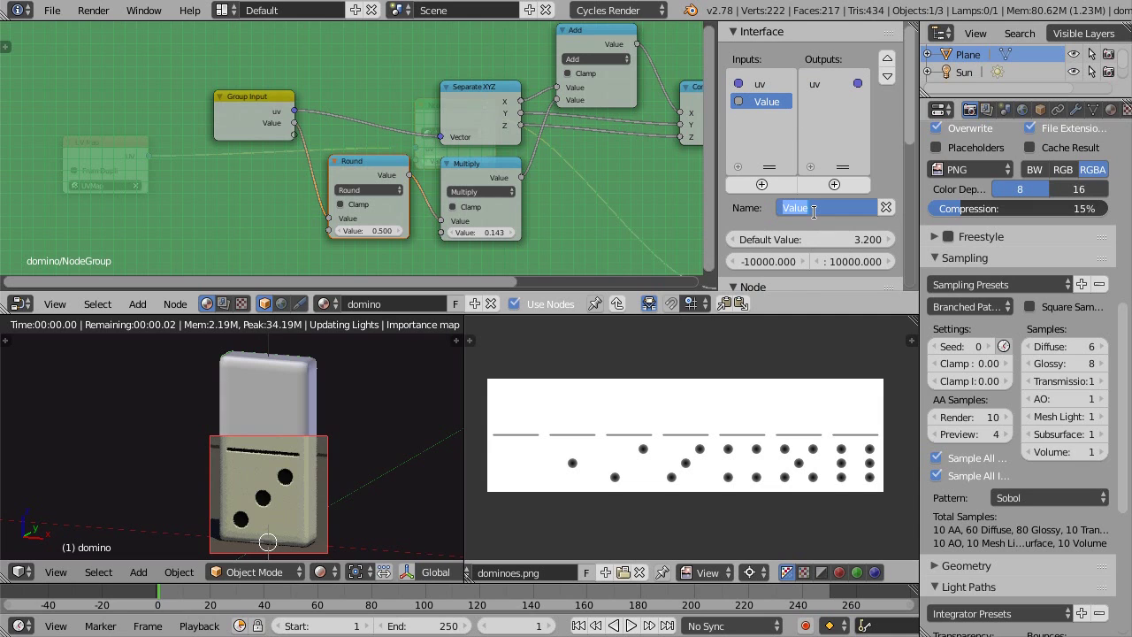
text(domino valu)
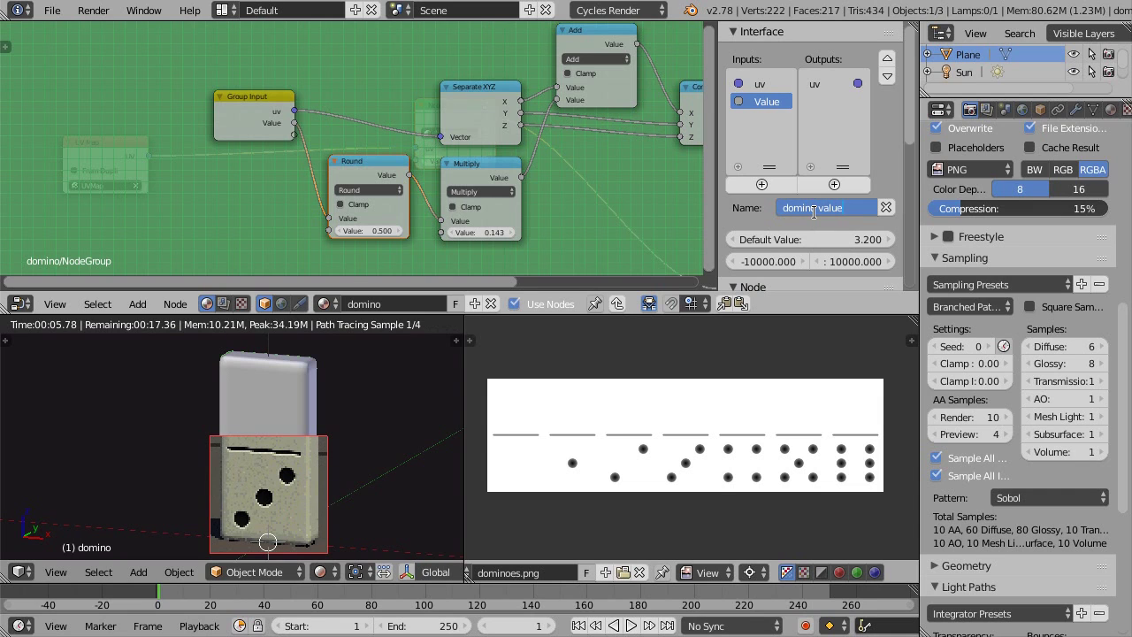
key(Return)
- Limit the domino value input to minimum 0 and maximum 6, then exit the group
click(793, 231)
text(1)
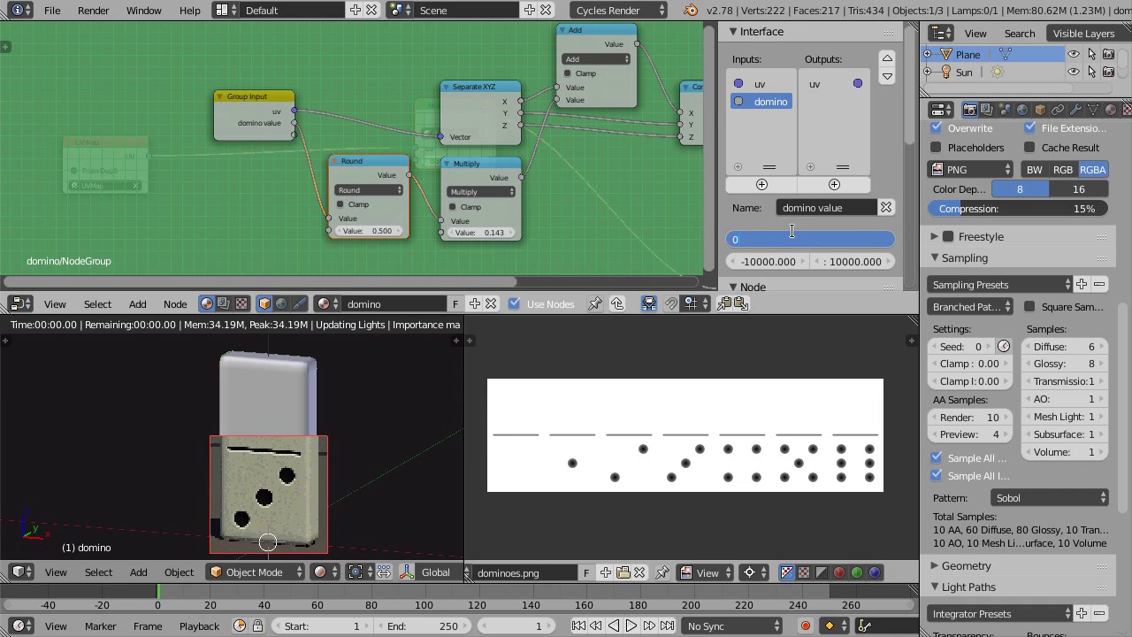
key(Tab)
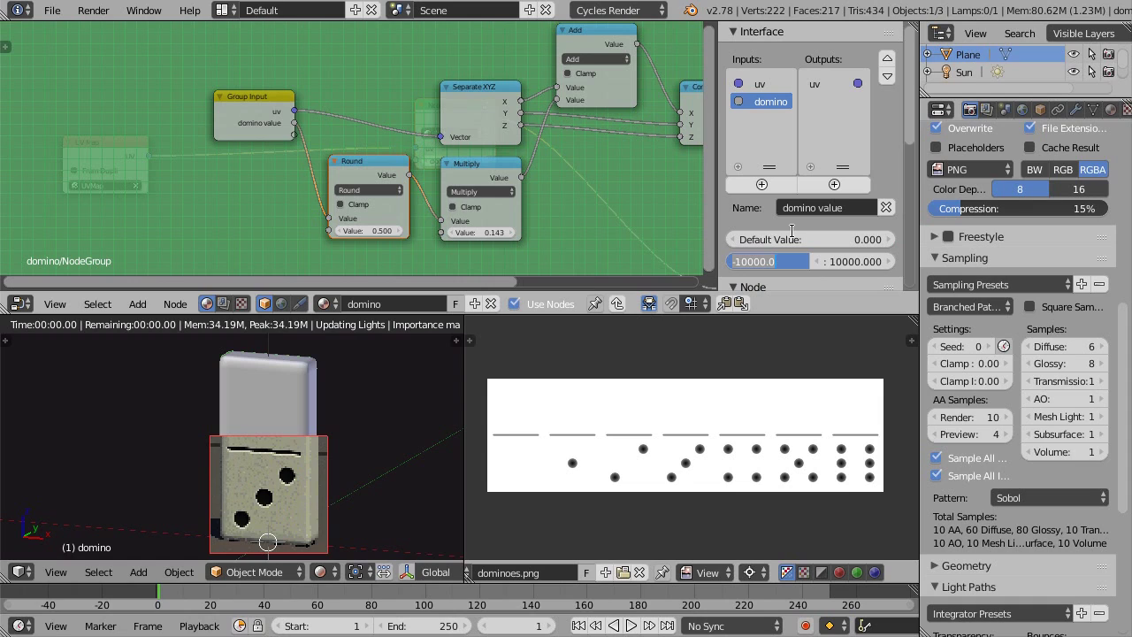
text(0)
key(Tab)
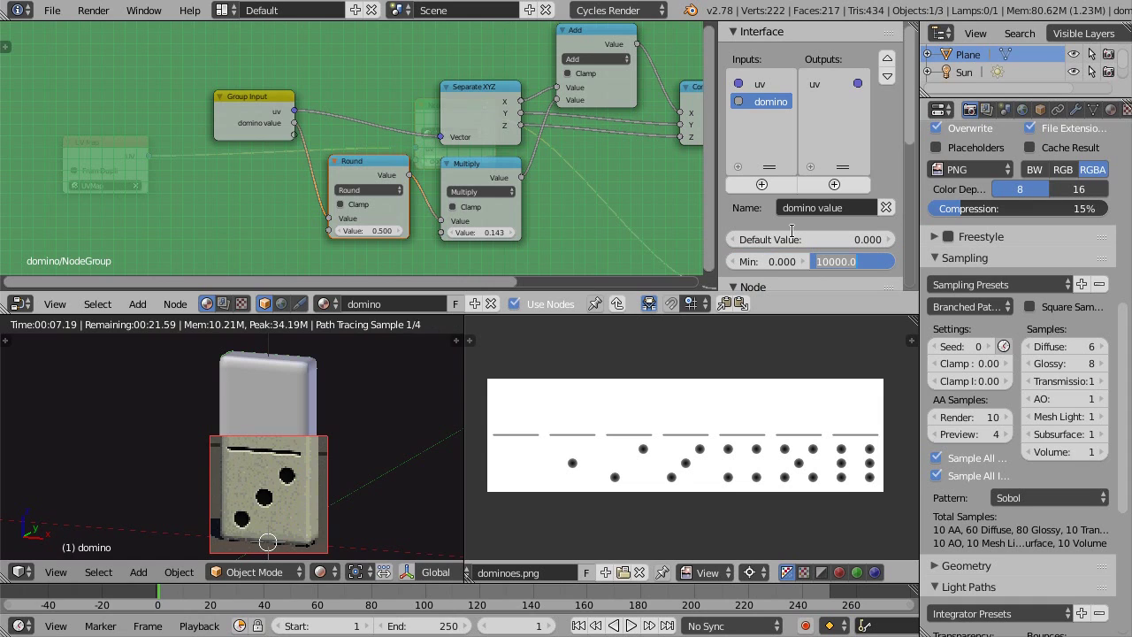
text(6)
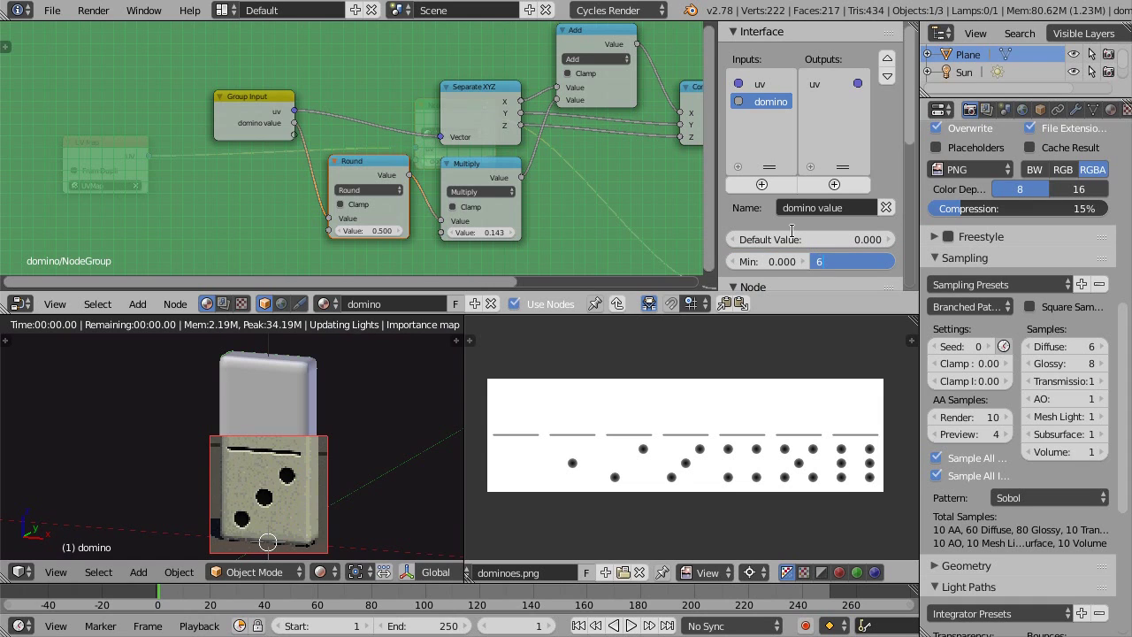
key(Return)
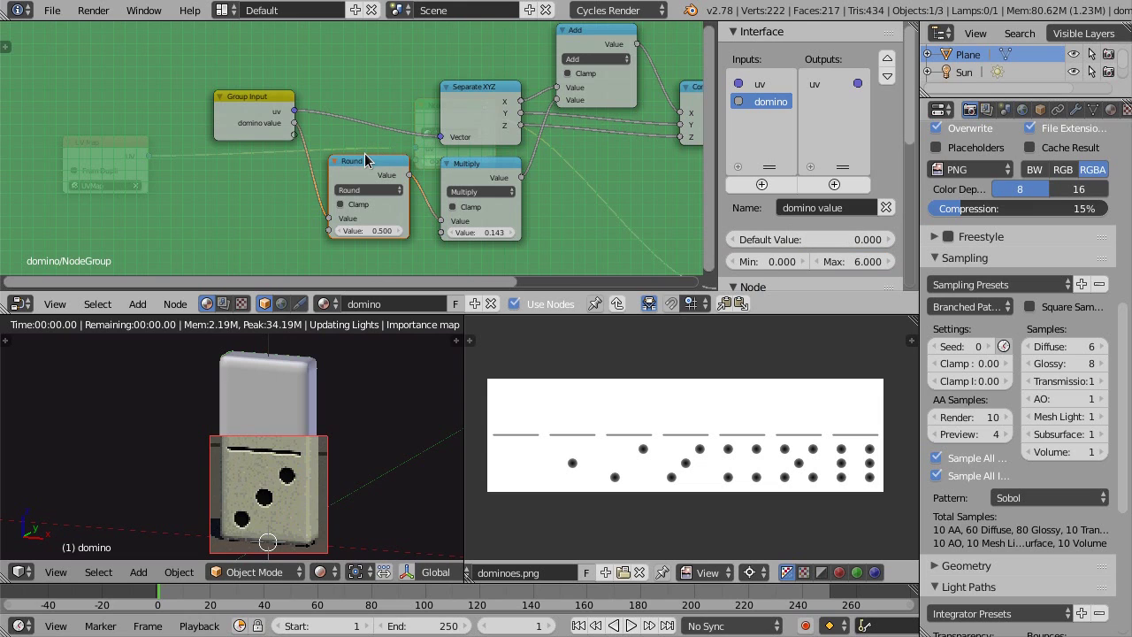
key(Tab)
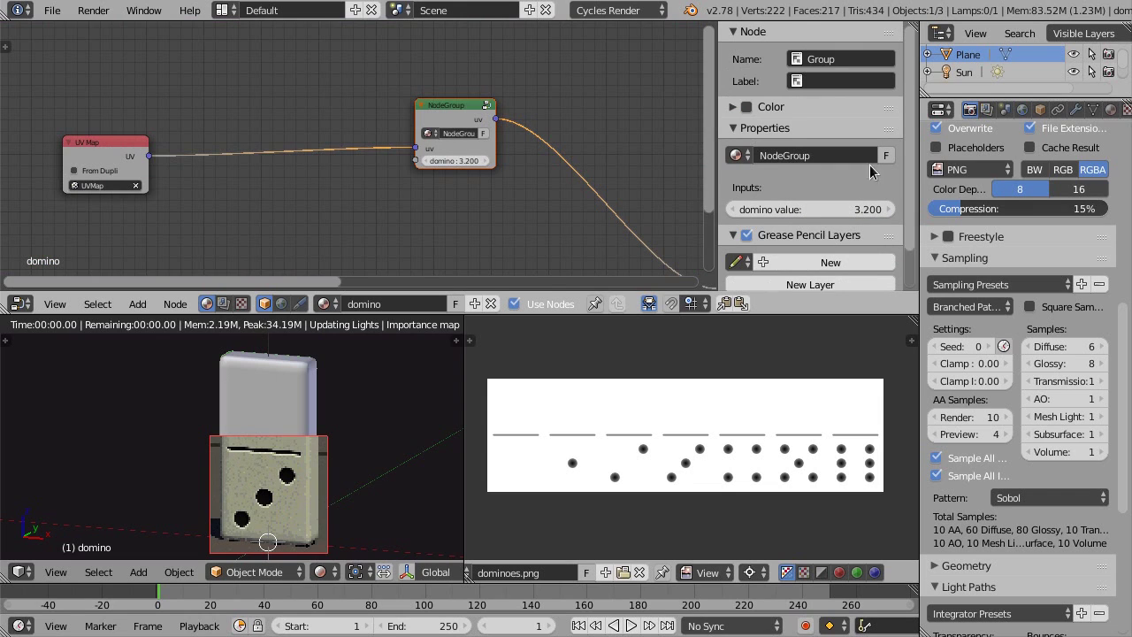
- Rename the node group to 'texture position' and place it just left of Image Texture
click(801, 159)
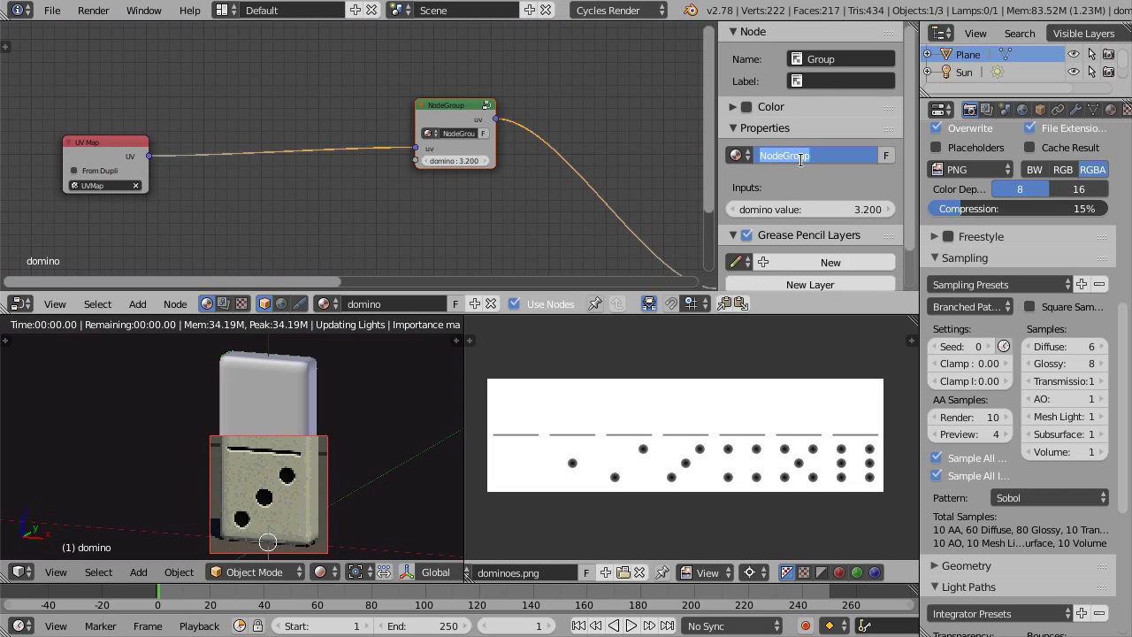
text(texture position)
key(Return)
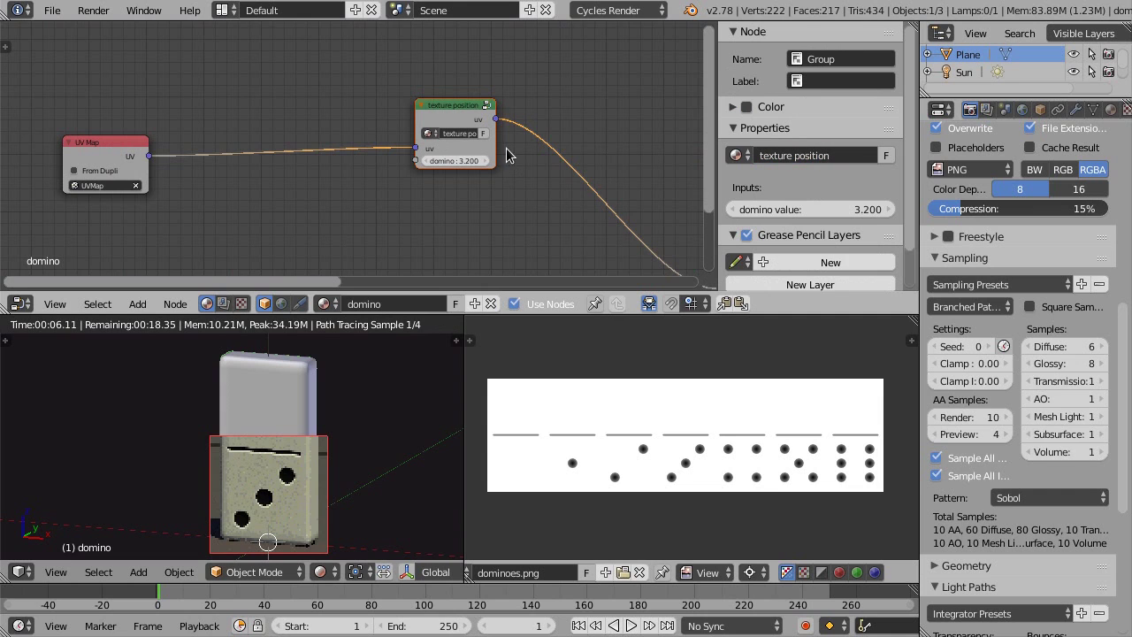
scroll(436, 183, down, 1)
middle_drag(437, 185, 377, 137)
key(g)
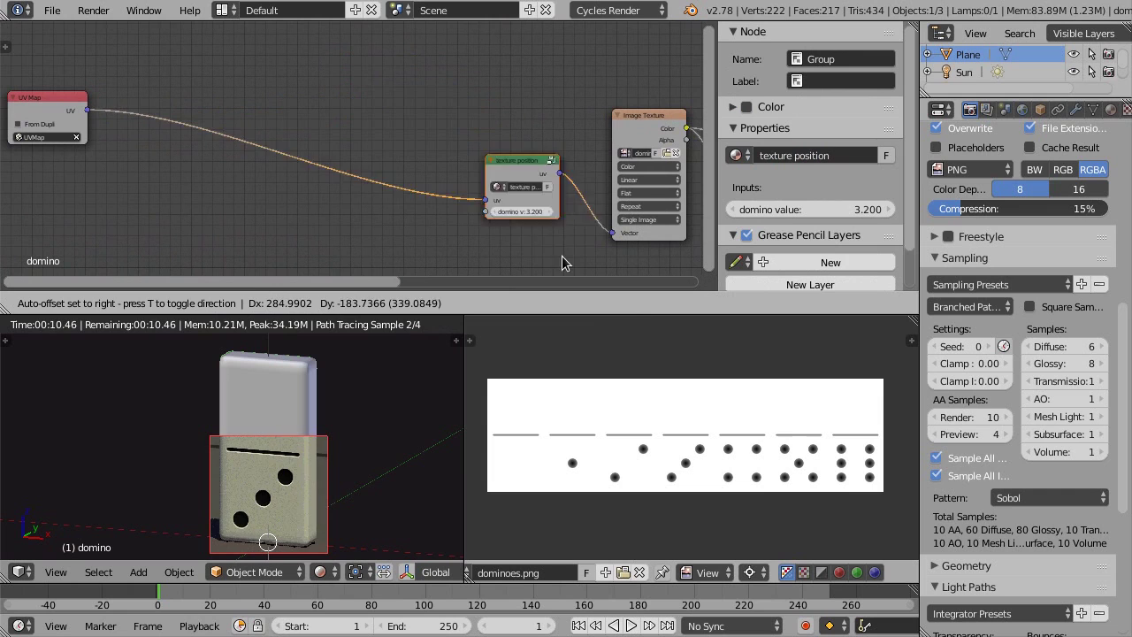
click(535, 254)
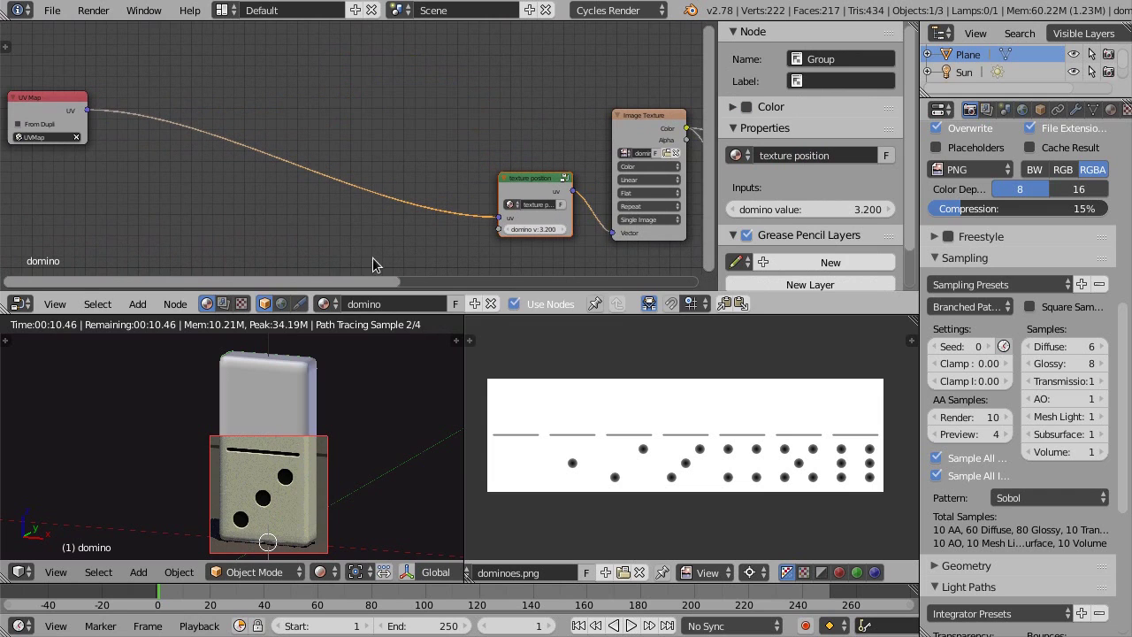
- Set the texture position node's domino value to 4
scroll(528, 257, up, 1)
middle_drag(533, 257, 495, 232)
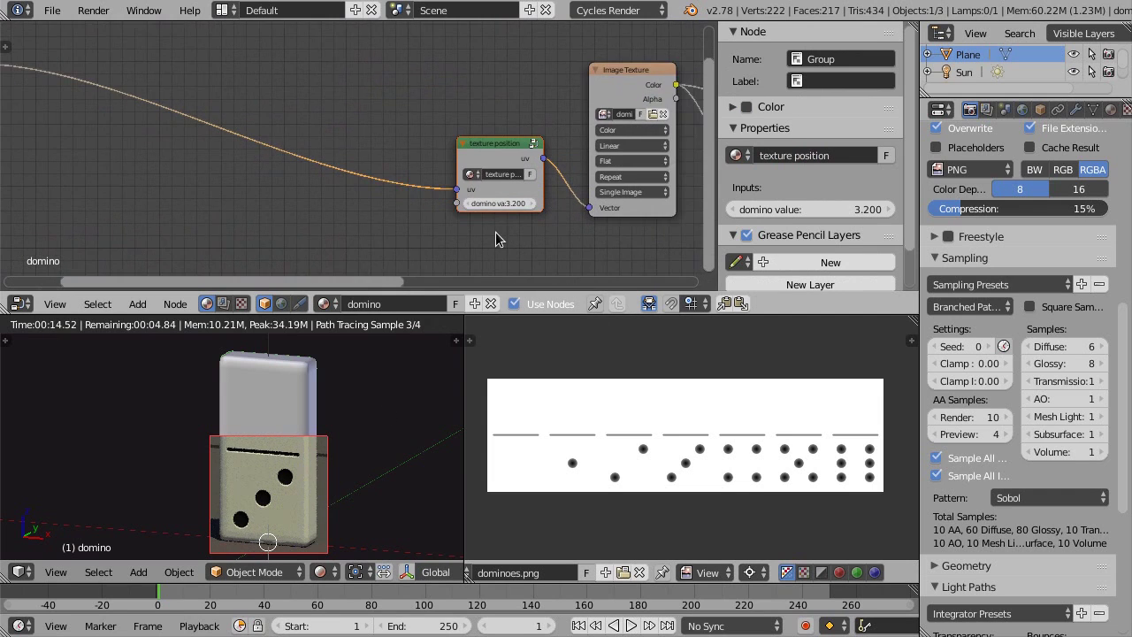
scroll(492, 217, up, 1)
click(491, 200)
text(4)
key(Return)
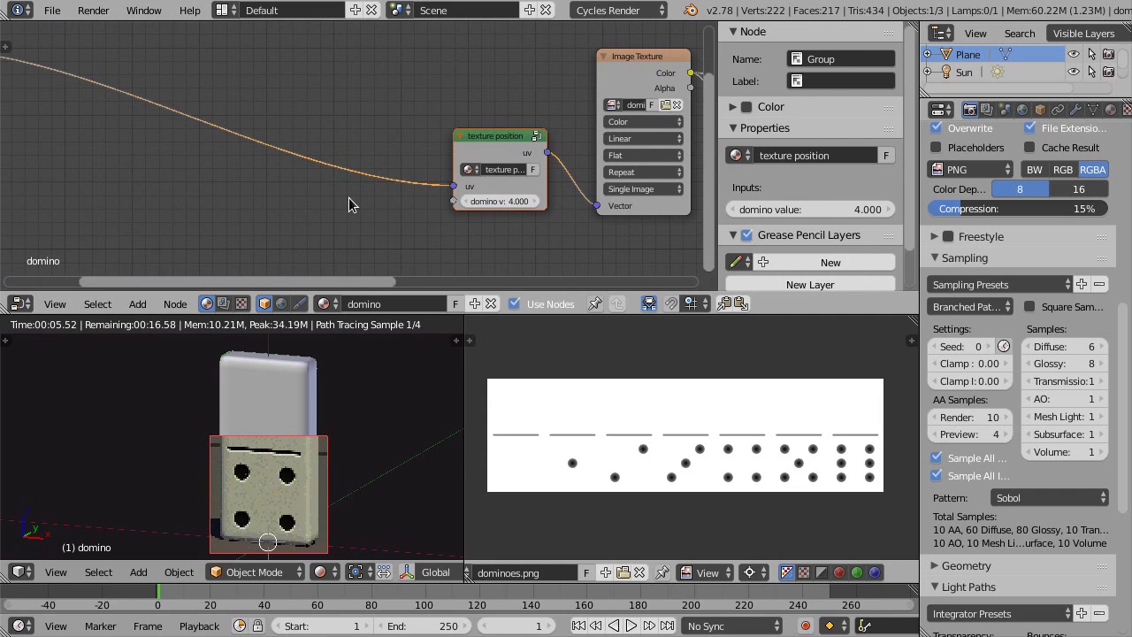
scroll(398, 110, down, 2)
middle_drag(348, 112, 352, 141)
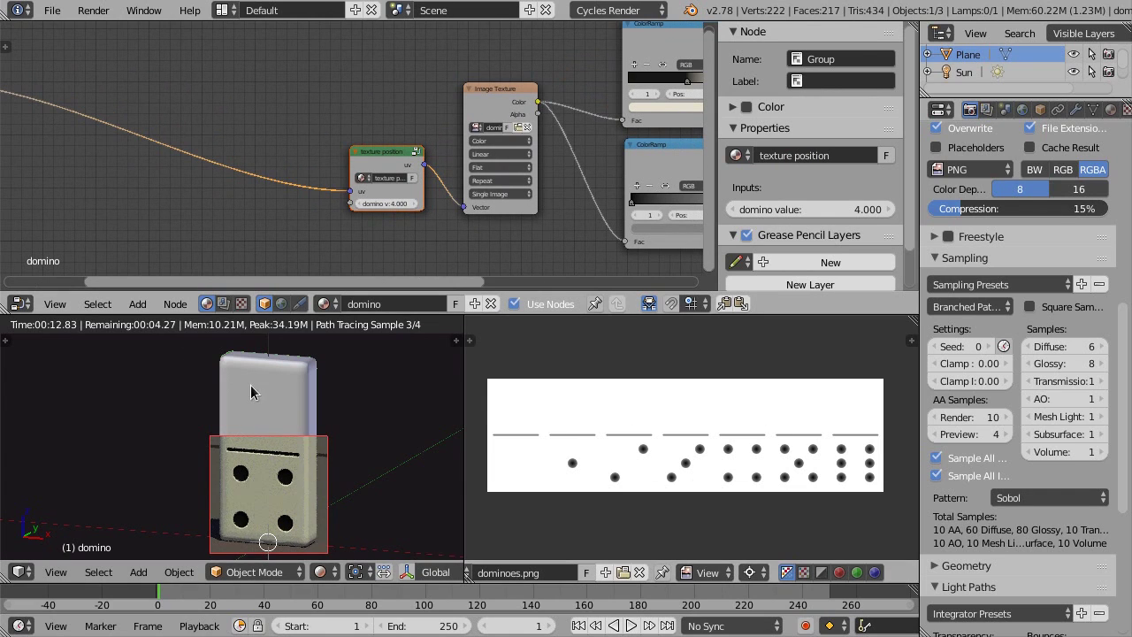
- Limit the viewport render to the domino and move the texture position and Image Texture nodes lower
mouse_move(210, 344)
mouse_down()
mouse_move(329, 539)
mouse_move(328, 561)
mouse_move(322, 552)
mouse_up()
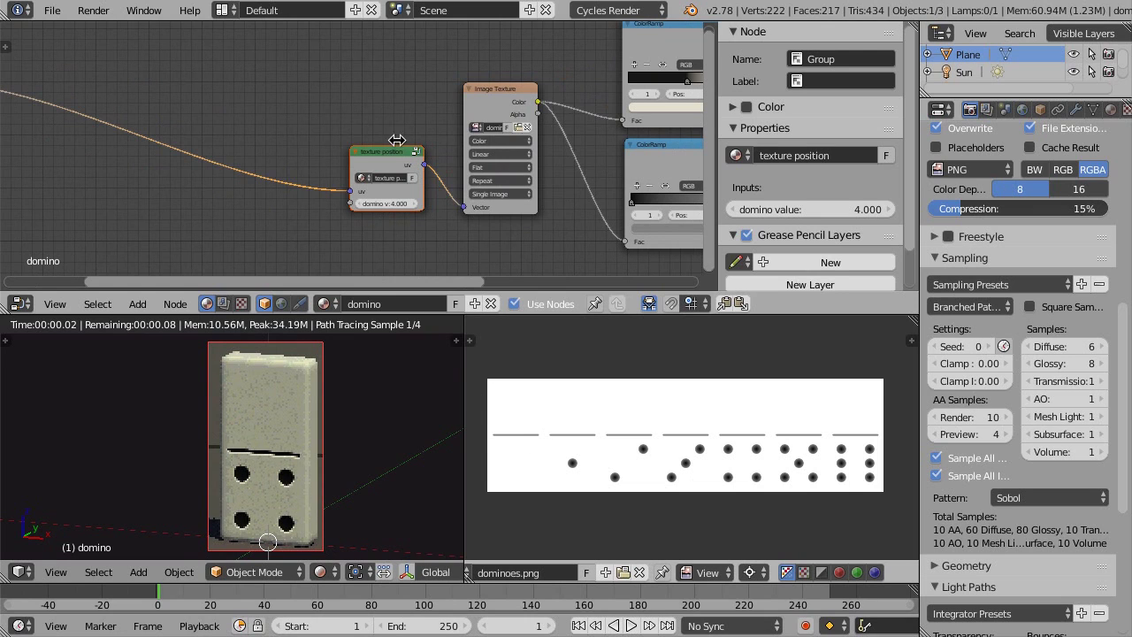
mouse_move(413, 120)
middle_down()
mouse_move(349, 114)
mouse_move(408, 130)
middle_up()
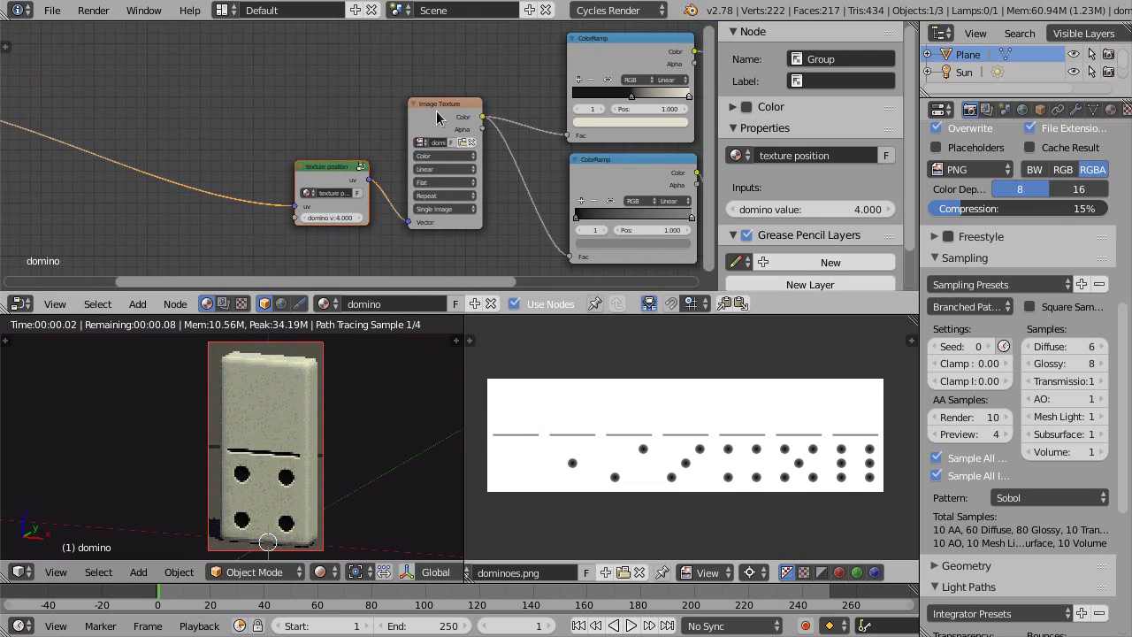
click(429, 124)
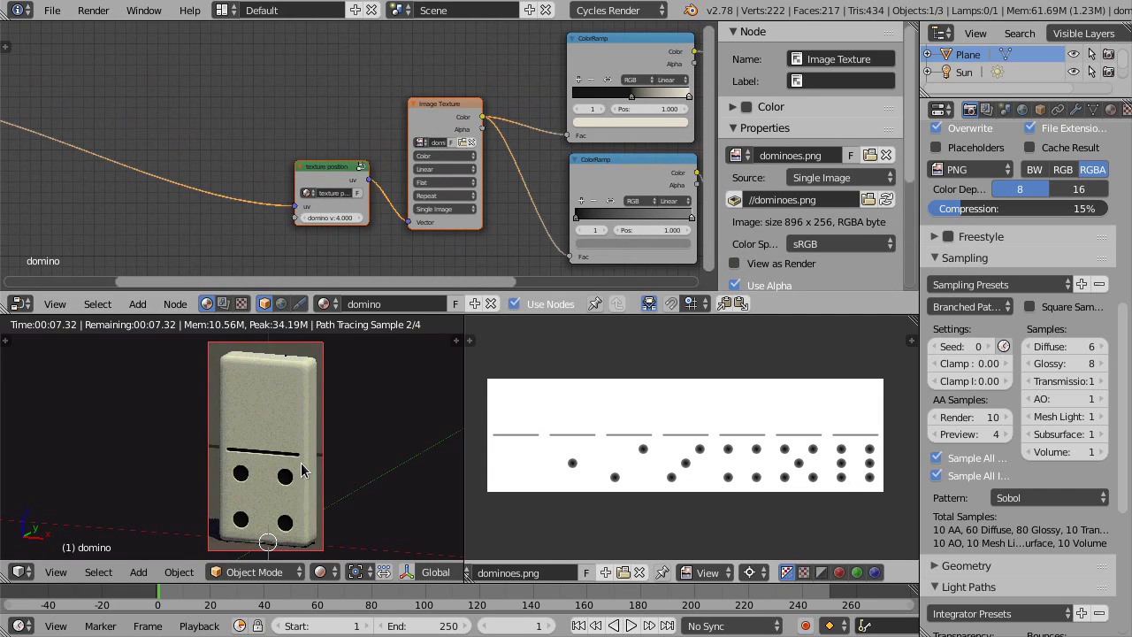
key(shift+z)
key(g)
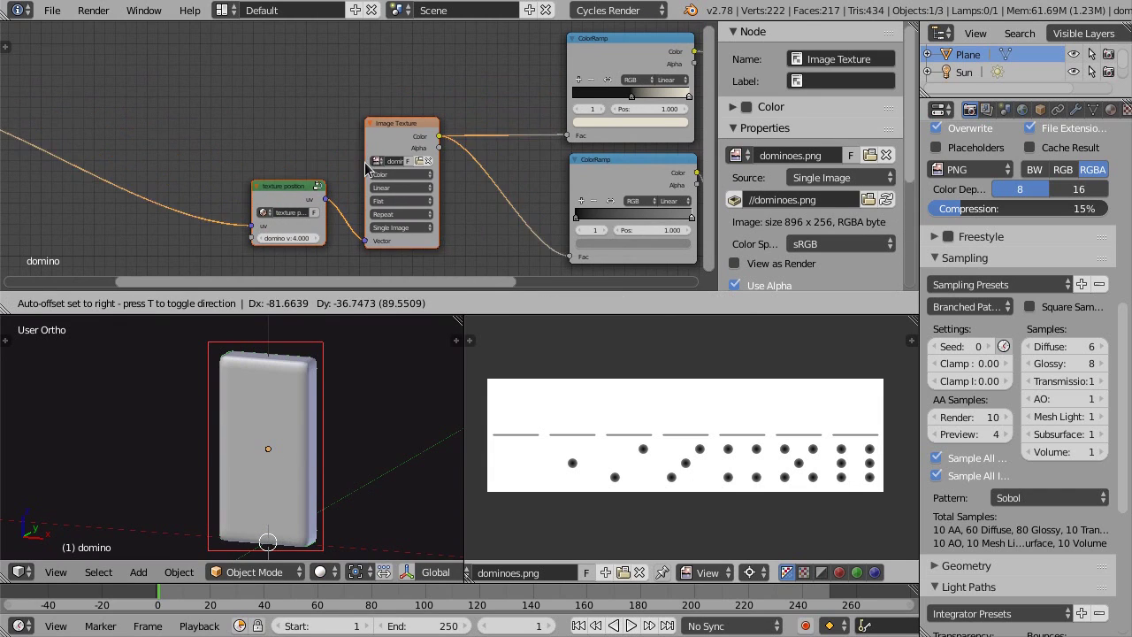
click(372, 192)
- Duplicate the texture position and Image Texture node pair
key(shift+d)
key(y)
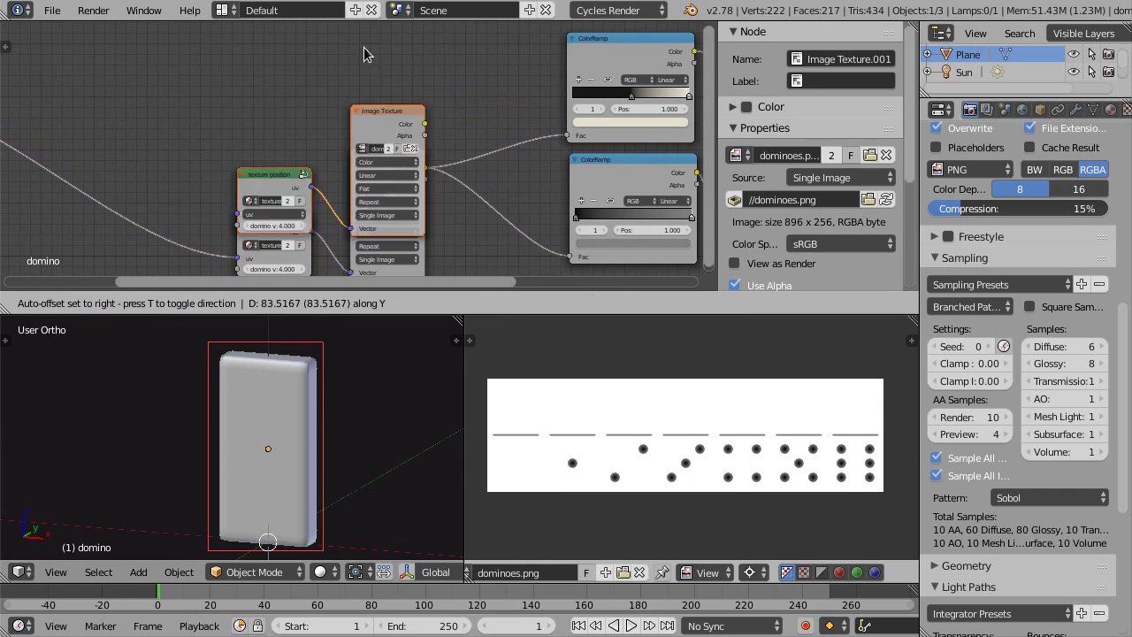
click(365, 53)
middle_drag(365, 53, 294, 129)
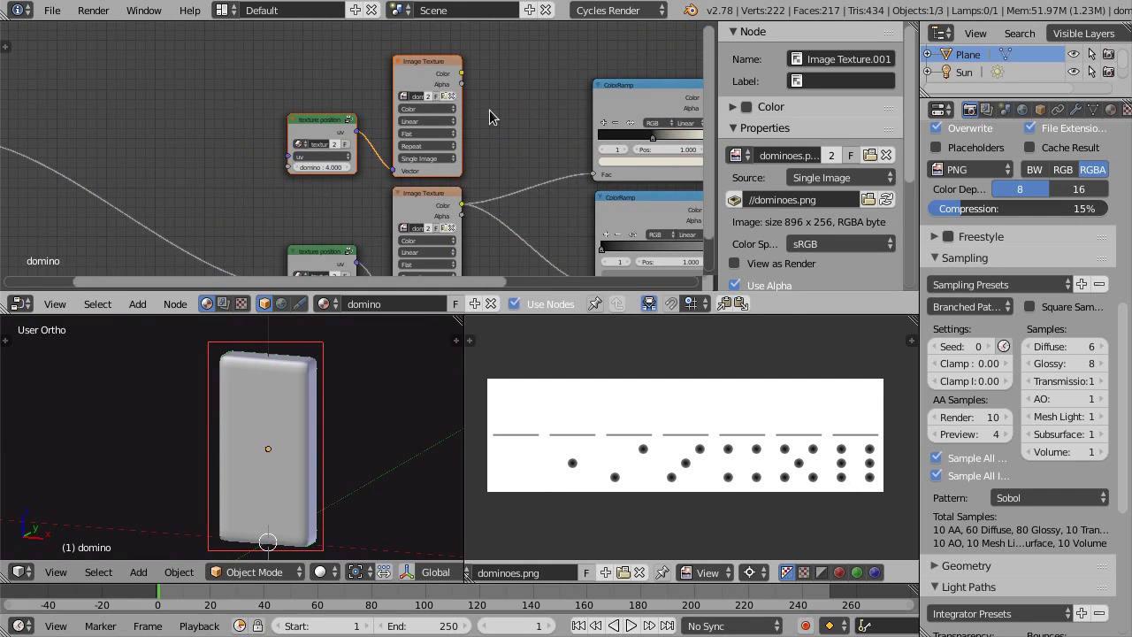
- Add a reroute on the ColorRamp link and box-select the four texture nodes
ctrl+right_drag(554, 158, 531, 257)
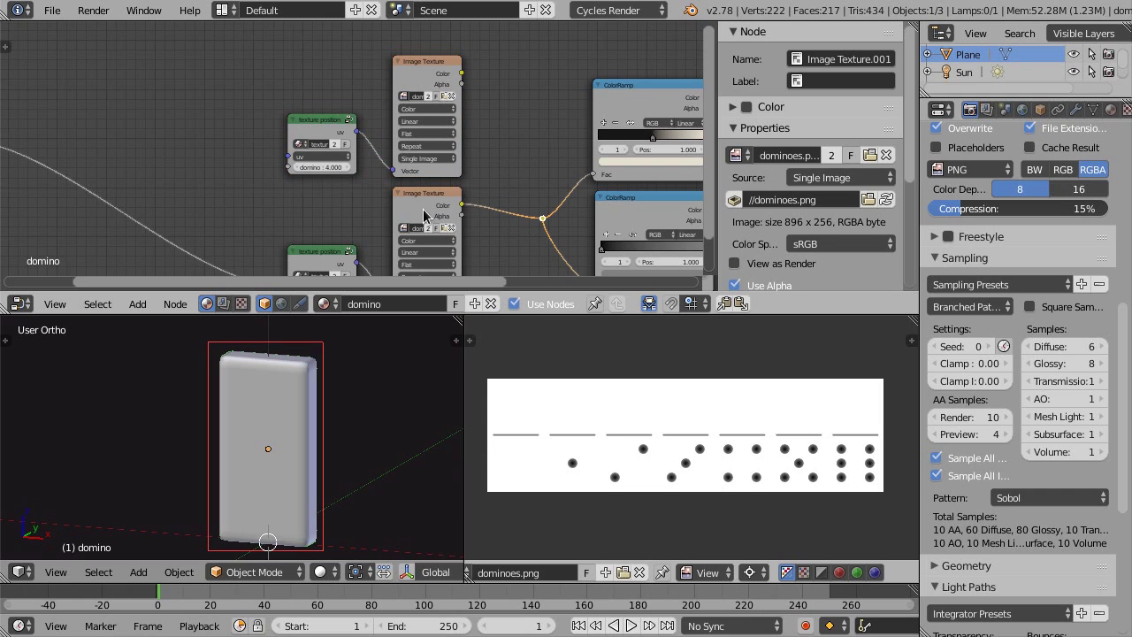
scroll(298, 96, down, 2)
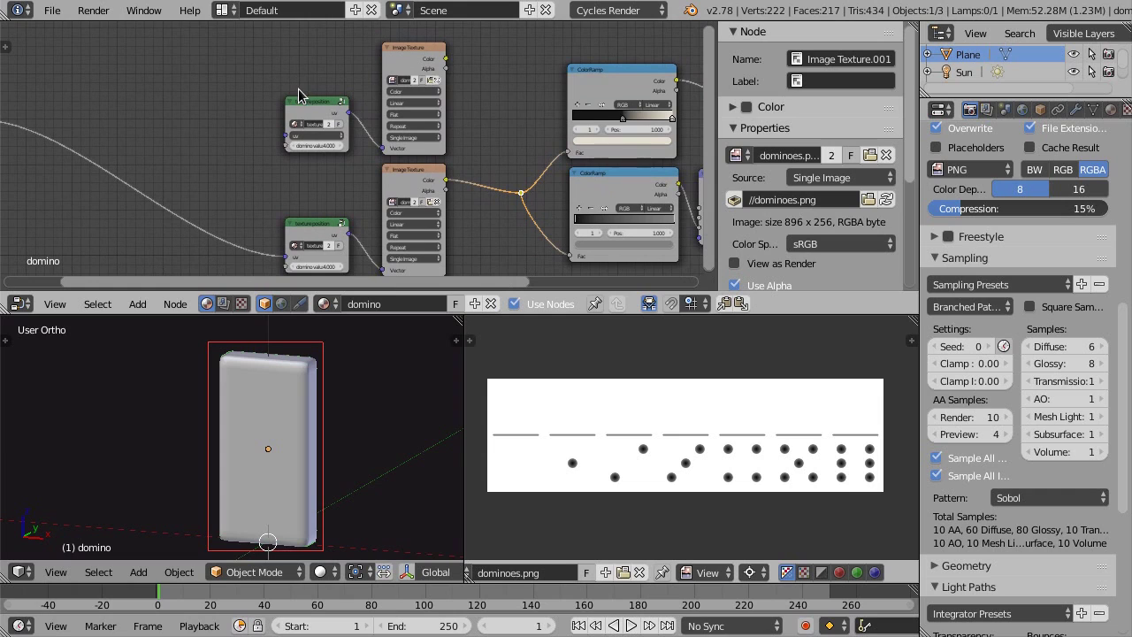
key(a)
key(b)
drag(281, 48, 425, 256)
- Shift the texture nodes left and add a Mix node combining both Image Texture colours into the reroute
key(g)
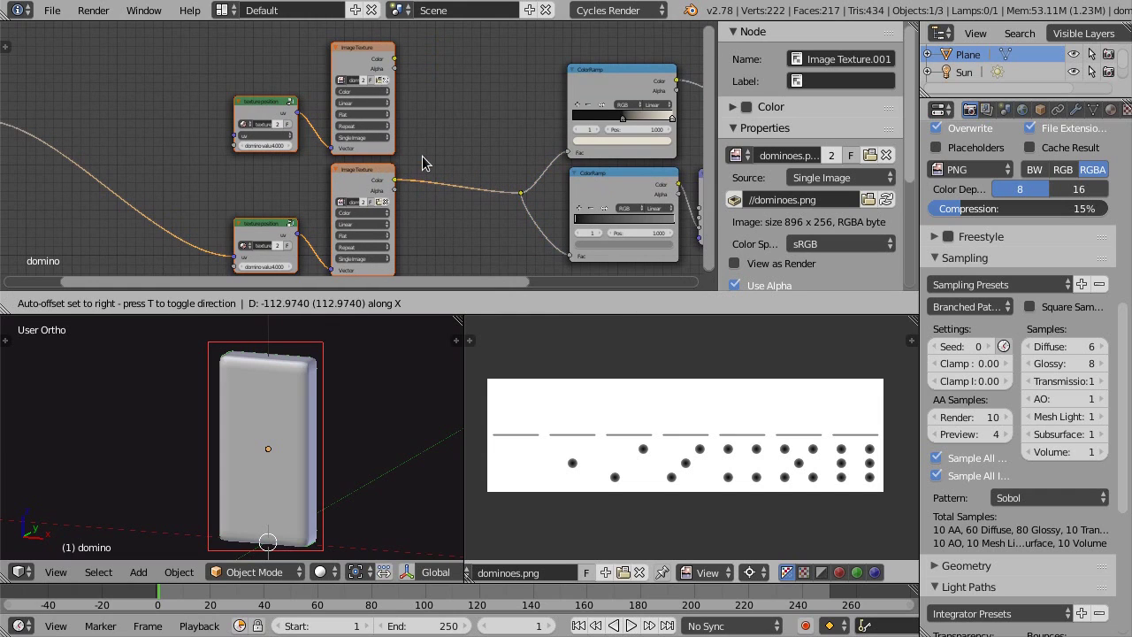
click(460, 143)
key(shift+a)
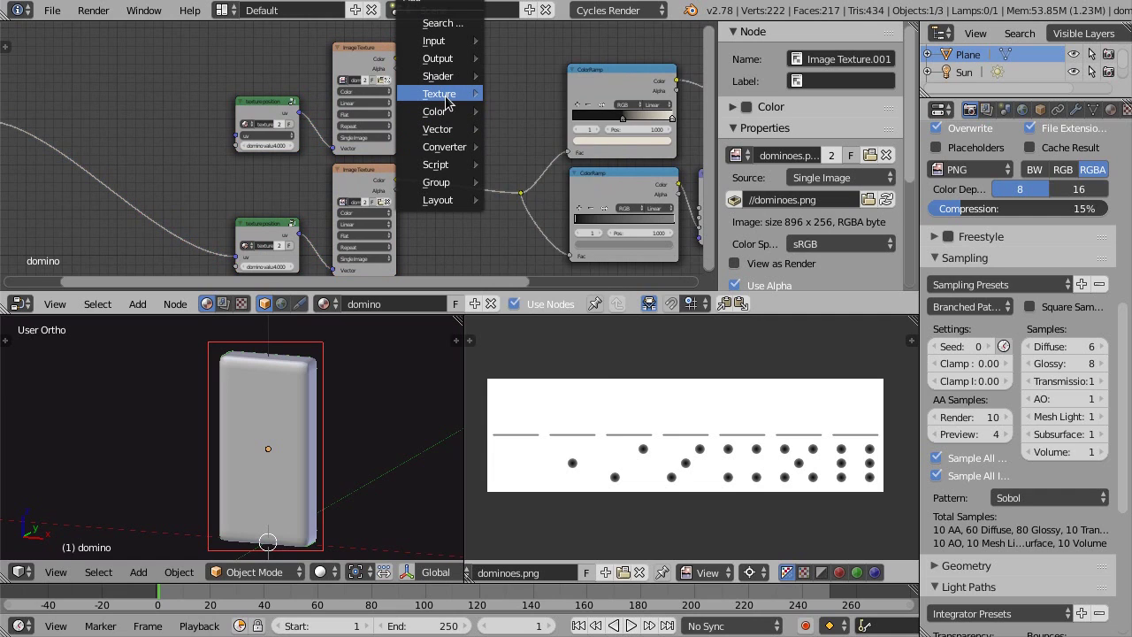
mouse_move(447, 99)
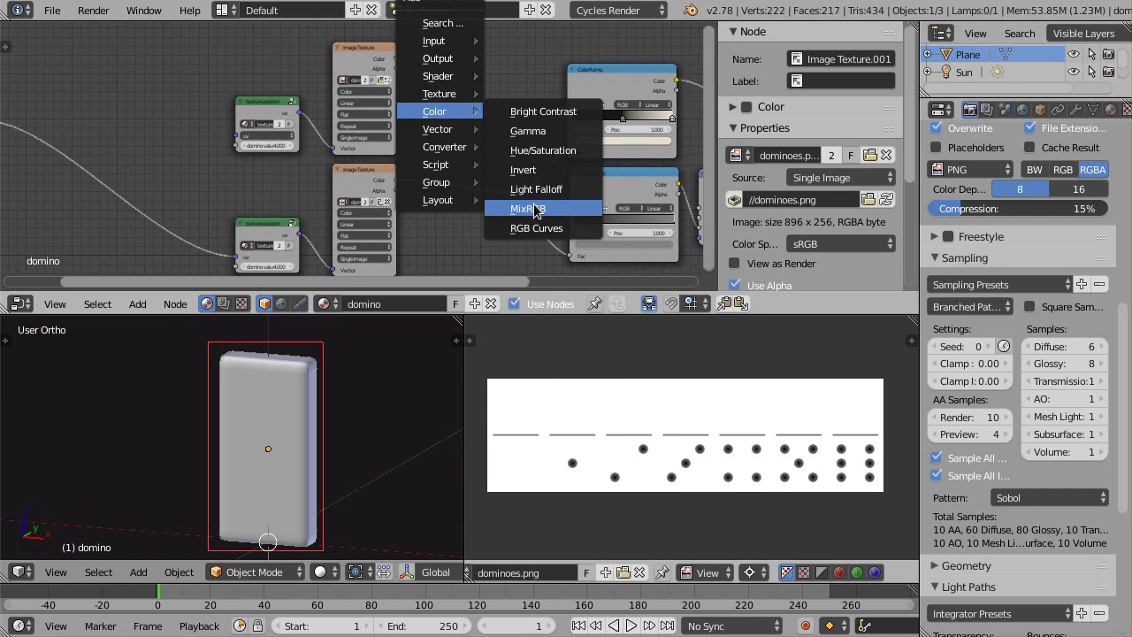
click(533, 210)
click(413, 90)
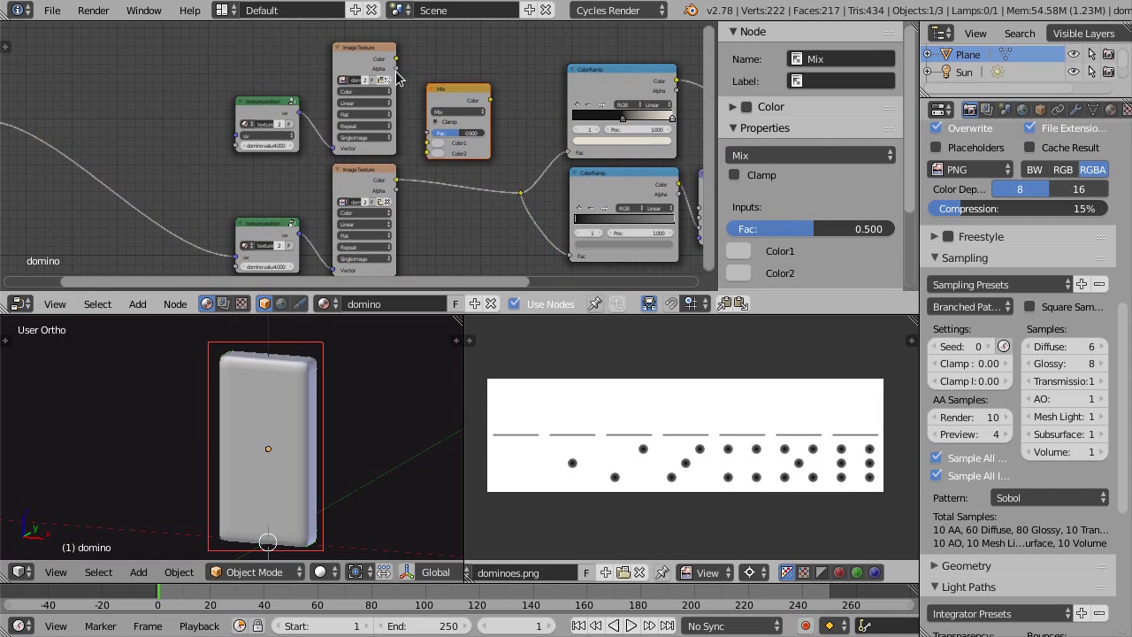
drag(395, 58, 438, 171)
scroll(403, 93, up, 2)
drag(395, 222, 438, 184)
drag(524, 112, 567, 242)
- Set the Mix node to Multiply with factor 1.000 and preview in rendered shading
drag(487, 98, 489, 144)
click(478, 177)
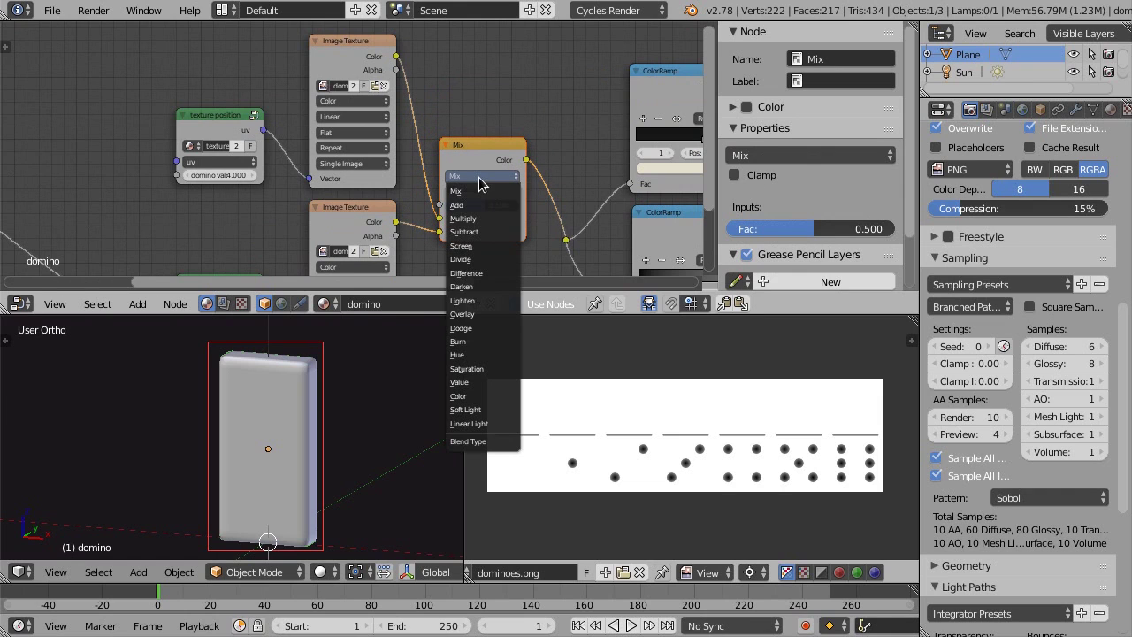
click(485, 218)
click(484, 206)
text(1)
key(Return)
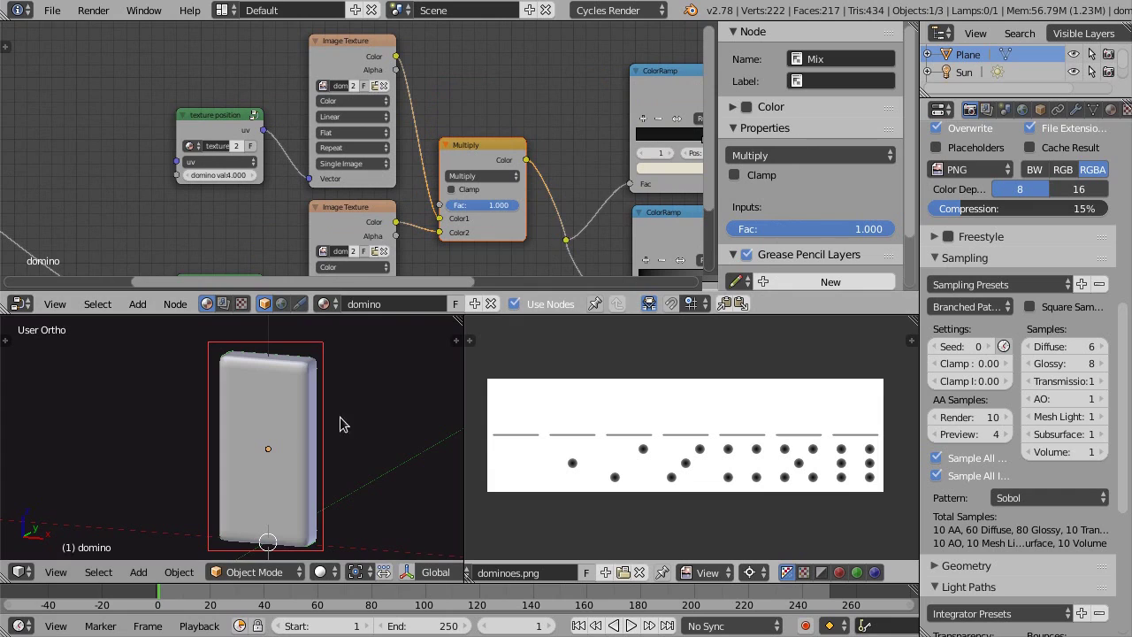
key(shift+z)
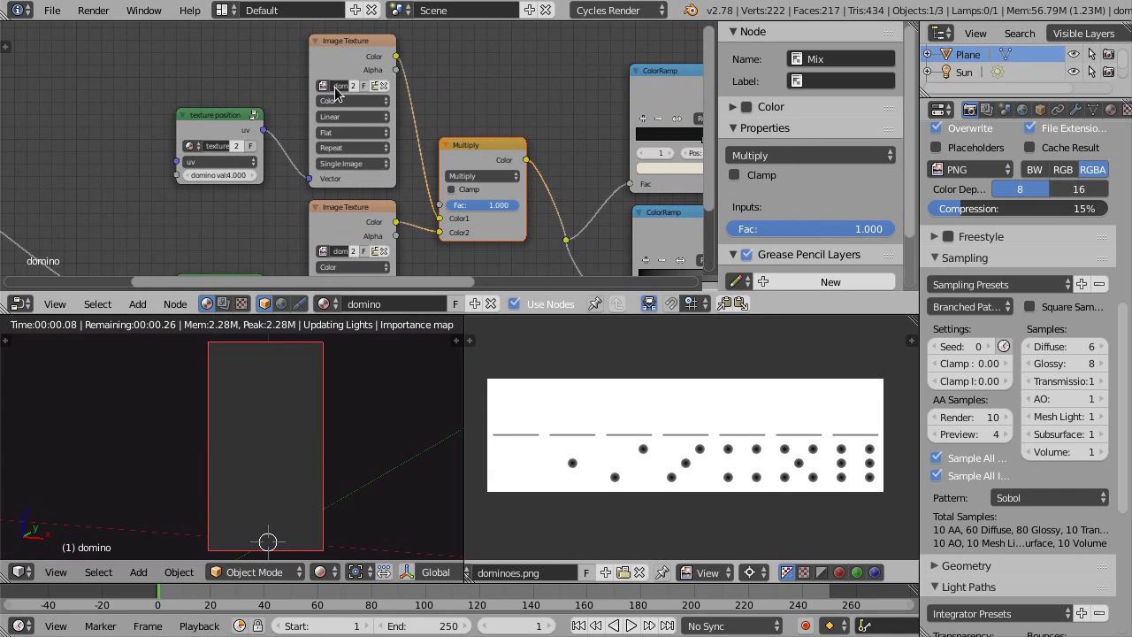
- Insert a Mapping node between the UV Map and the upper texture position group's uv input
scroll(99, 127, down, 2)
middle_drag(99, 128, 345, 115)
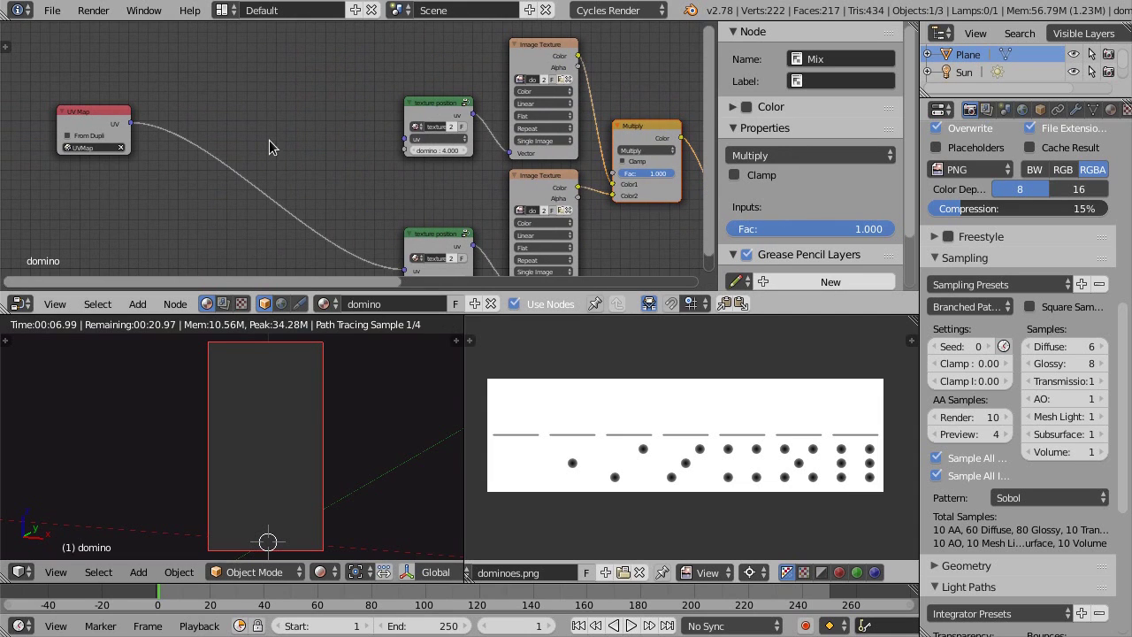
drag(99, 116, 73, 149)
key(shift+a)
mouse_move(241, 90)
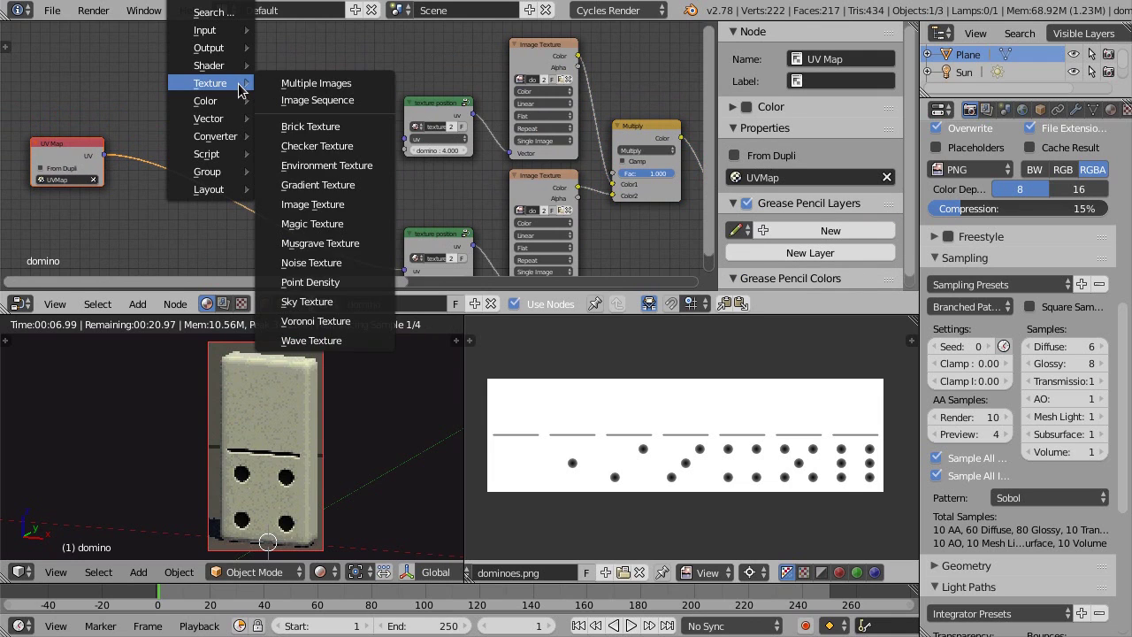
mouse_move(216, 139)
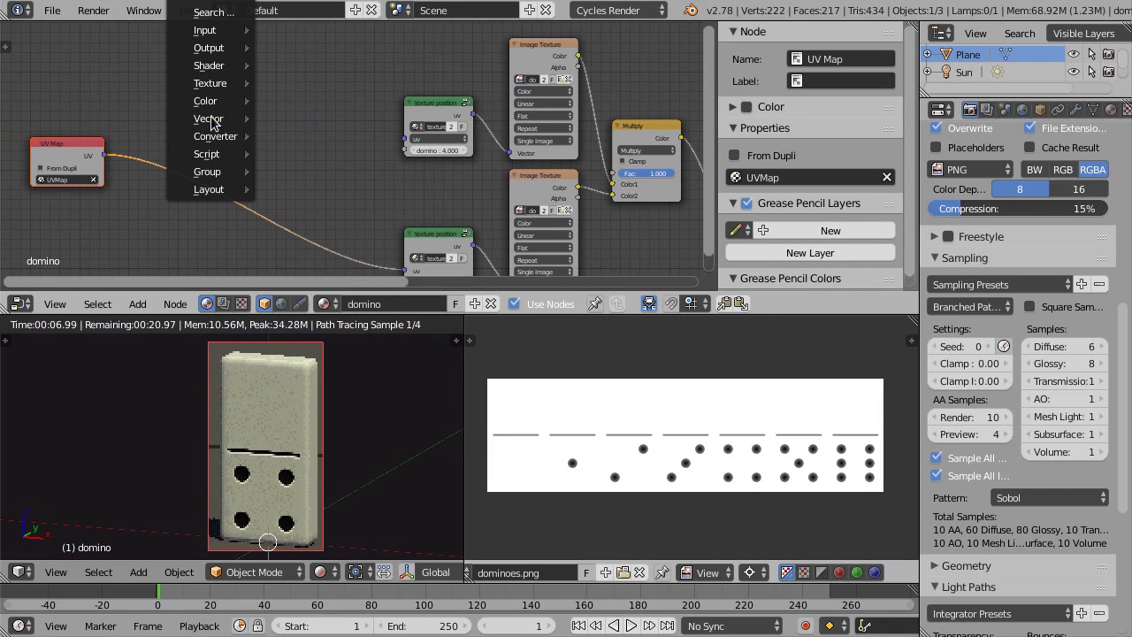
mouse_move(215, 118)
click(292, 138)
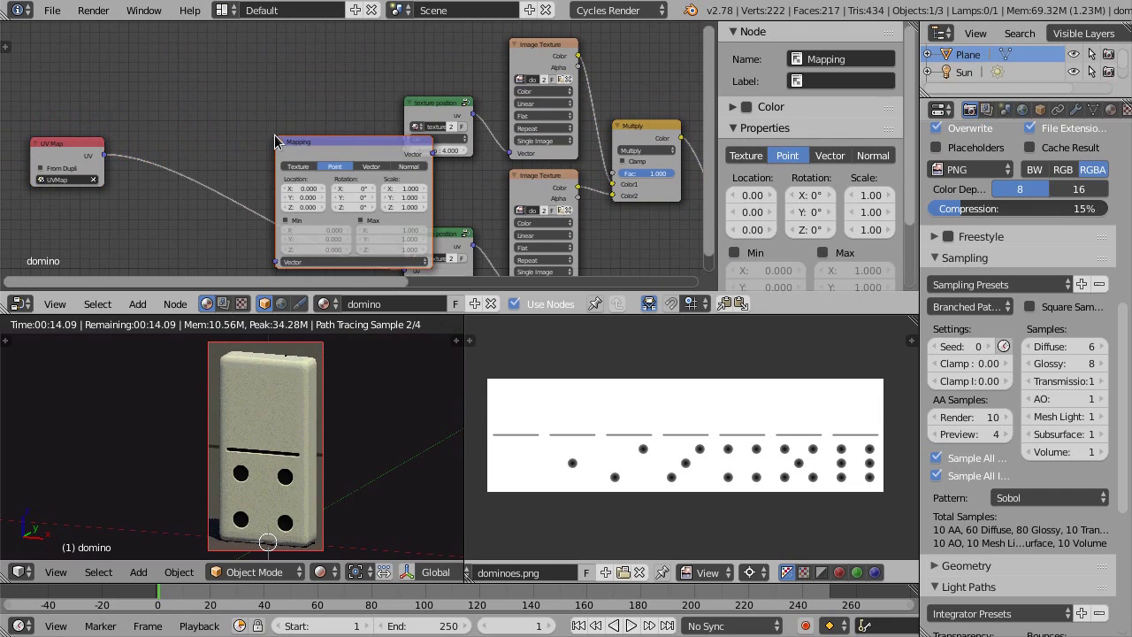
click(184, 62)
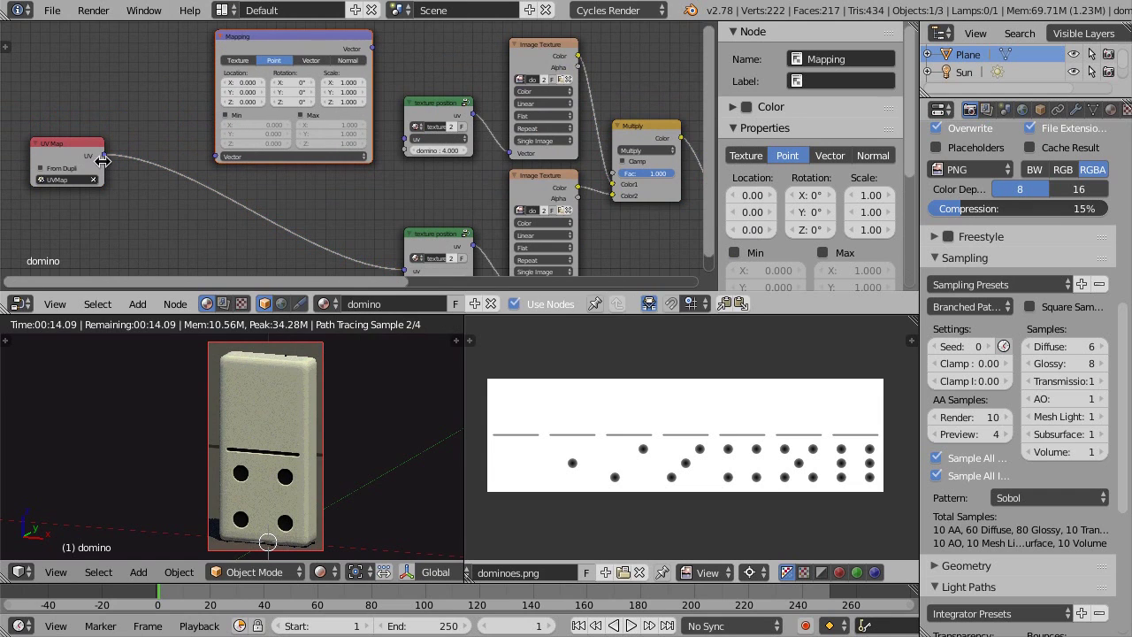
drag(105, 155, 215, 159)
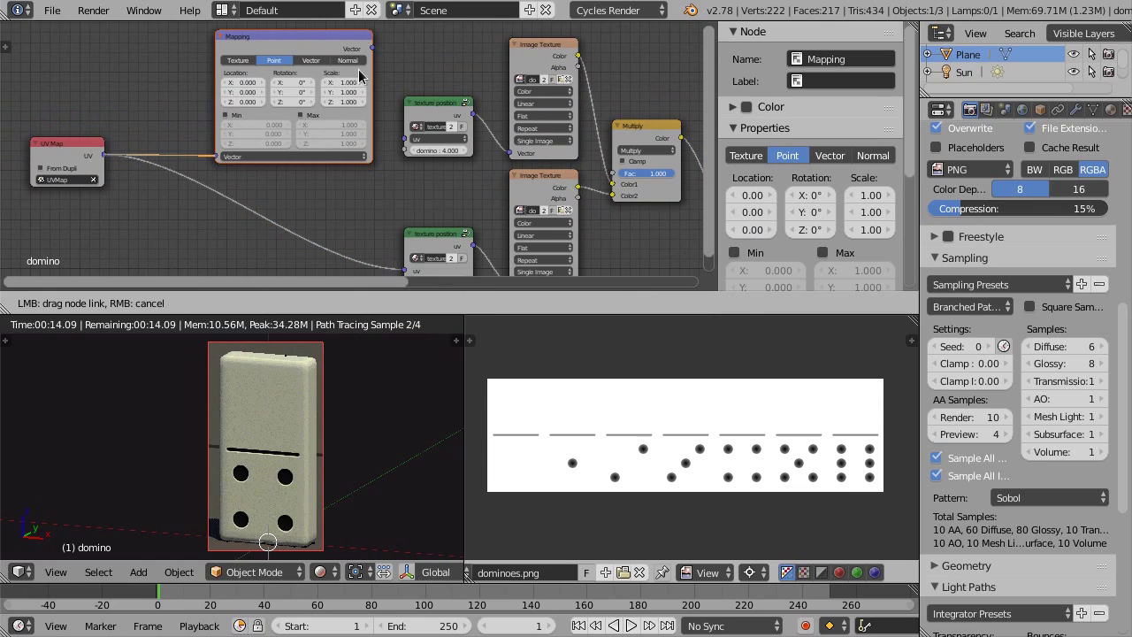
drag(374, 48, 404, 141)
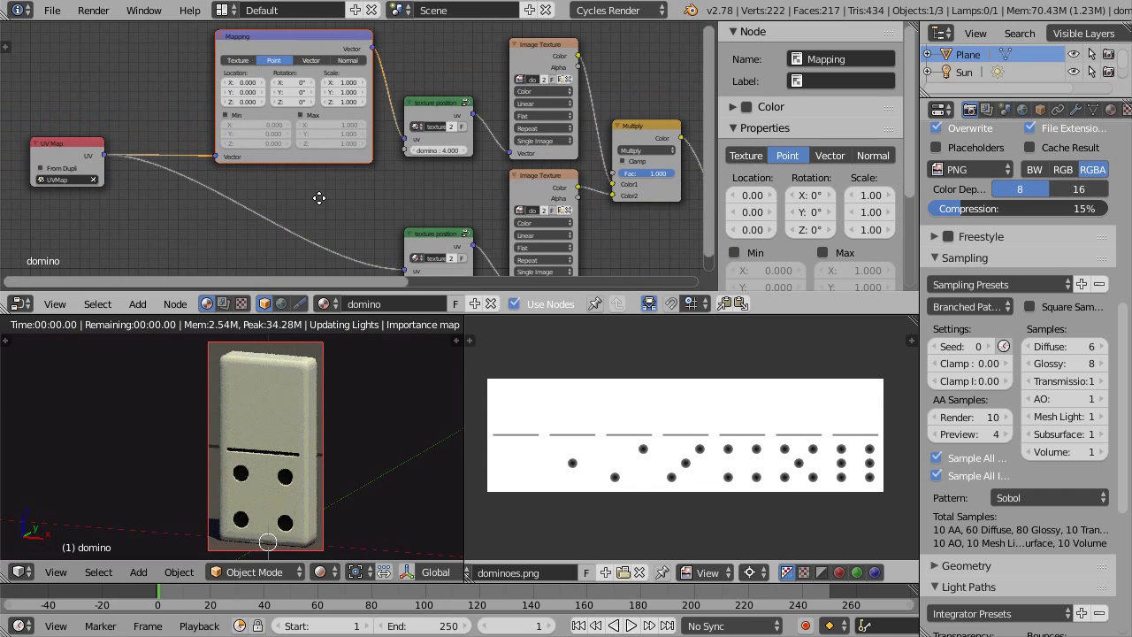
- Set the Mapping node's Z rotation to 180°
scroll(319, 199, up, 2)
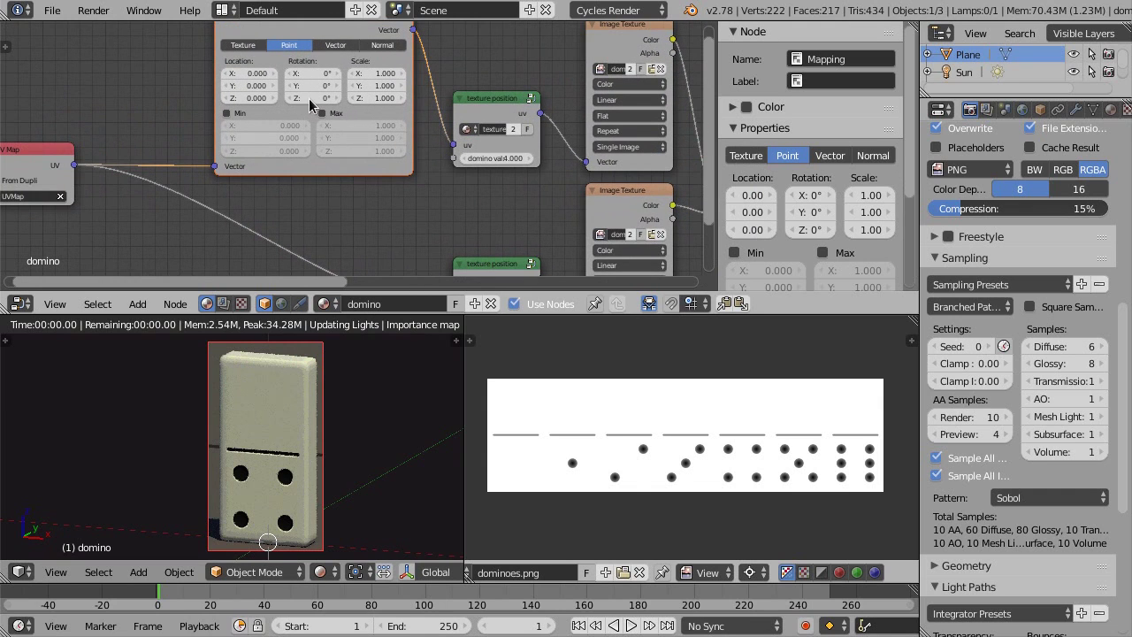
click(311, 98)
text(18)
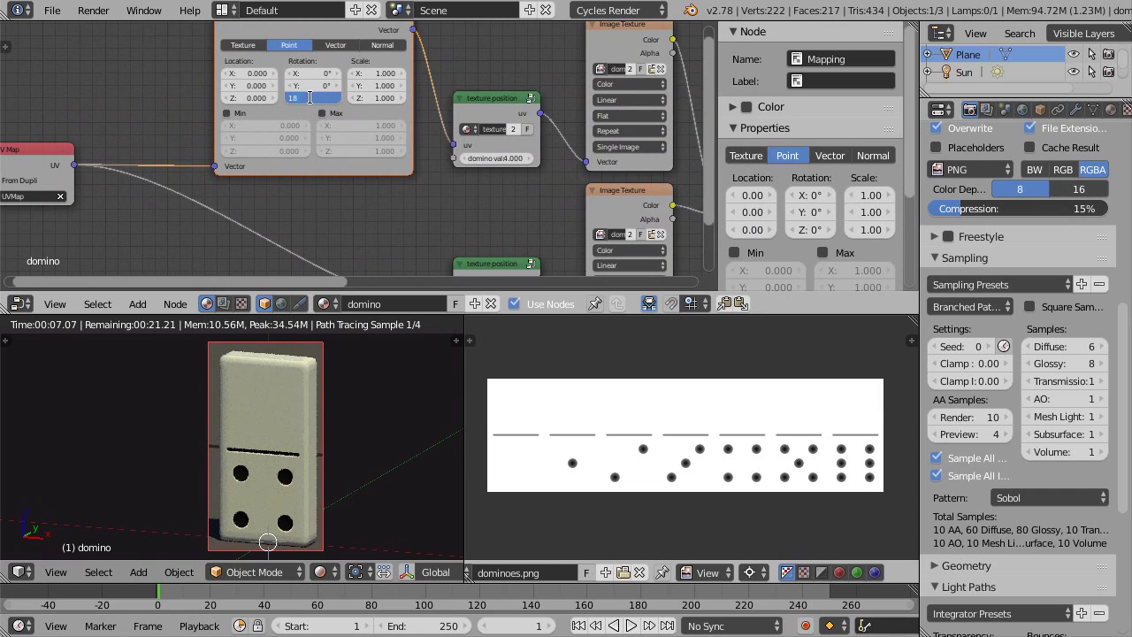
text(0)
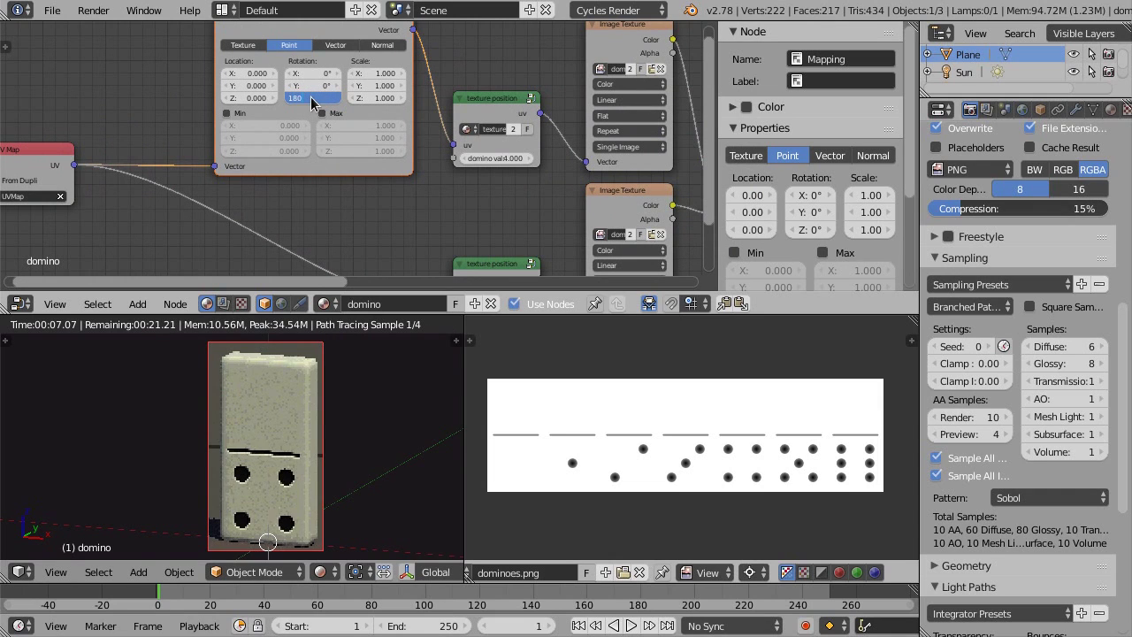
key(Return)
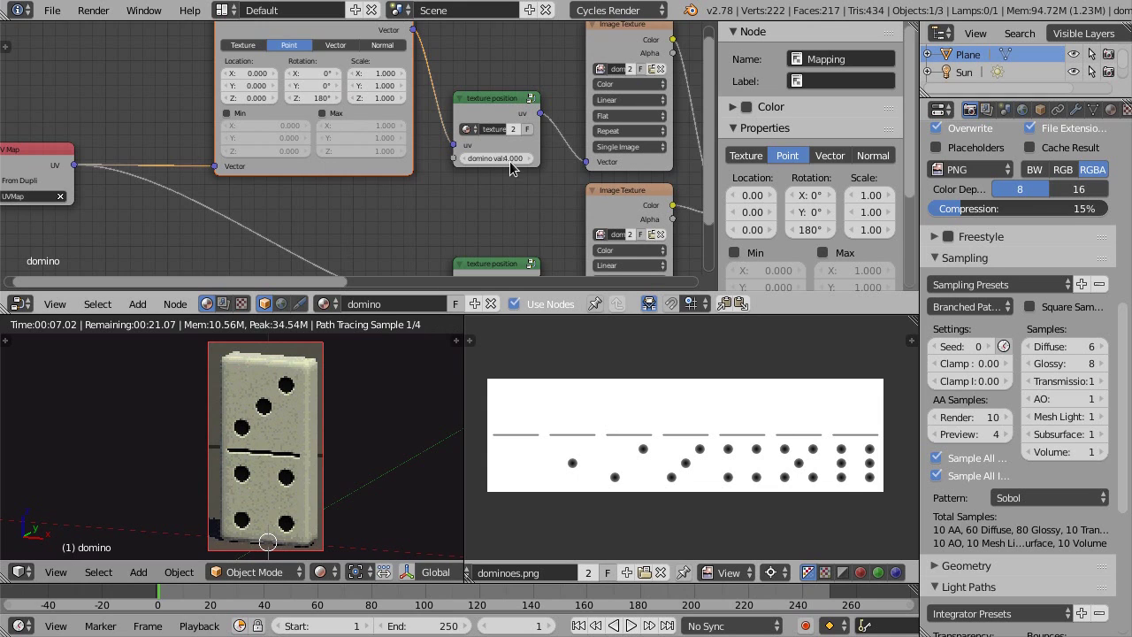
- Test-rotate the domino's UV island in Edit Mode, cancel it, then start editing Mapping Location X
scroll(512, 170, up, 2)
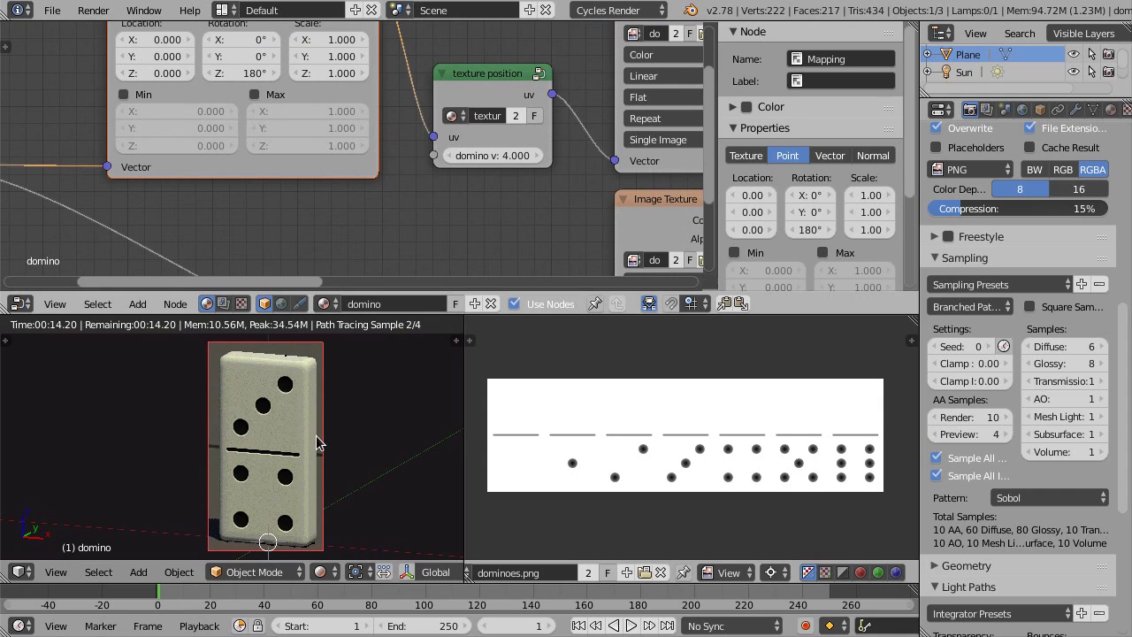
key(shift+z)
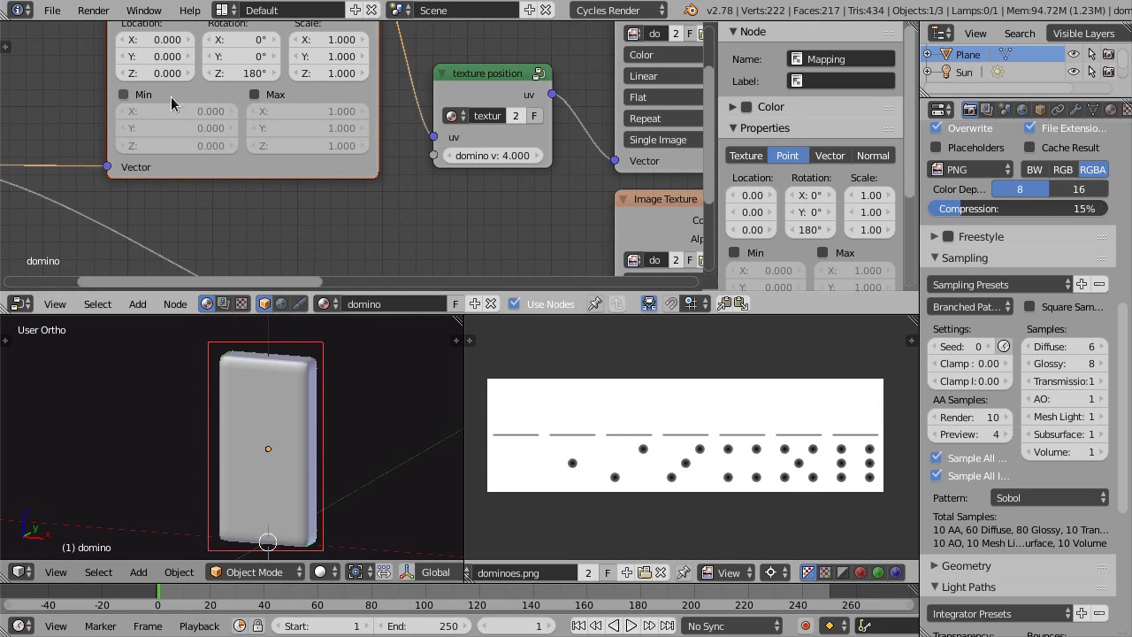
key(Tab)
ctrl+scroll(531, 452, left, 2)
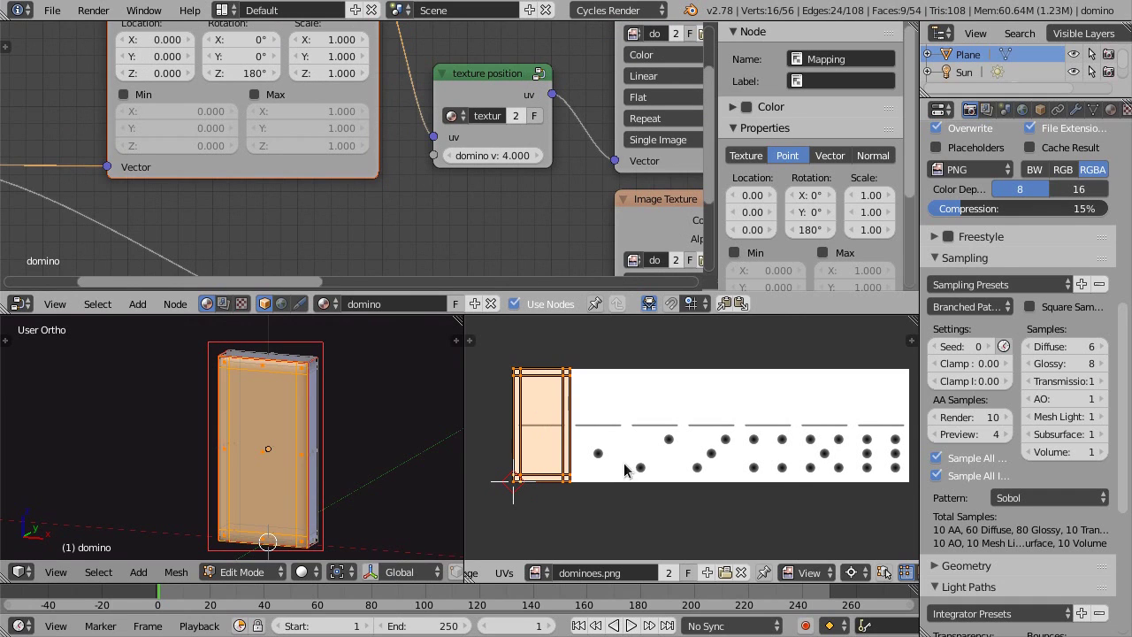
key(r)
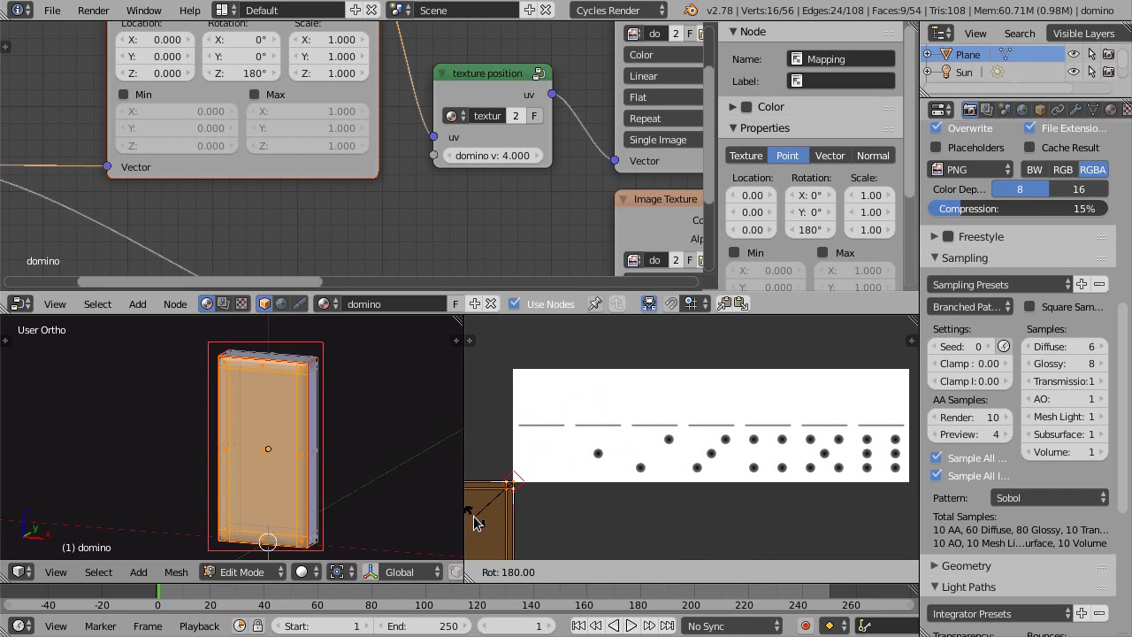
right_click(475, 522)
key(Tab)
middle_drag(265, 160, 403, 245)
click(302, 129)
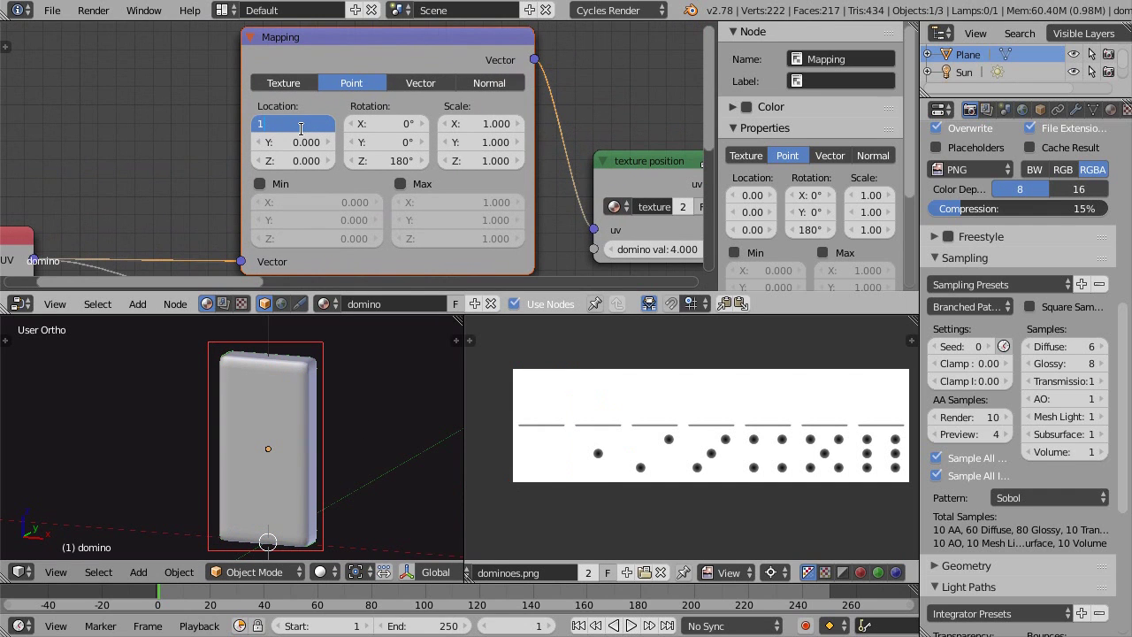
key(Return)
key(shift+z)
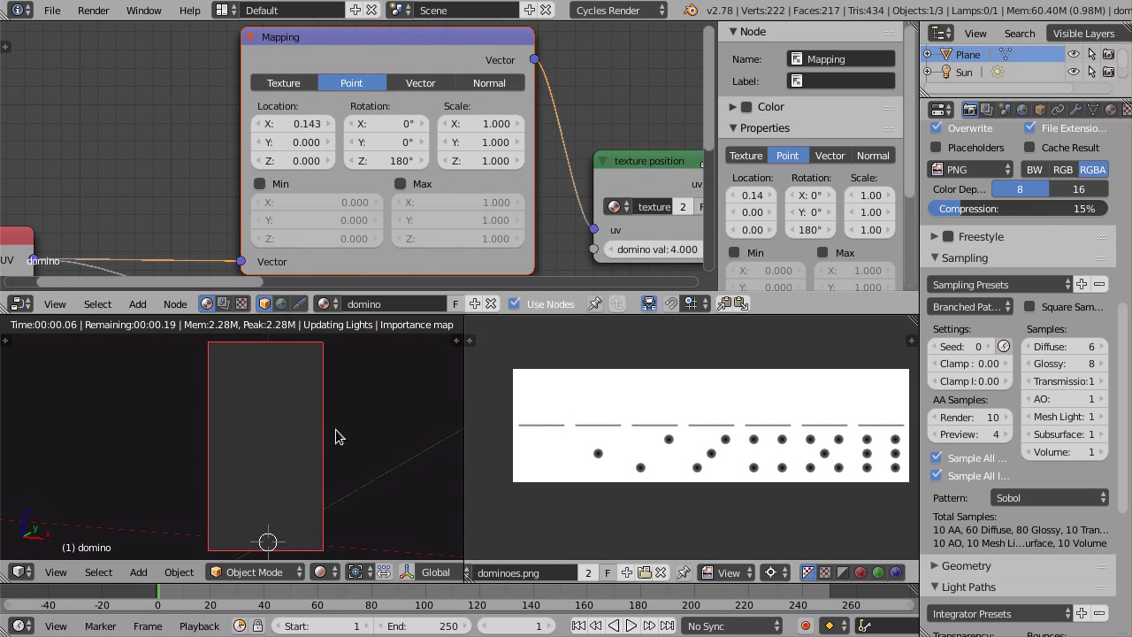
scroll(568, 88, down, 1)
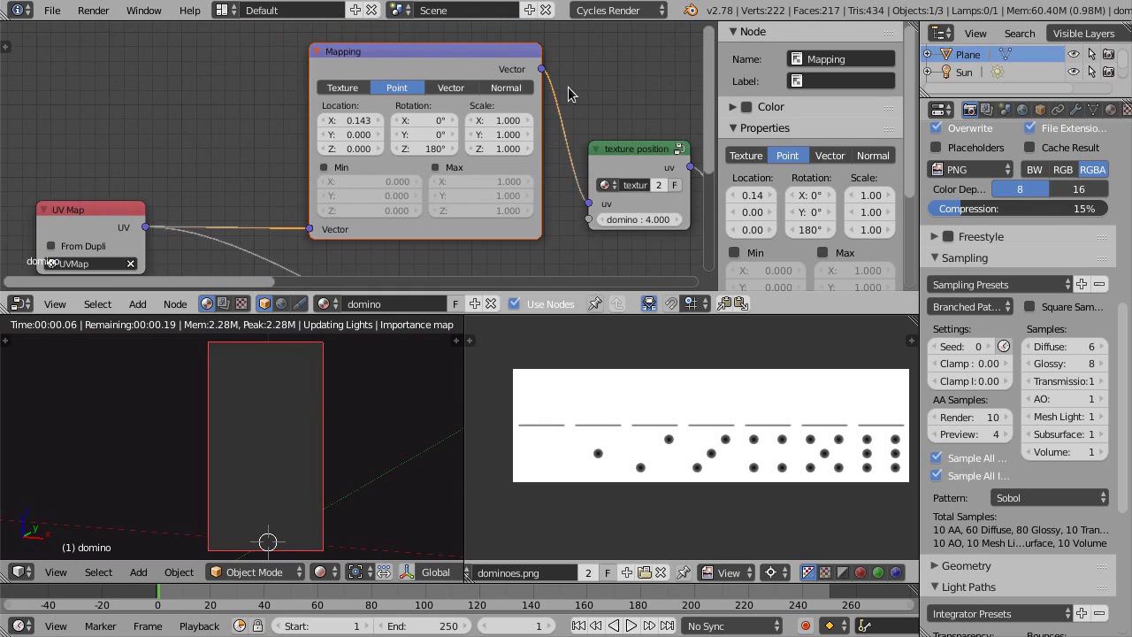
middle_drag(550, 126, 565, 198)
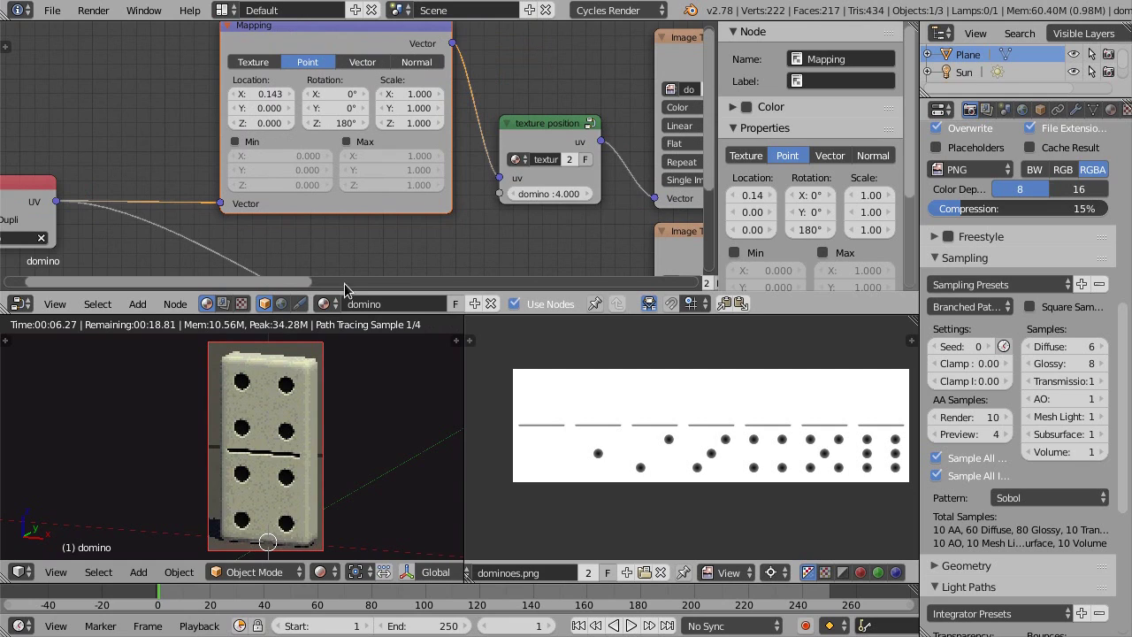
click(548, 191)
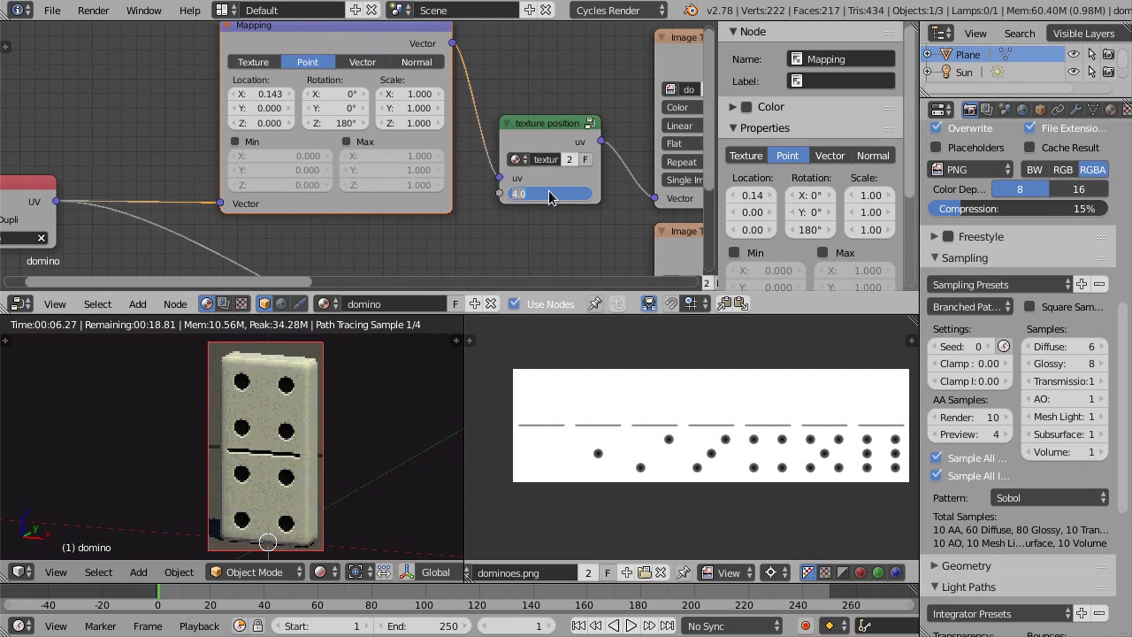
text(2)
key(Return)
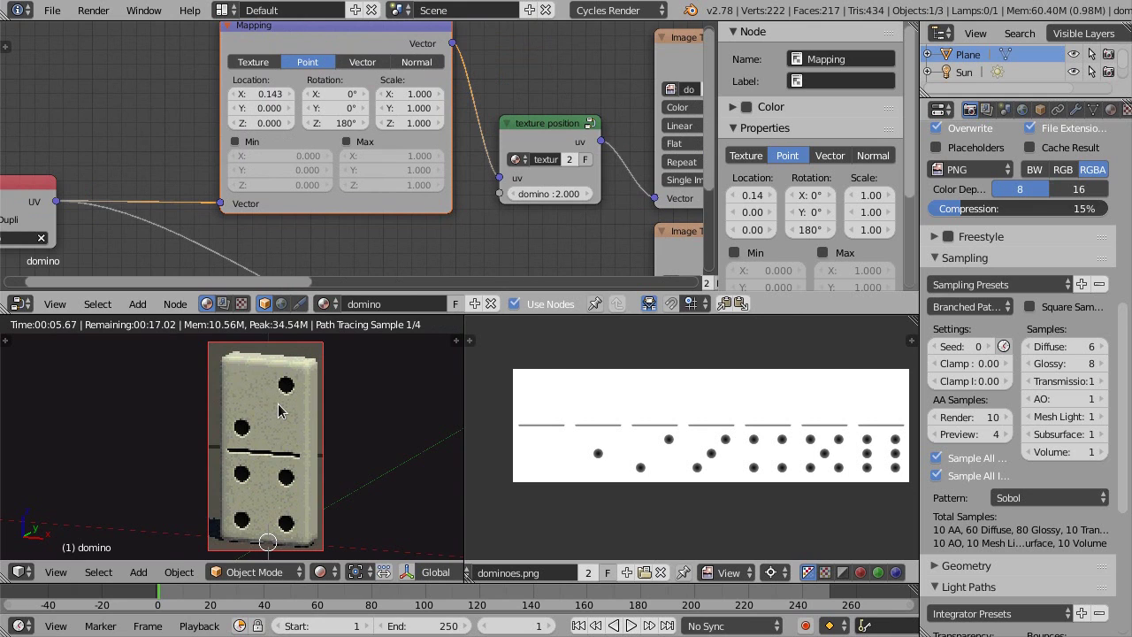
scroll(478, 165, down, 2)
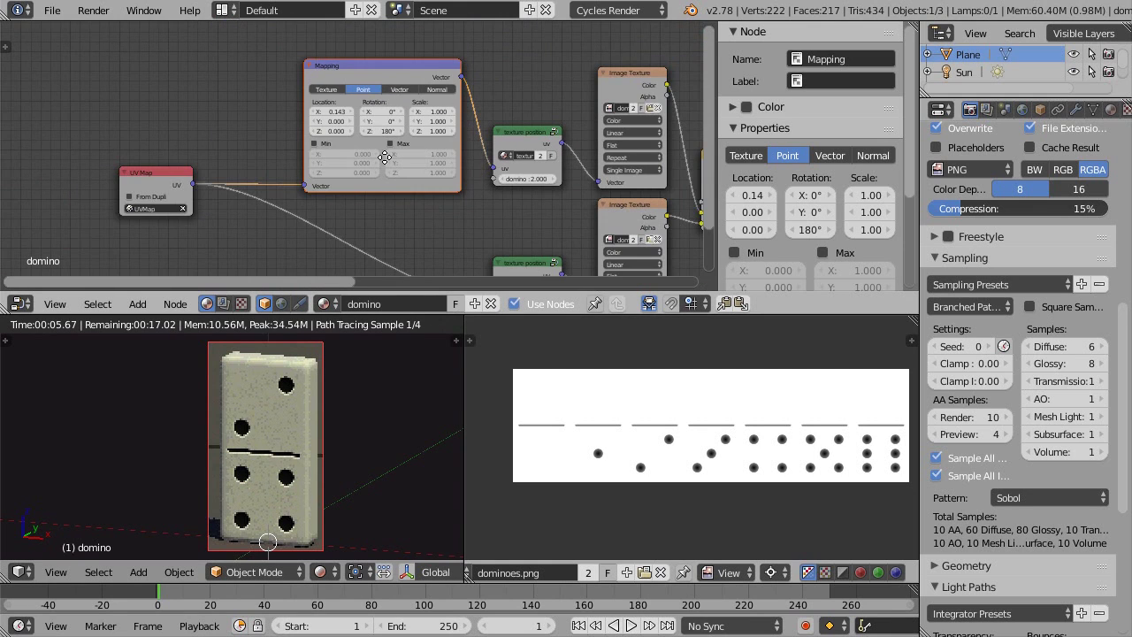
- Duplicate the domino and slide the copy along X beside the original
ctrl+scroll(392, 147, left, 3)
shift+scroll(391, 147, down, 2)
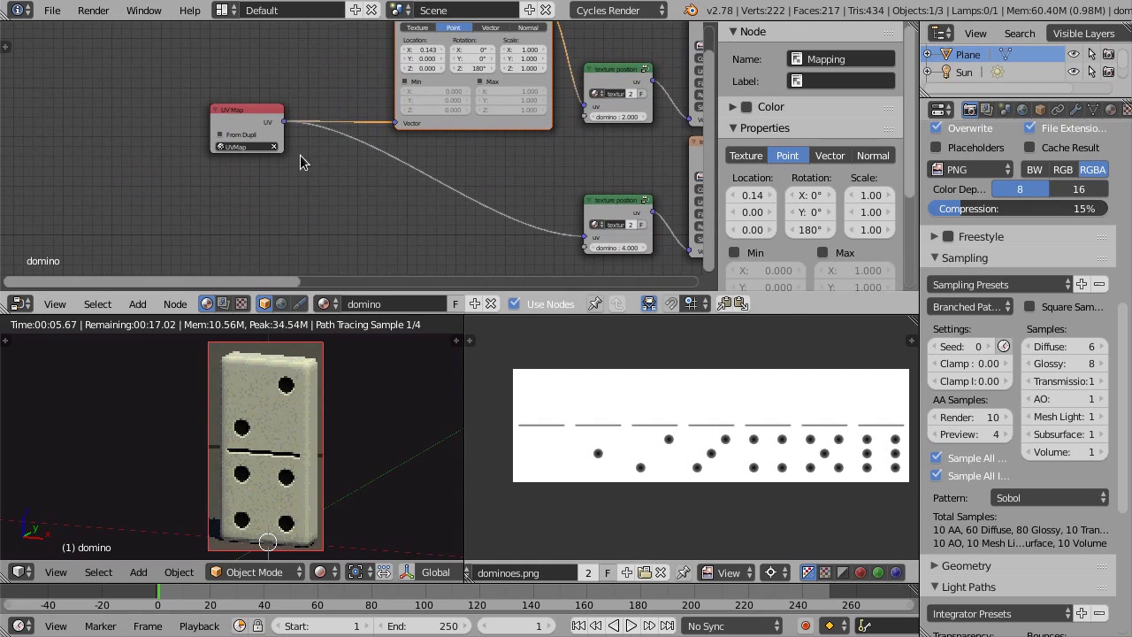
drag(249, 112, 120, 82)
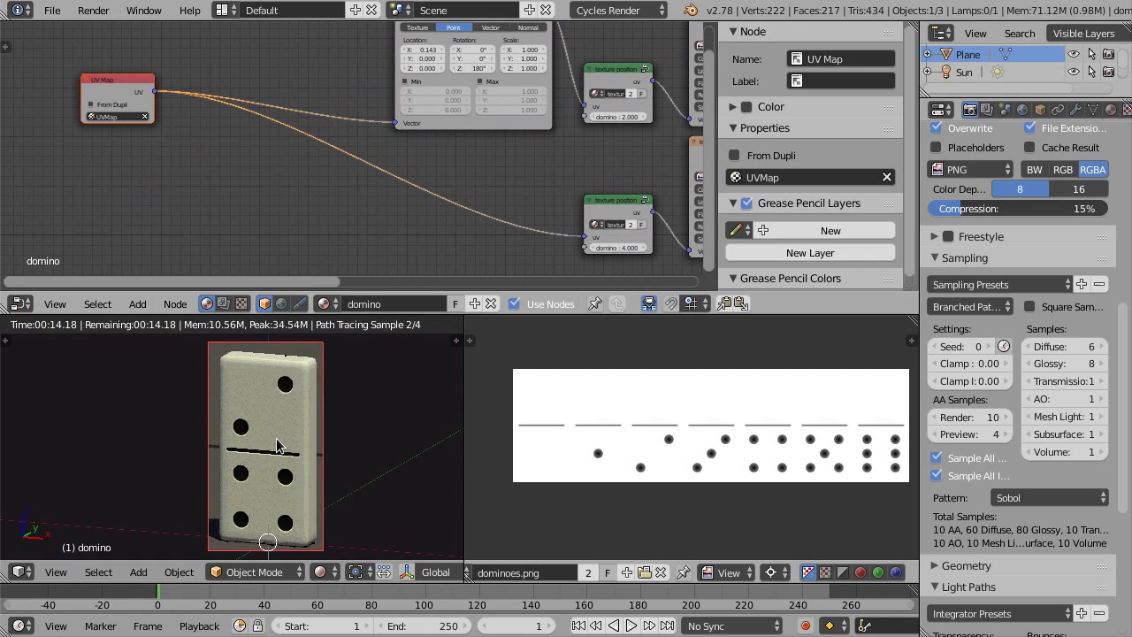
key(shift+z)
key(shift+d)
key(x)
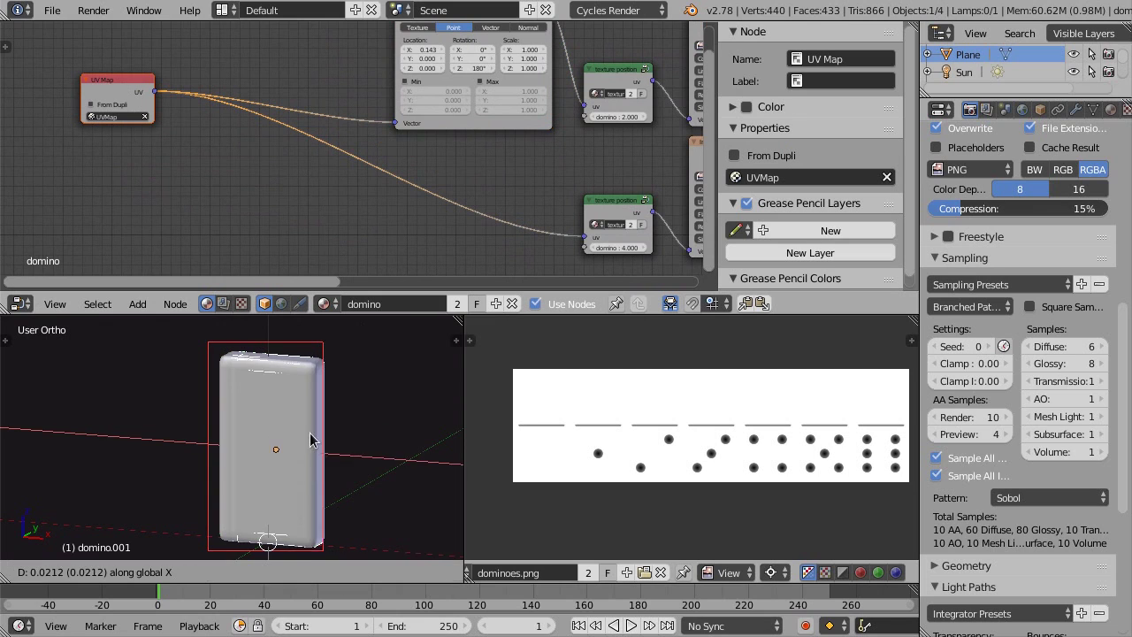
click(377, 457)
- Redraw the render region around both dominoes and switch to rendered shading
key(b)
drag(210, 347, 430, 559)
key(shift+z)
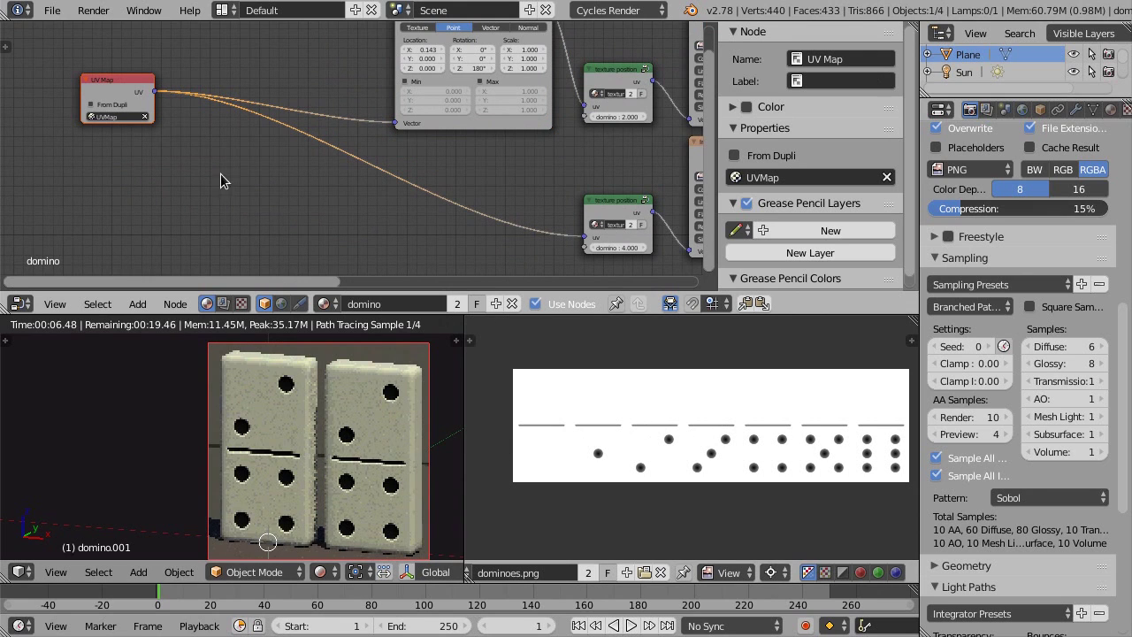
- Move the UV Map node aside to make room in the node view
middle_drag(214, 175, 310, 153)
key(g)
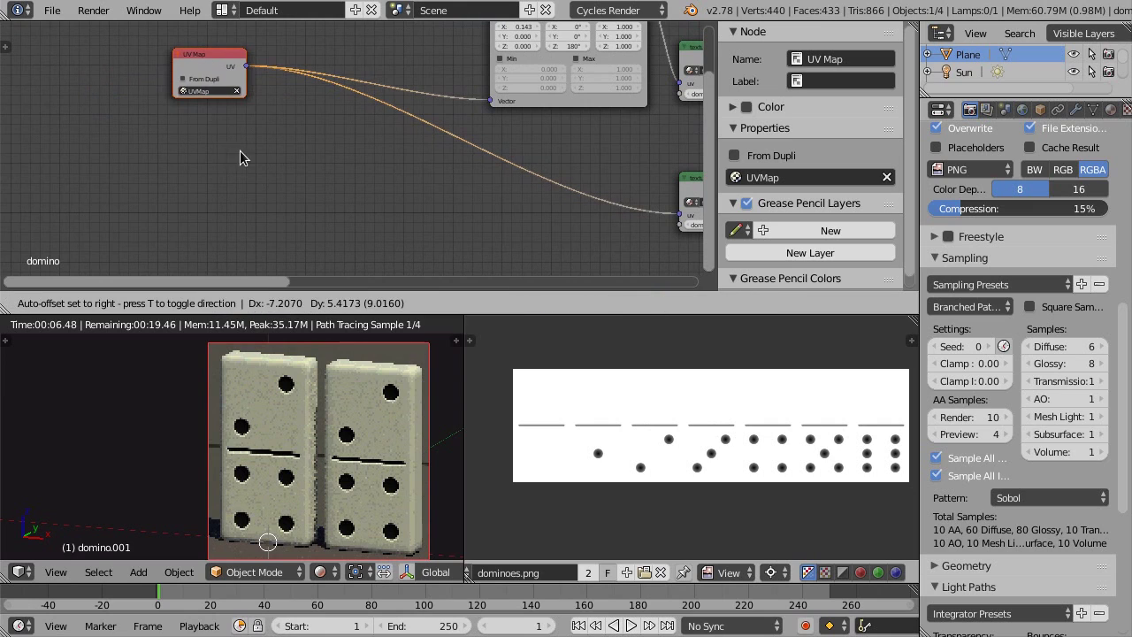
click(230, 155)
- Add an Object Info node and place it up and to the left
key(shift+a)
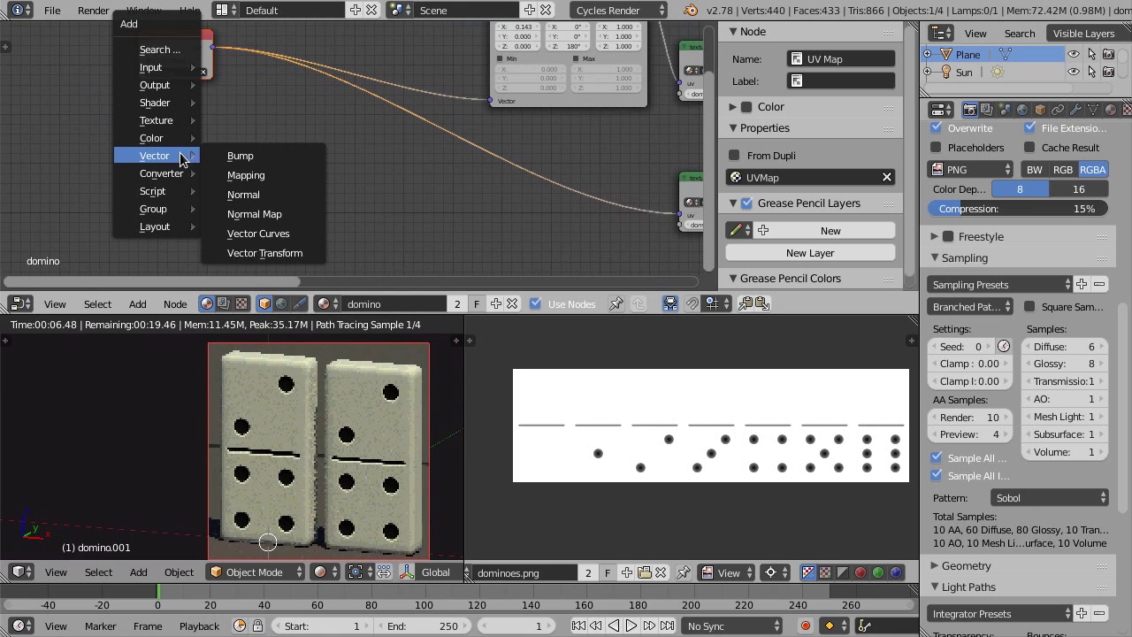
mouse_move(170, 71)
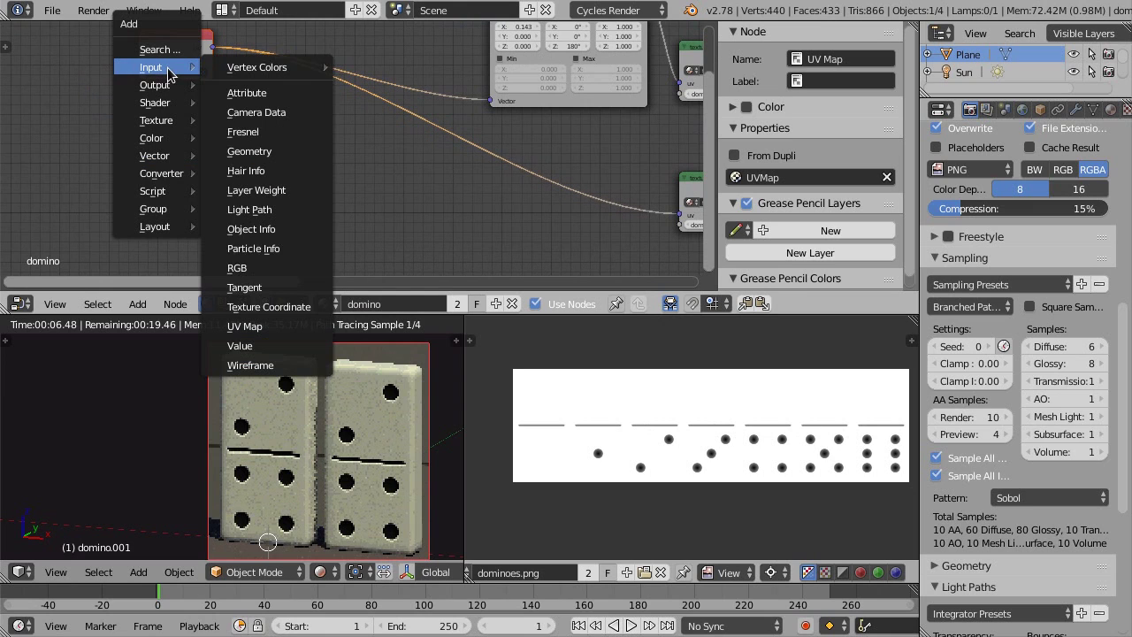
click(270, 231)
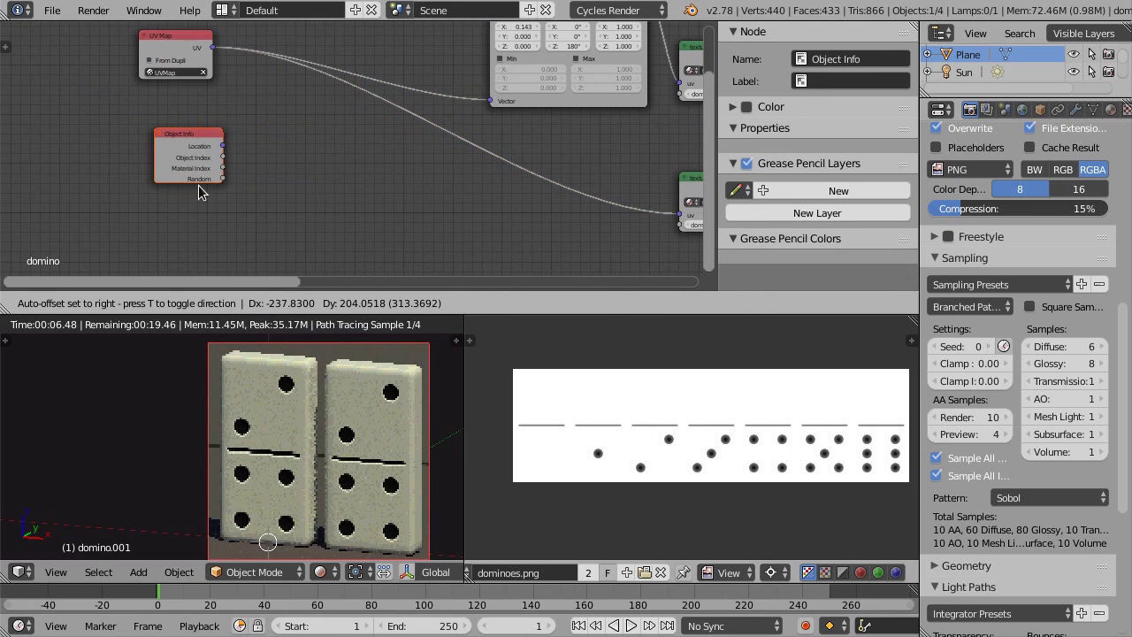
click(197, 184)
scroll(197, 183, up, 2)
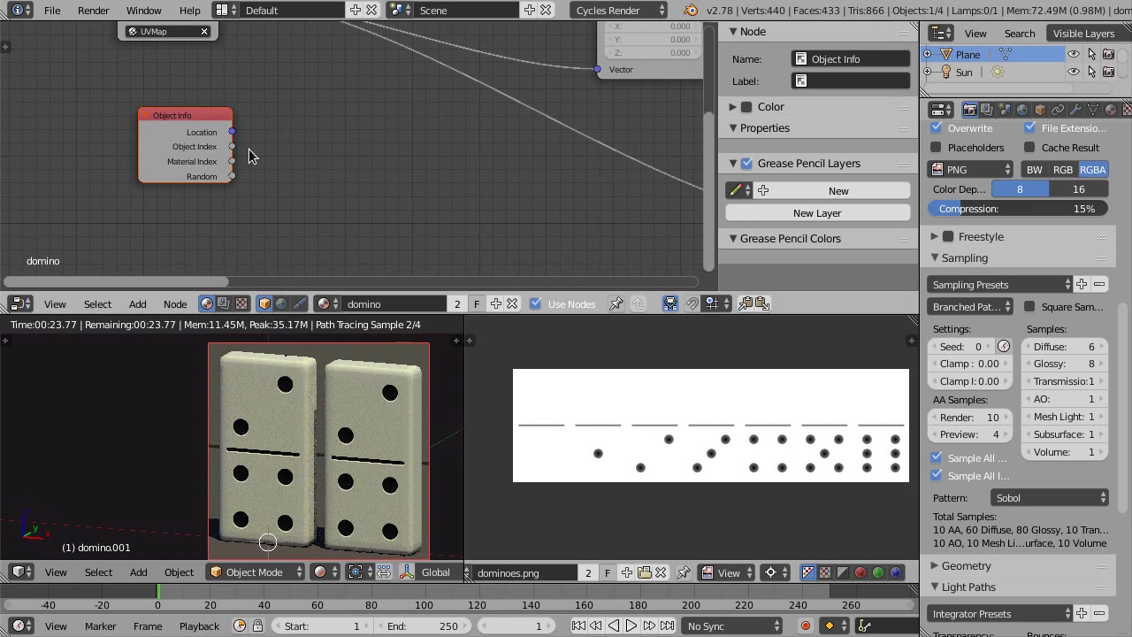
drag(187, 128, 156, 104)
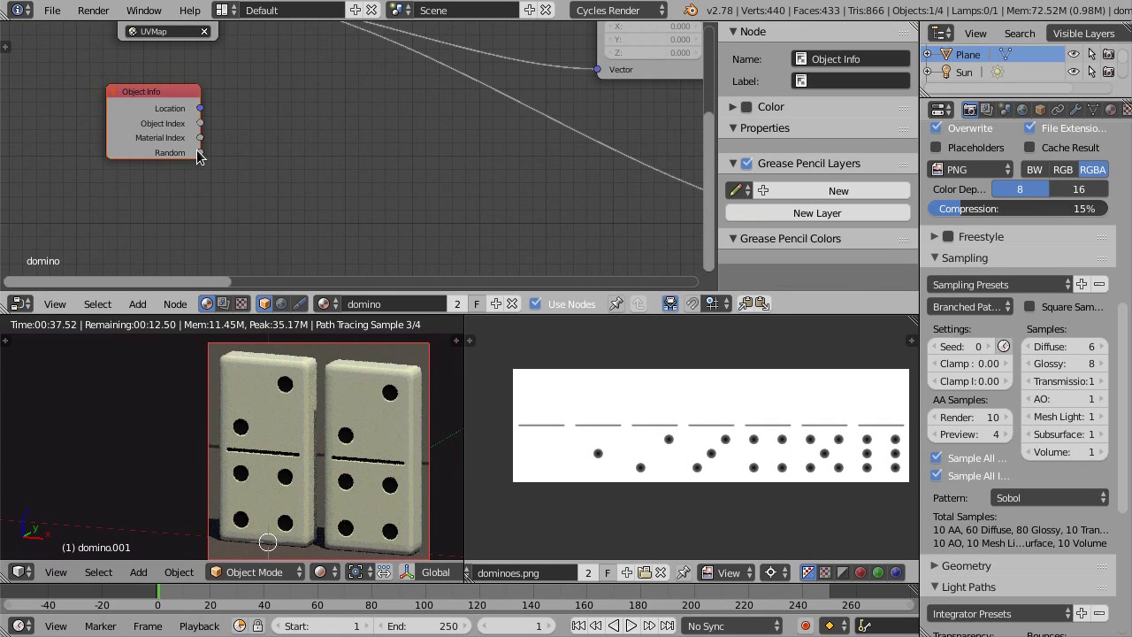
- Try pulling links from the Random output, then switch the 3D view to solid shading
drag(200, 152, 247, 171)
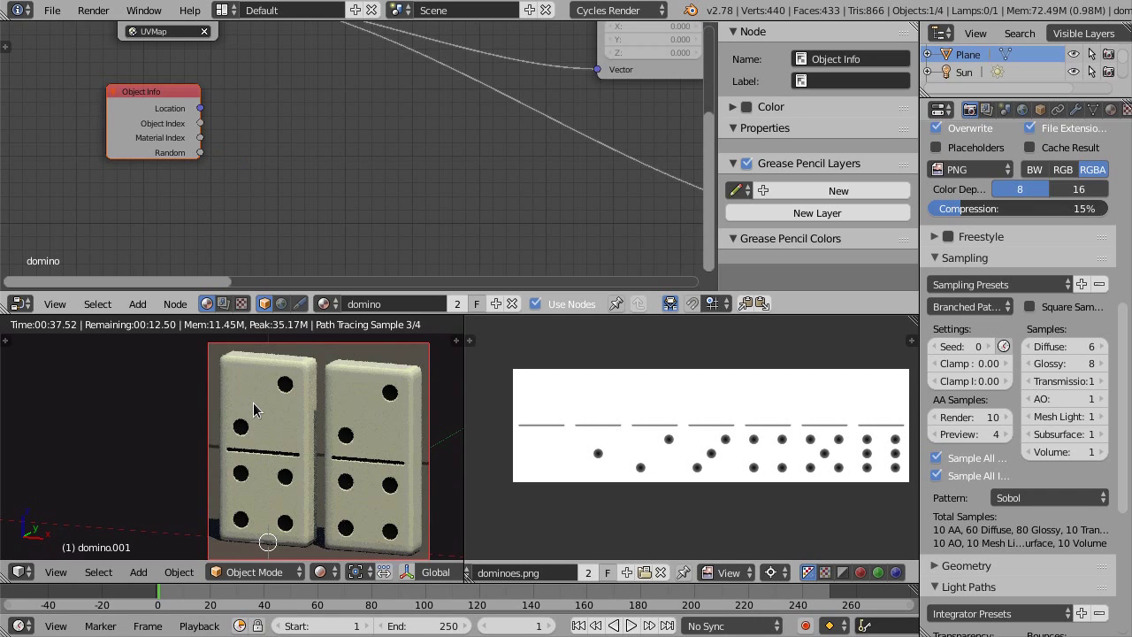
mouse_move(201, 152)
mouse_down()
mouse_move(247, 161)
mouse_move(252, 176)
mouse_move(218, 181)
mouse_move(208, 168)
mouse_up()
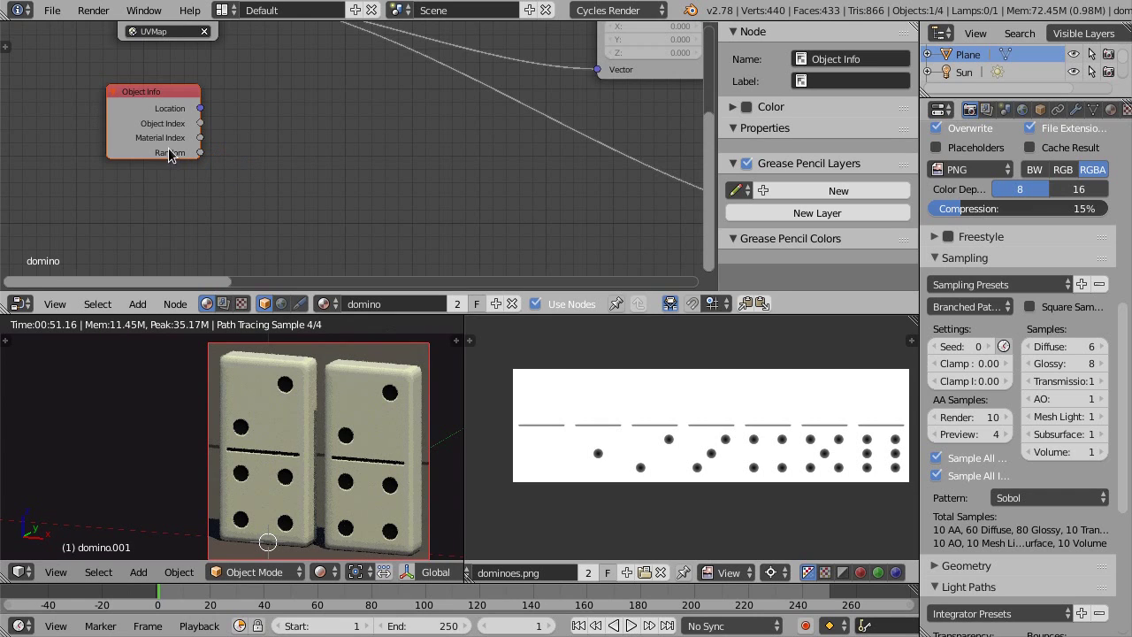
middle_drag(239, 179, 220, 170)
key(shift+z)
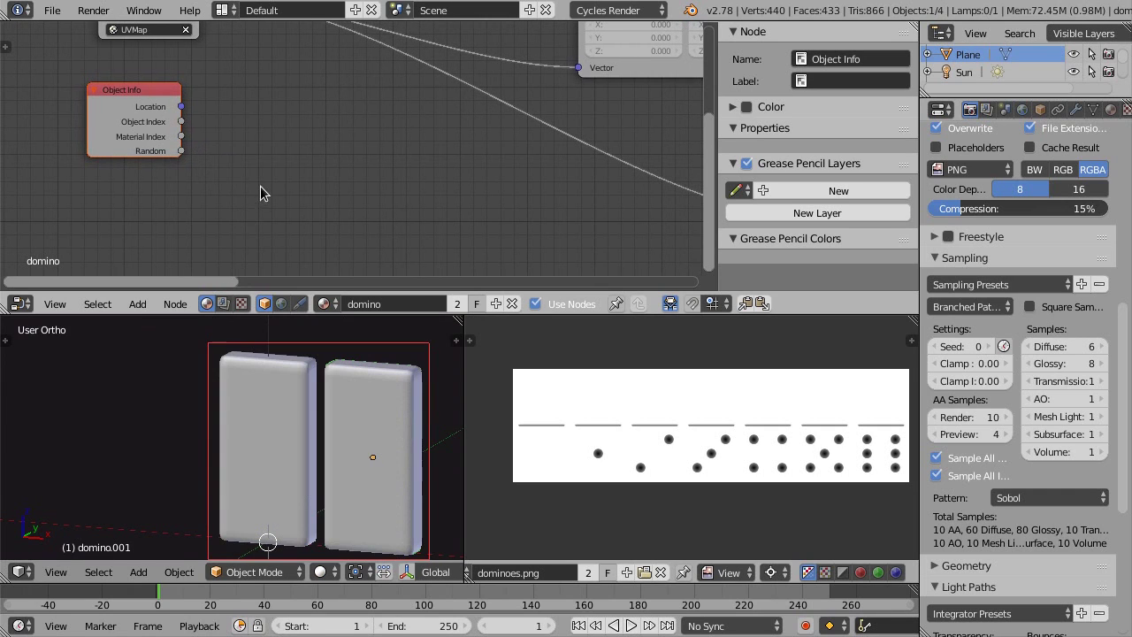
- Move the Object Info node further left of the other nodes
key(g)
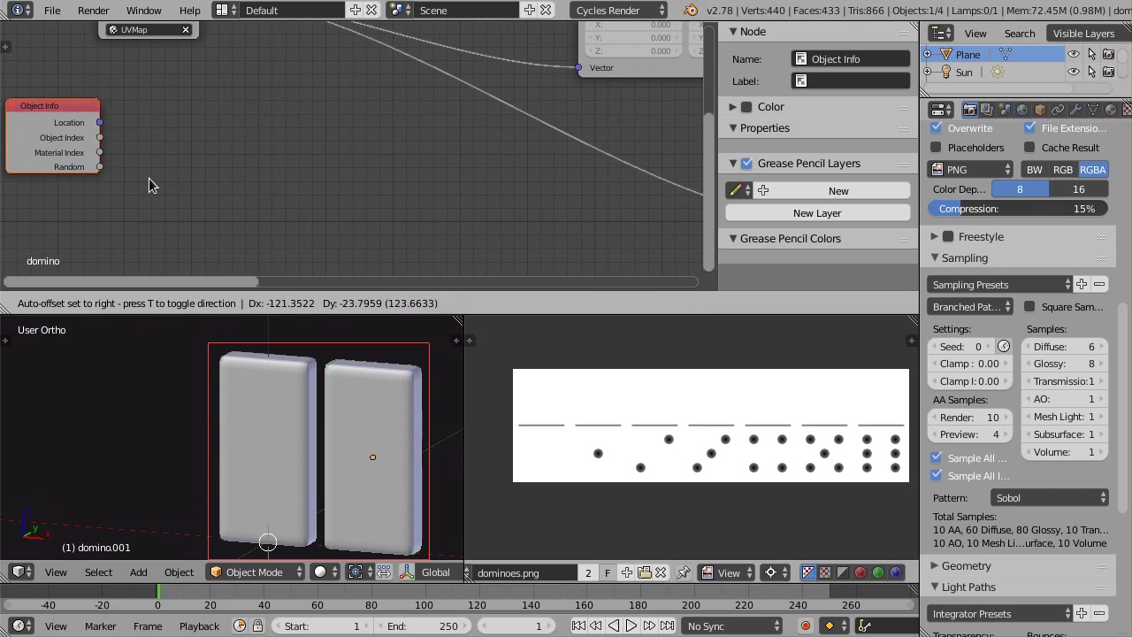
click(153, 176)
middle_drag(176, 168, 253, 134)
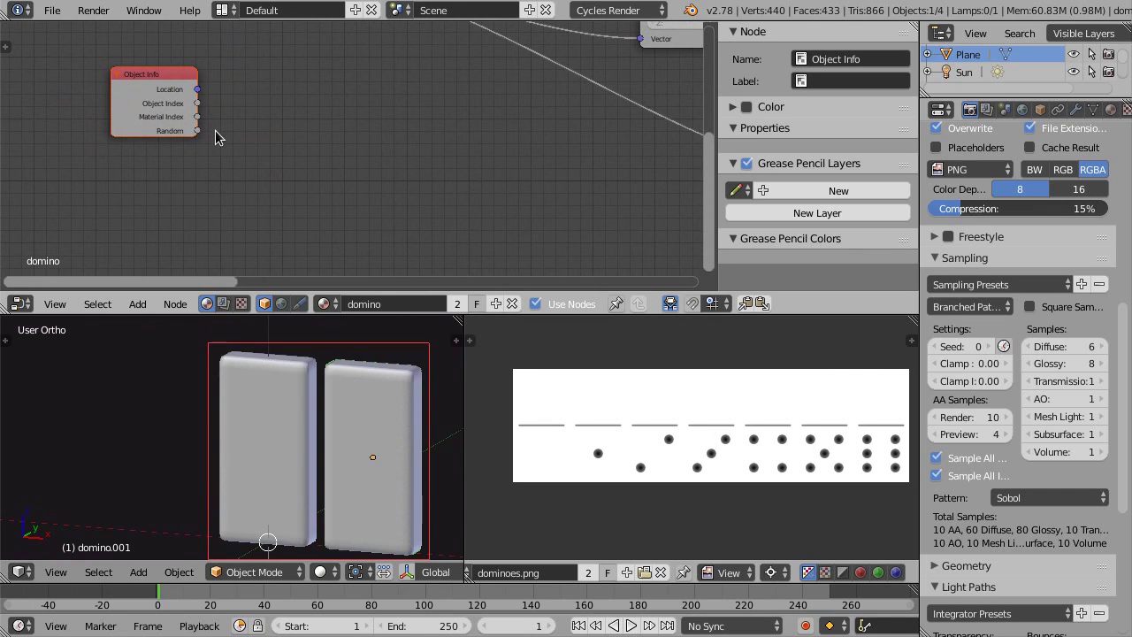
key(g)
click(174, 134)
key(shift+a)
mouse_move(235, 165)
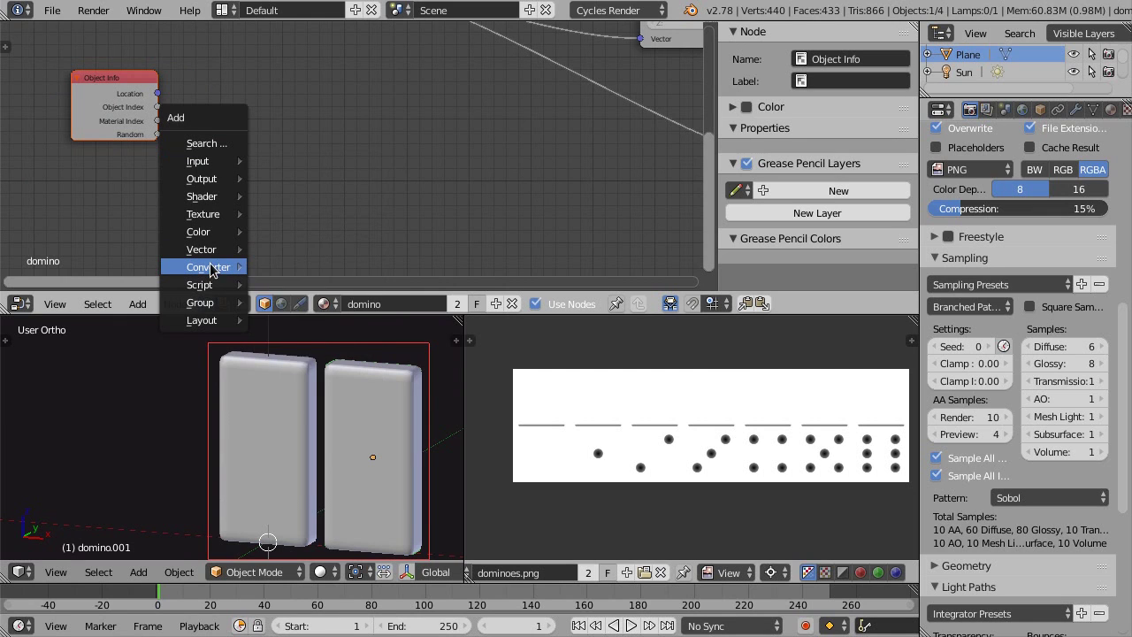
- Add a Math node set to Subtract with its second value at 1
mouse_move(209, 270)
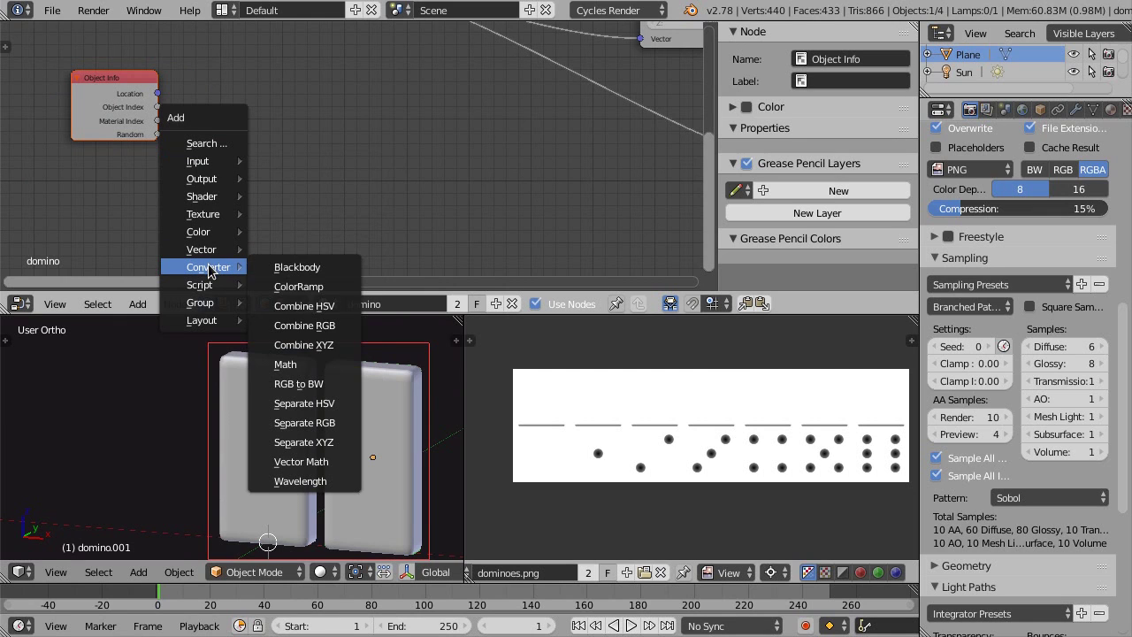
click(319, 367)
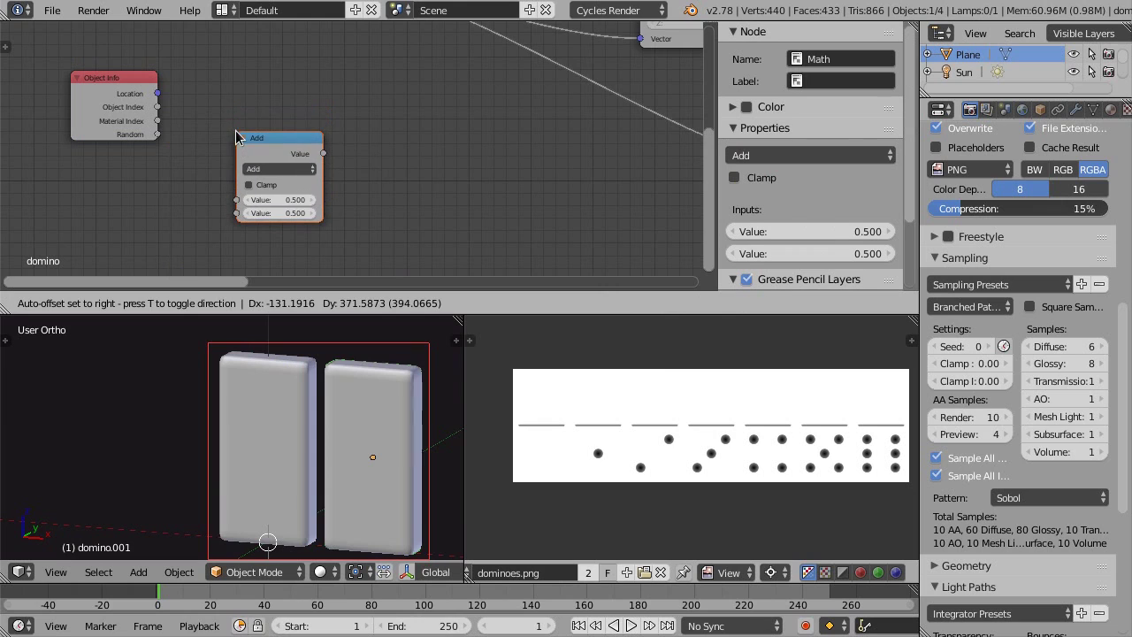
click(237, 138)
scroll(182, 191, up, 1)
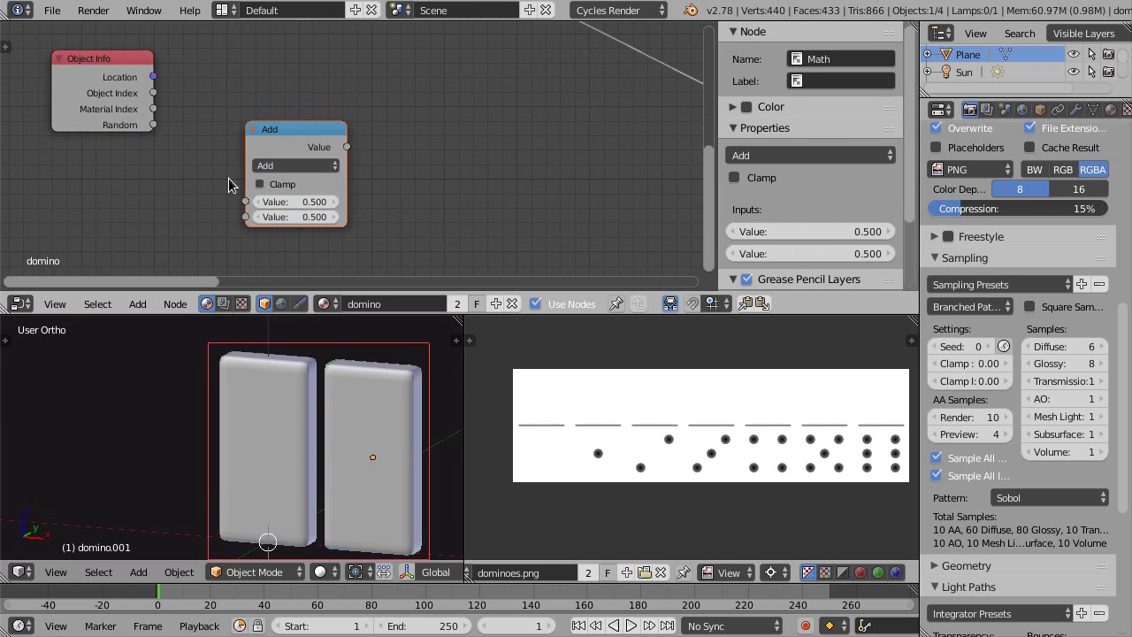
click(276, 168)
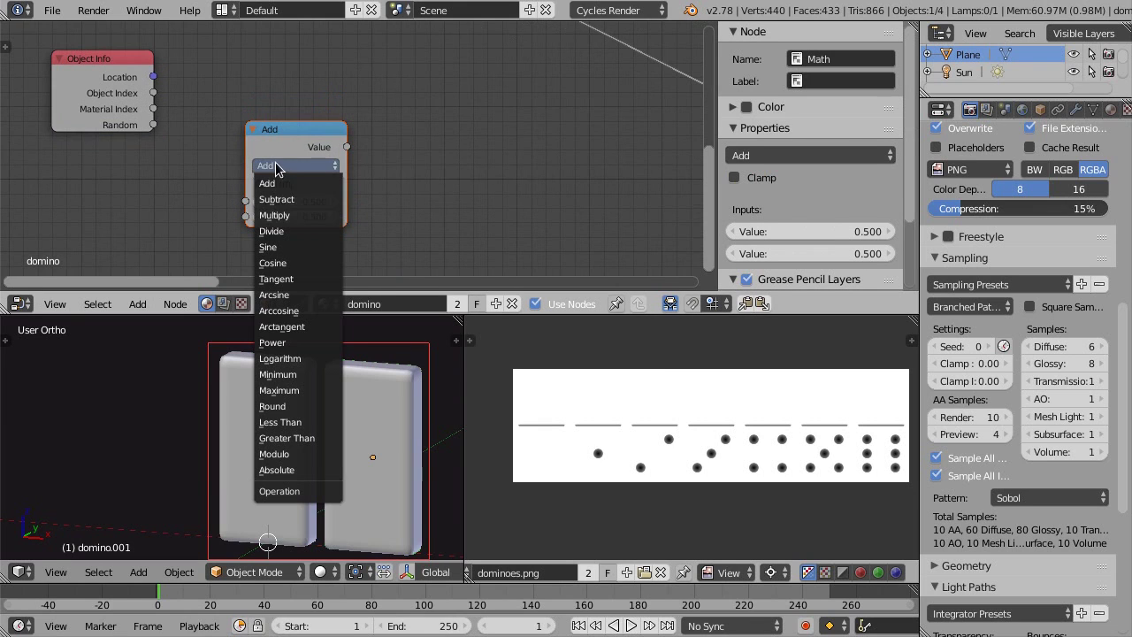
click(305, 198)
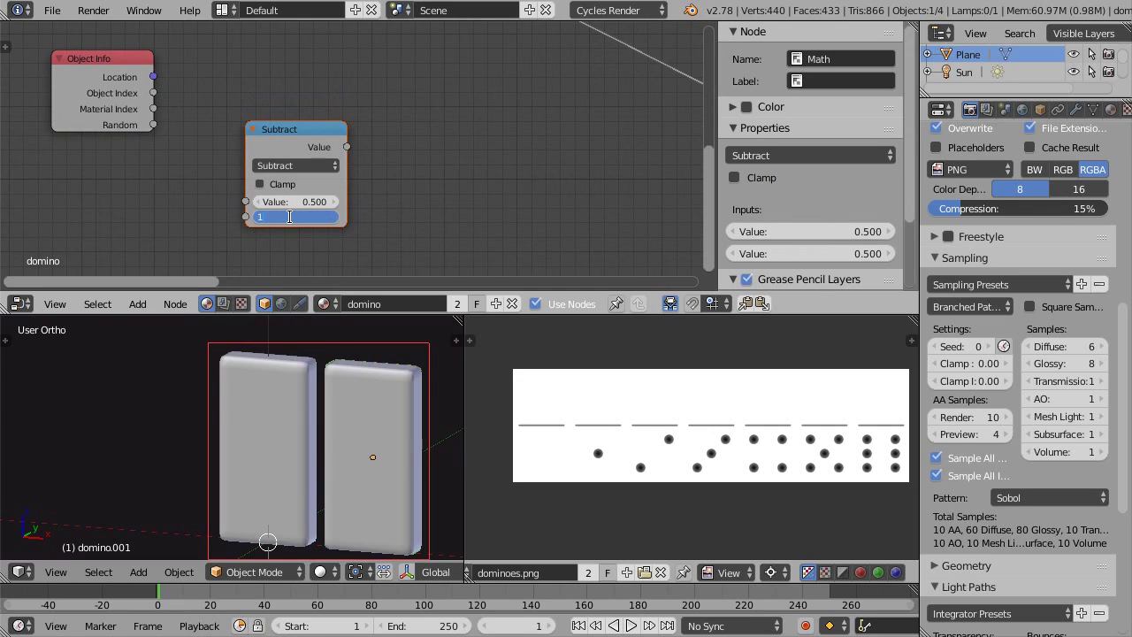
key(Return)
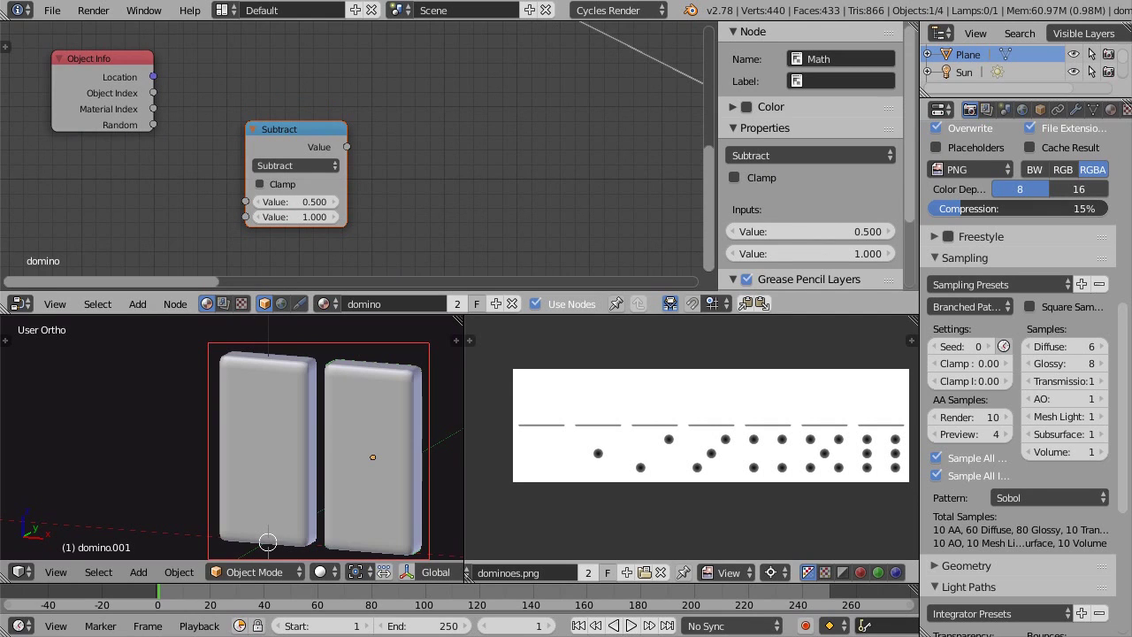
- Reposition the Object Info node up and left of the Subtract node
middle_drag(406, 171, 386, 168)
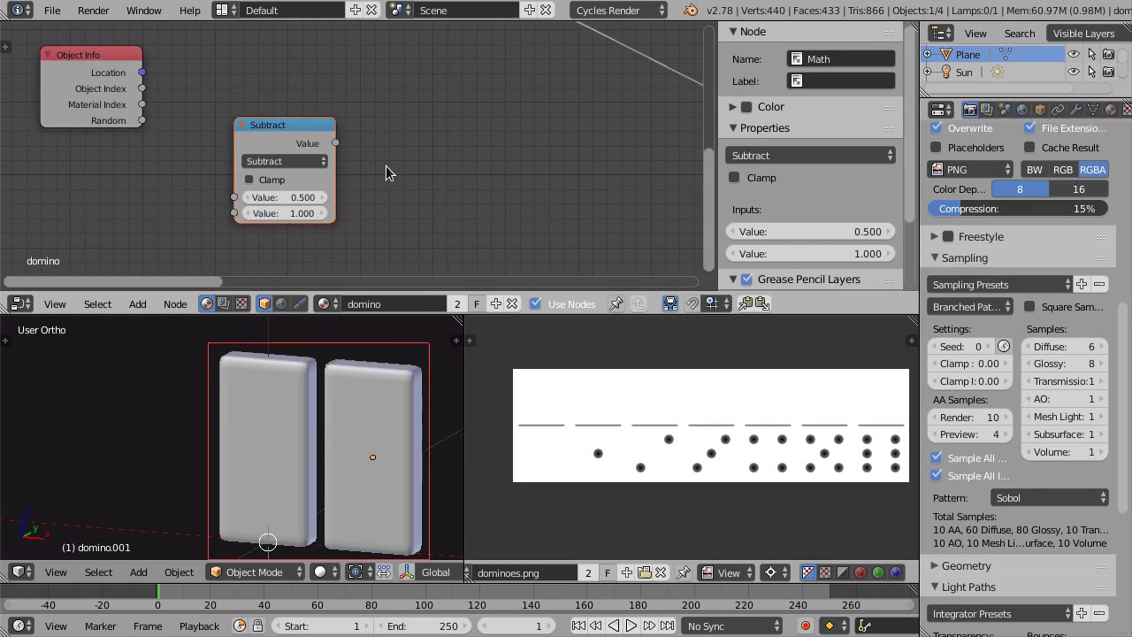
click(104, 112)
key(g)
click(111, 148)
key(shift+a)
mouse_move(422, 195)
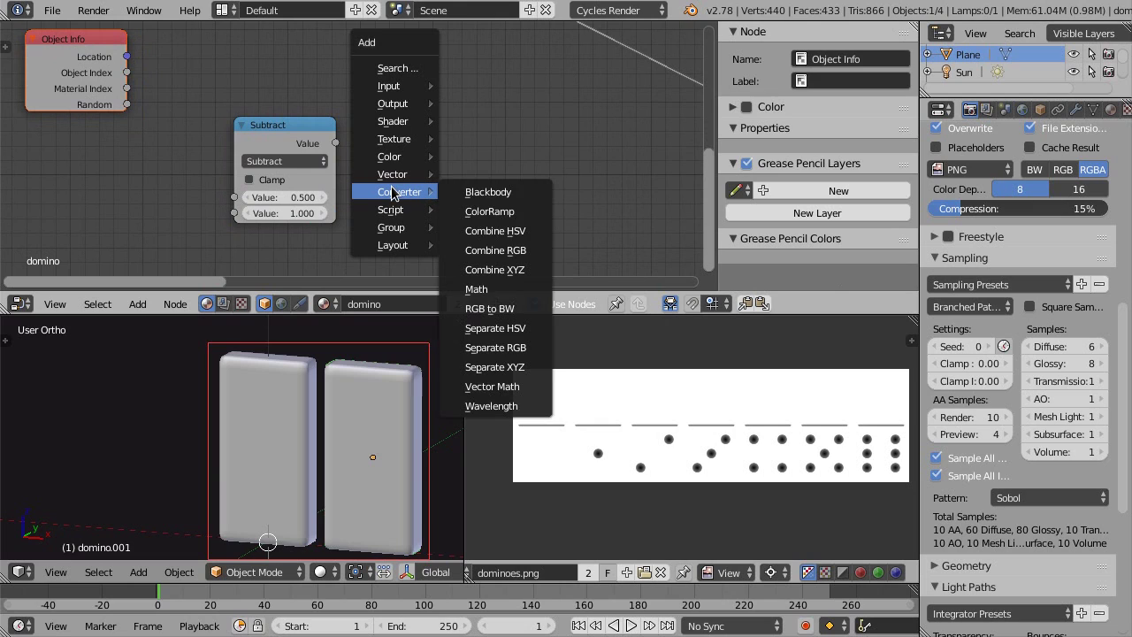
- Add a Power Math node with base 10, its exponent fed by the Subtract result
click(509, 289)
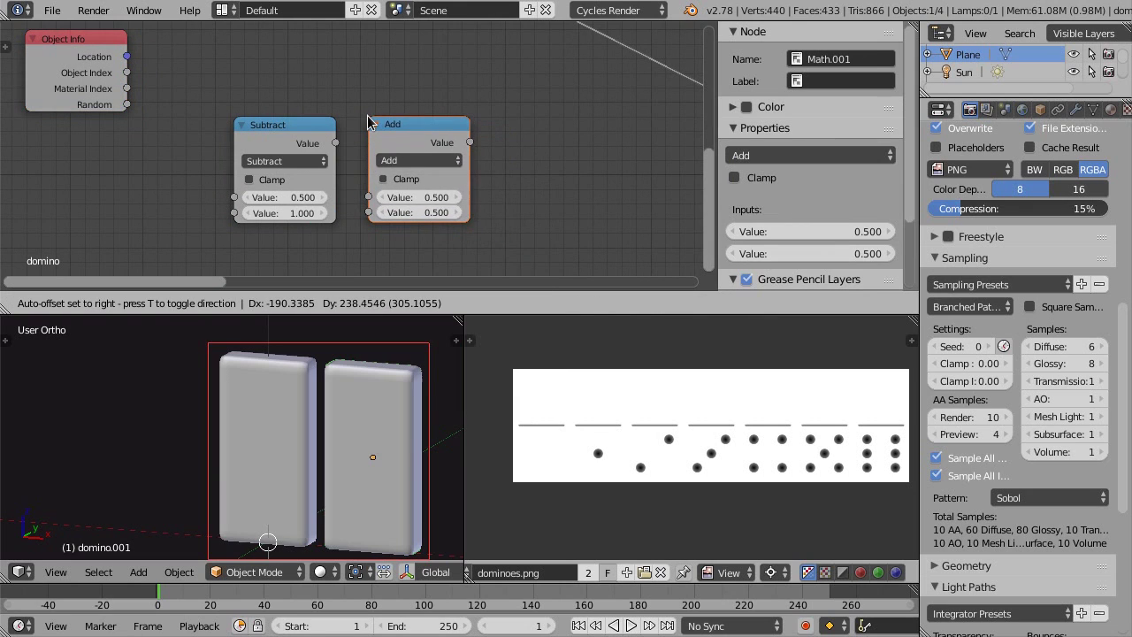
click(367, 122)
click(419, 161)
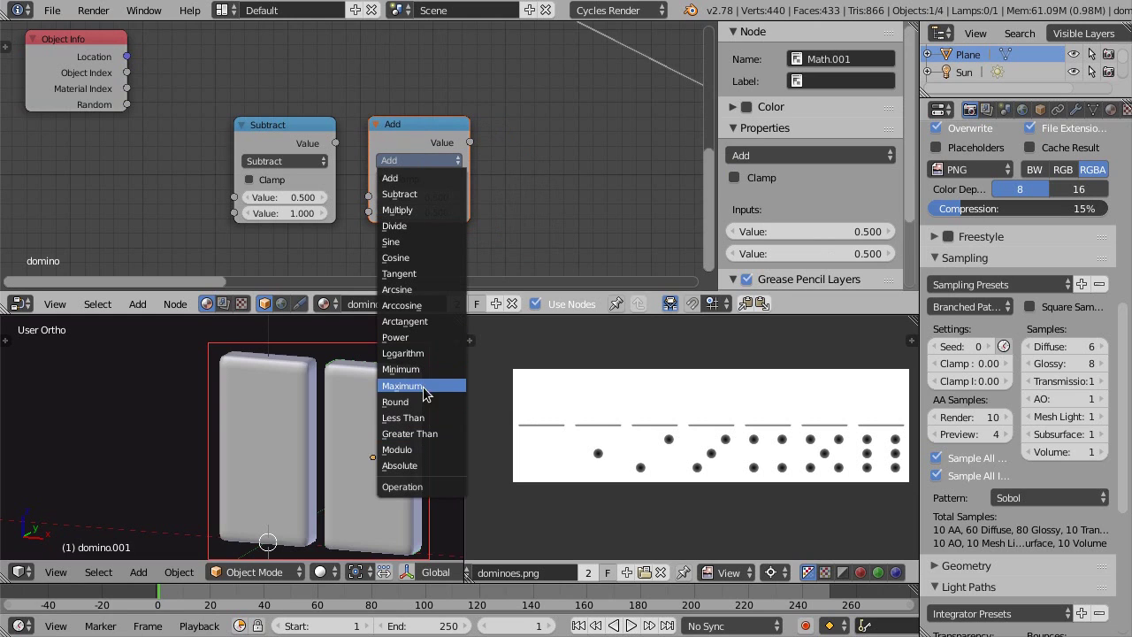
click(405, 337)
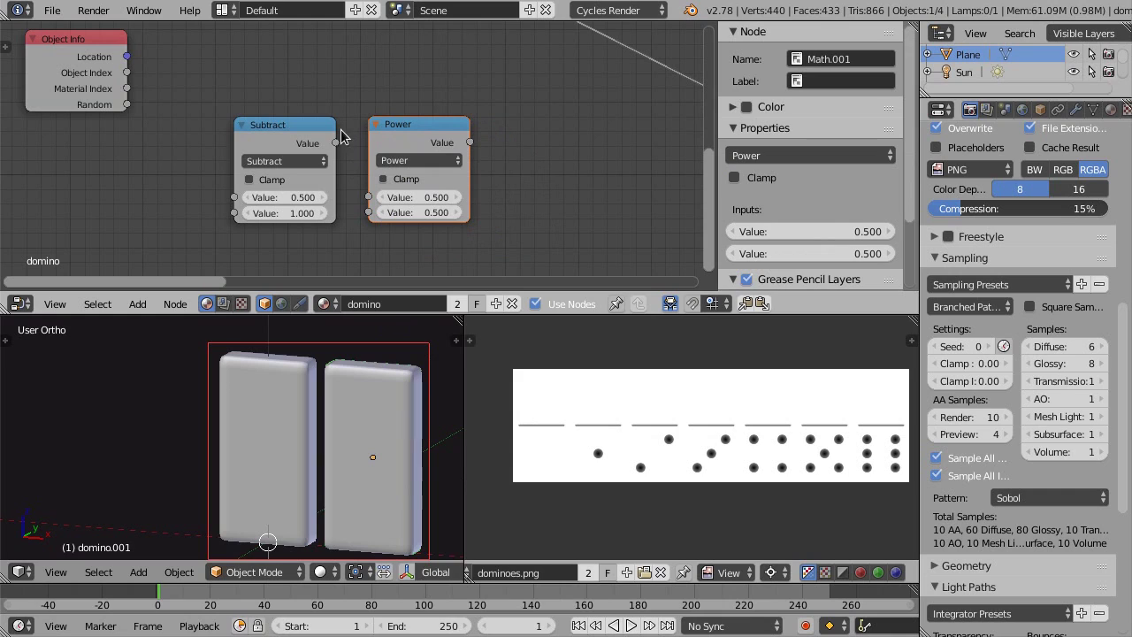
drag(336, 142, 412, 213)
click(423, 198)
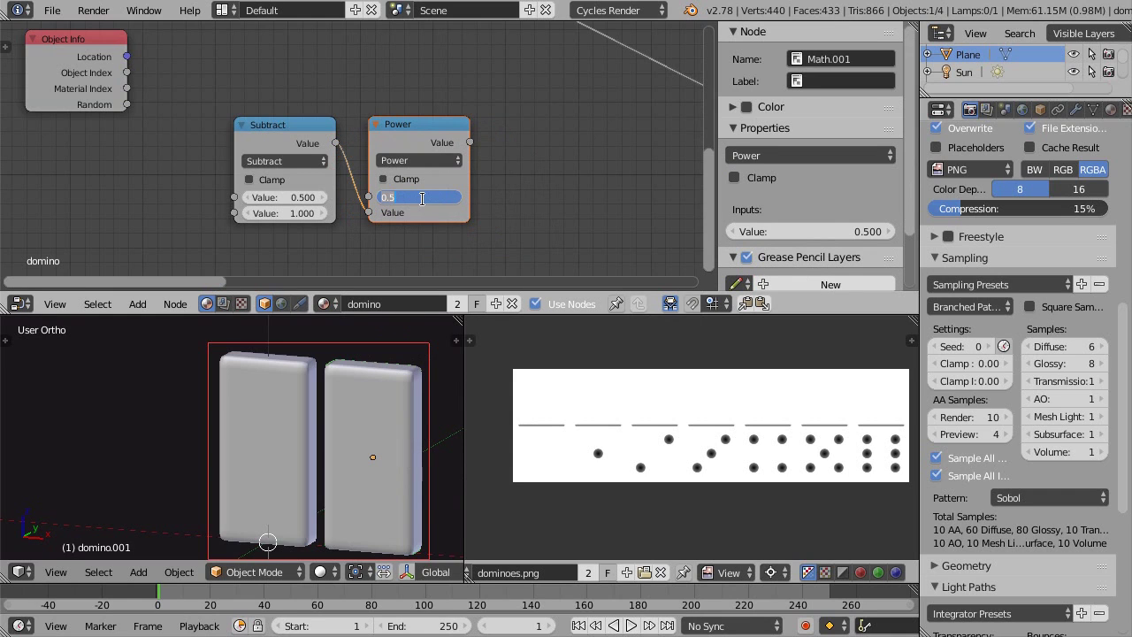
text(10)
key(Return)
middle_drag(480, 182, 440, 189)
- Add a Multiply Math node taking the Power result and Object Info's Random output
key(shift+a)
mouse_move(469, 204)
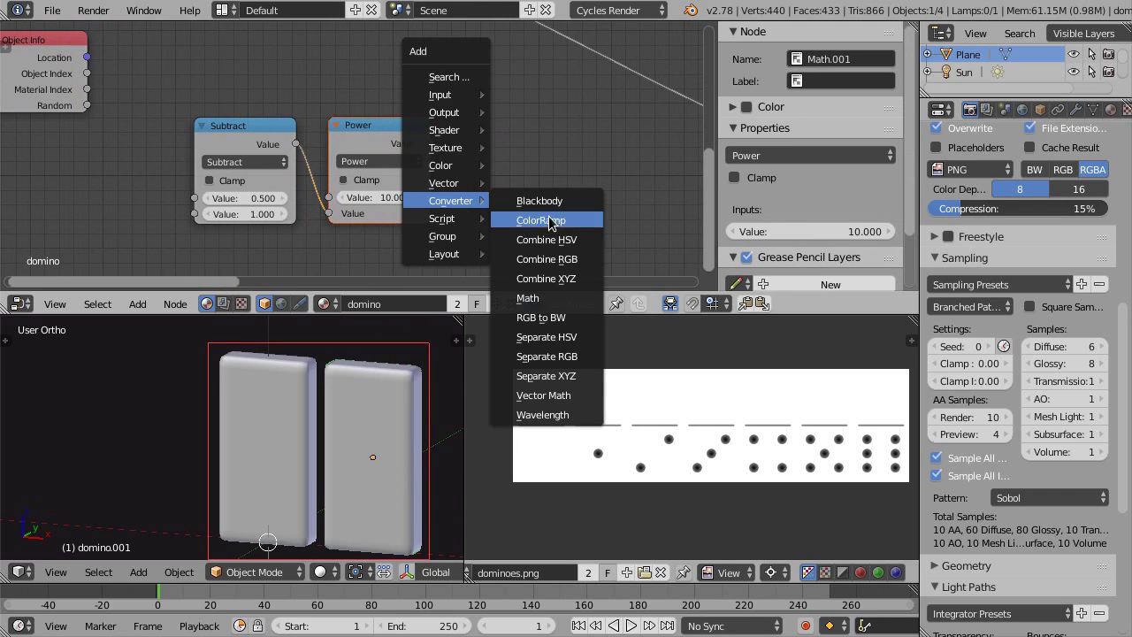
click(548, 299)
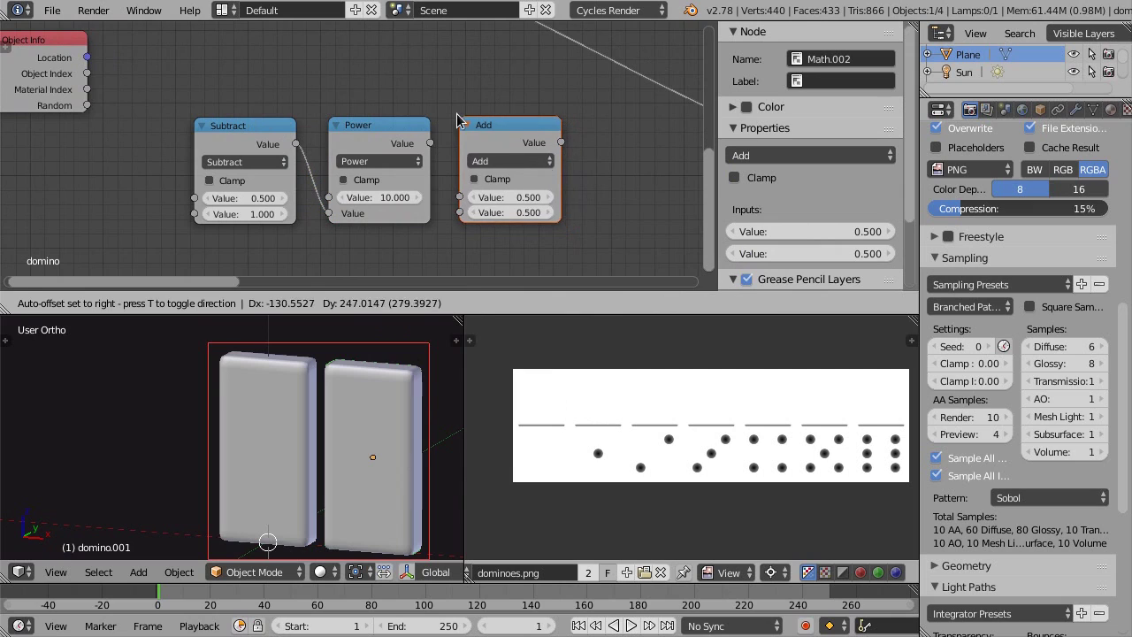
click(457, 121)
click(511, 160)
click(500, 209)
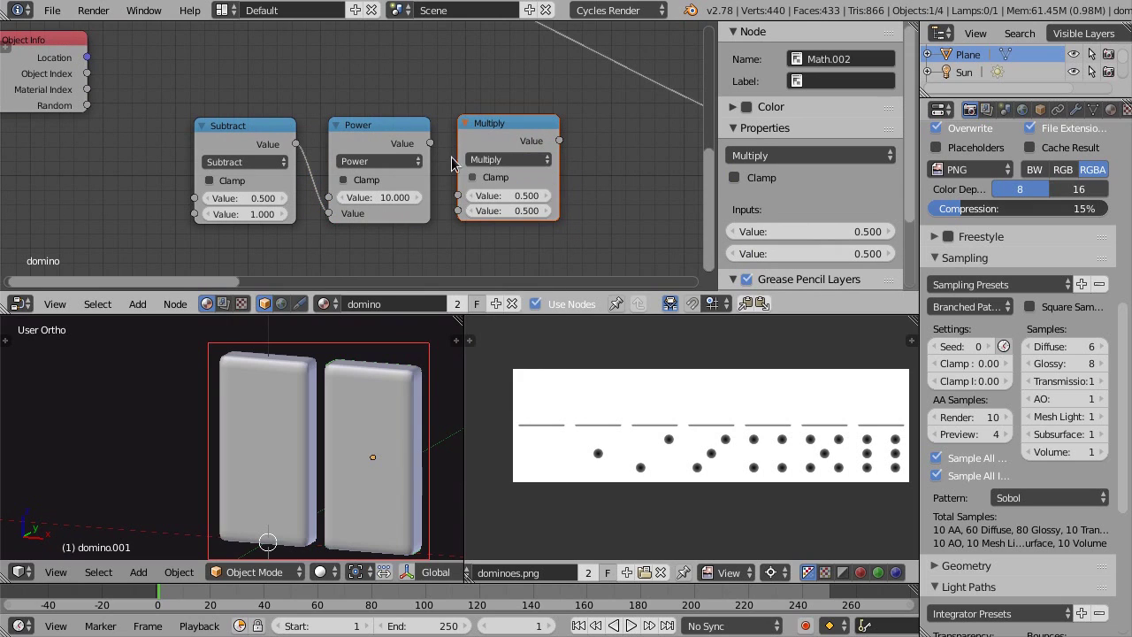
drag(430, 144, 459, 216)
drag(87, 105, 456, 196)
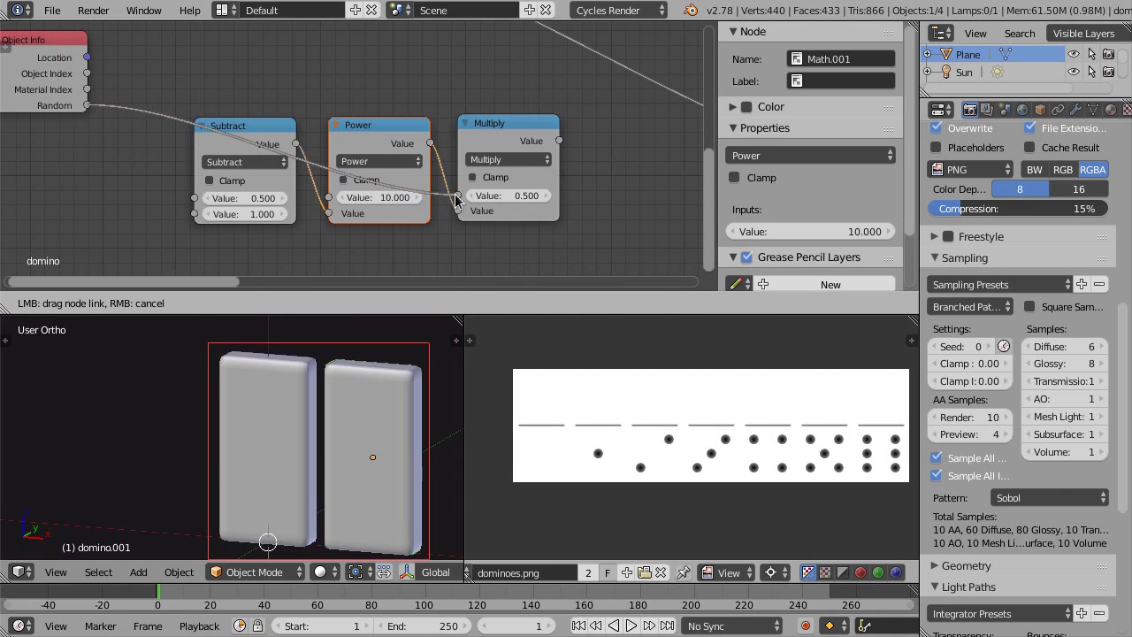
- Move the Subtract, Power and Multiply nodes together to a new position
middle_drag(499, 204, 363, 192)
click(331, 120)
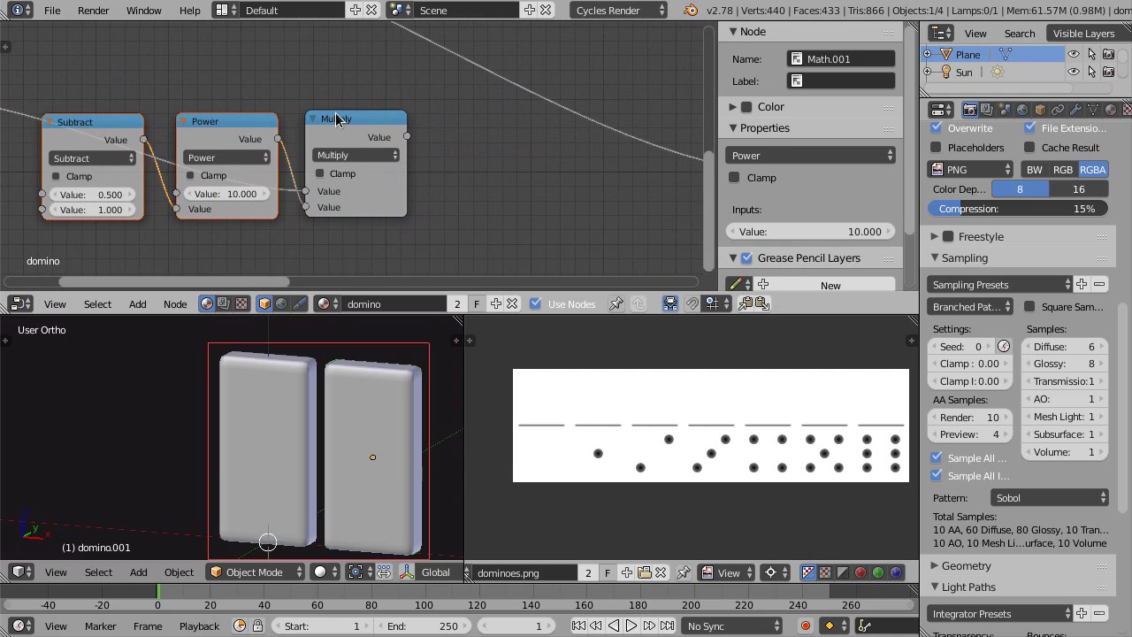
key(g)
click(449, 204)
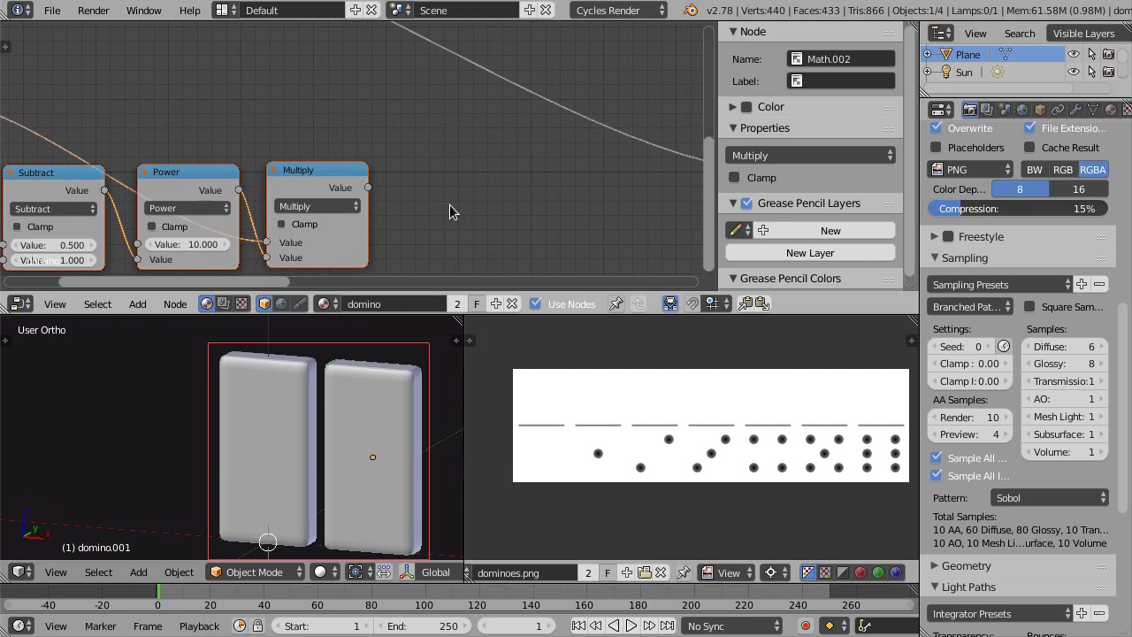
middle_drag(449, 205, 464, 151)
key(shift+a)
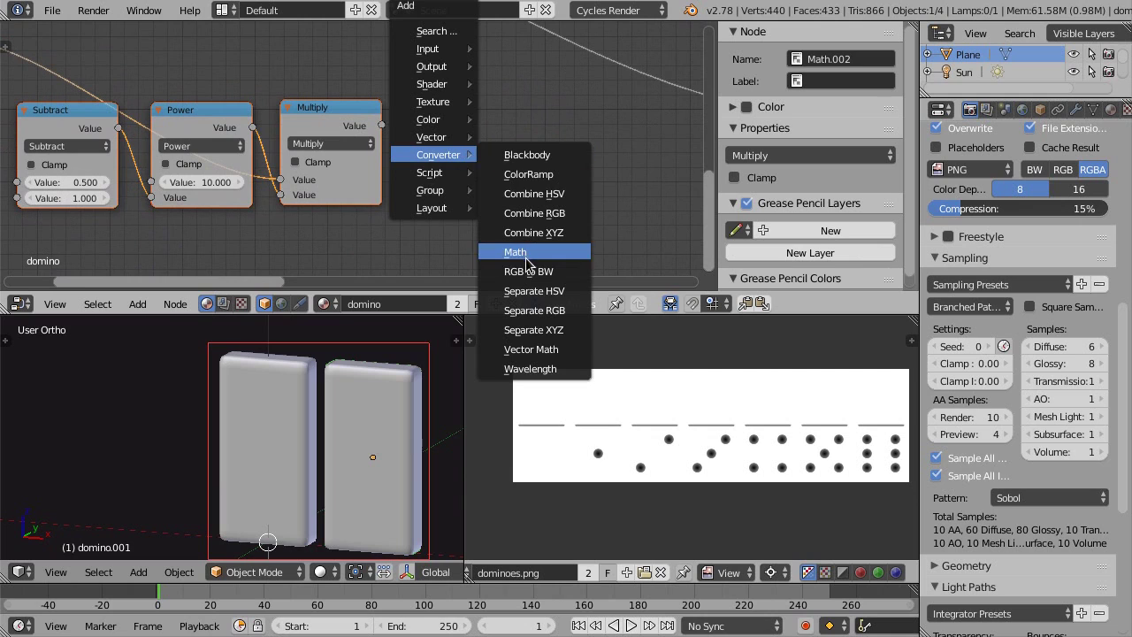
- Add a Modulo Math node with divisor 1, fed by the Multiply result, Clamp left off
mouse_move(432, 176)
mouse_move(446, 155)
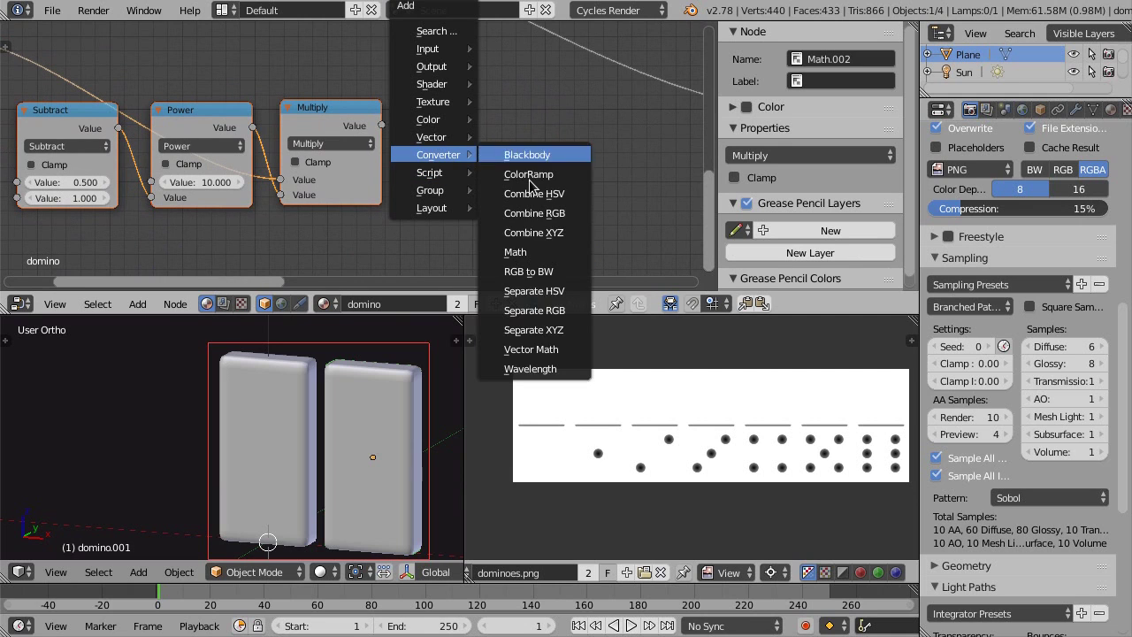
click(509, 253)
click(438, 135)
click(442, 162)
click(453, 145)
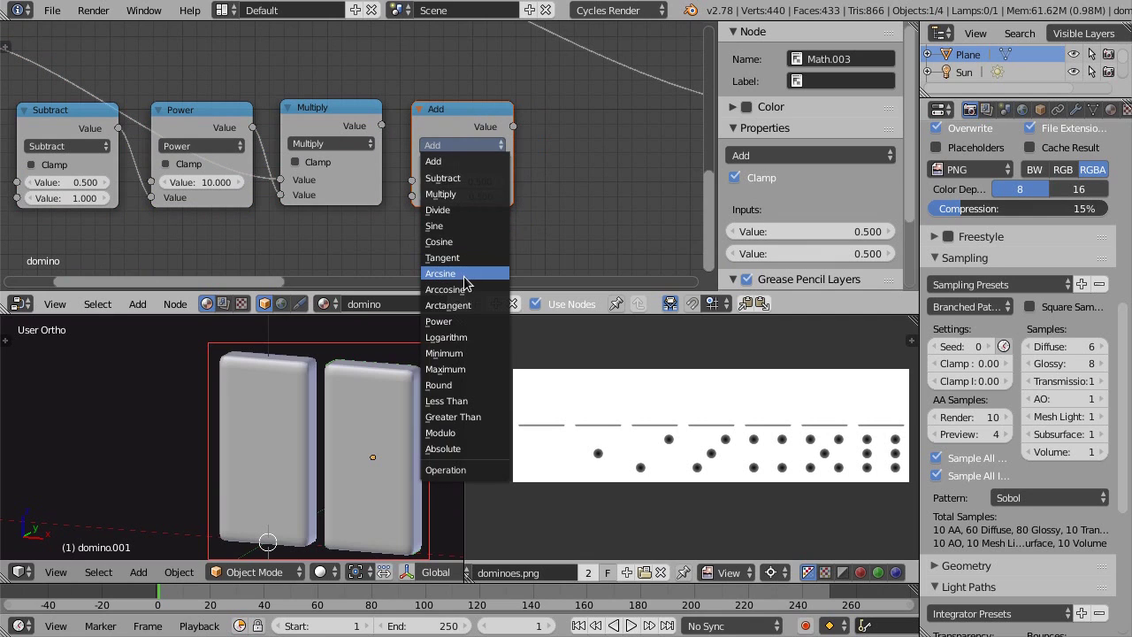
click(469, 161)
click(473, 161)
click(458, 146)
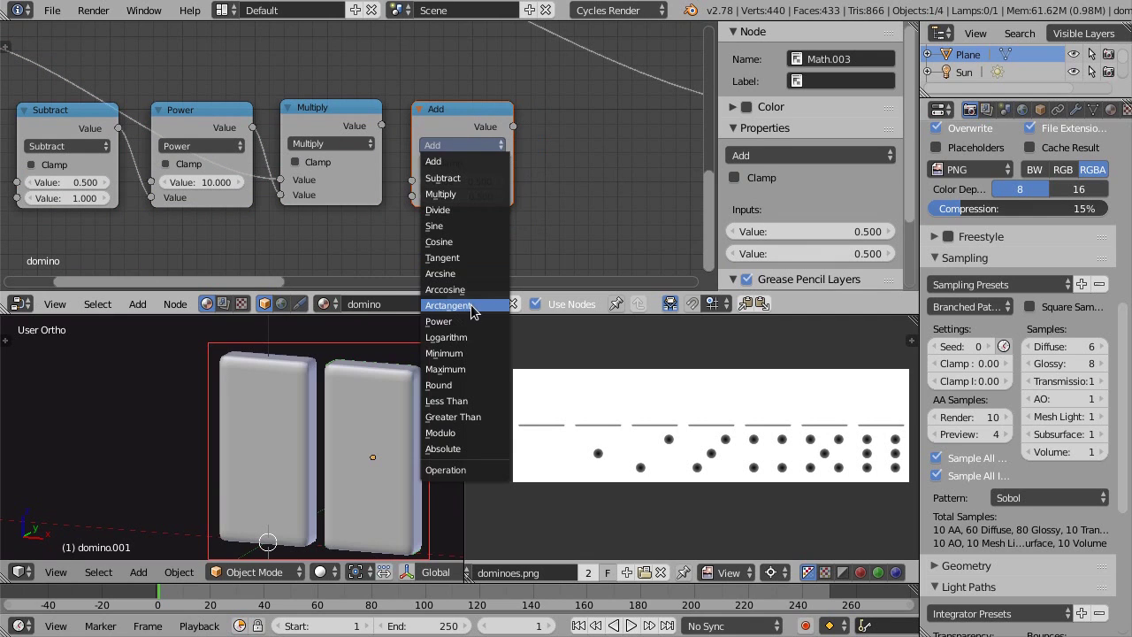
click(446, 432)
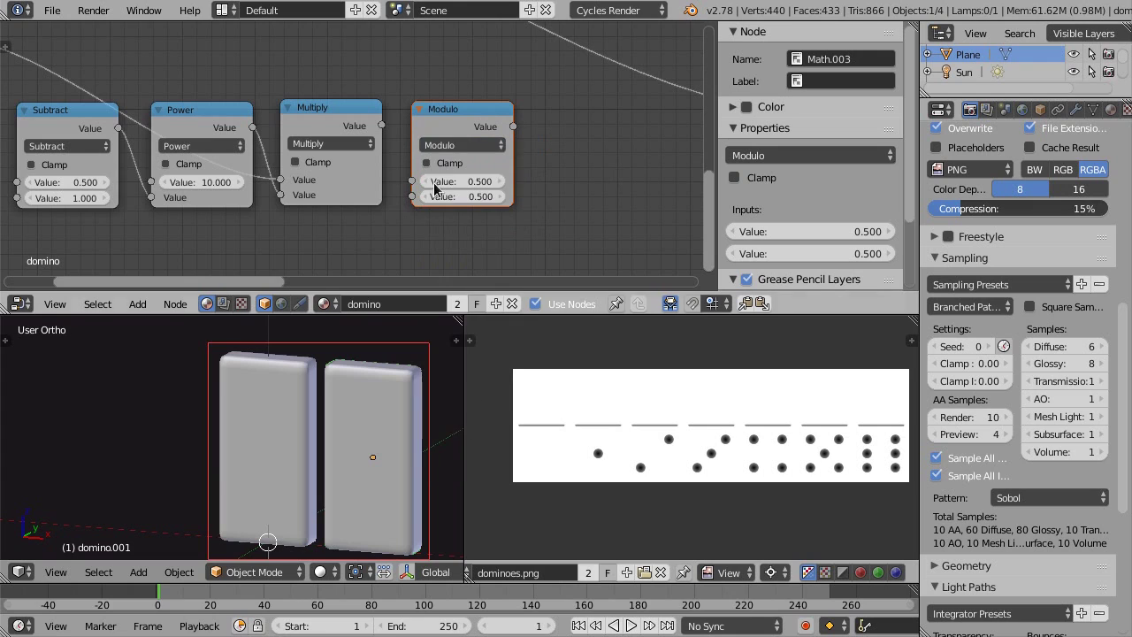
drag(450, 140, 457, 138)
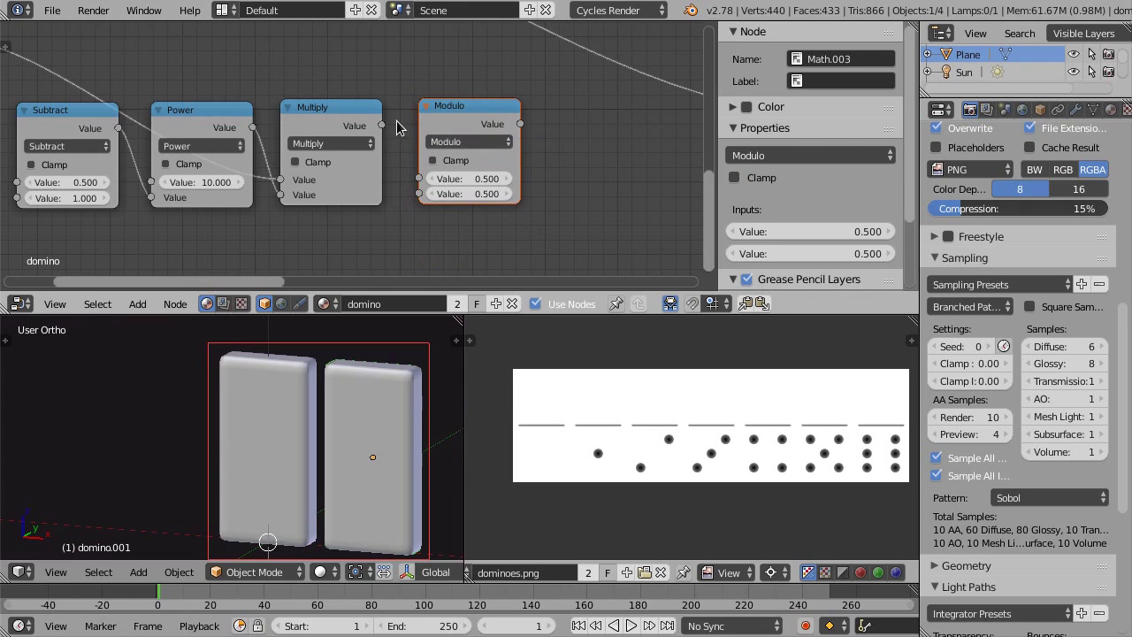
drag(382, 125, 419, 179)
click(460, 192)
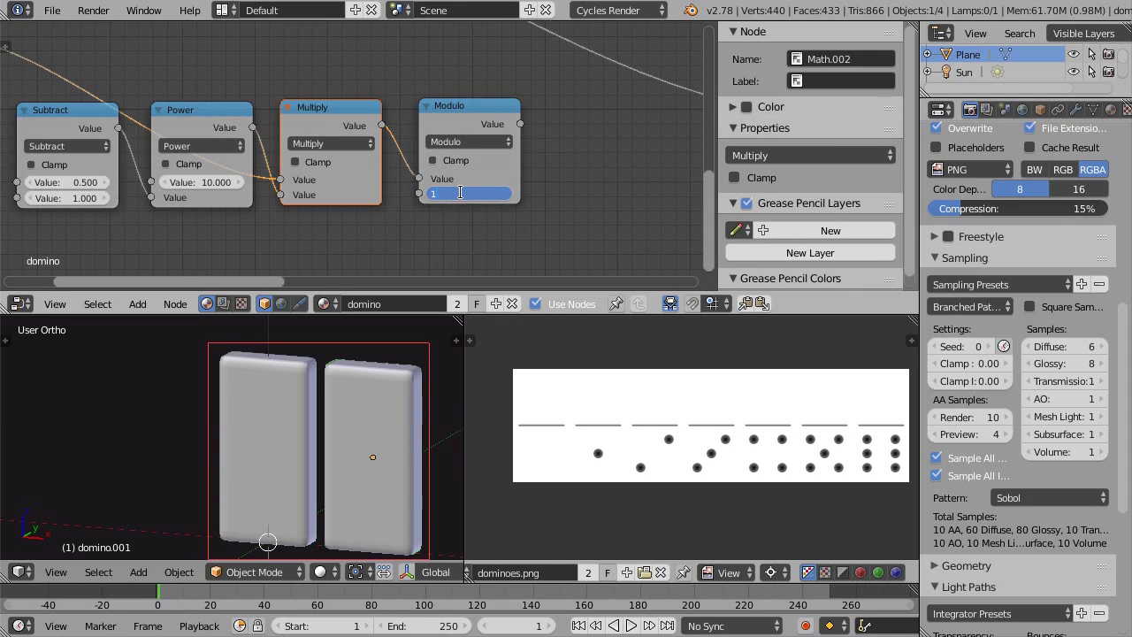
text(1)
key(Return)
- Add a Multiply Math node that multiplies the Modulo result by 6
middle_drag(600, 200, 494, 189)
key(shift+a)
mouse_move(490, 196)
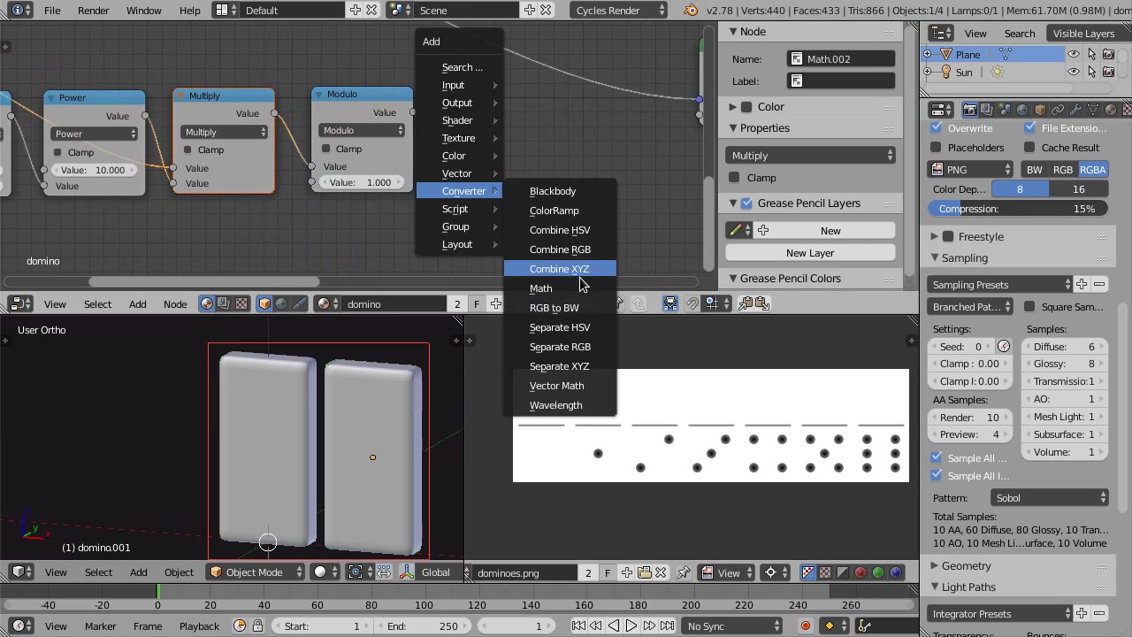
click(544, 297)
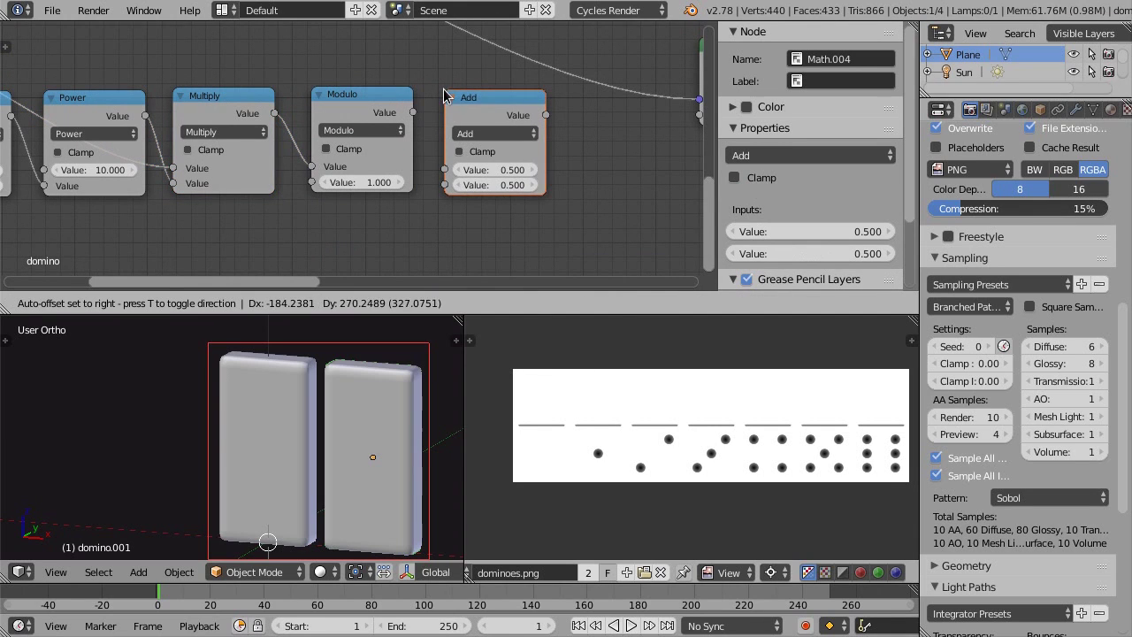
click(495, 146)
click(494, 133)
click(496, 181)
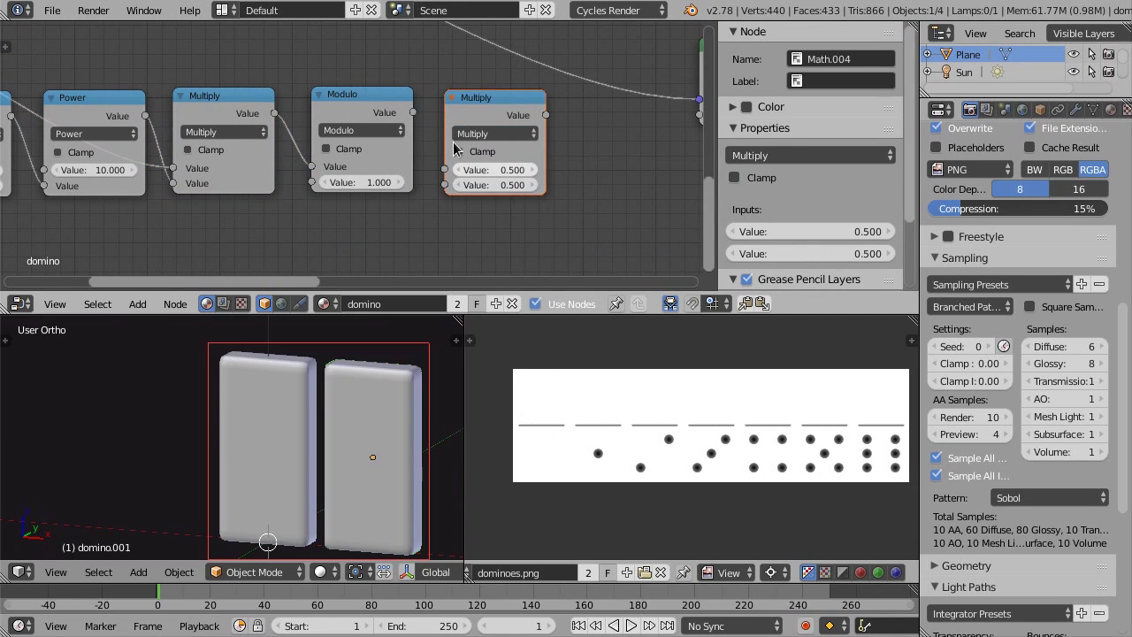
drag(413, 112, 445, 168)
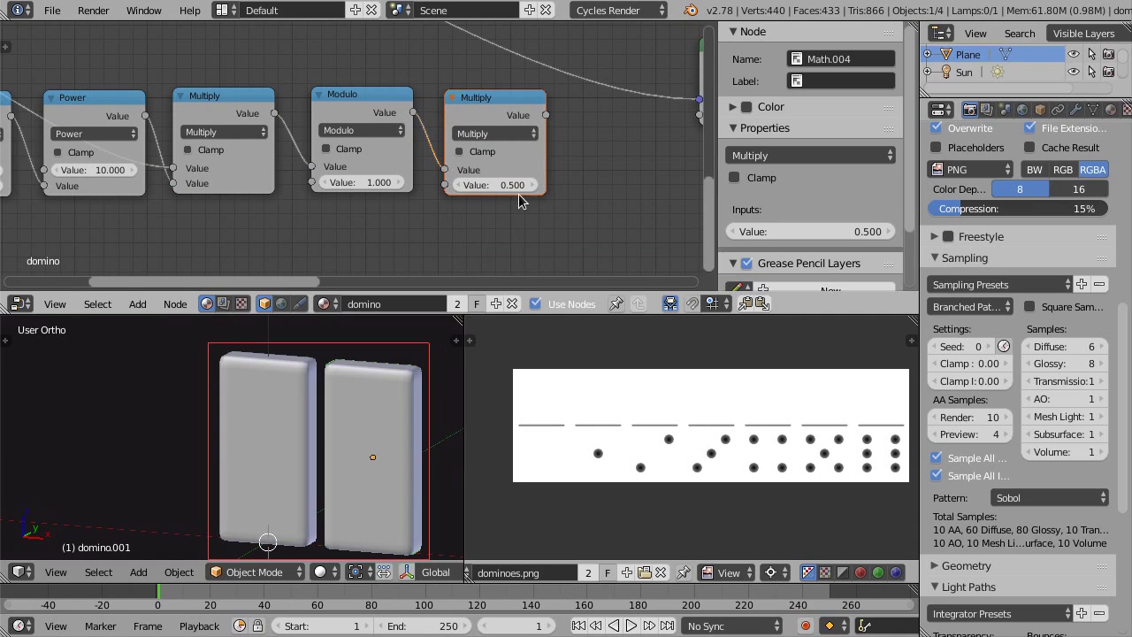
click(492, 185)
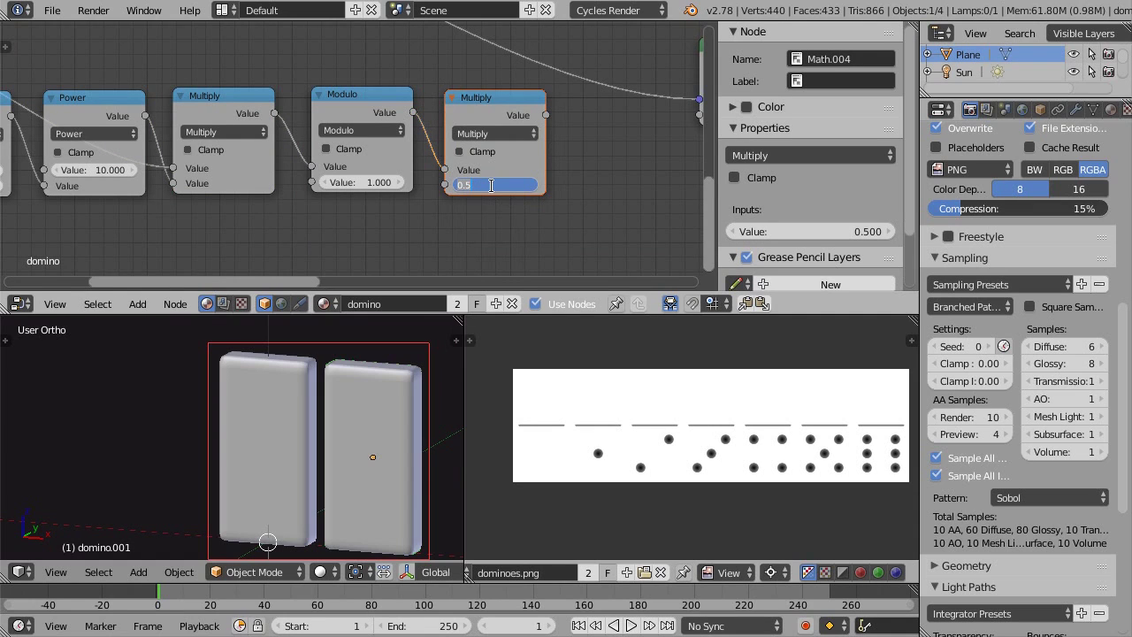
key(Return)
scroll(256, 225, down, 1)
middle_drag(256, 225, 435, 224)
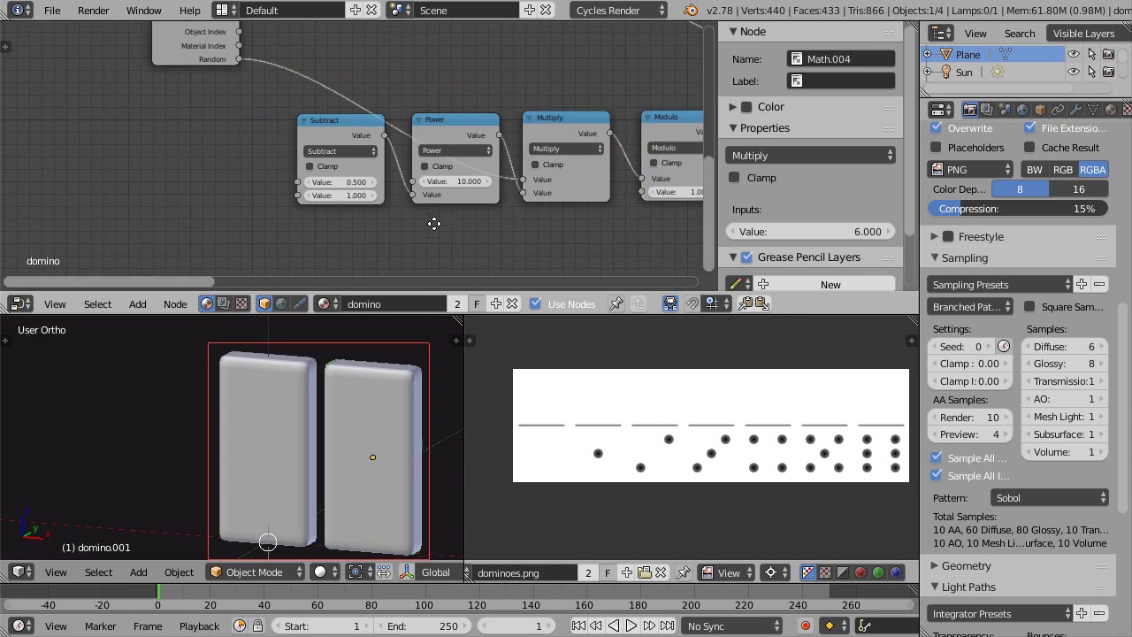
- Add a Value node below Object Info and set it to 0.274
key(shift+a)
mouse_move(109, 30)
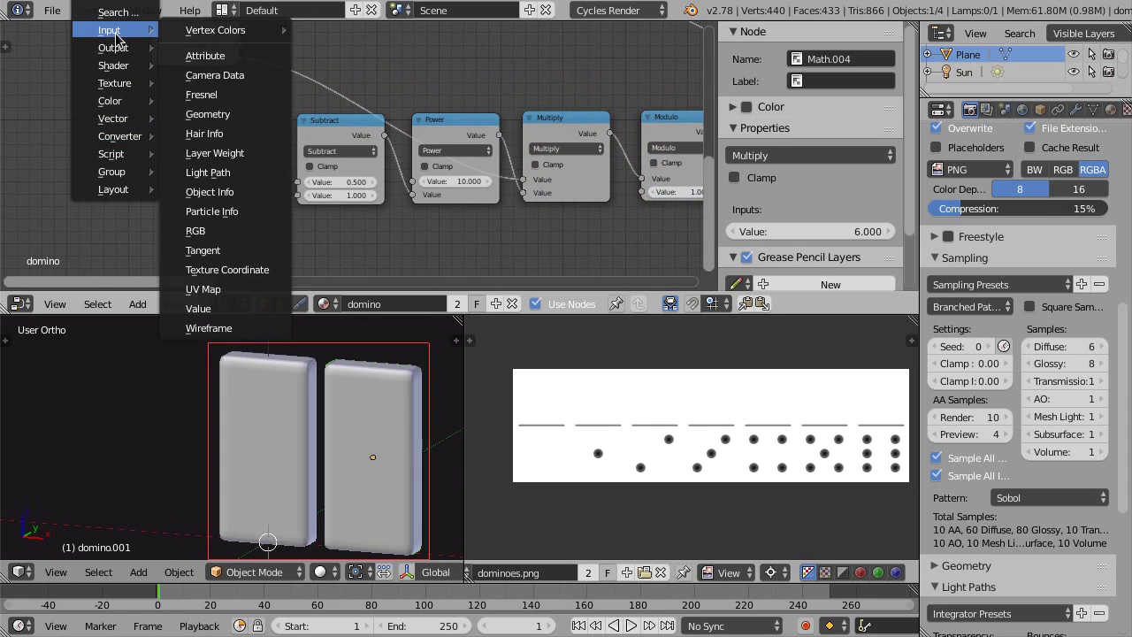
click(198, 307)
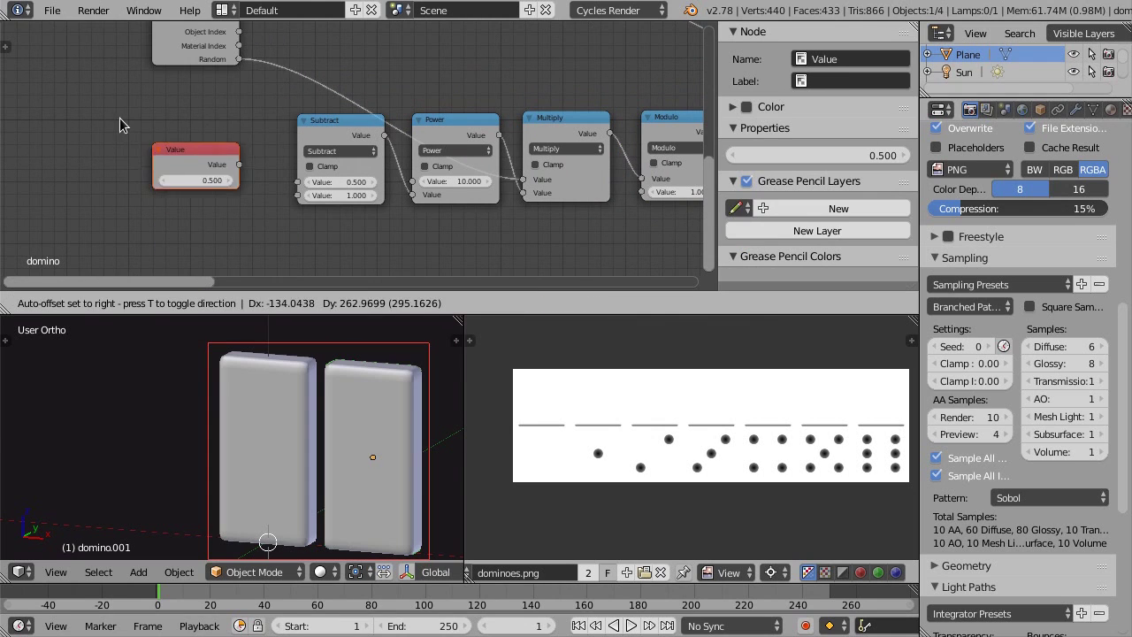
click(143, 112)
scroll(197, 197, up, 2)
middle_drag(188, 161, 247, 280)
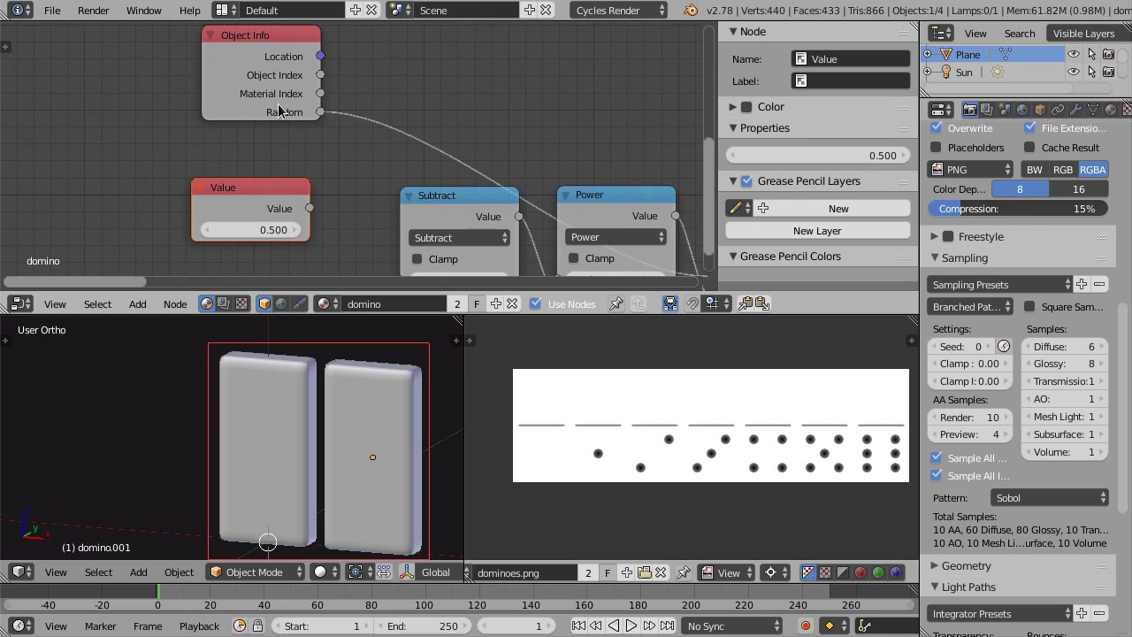
click(258, 230)
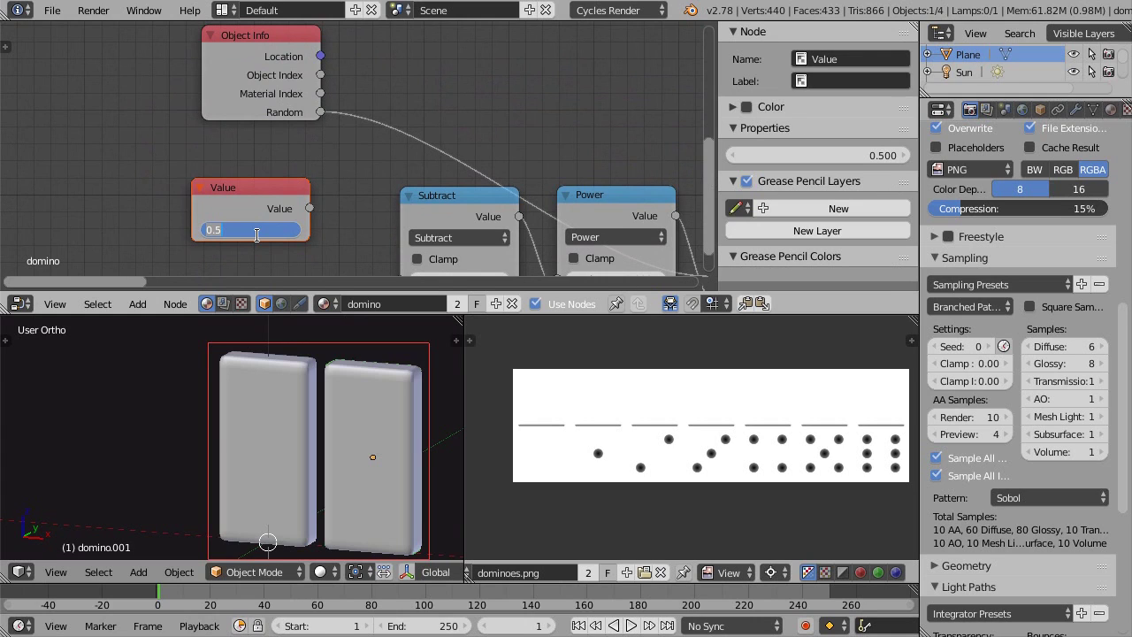
text(0)
key(Return)
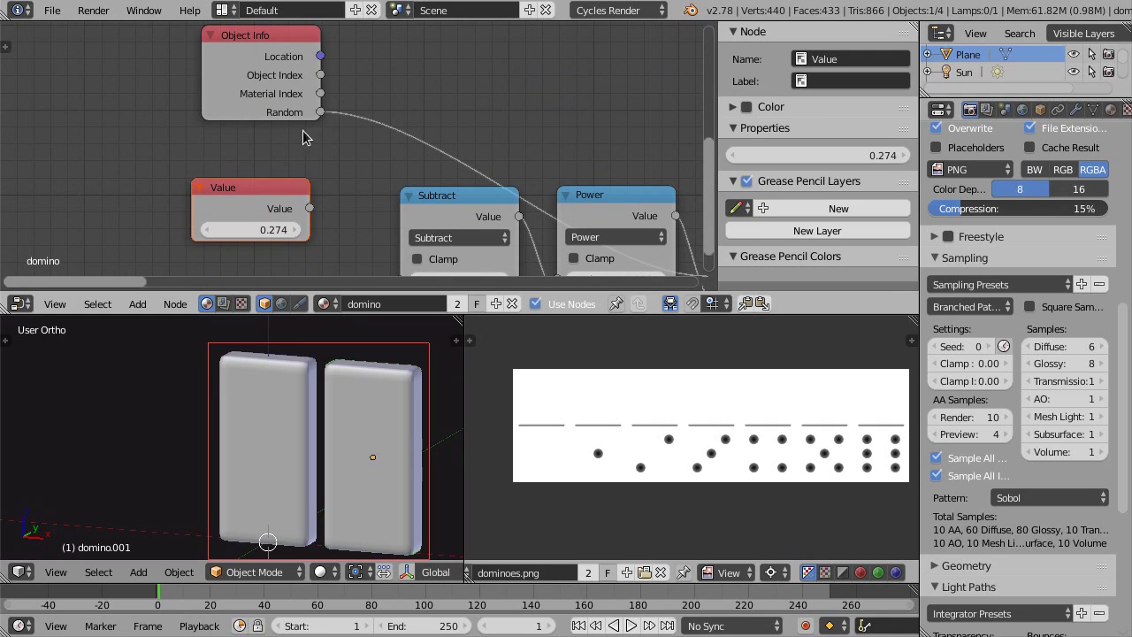
- Nudge the Value node and pan along the math chain to review it
drag(259, 191, 270, 194)
middle_drag(271, 193, 177, 107)
scroll(176, 107, down, 2)
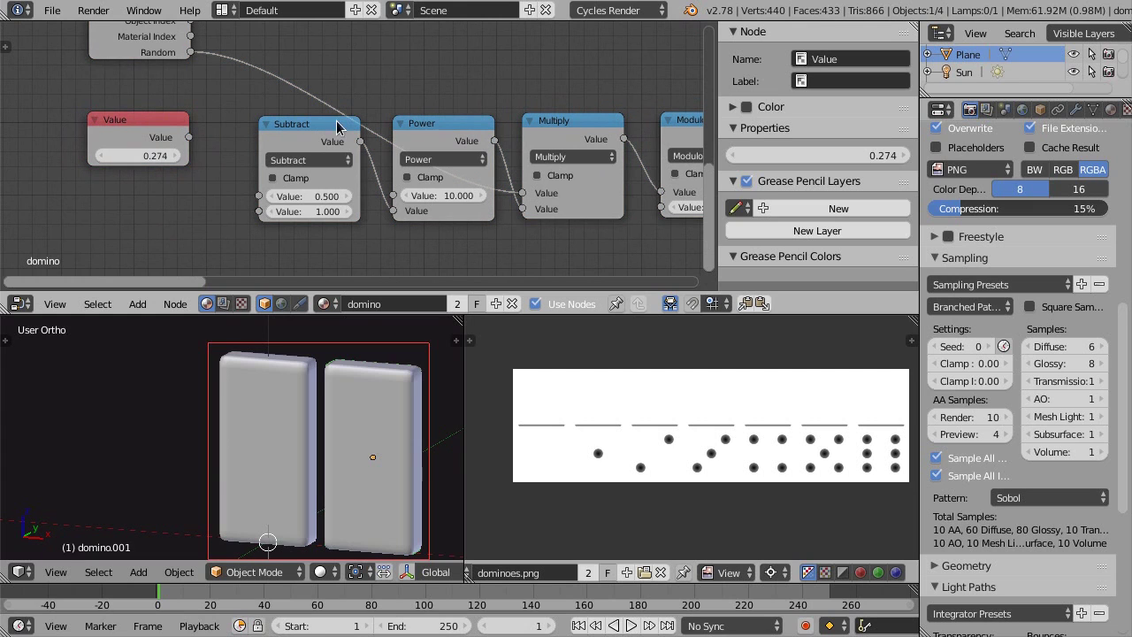
click(420, 124)
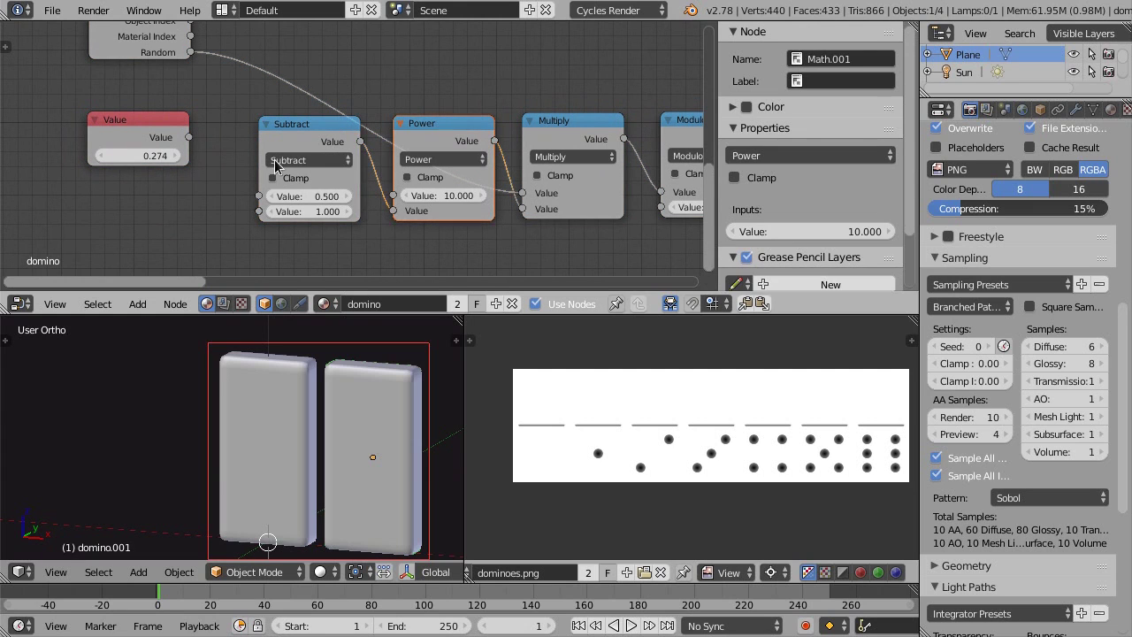
middle_drag(235, 172, 243, 167)
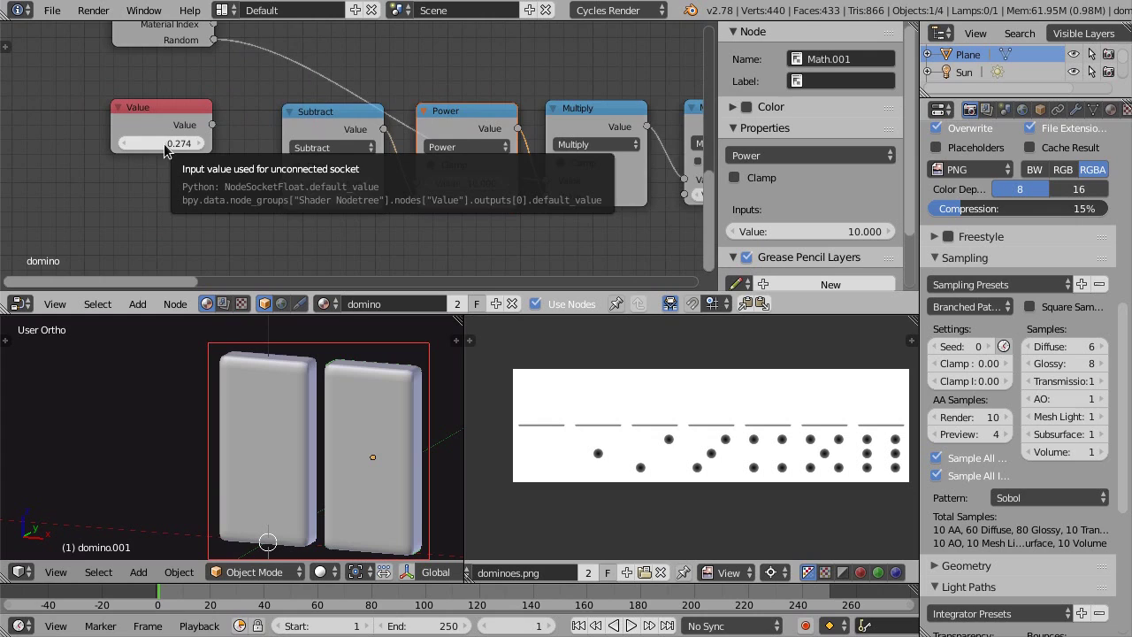
scroll(165, 146, up, 1)
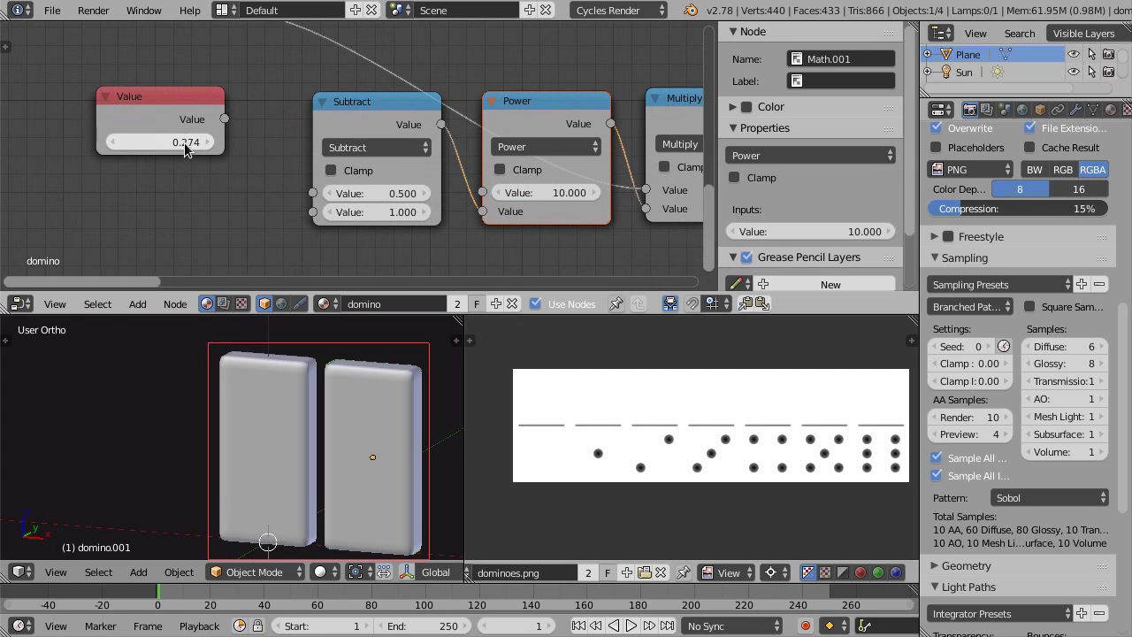
middle_drag(190, 67, 198, 92)
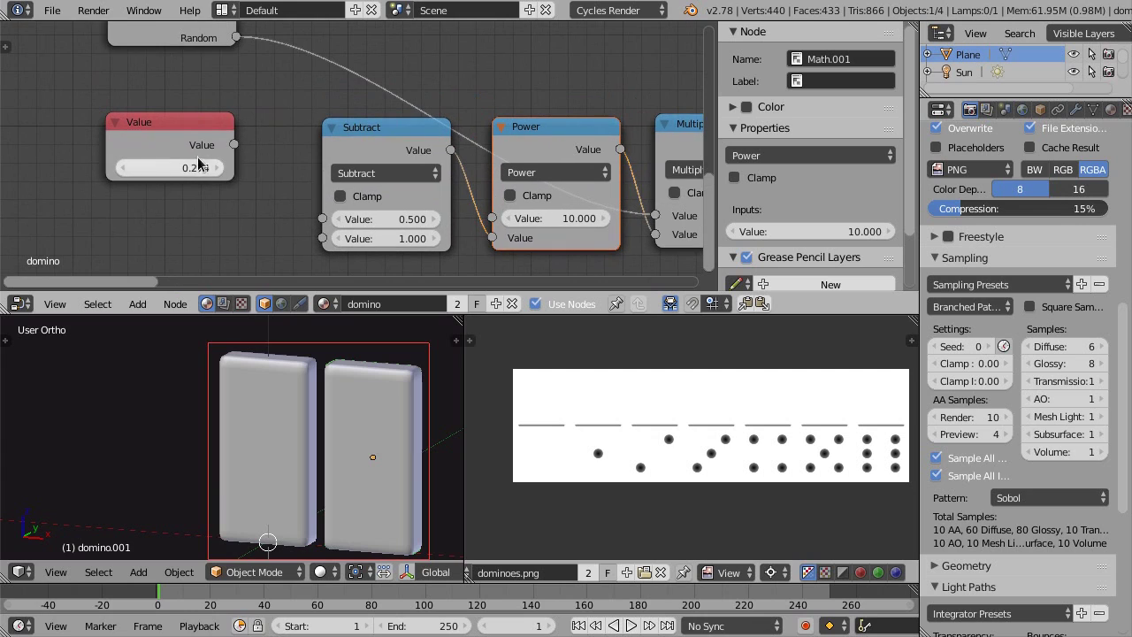
middle_drag(204, 179, 195, 174)
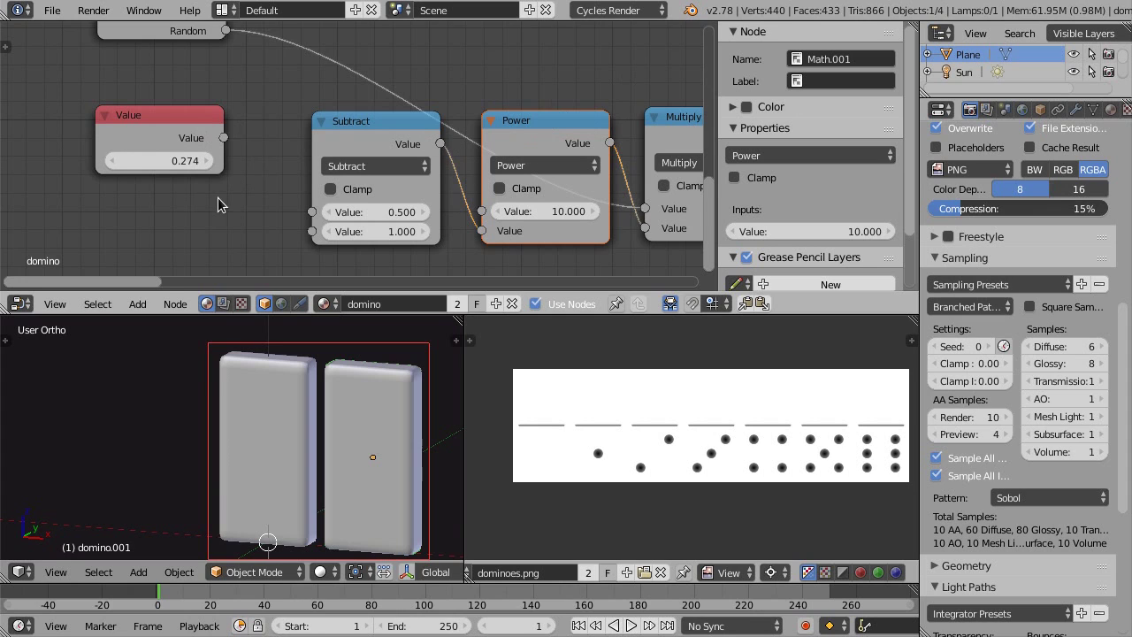
middle_drag(219, 198, 224, 183)
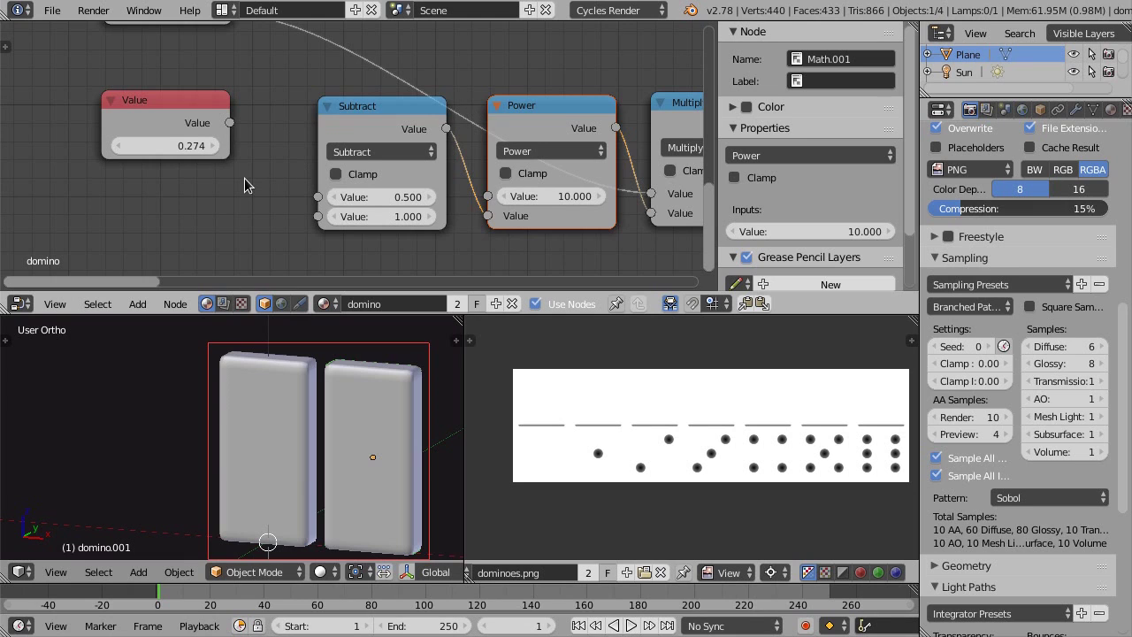
- Inspect the settings of the Subtract and Power math nodes
scroll(246, 184, left, 2)
scroll(246, 184, down, 1)
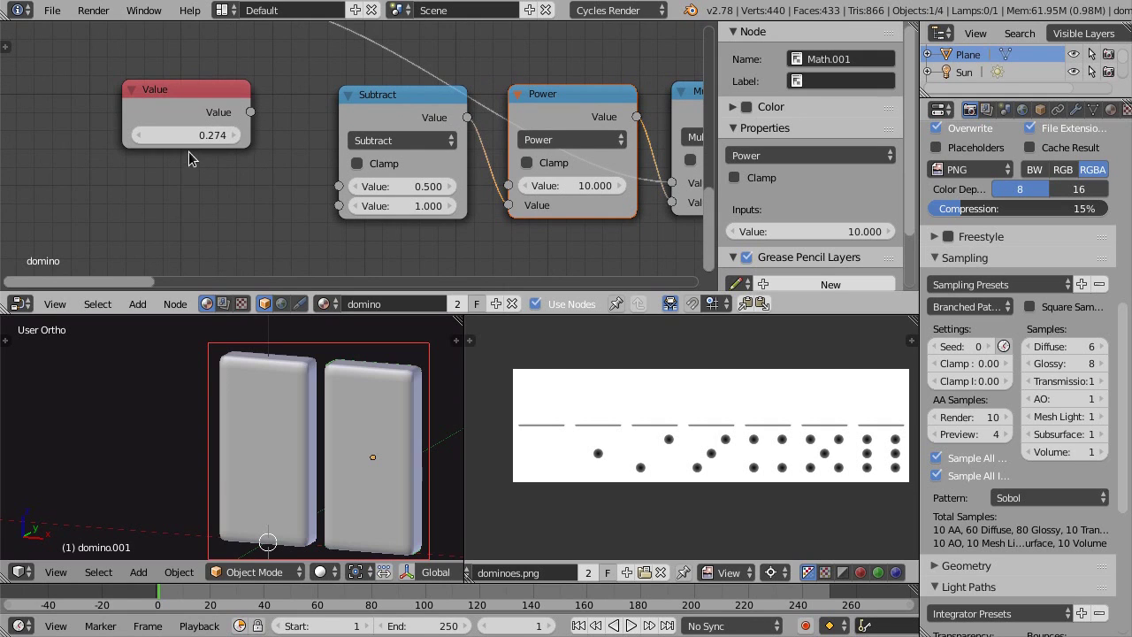
click(395, 100)
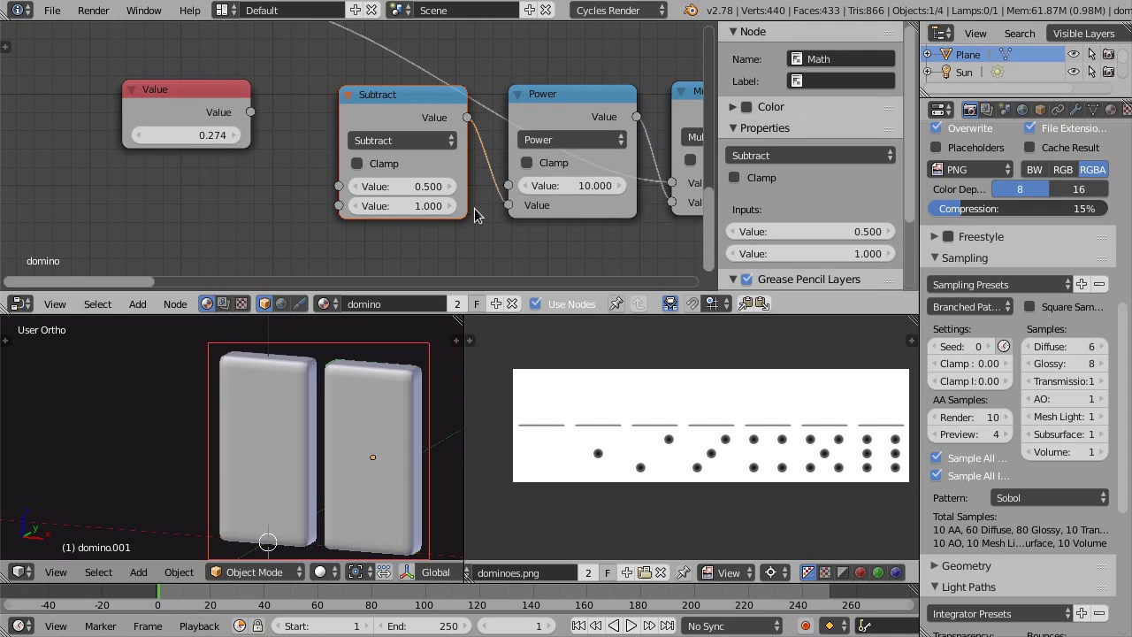
click(562, 101)
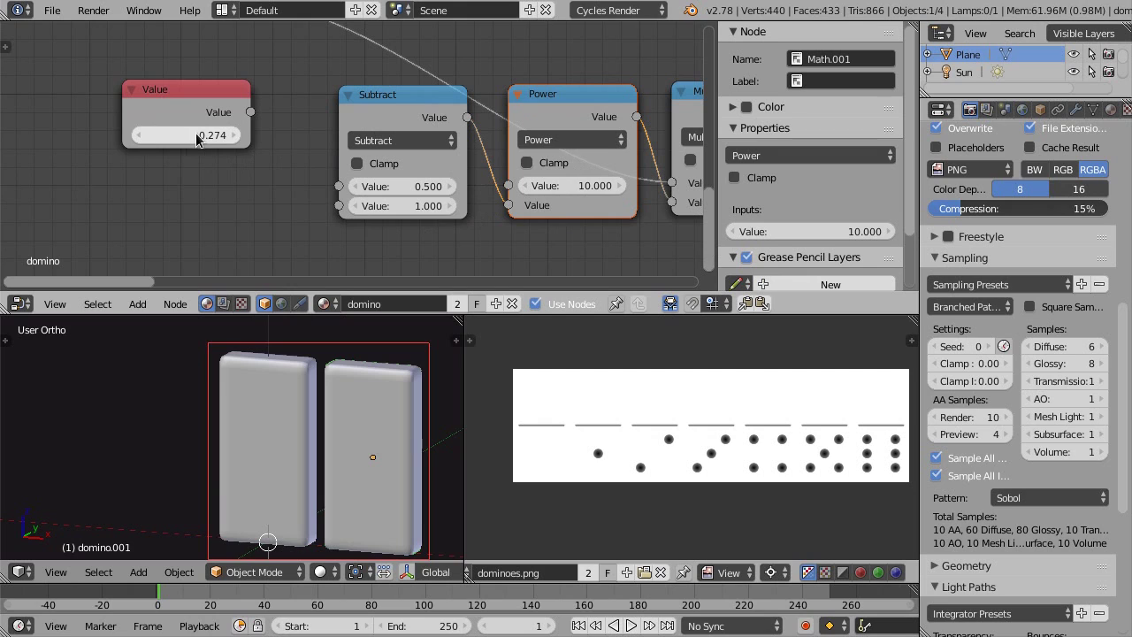
- Add a second Value node below the first and set it to 1
key(shift+a)
mouse_move(190, 210)
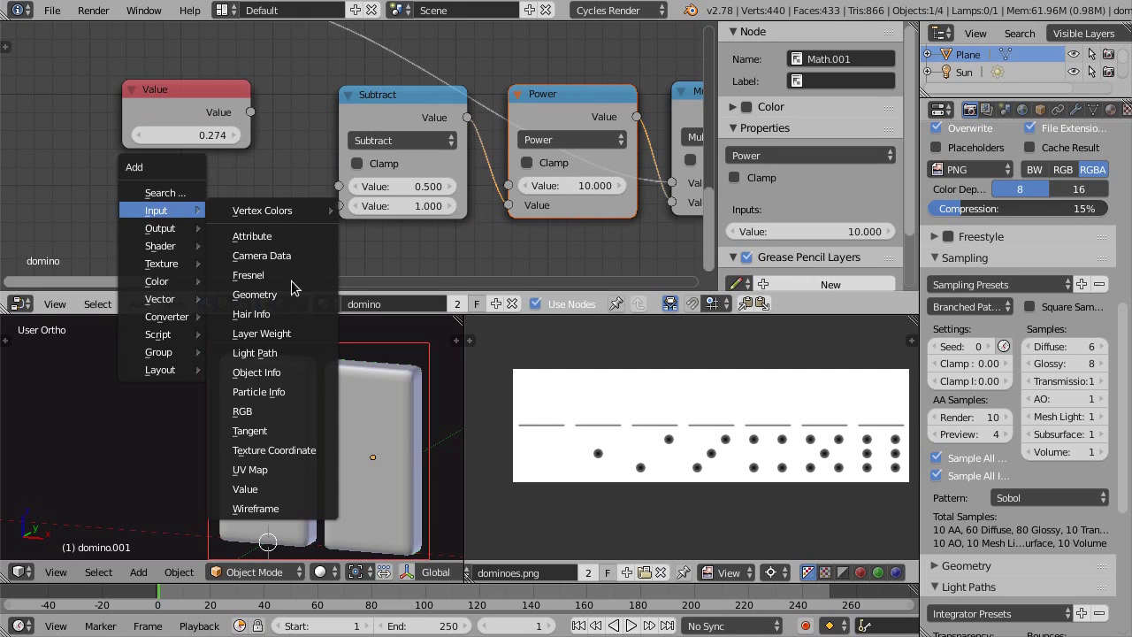
click(273, 489)
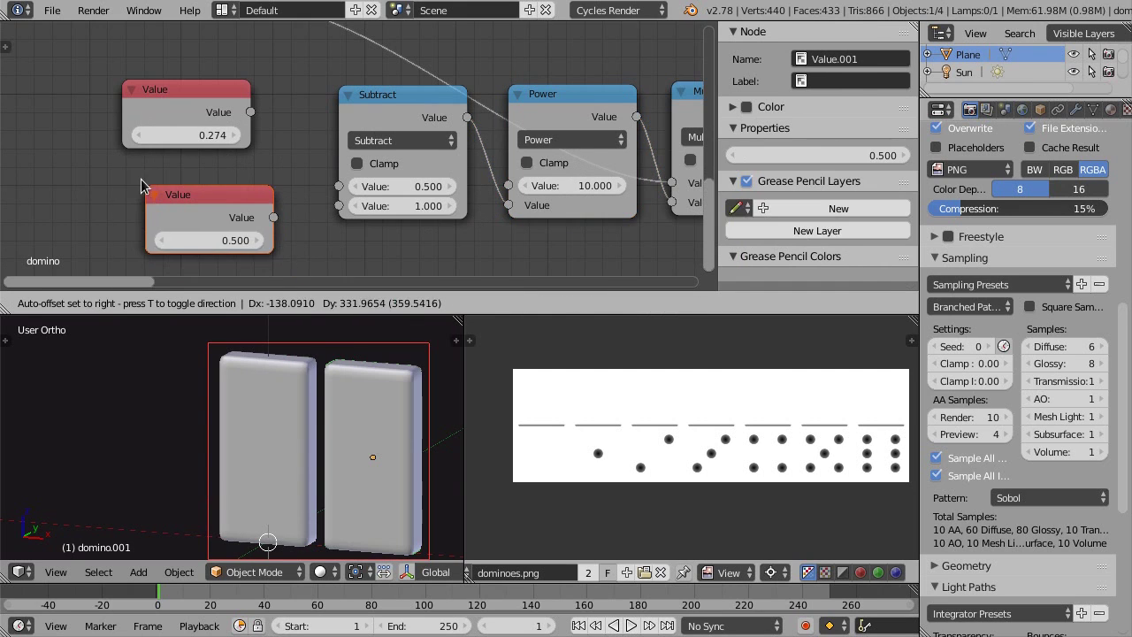
click(168, 224)
click(181, 229)
text(1)
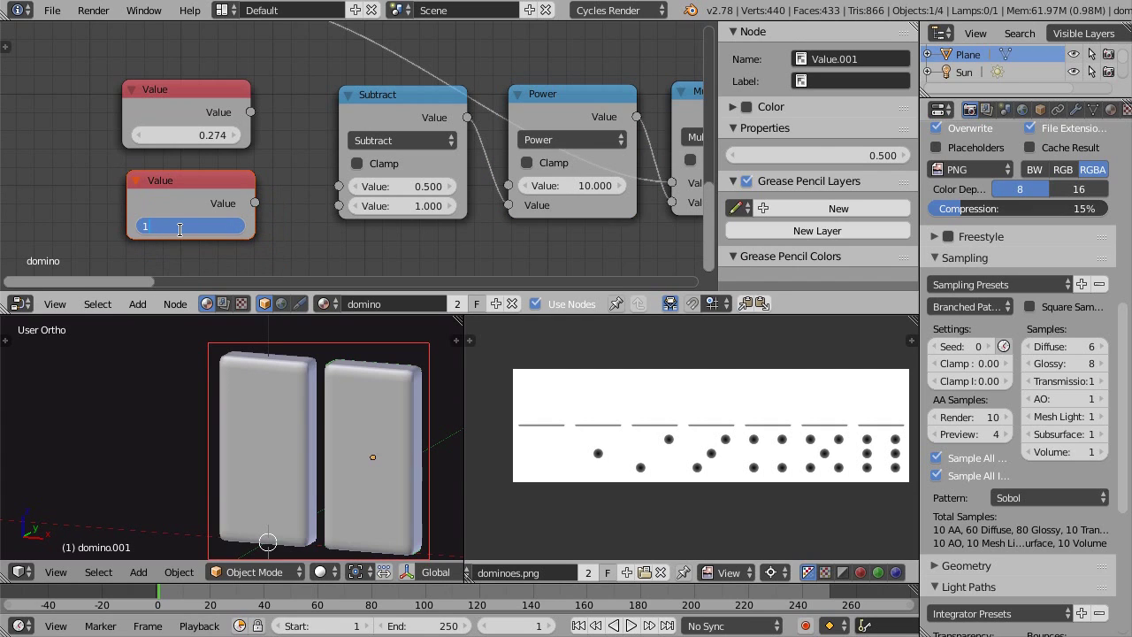
key(Return)
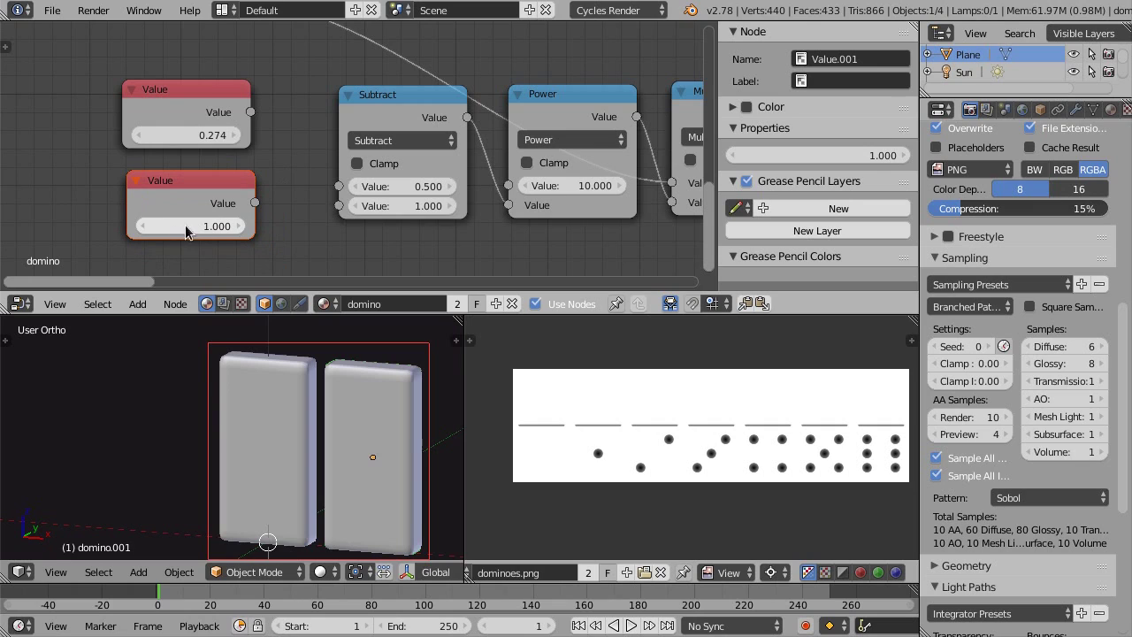
- Link the new Value node into Subtract's first input and the 0.274 Value into Multiply
drag(254, 202, 302, 202)
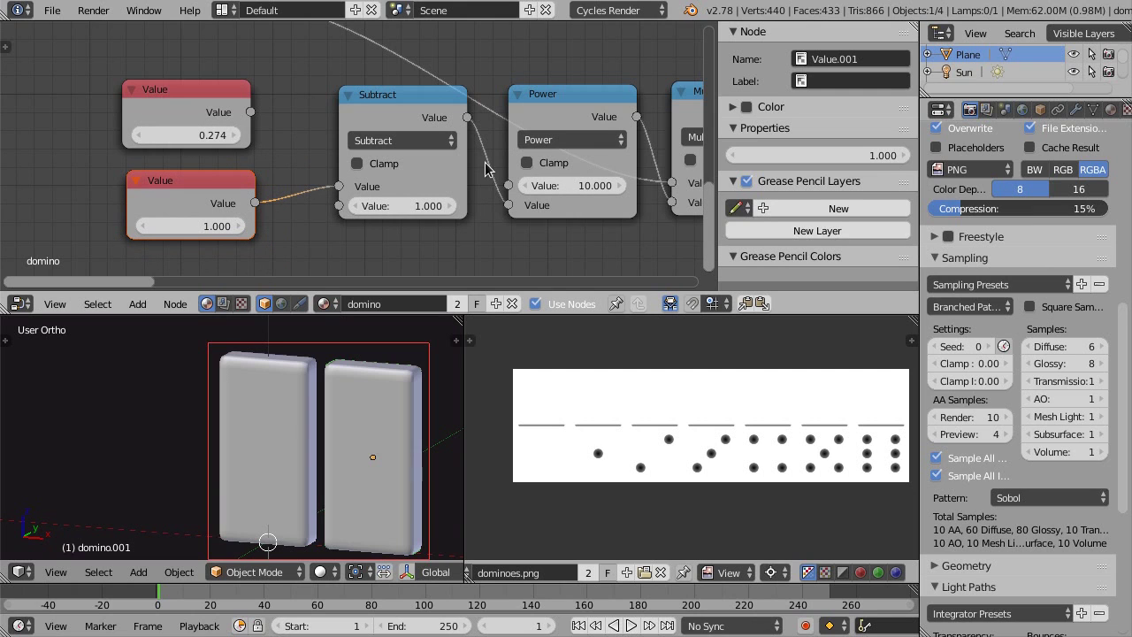
middle_drag(406, 156, 312, 164)
drag(155, 124, 582, 196)
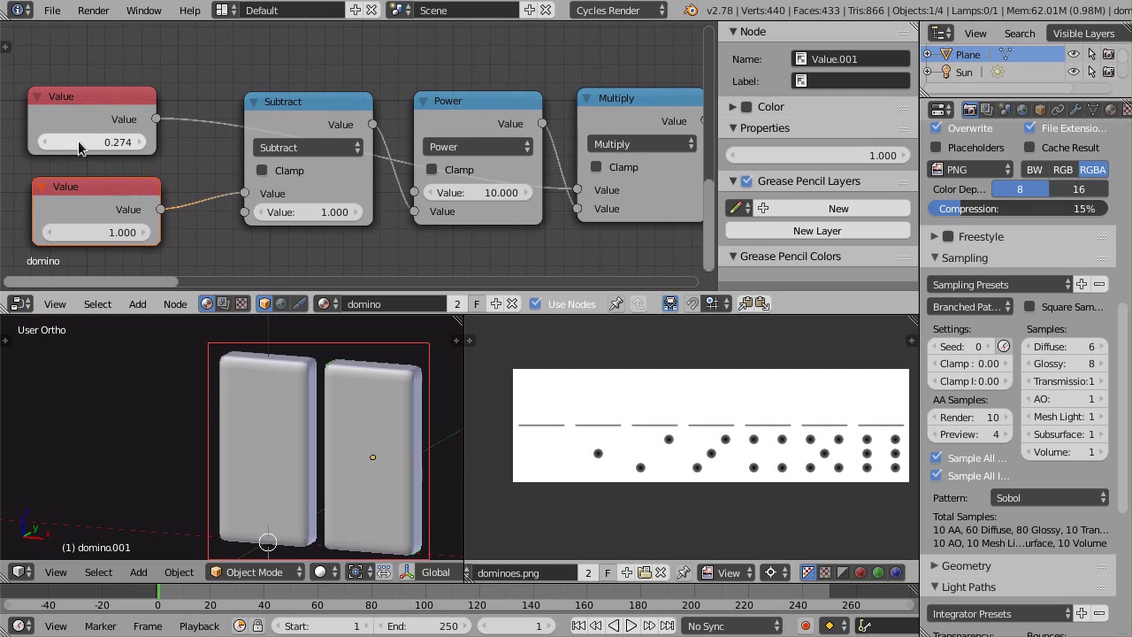
- Set the lower Value node to 2, then change it to 3
click(88, 234)
text(2)
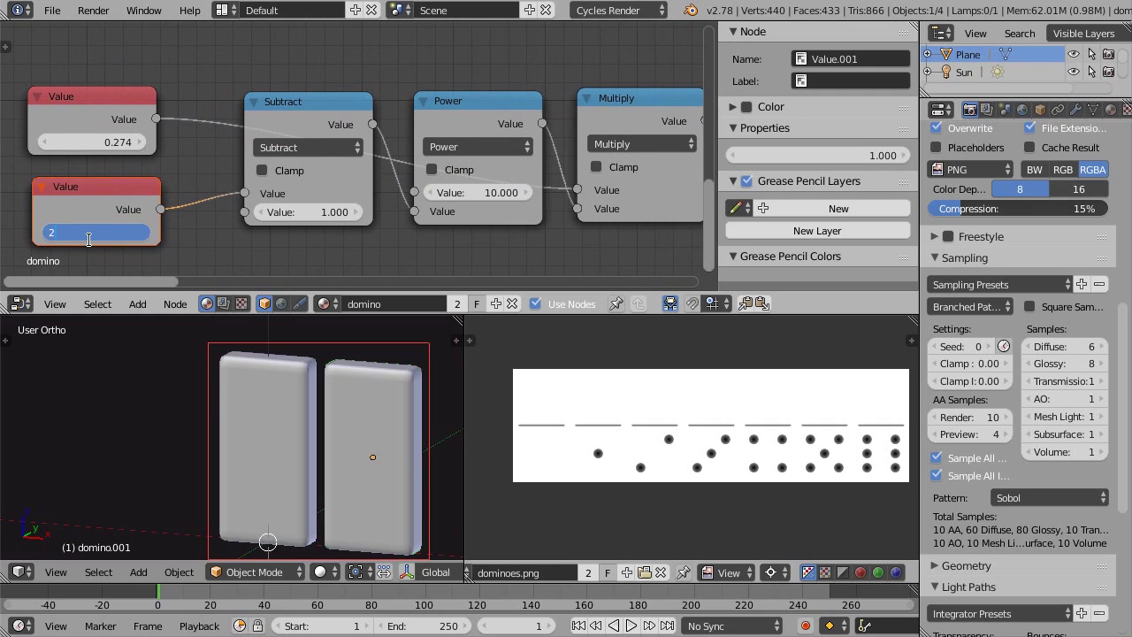
key(Return)
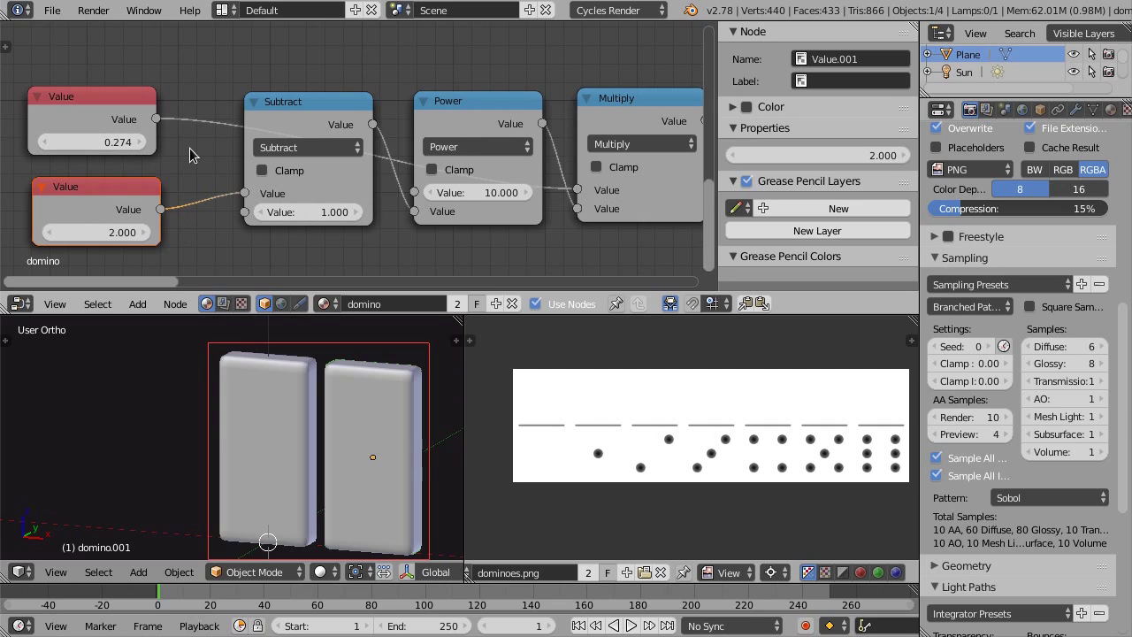
click(110, 231)
text(3)
key(Return)
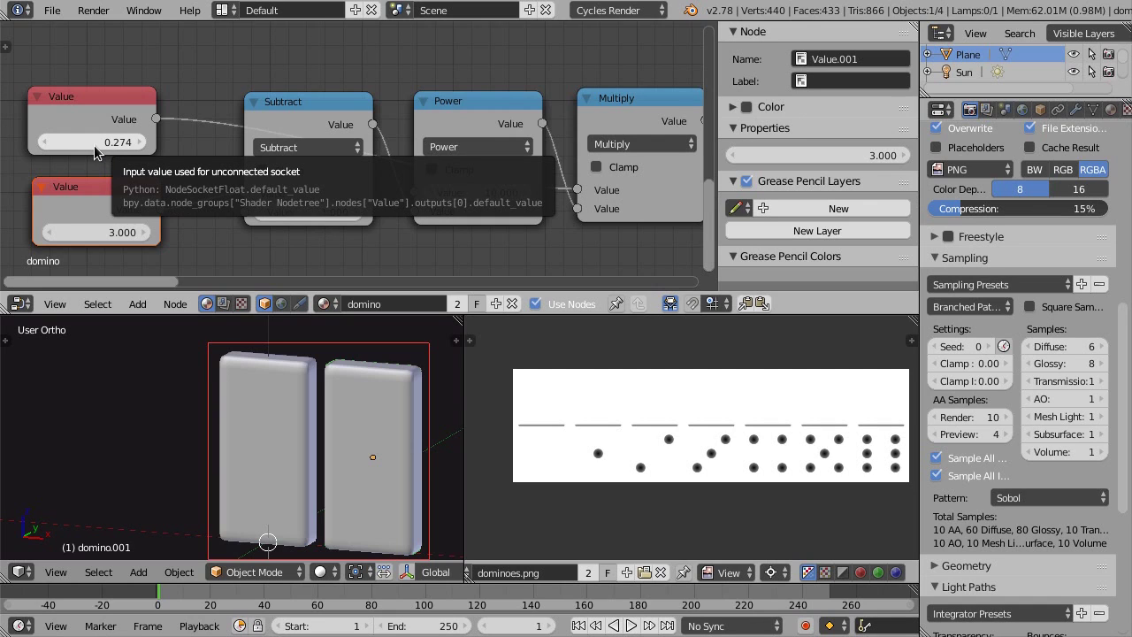
scroll(239, 170, down, 1)
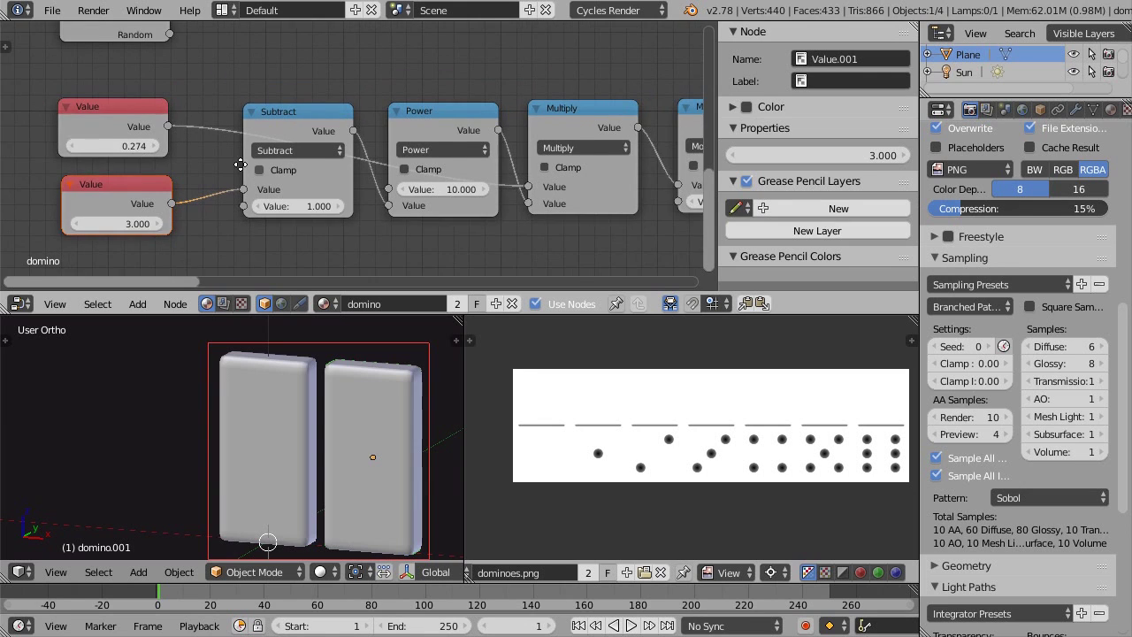
- Set a node value field near Modulo to 3 and nudge the Modulo node left
scroll(237, 171, down, 1)
middle_drag(237, 171, 161, 151)
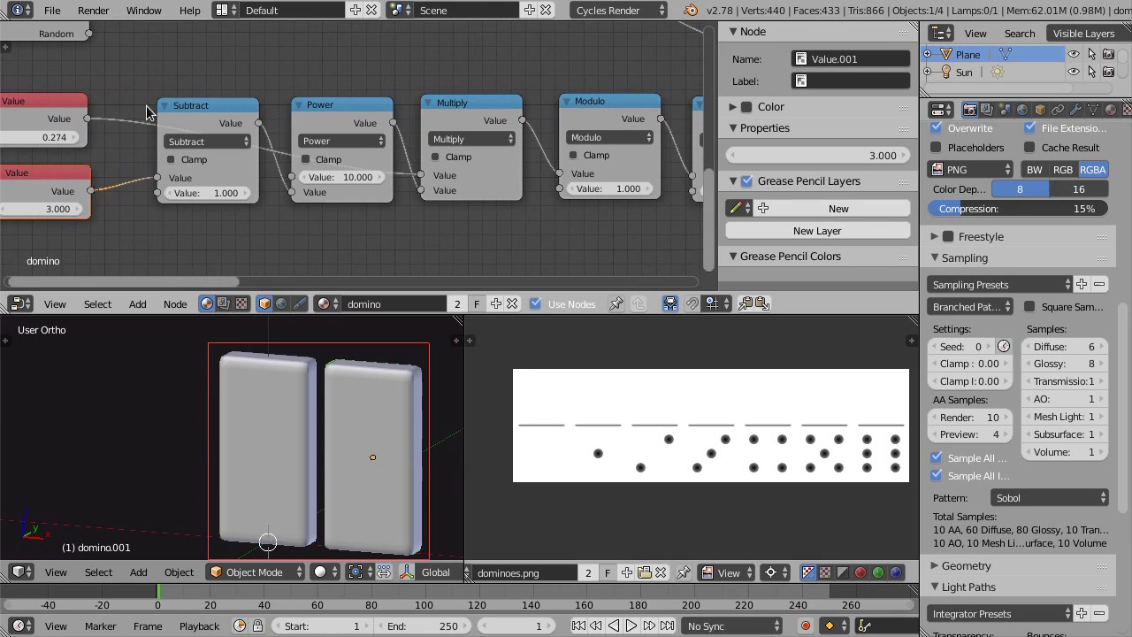
click(46, 209)
click(62, 211)
text(3)
key(Return)
drag(605, 113, 599, 111)
- Change the top Value node from 0.274 to 27.4
middle_drag(103, 154, 226, 143)
click(155, 129)
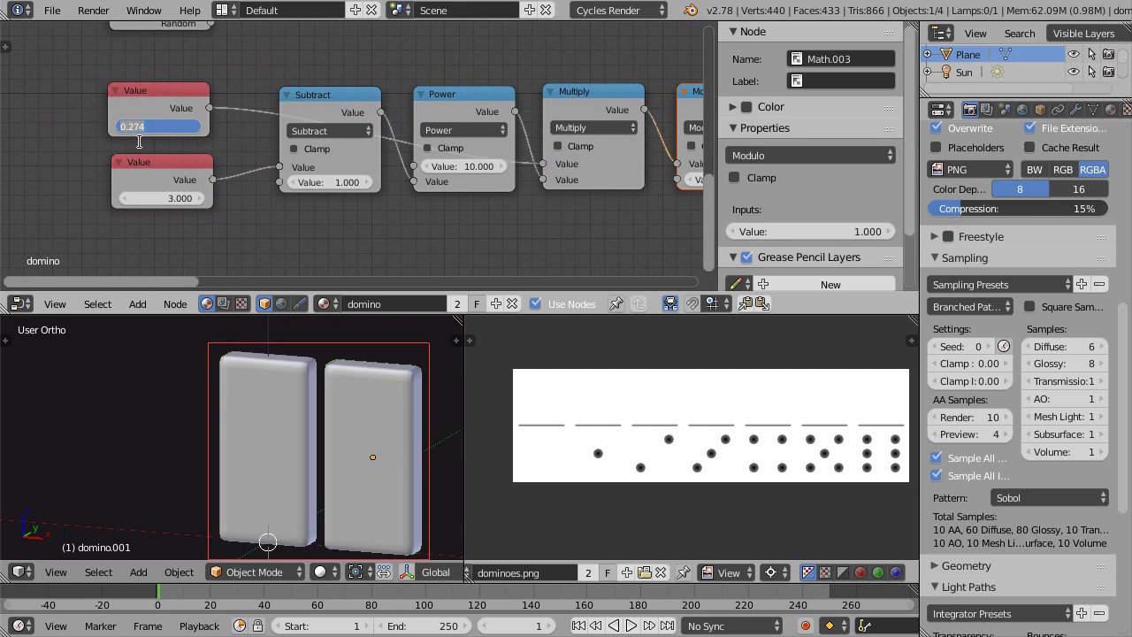
key(Return)
click(153, 128)
text(27.4)
key(Return)
- Change the top Value node to 0.4, then pan over to Modulo and the second Multiply
middle_drag(384, 152, 286, 163)
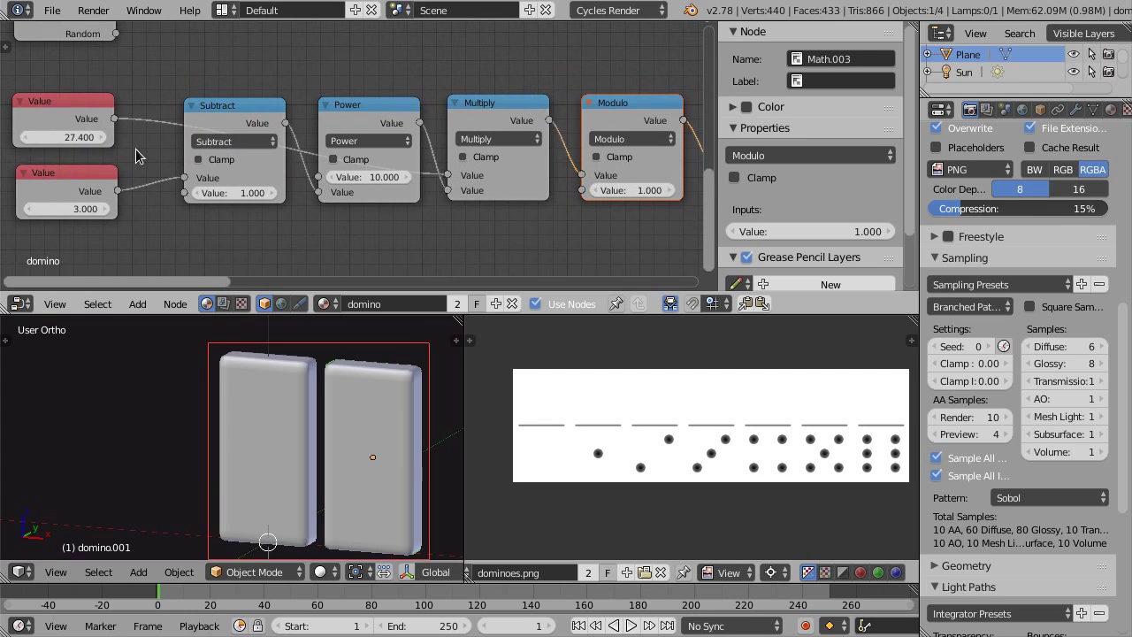
middle_drag(119, 148, 120, 149)
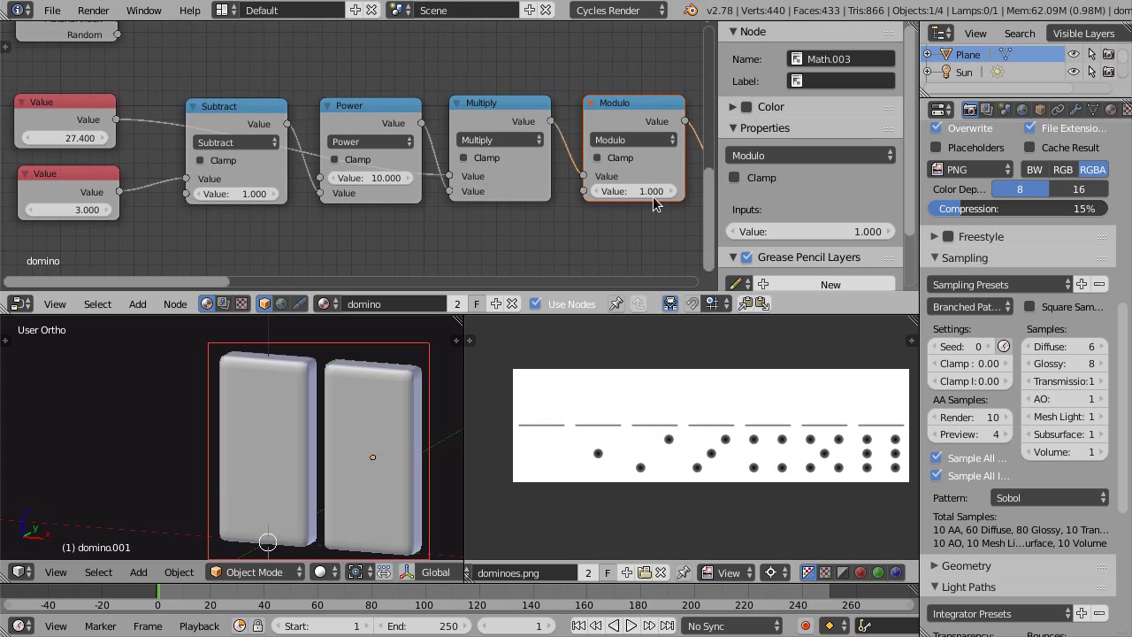
middle_drag(62, 145, 109, 160)
scroll(109, 160, up, 1)
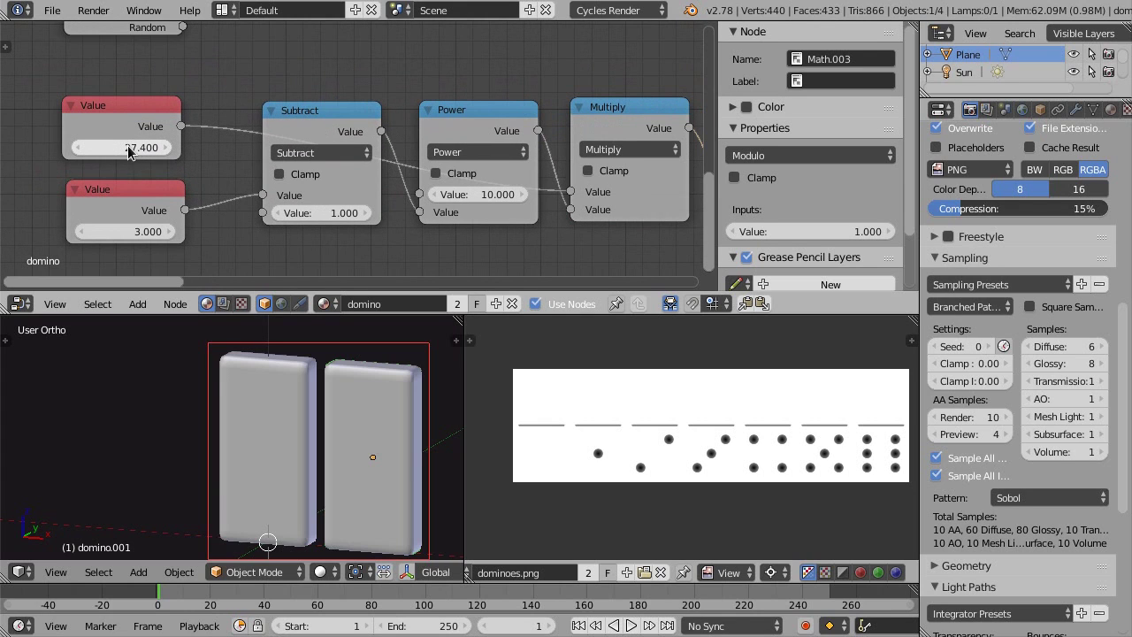
click(129, 148)
text(0.4)
key(Return)
scroll(129, 152, down, 2)
middle_drag(124, 152, 83, 152)
scroll(282, 134, down, 1)
middle_drag(394, 128, 294, 117)
- Link the last Multiply node's output to the texture group's uv input
click(614, 114)
middle_drag(597, 195, 619, 181)
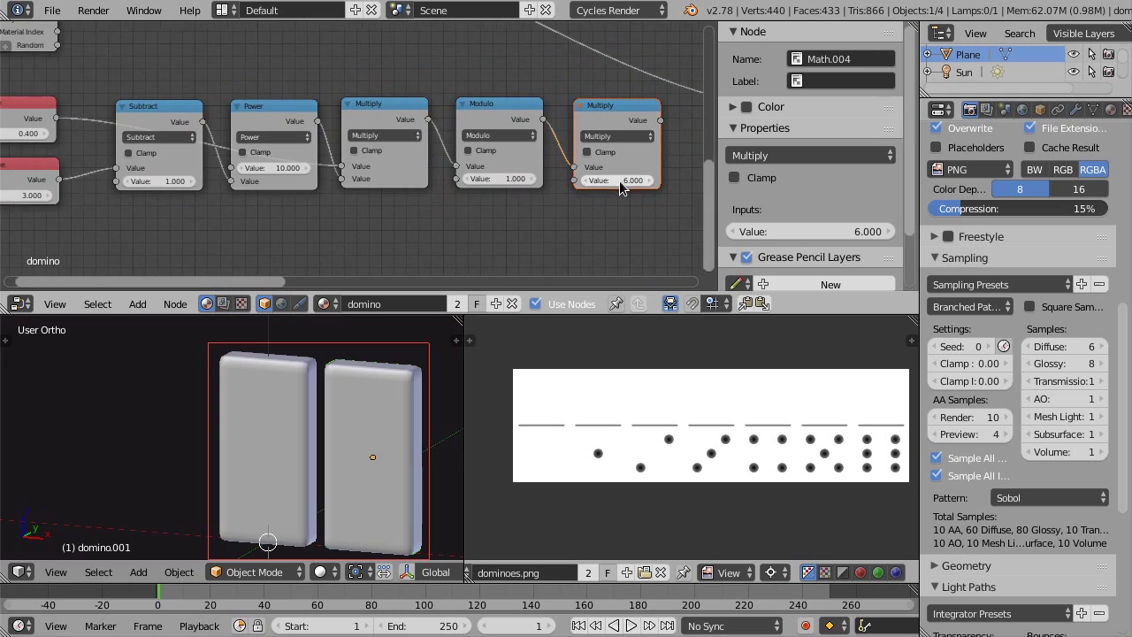
middle_drag(320, 208, 359, 202)
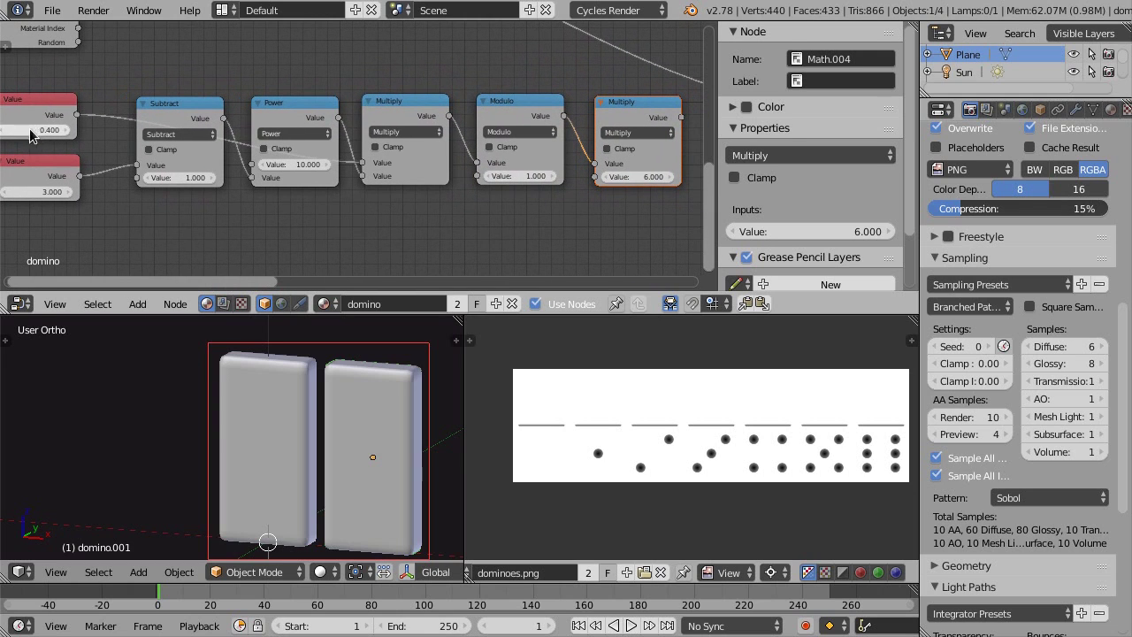
middle_drag(36, 136, 52, 123)
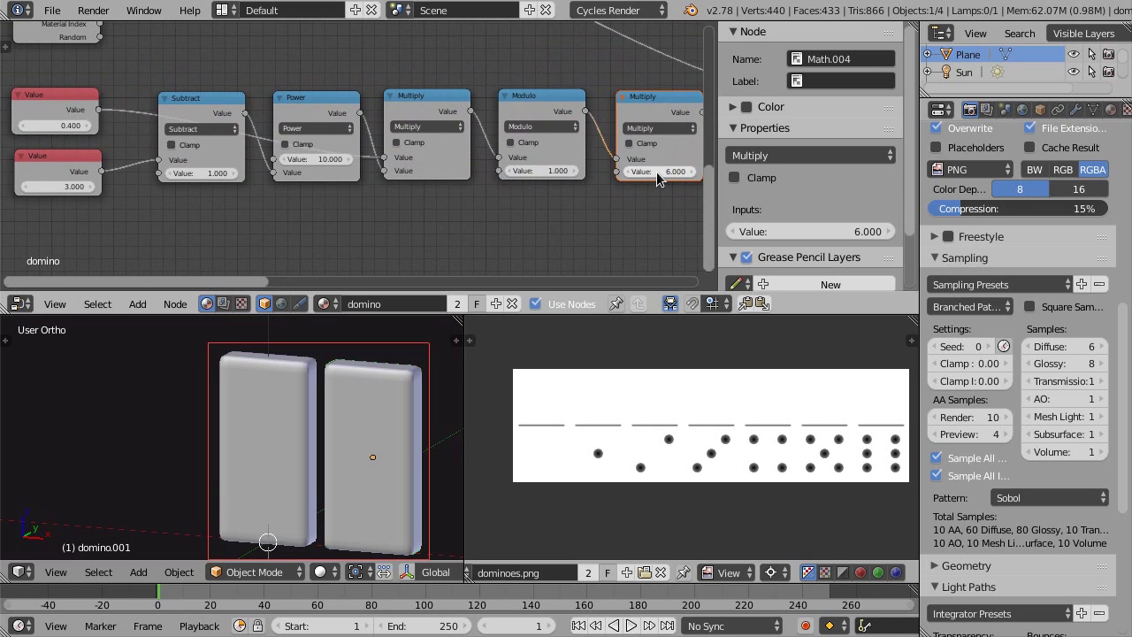
scroll(557, 198, down, 1)
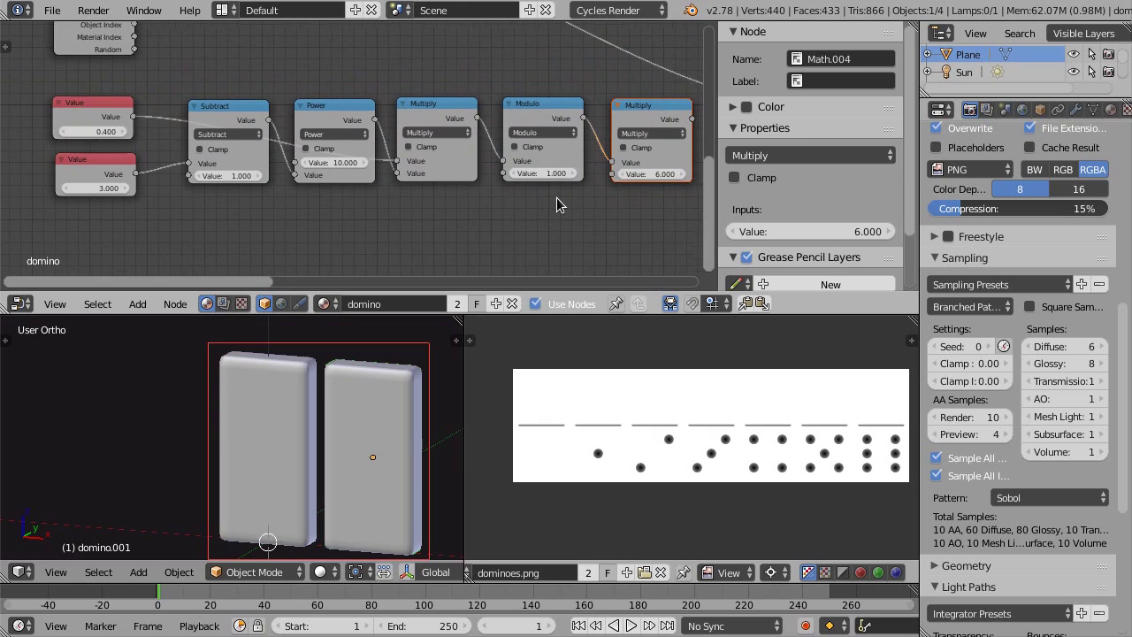
middle_drag(559, 207, 559, 208)
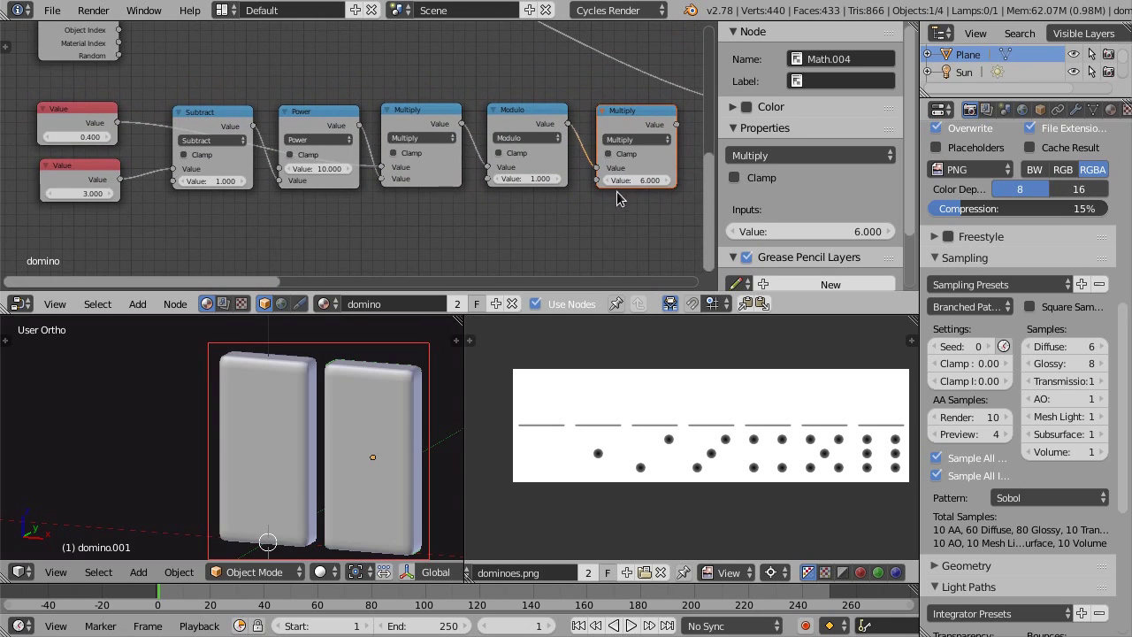
middle_drag(477, 199, 438, 194)
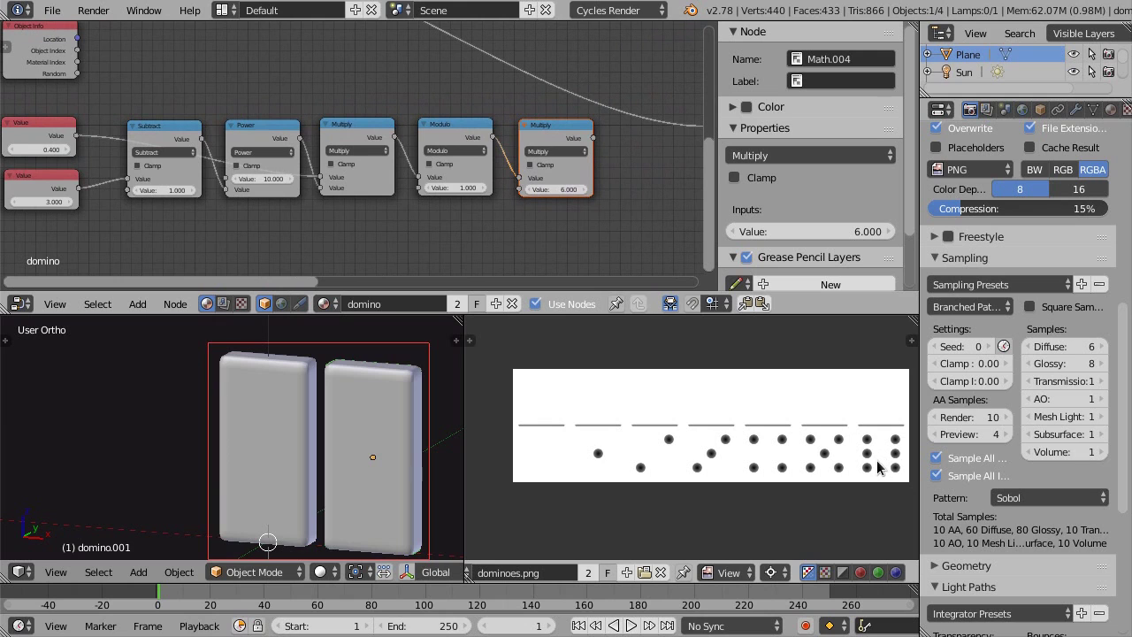
scroll(395, 205, down, 1)
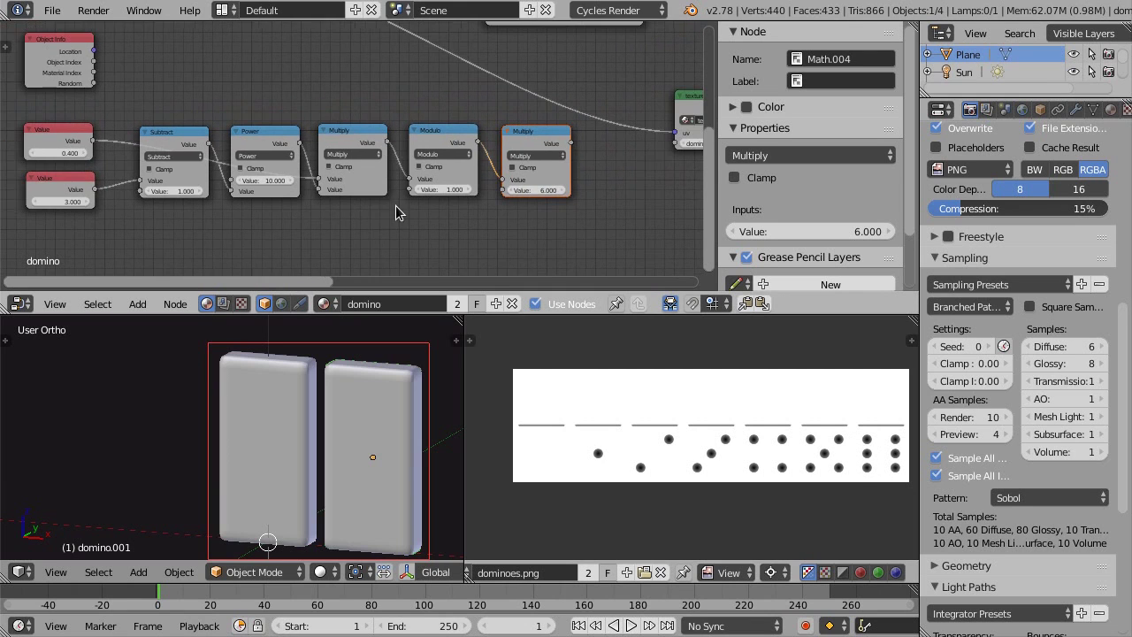
middle_drag(395, 205, 354, 207)
scroll(586, 145, up, 1)
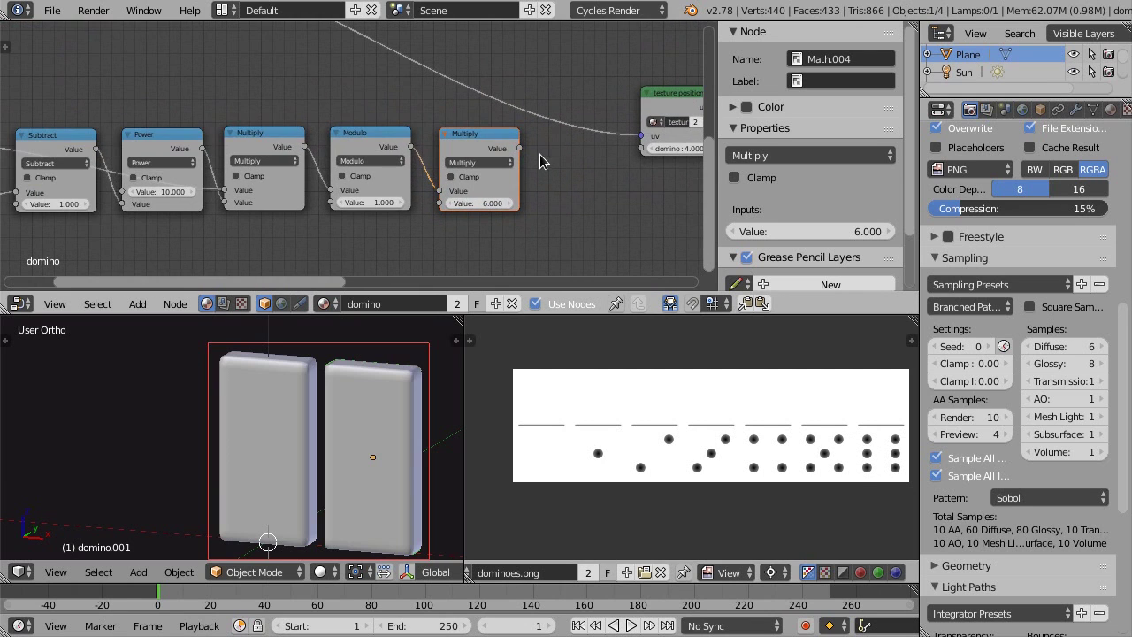
drag(520, 147, 640, 151)
- Link Object Info's Random output into the first Multiply node
ctrl+scroll(273, 202, left, 5)
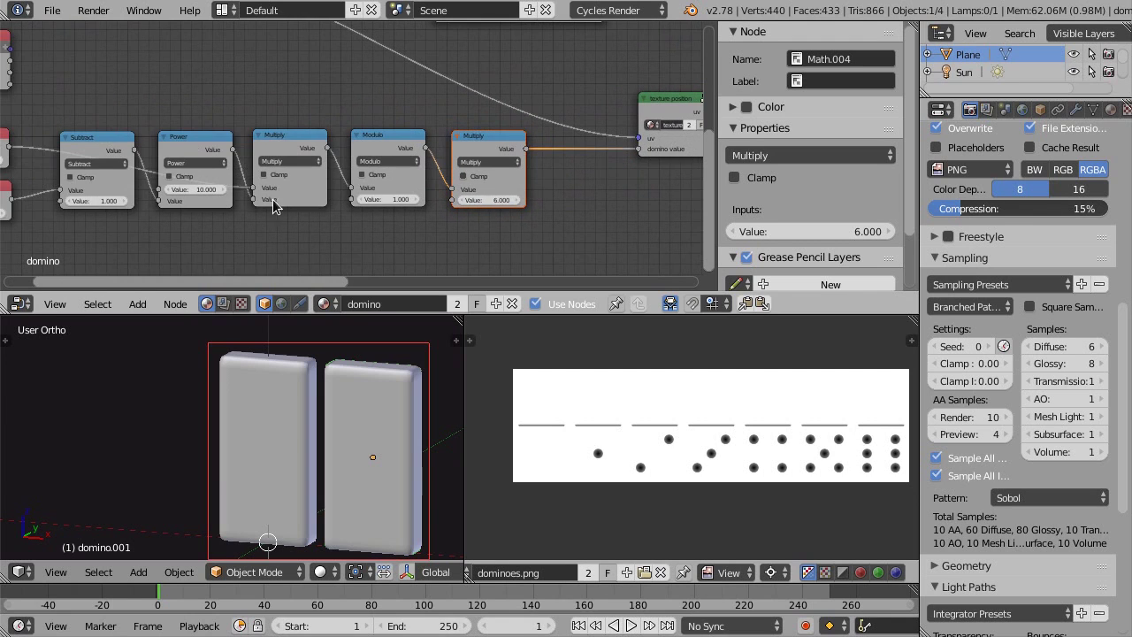
scroll(87, 195, up, 1)
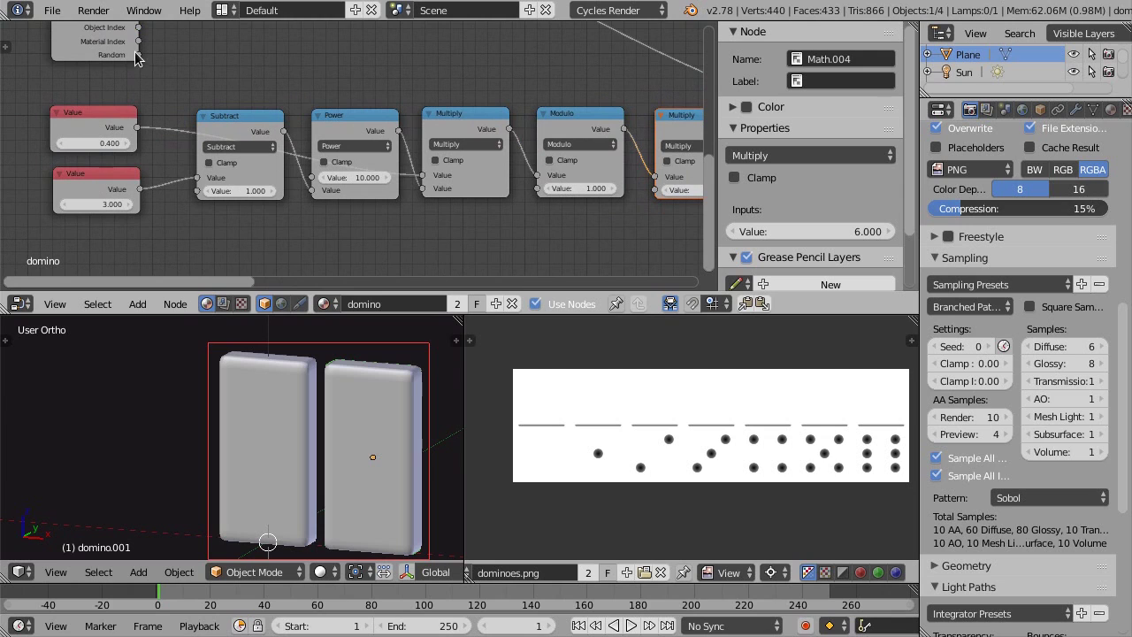
drag(138, 55, 416, 186)
middle_drag(415, 205, 374, 208)
- Switch the 3D viewport to Rendered shading and inspect each domino's pip pattern
key(shift+z)
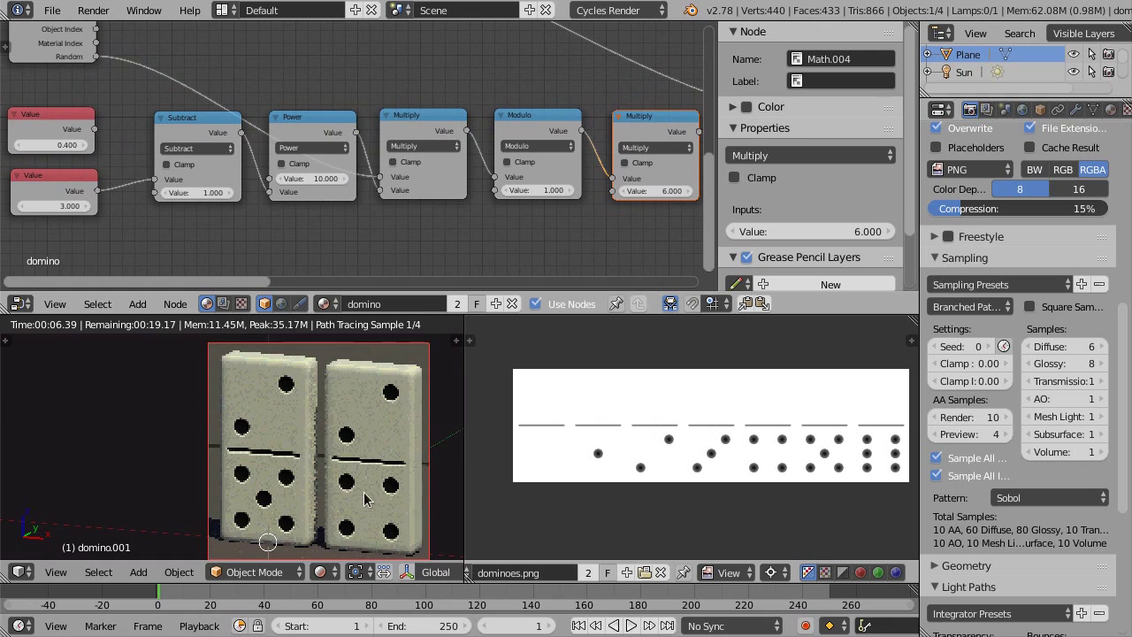
scroll(294, 217, down, 1)
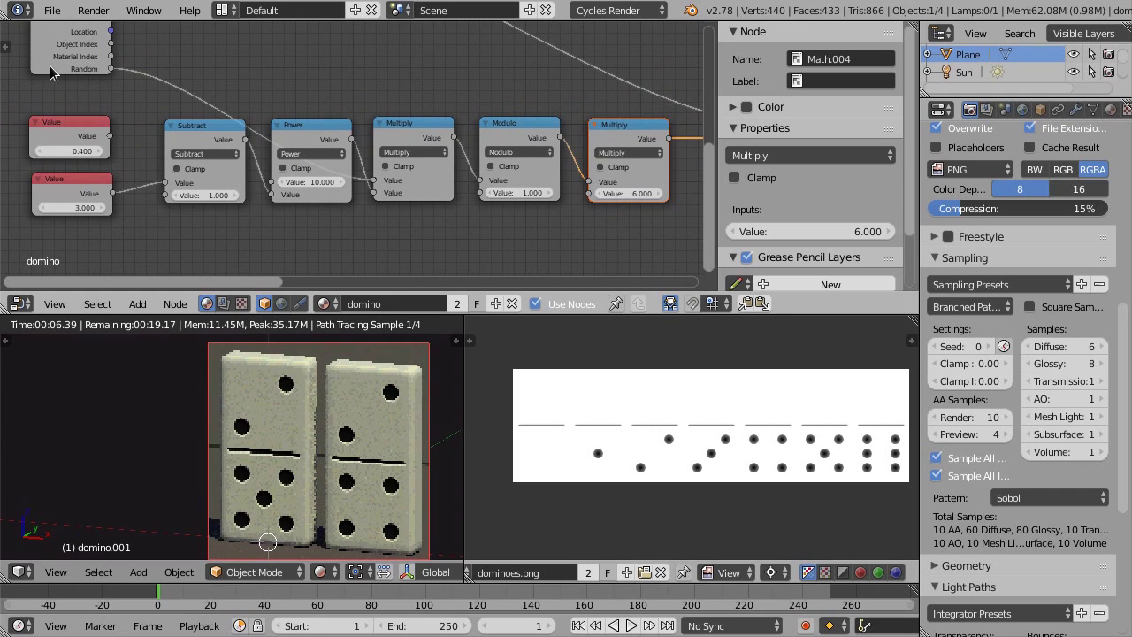
scroll(235, 81, down, 2)
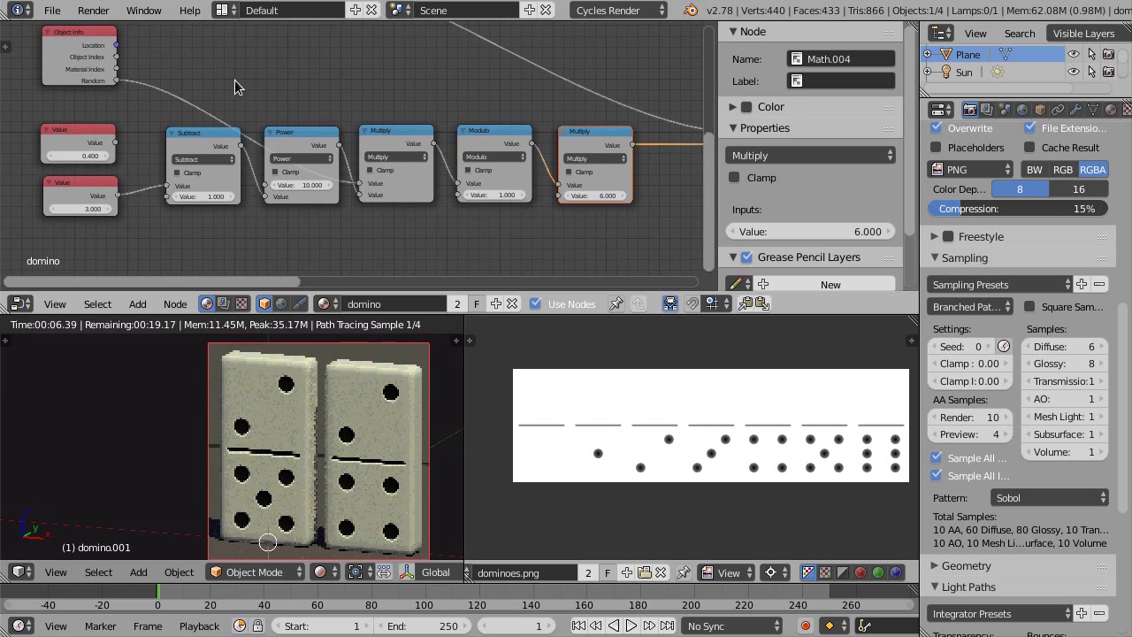
- Return the viewport to Solid, box-select the five Math nodes Subtract through Multiply, and group them
key(shift+z)
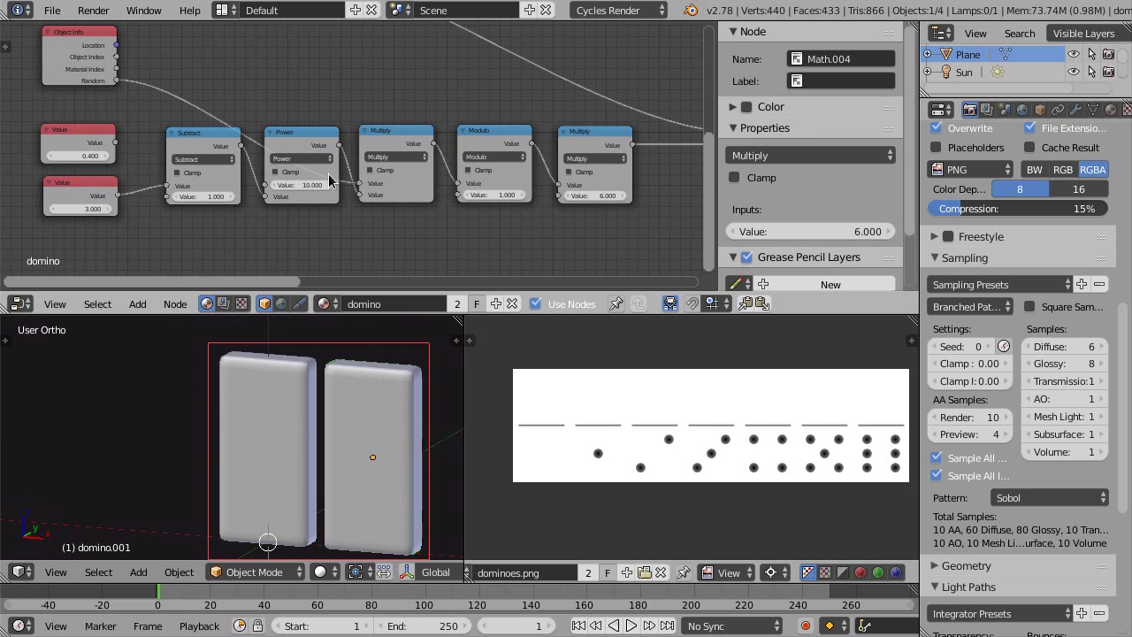
scroll(395, 207, down, 3)
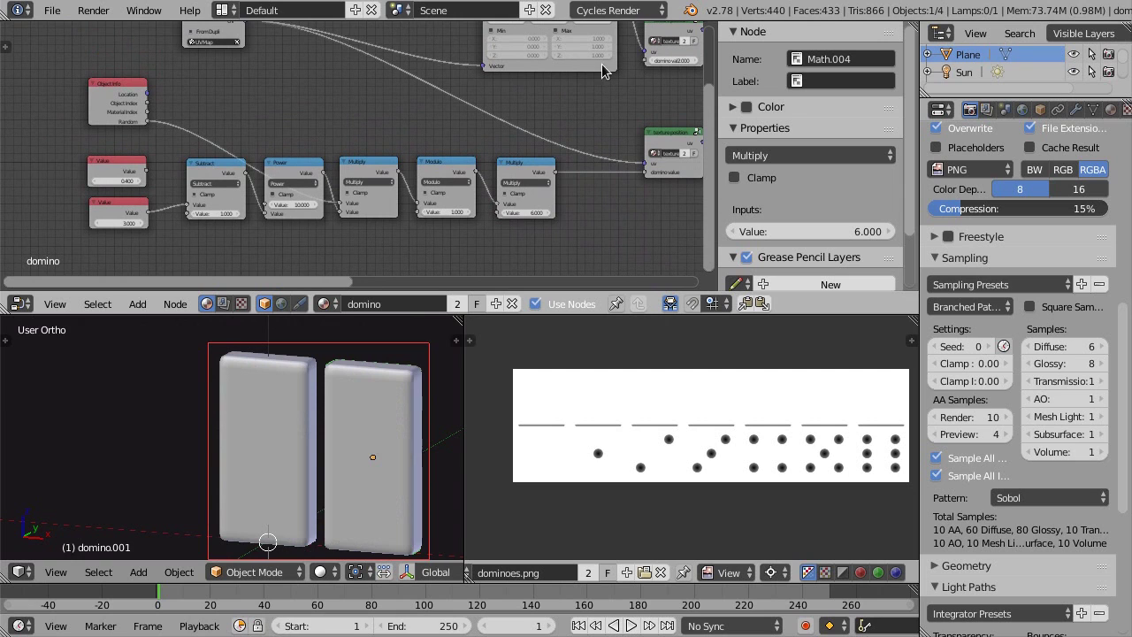
scroll(292, 140, up, 3)
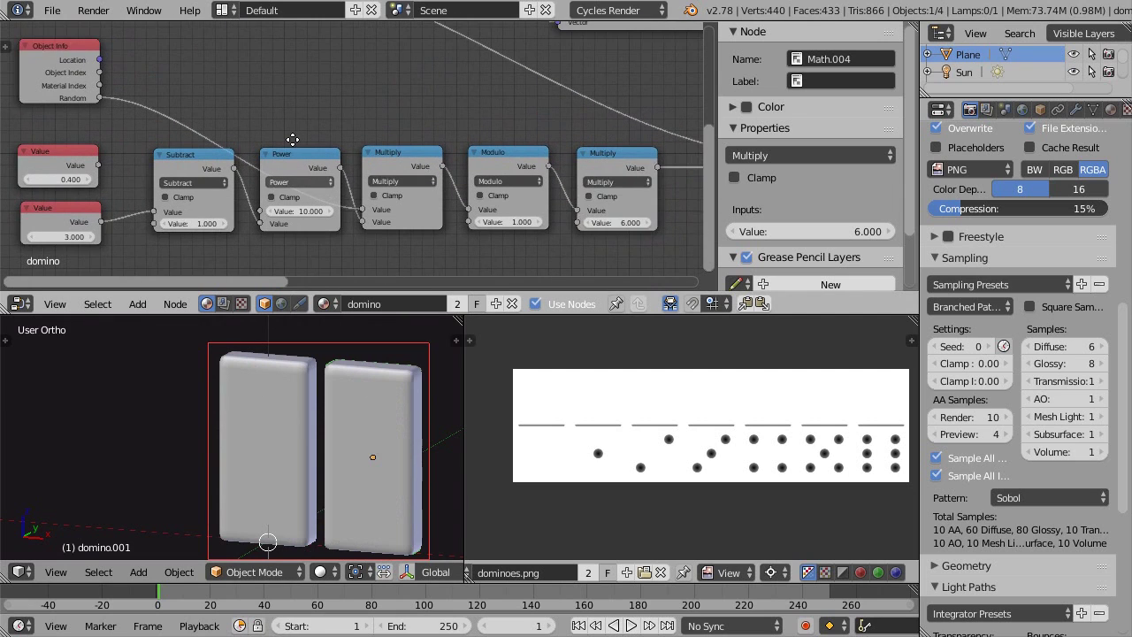
middle_drag(292, 140, 311, 99)
key(b)
drag(227, 91, 622, 211)
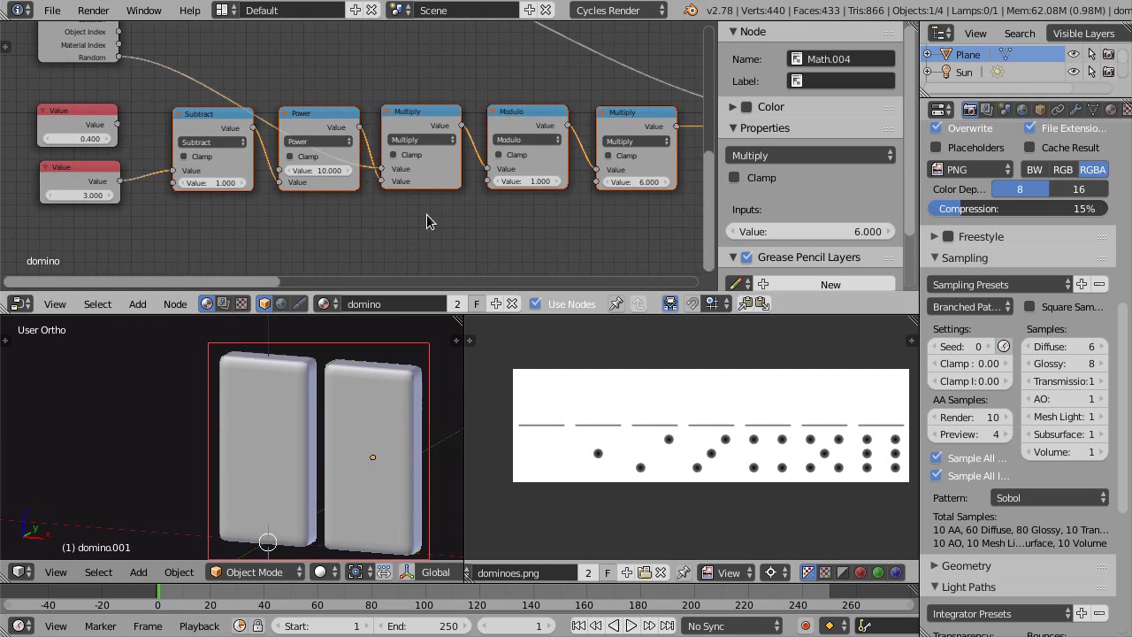
key(ctrl+g)
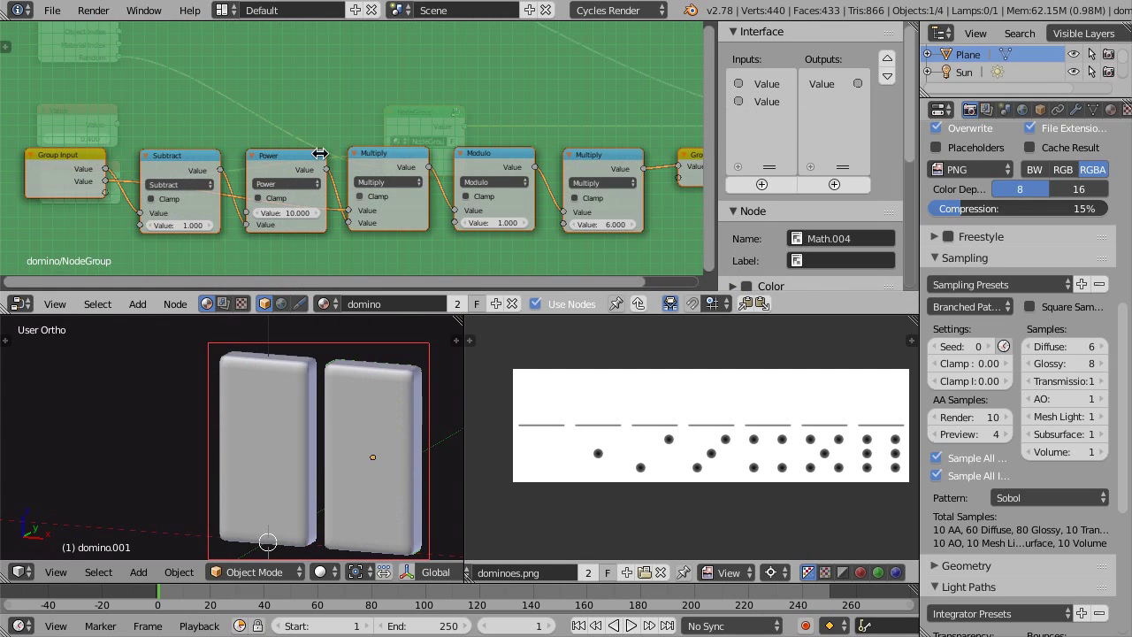
- Move the second group input to the top, naming it 'random value' with default 0
scroll(168, 118, up, 1)
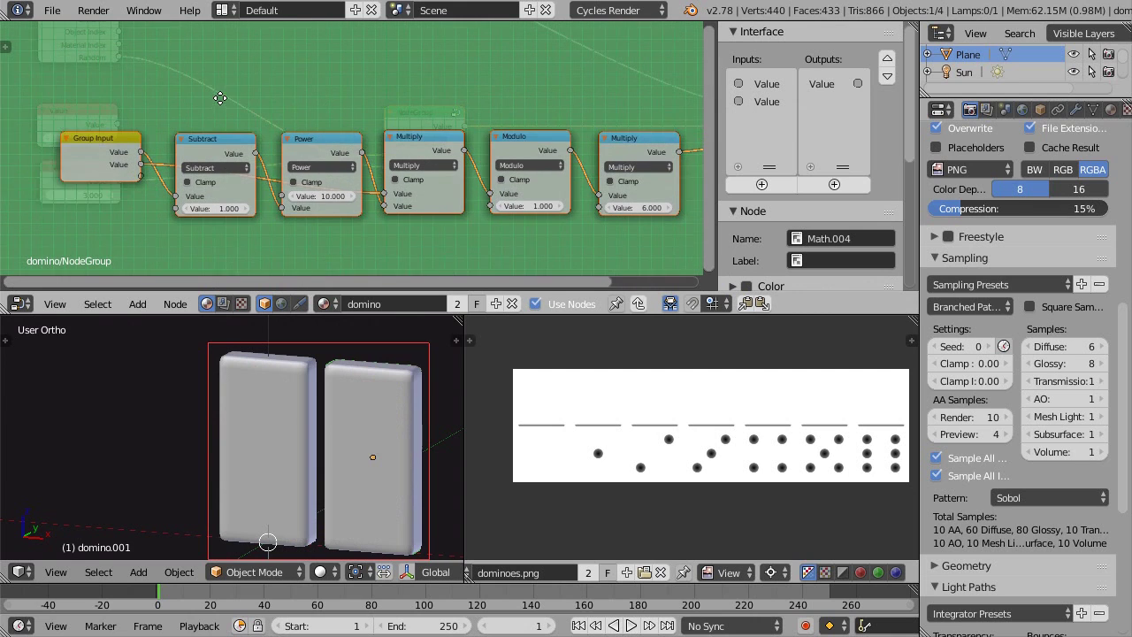
scroll(153, 117, up, 1)
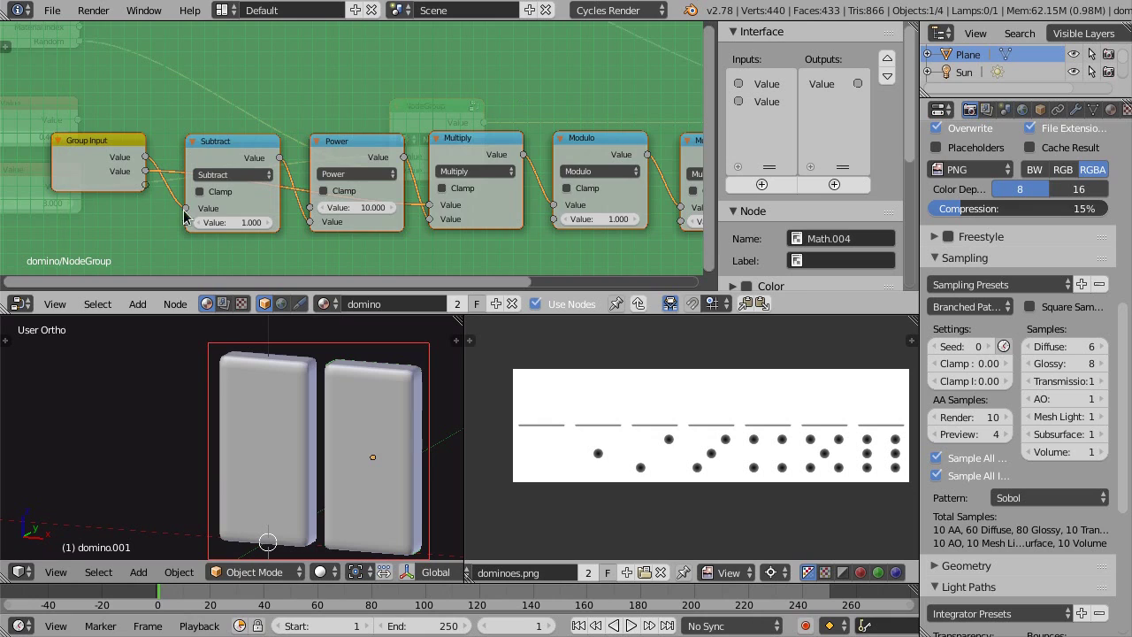
scroll(164, 221, up, 1)
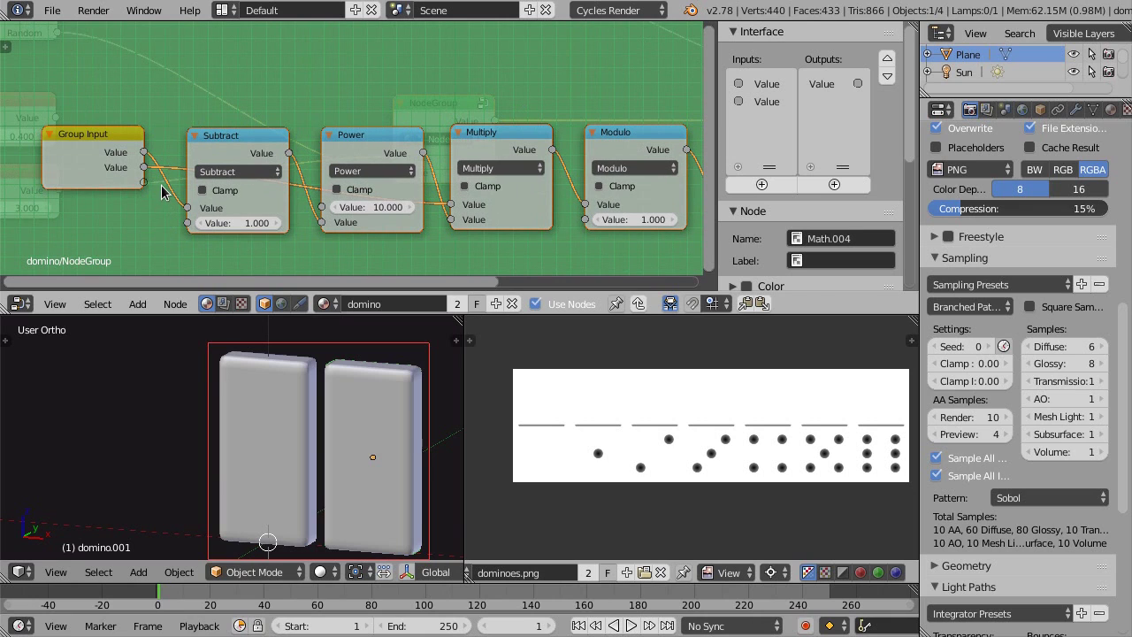
click(768, 102)
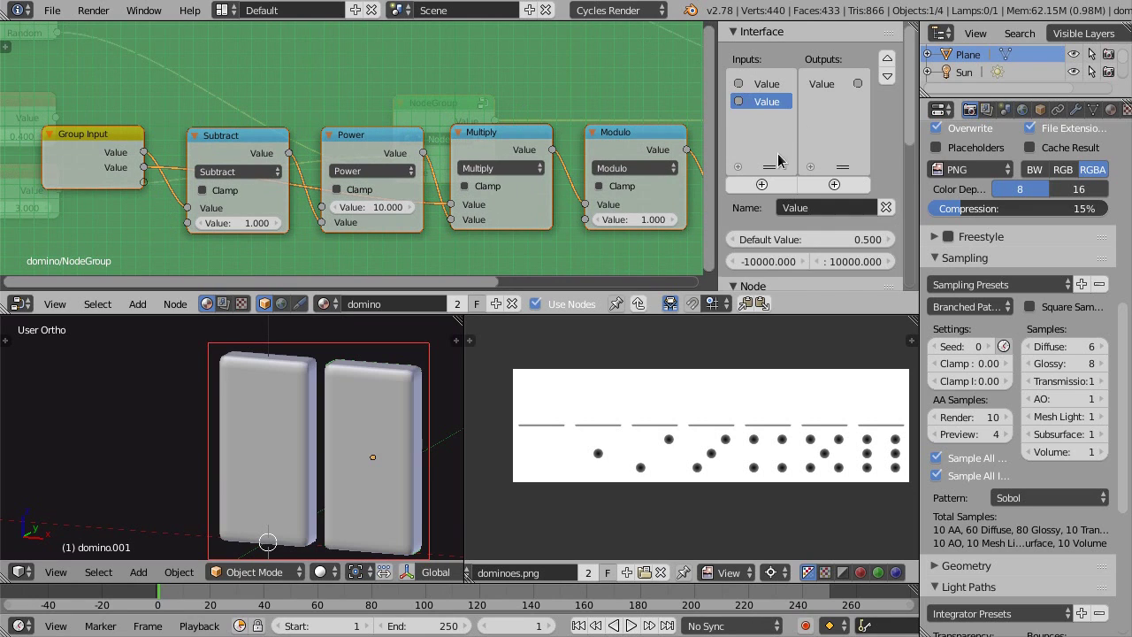
click(887, 57)
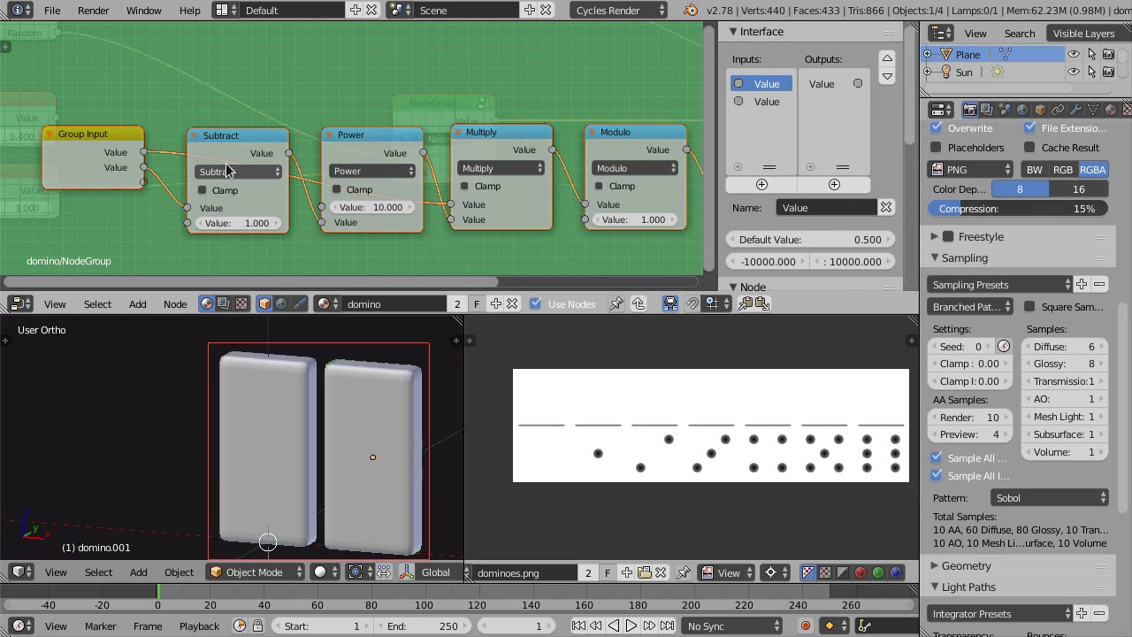
click(808, 205)
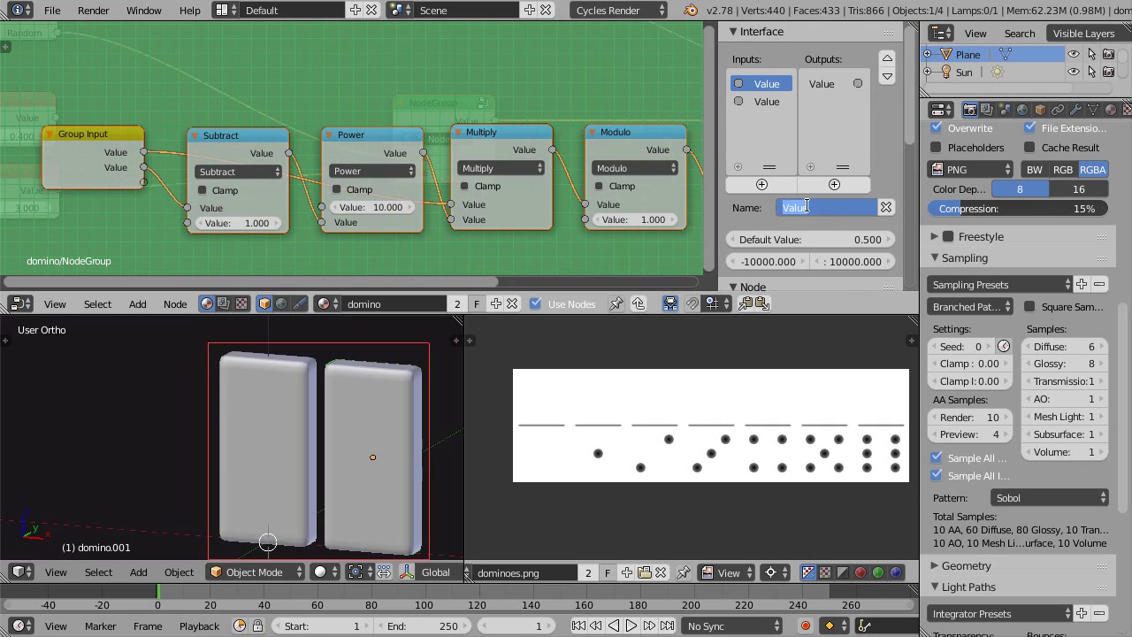
text(random value)
key(Return)
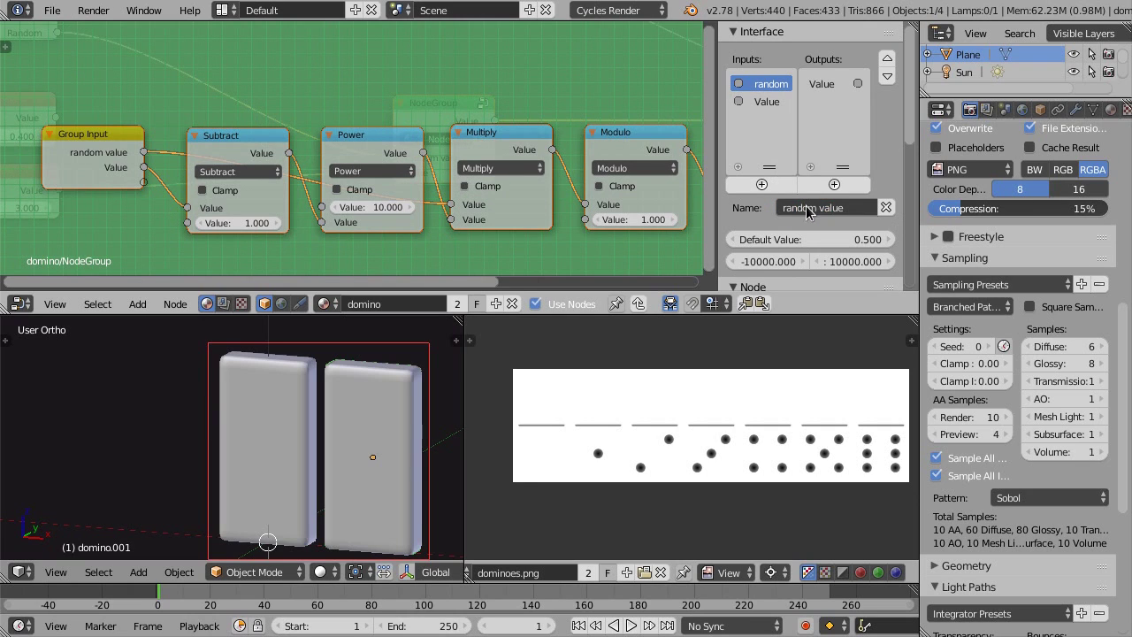
click(793, 240)
text(0)
key(Return)
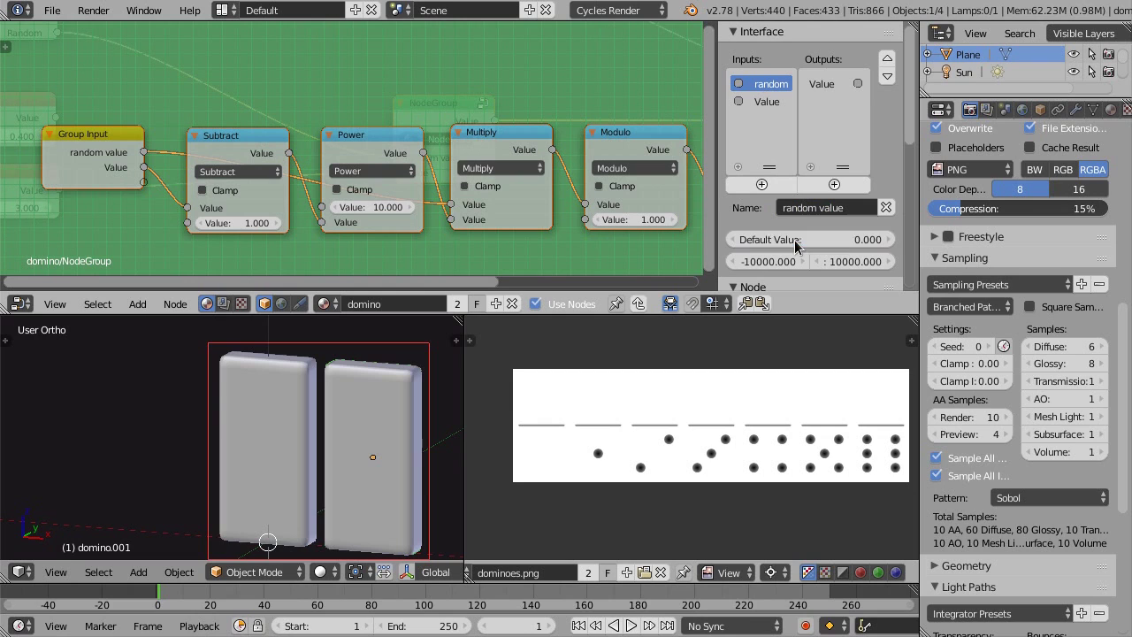
- Rename the second input 'decimal position' with default 1, minimum 1 and maximum 20
middle_drag(194, 142, 170, 142)
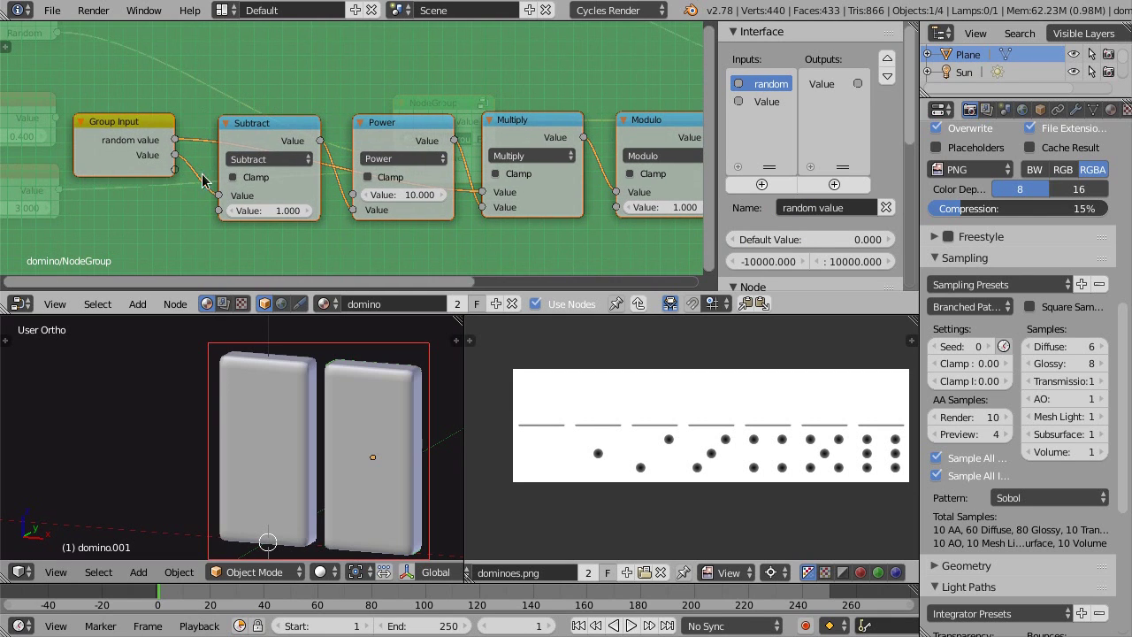
click(765, 105)
click(819, 209)
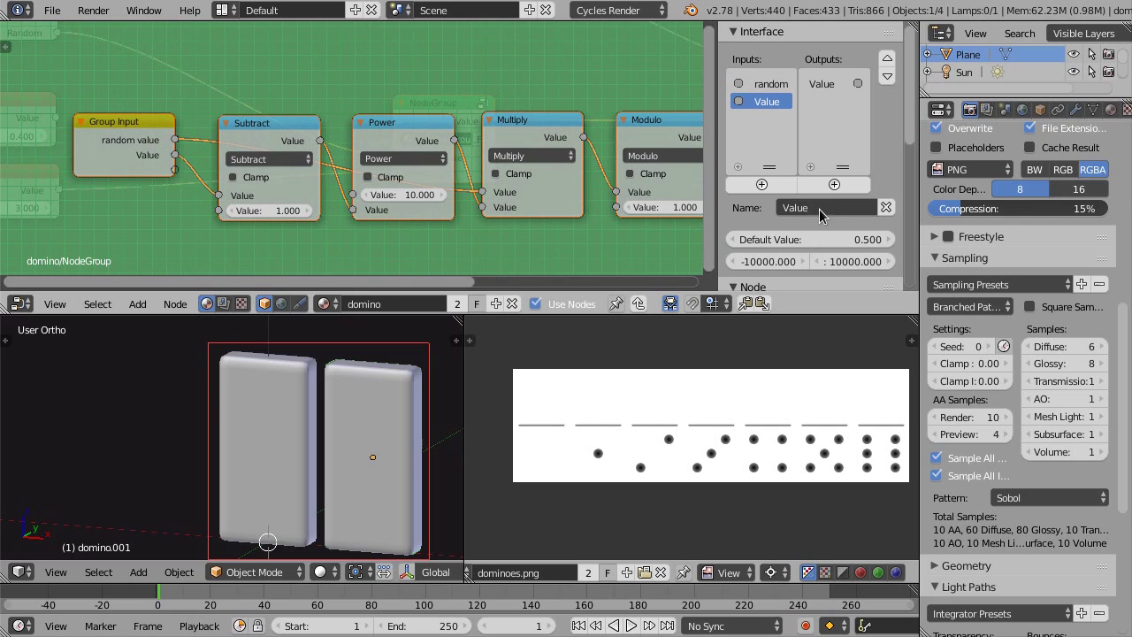
text(decimal posi)
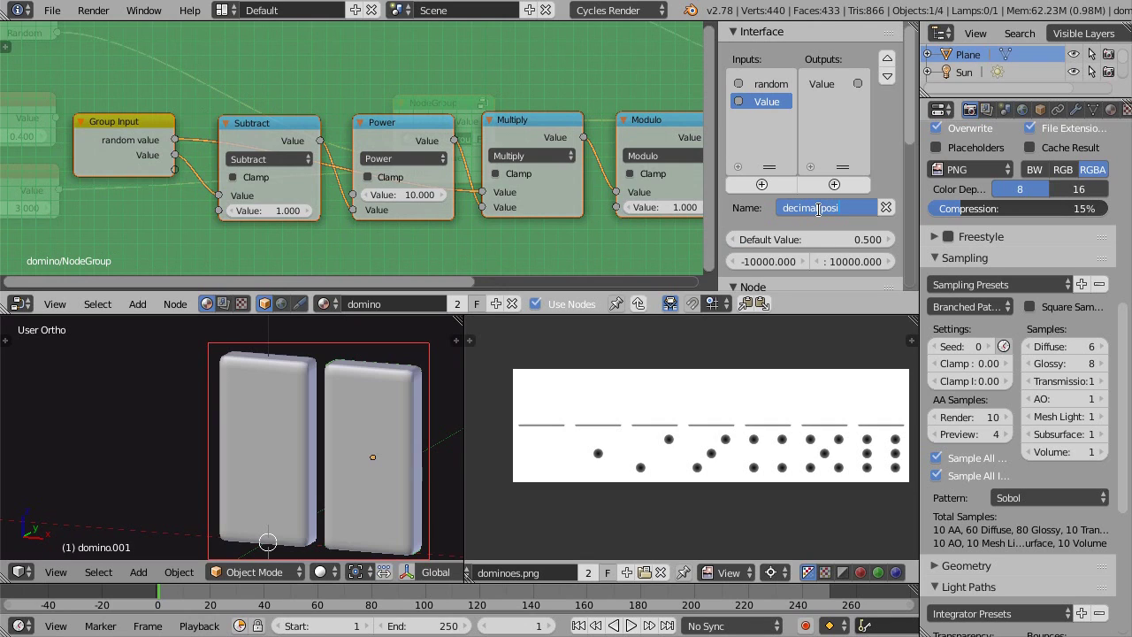
text(tion)
key(Return)
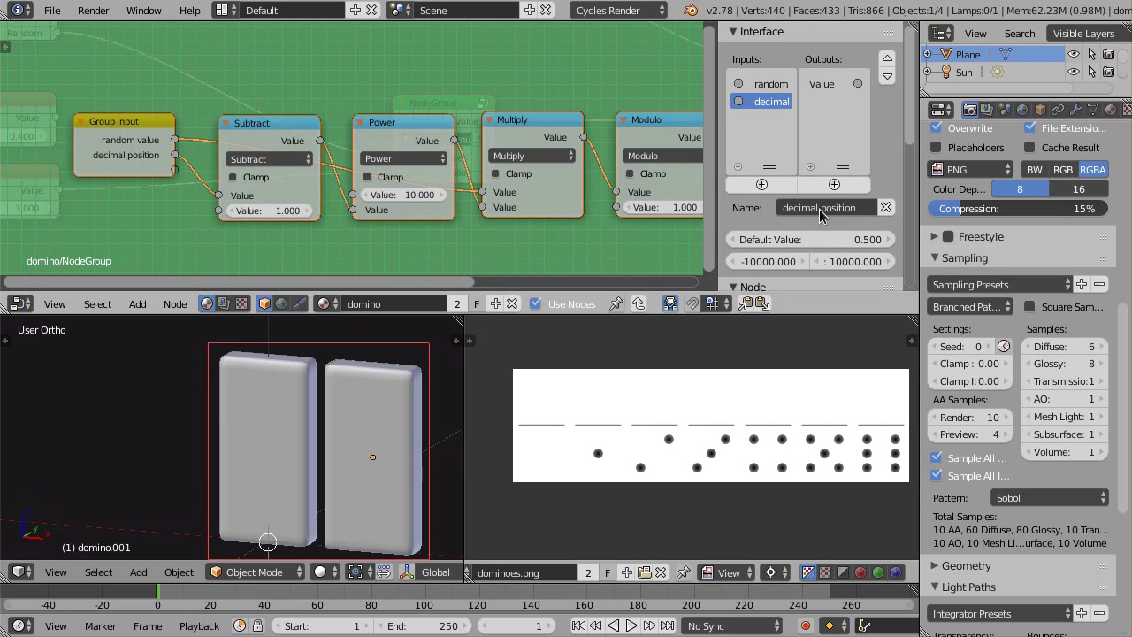
click(804, 238)
text(1)
key(Tab)
text(1)
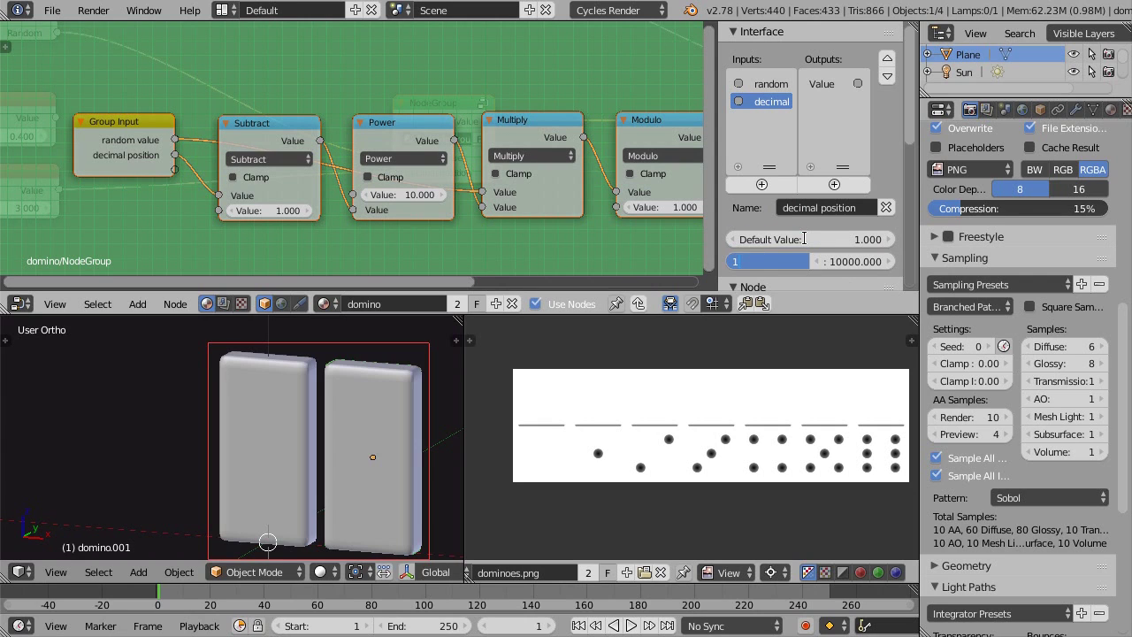
key(Tab)
text(2)
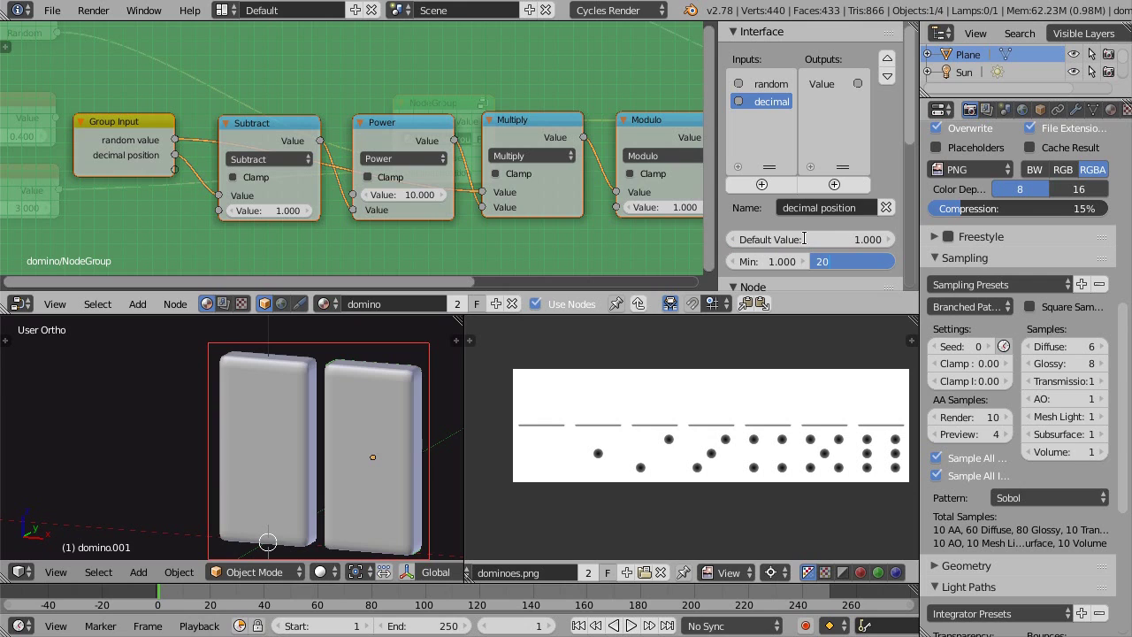
text(0)
key(Return)
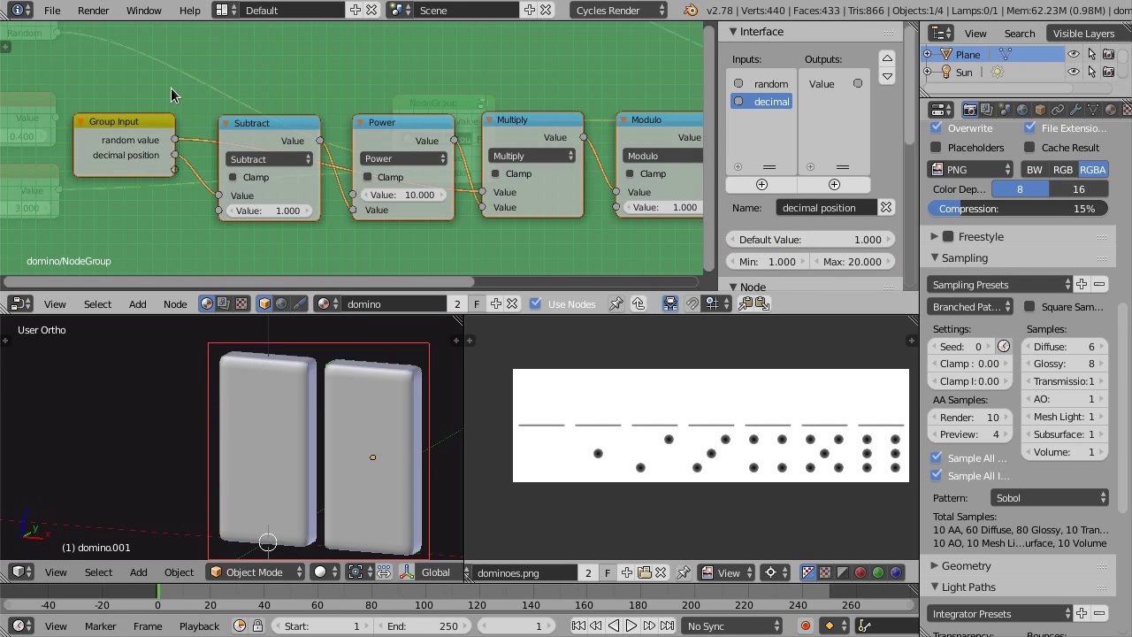
- Reposition the group's nodes and link the last Multiply's input to a new group input
key(g)
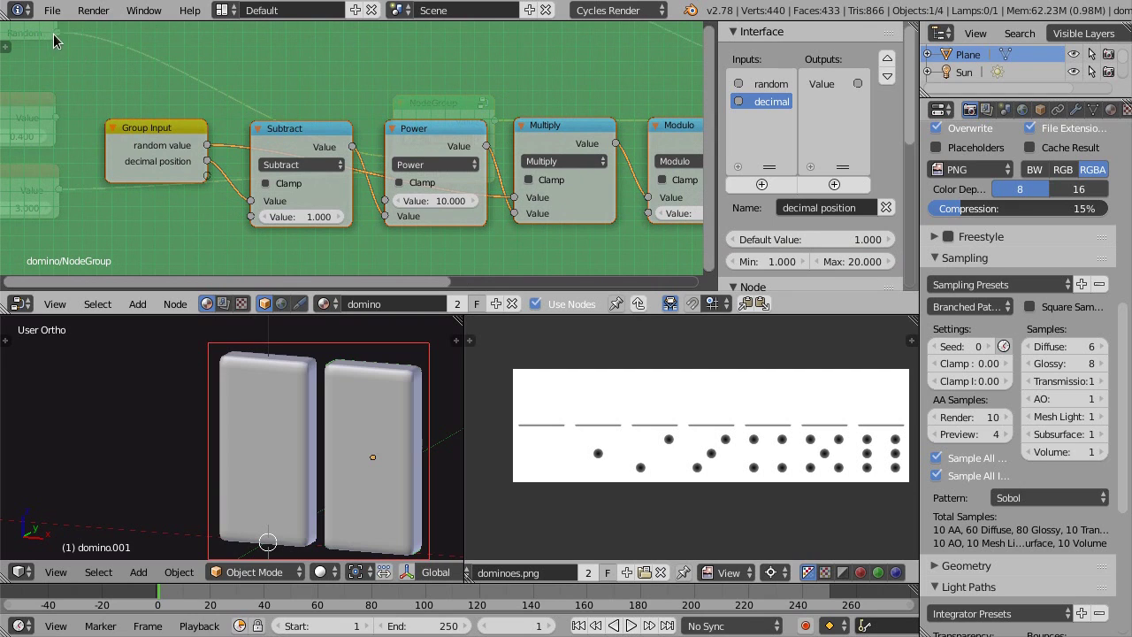
key(g)
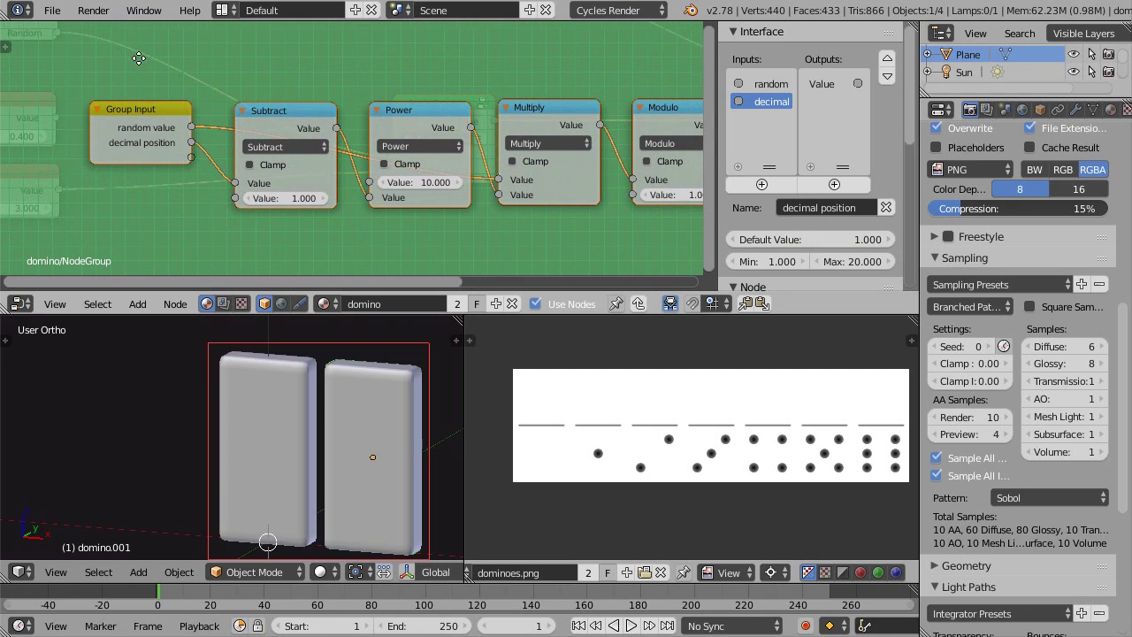
middle_drag(176, 104, 151, 69)
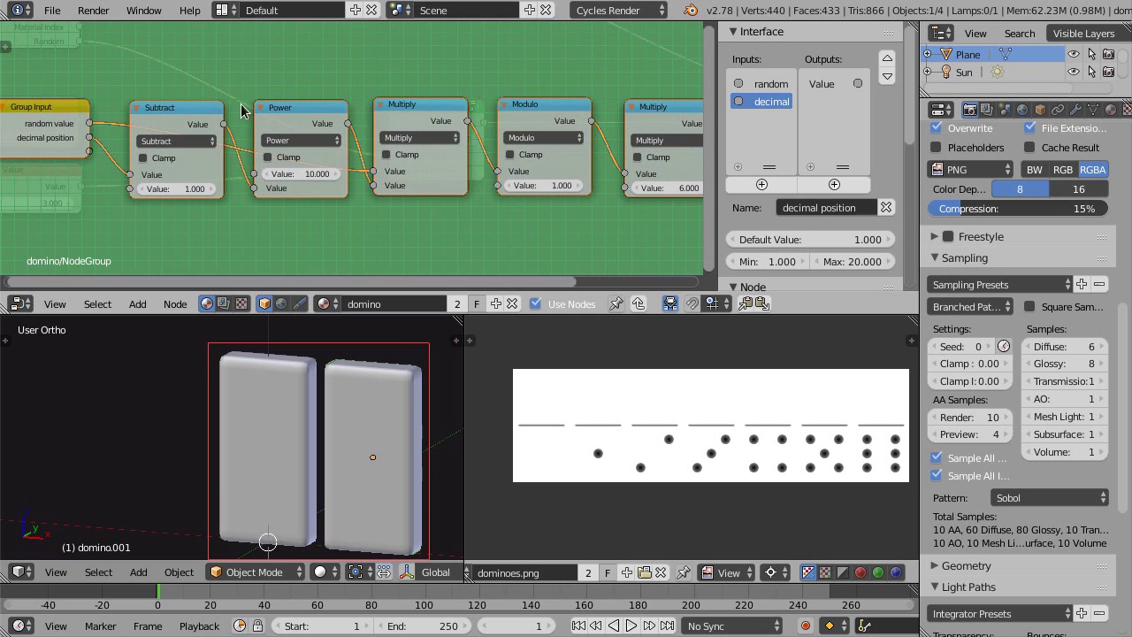
drag(626, 188, 86, 177)
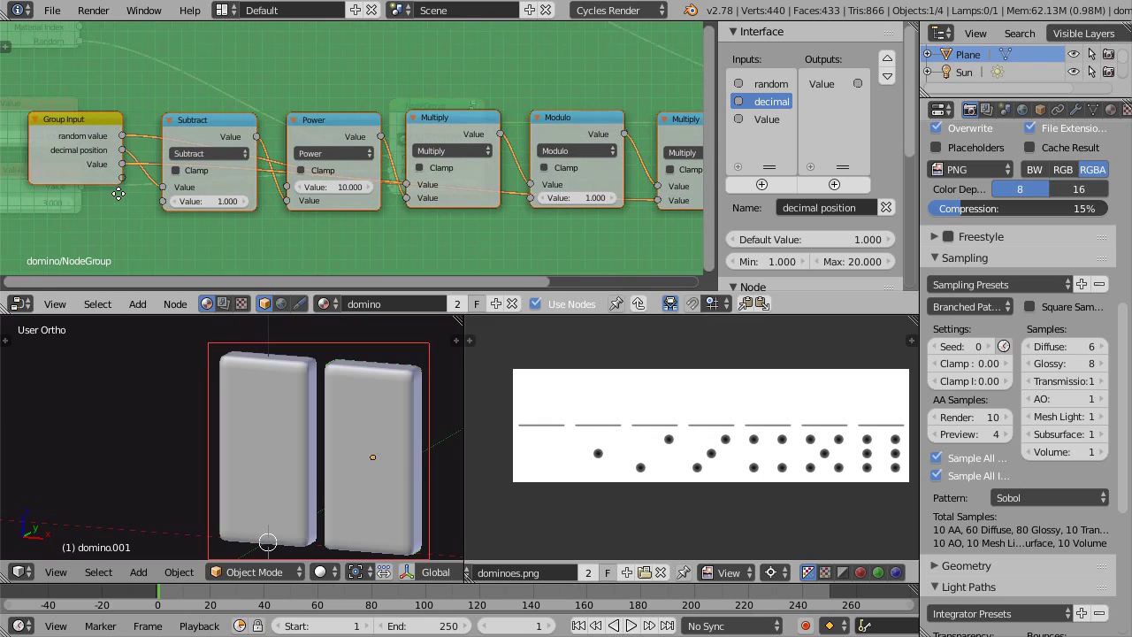
- Name the third group input 'maximum value' with a range of 0 to 100
click(763, 120)
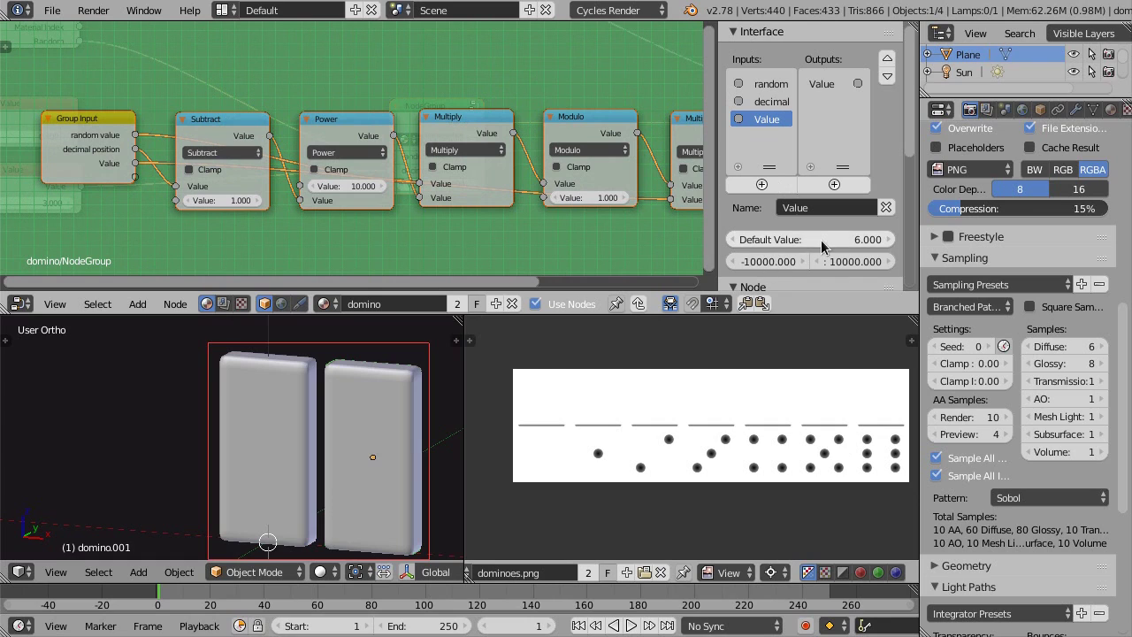
click(807, 211)
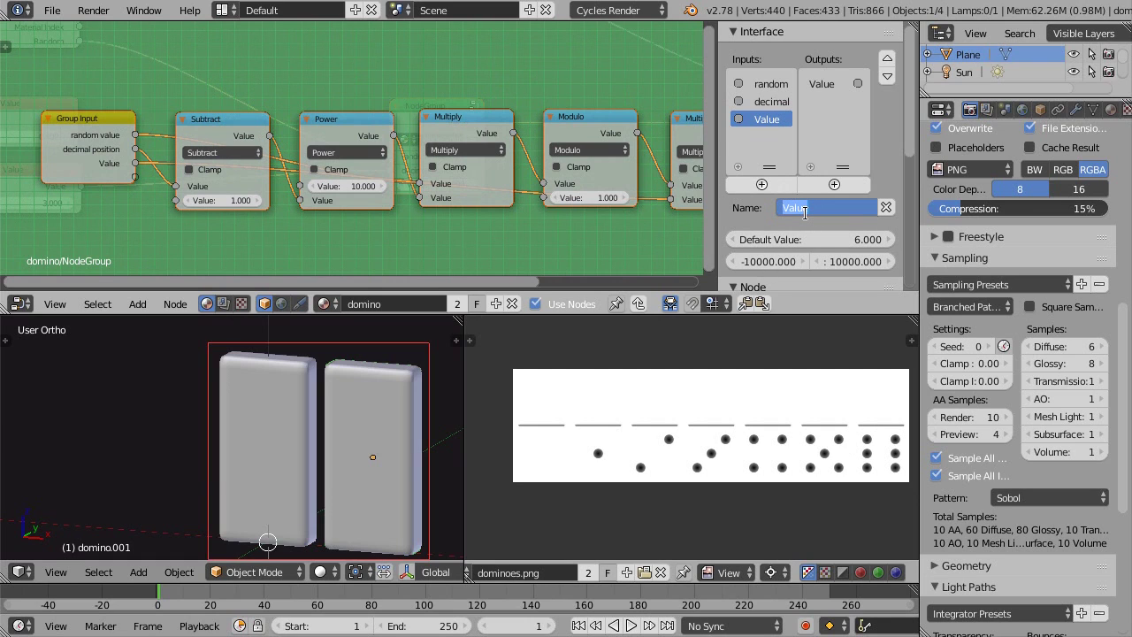
text(maximum value)
key(Return)
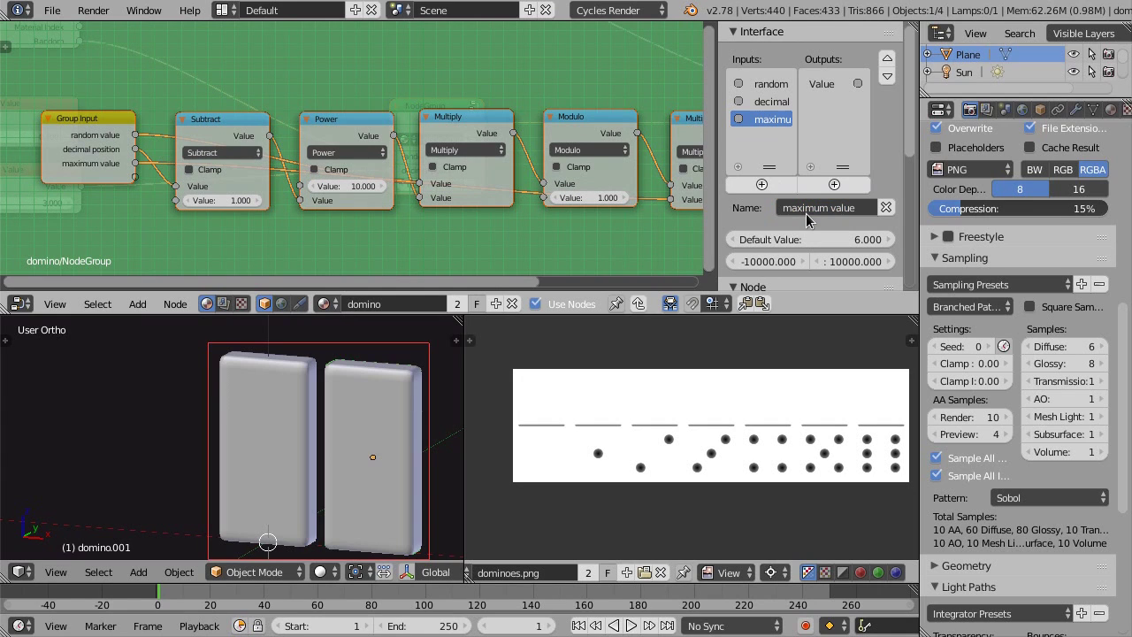
click(763, 262)
text(0)
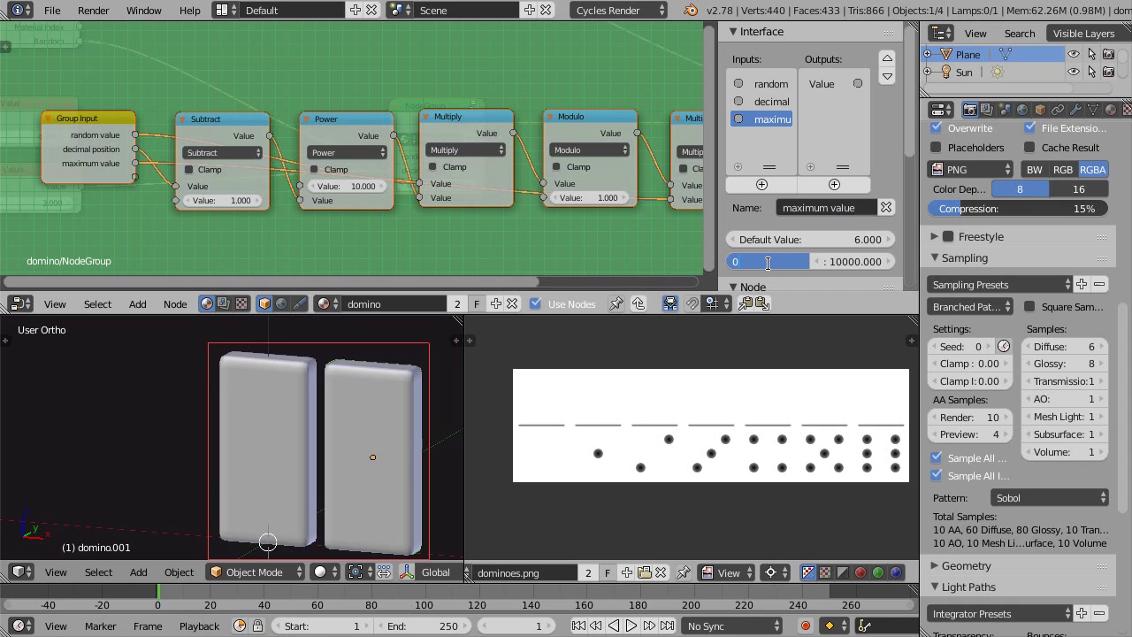
key(Tab)
text(1)
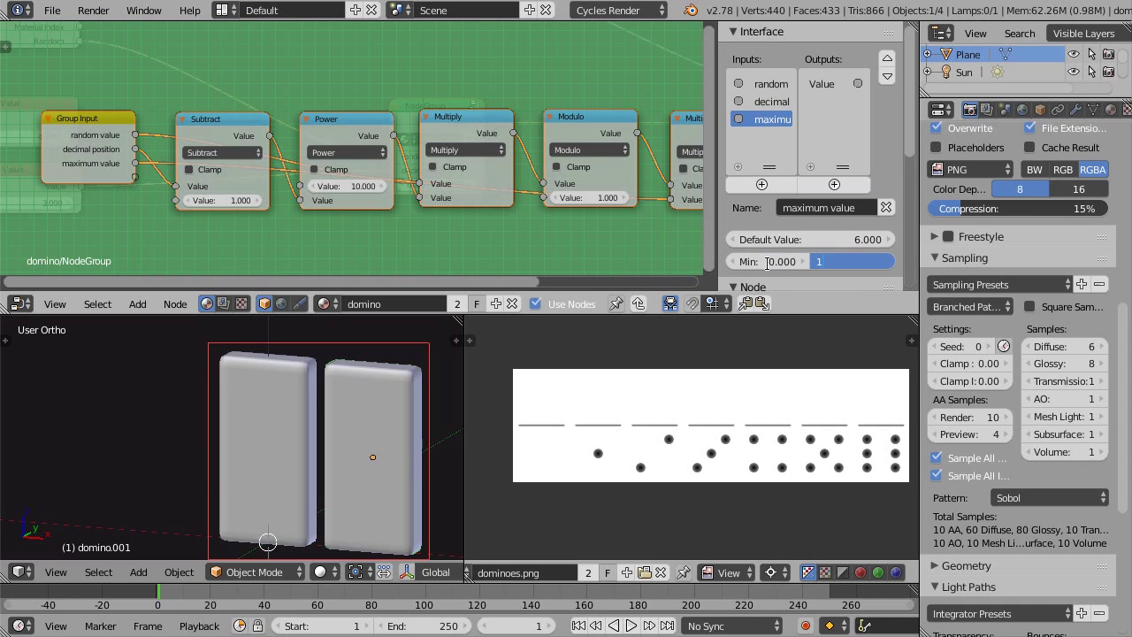
text(00)
key(Return)
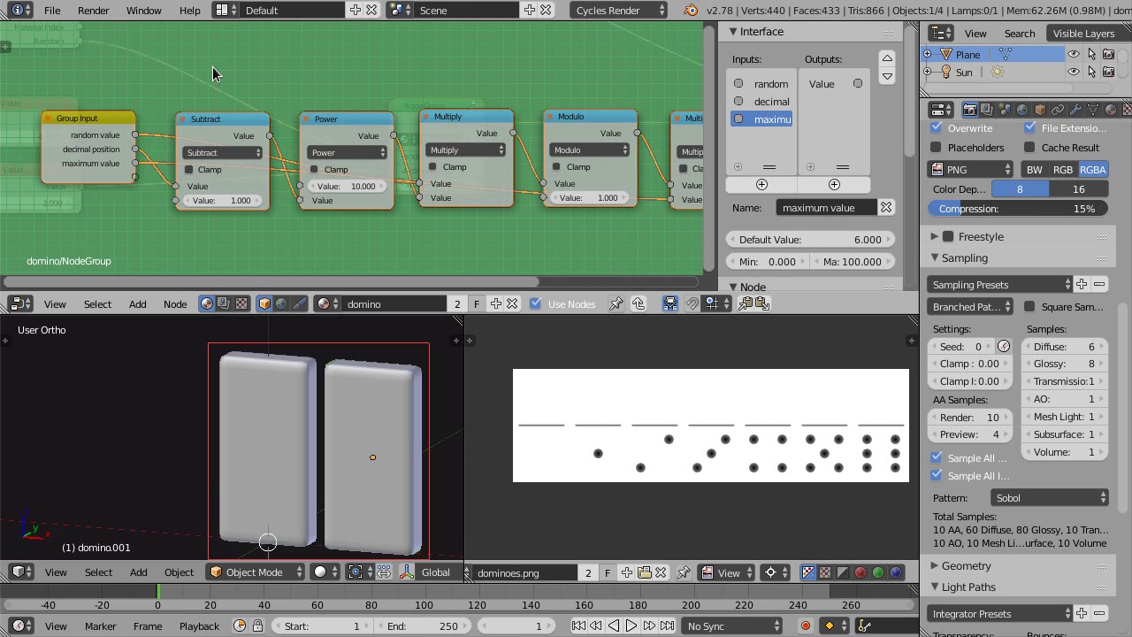
- Rename the group's output socket to 'domino value'
scroll(218, 71, down, 1)
middle_drag(342, 84, 239, 80)
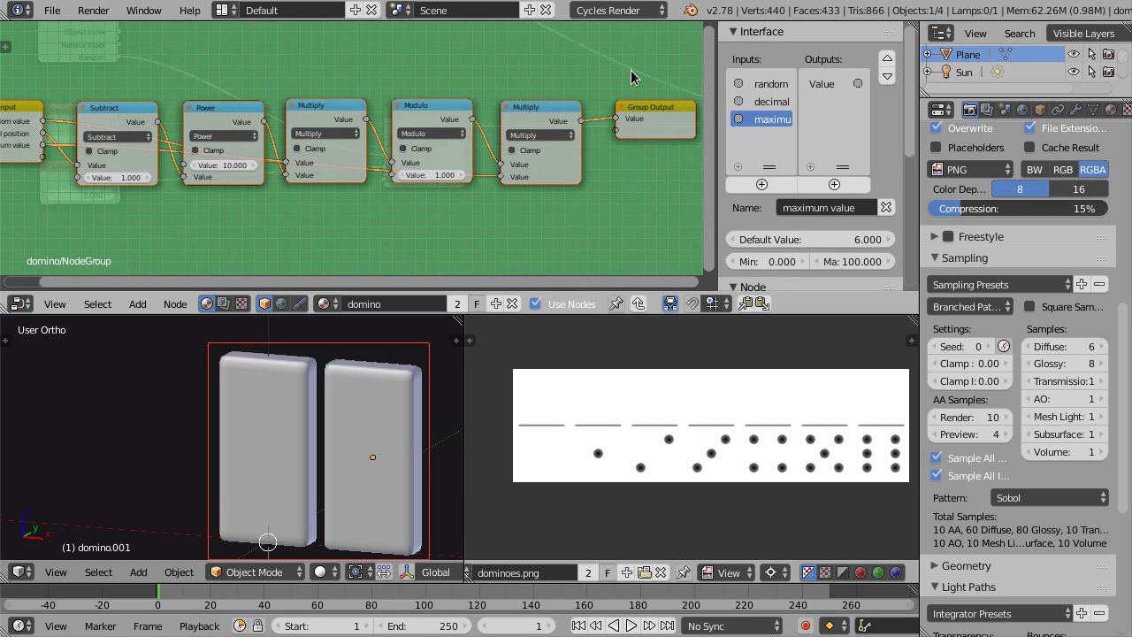
click(830, 85)
click(823, 206)
text(v)
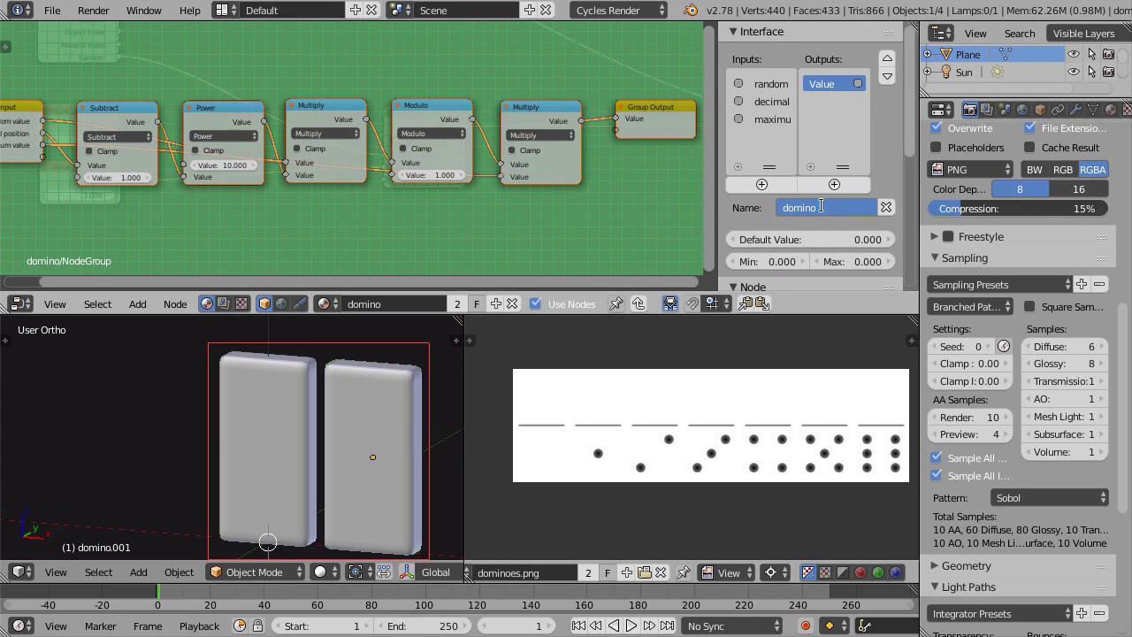
key(Return)
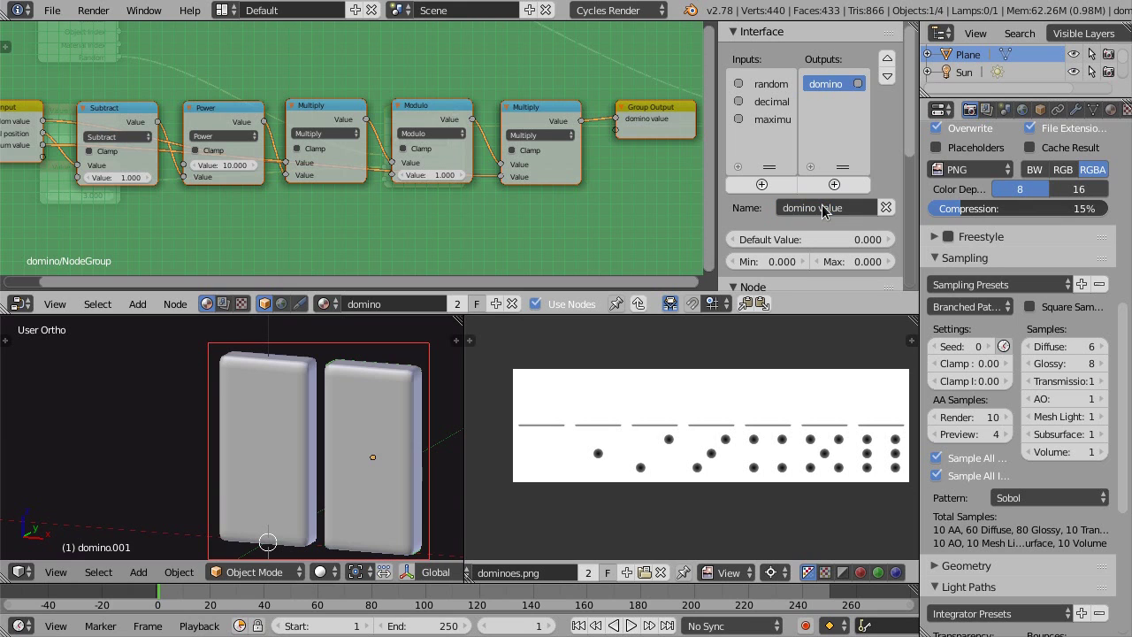
scroll(310, 218, down, 3)
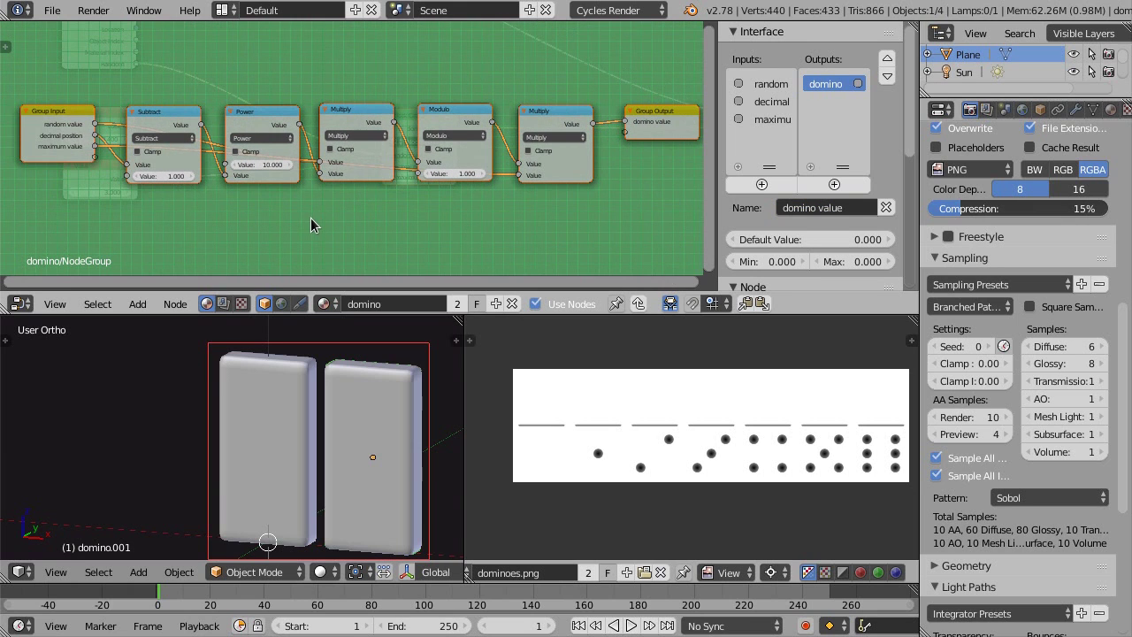
- Leave the group and delete both Value nodes that fed it
key(Tab)
middle_drag(411, 181, 367, 163)
click(87, 104)
shift+click(97, 164)
key(x)
- Move Object Info, the group node and UV Map closer together
middle_drag(259, 156, 207, 177)
click(88, 71)
key(g)
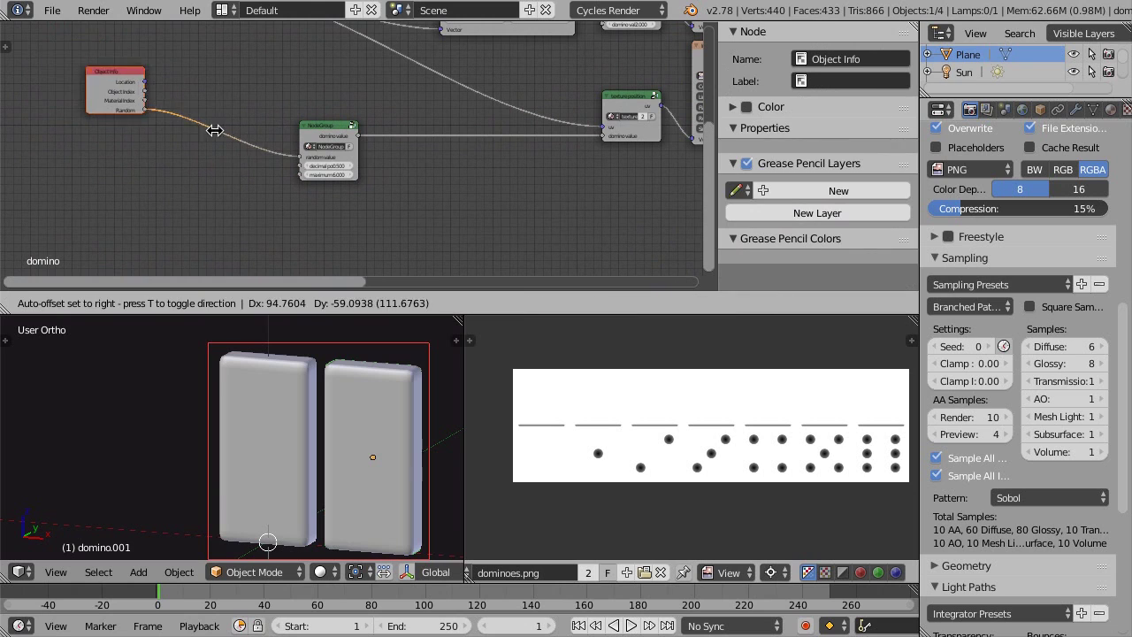
click(291, 133)
click(299, 140)
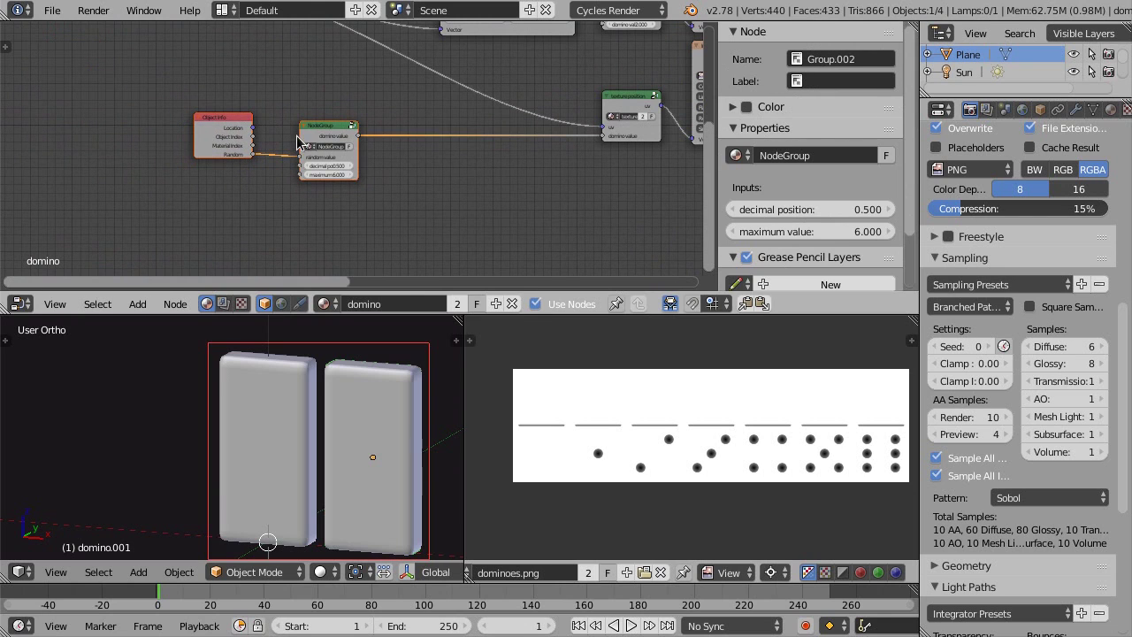
key(g)
click(468, 169)
middle_drag(221, 39, 210, 120)
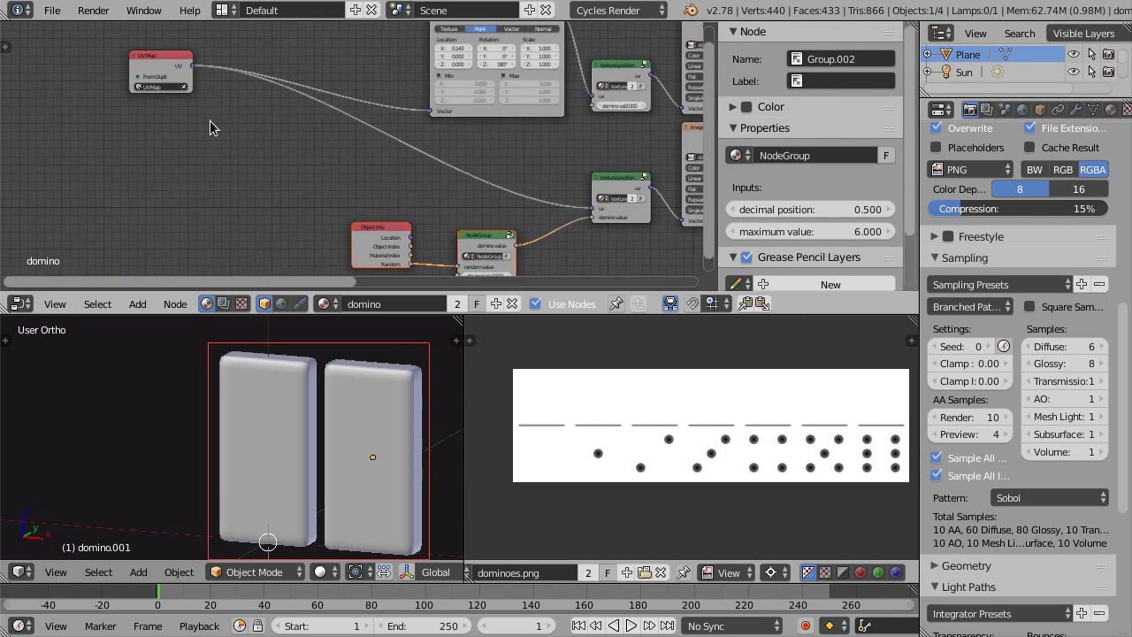
click(175, 65)
key(g)
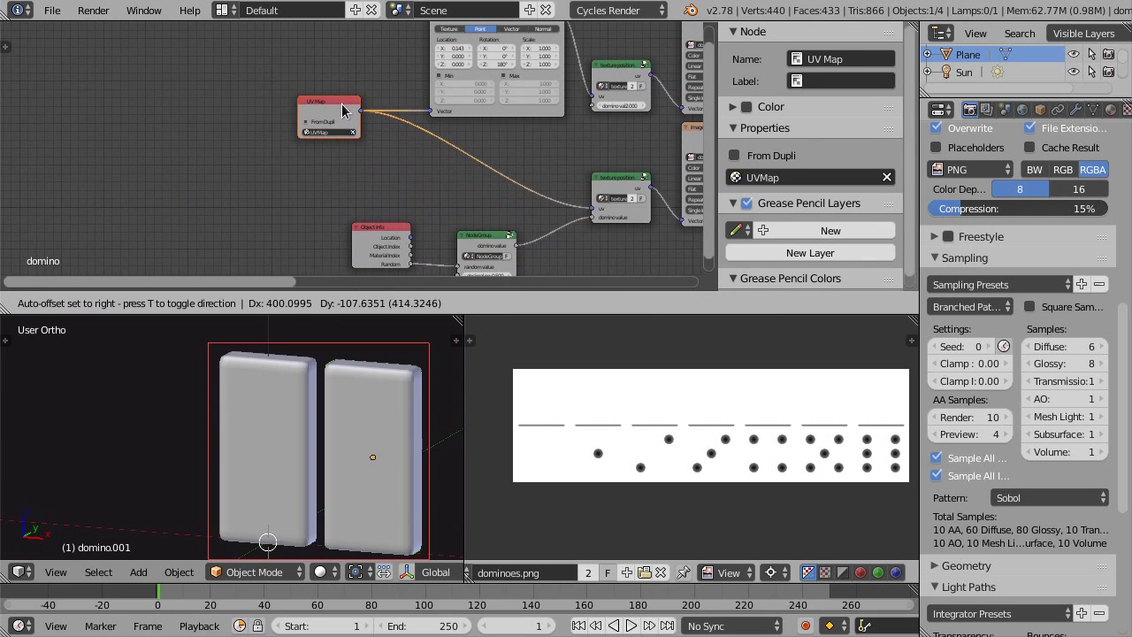
click(347, 109)
middle_drag(434, 174, 399, 139)
- Rename the group node's datablock to 'domino value'
click(482, 196)
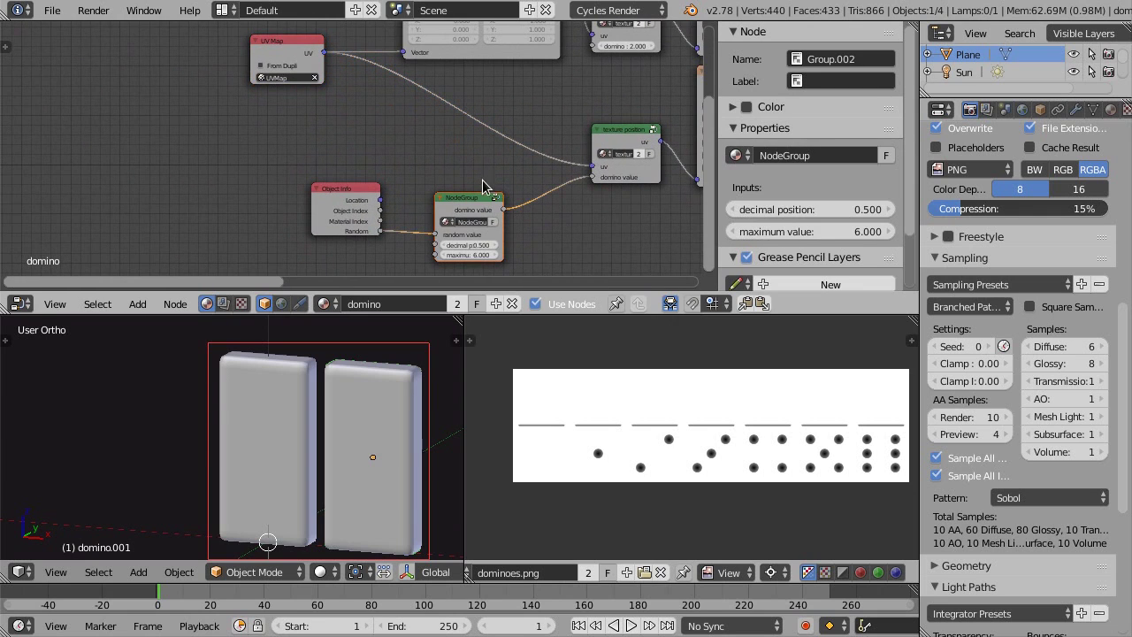
click(815, 157)
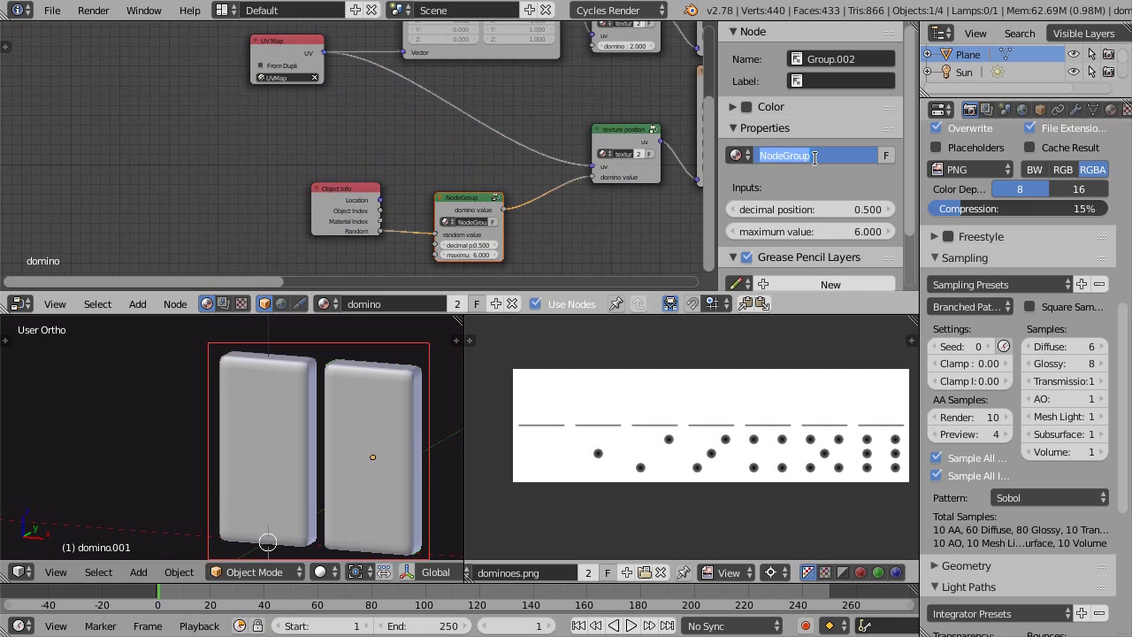
text(domino value)
key(Return)
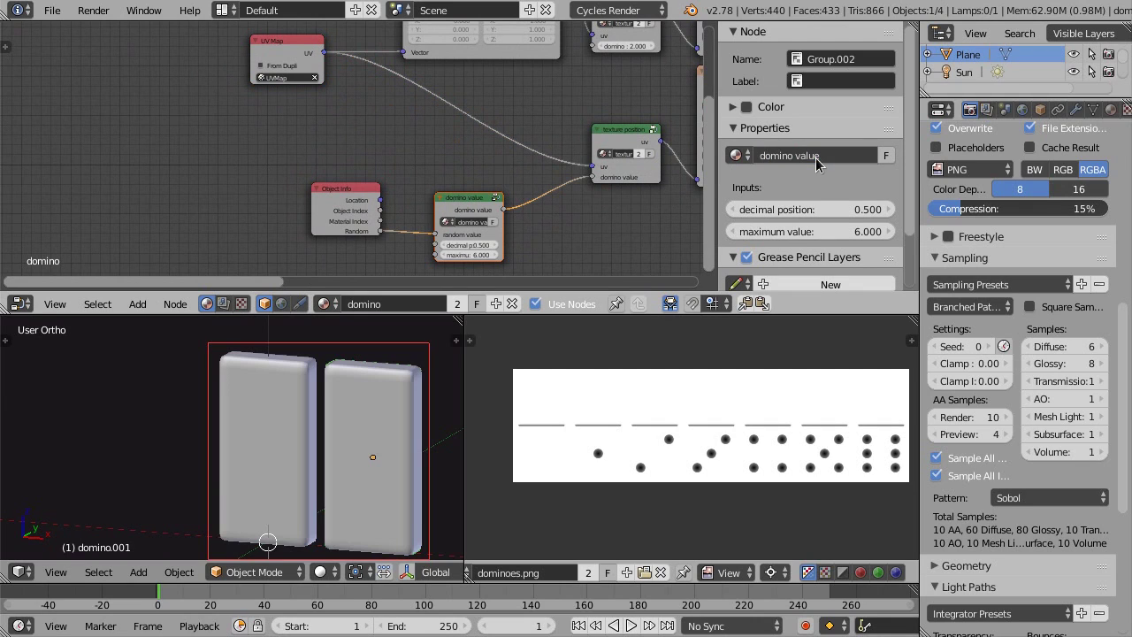
scroll(488, 168, up, 1)
- Duplicate the domino value node, feeding the second texture position and fed by Object Info Random
key(shift+d)
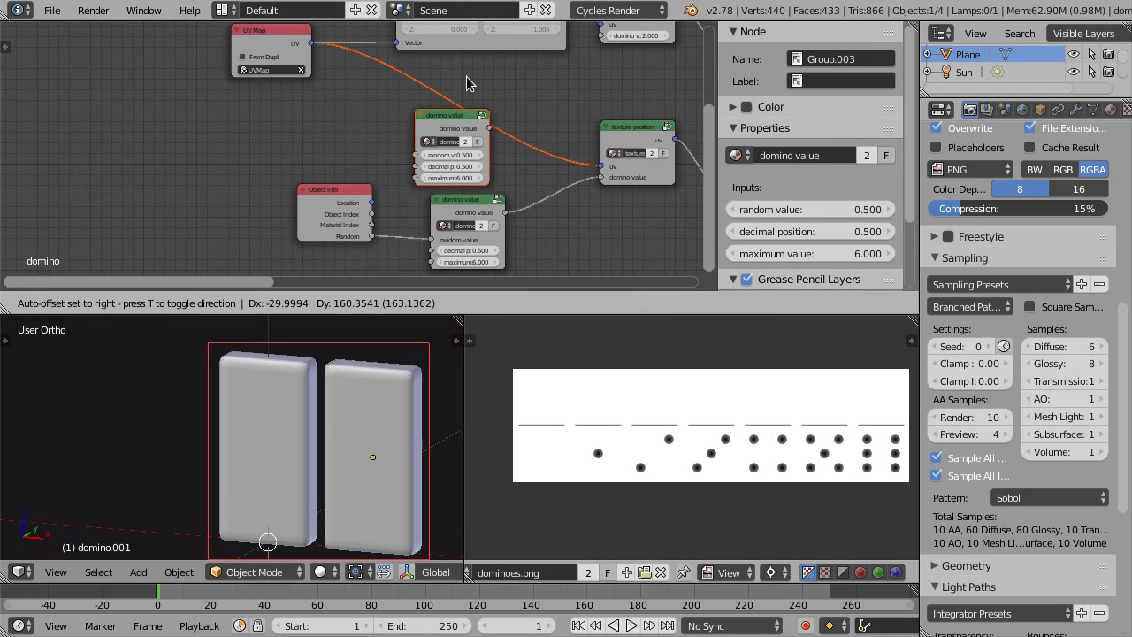
click(426, 80)
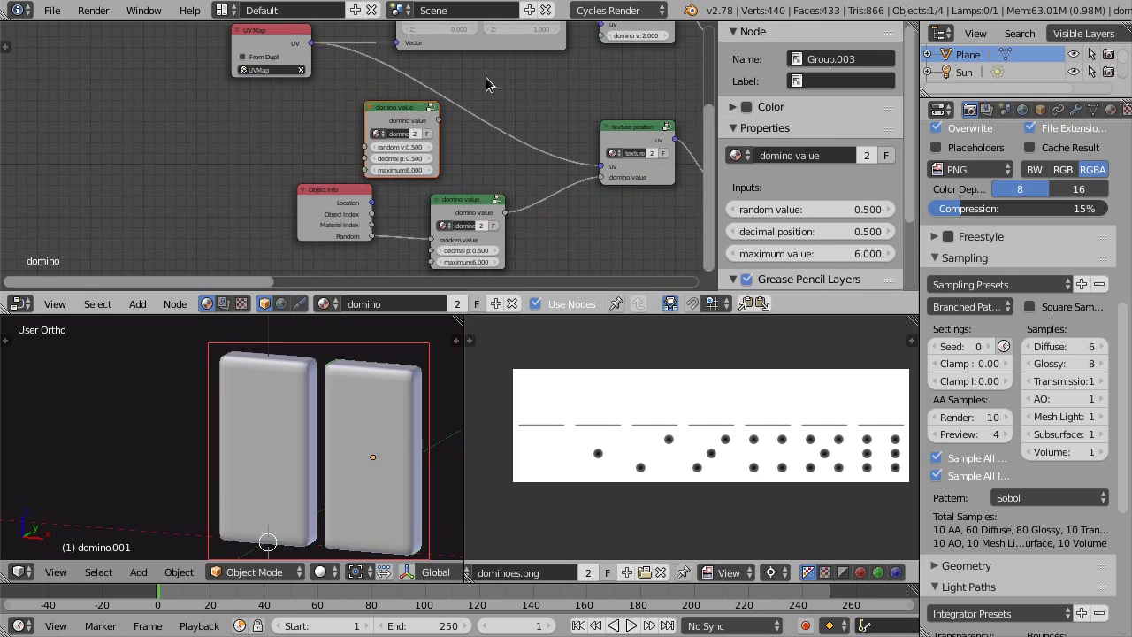
middle_drag(491, 81, 406, 131)
drag(353, 168, 519, 89)
drag(485, 140, 516, 86)
drag(326, 160, 378, 144)
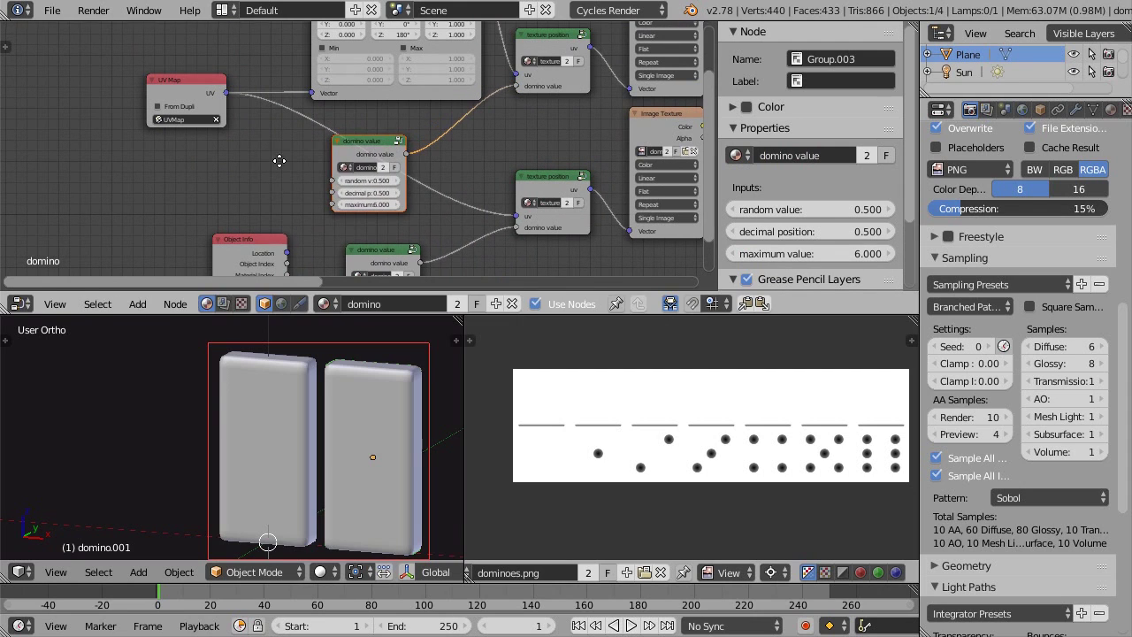
scroll(279, 161, up, 1)
drag(309, 266, 360, 149)
- Set the two domino value nodes' decimal positions to 1 and 3, then tidy the nodes
scroll(332, 161, up, 2)
click(410, 157)
text(1)
key(Return)
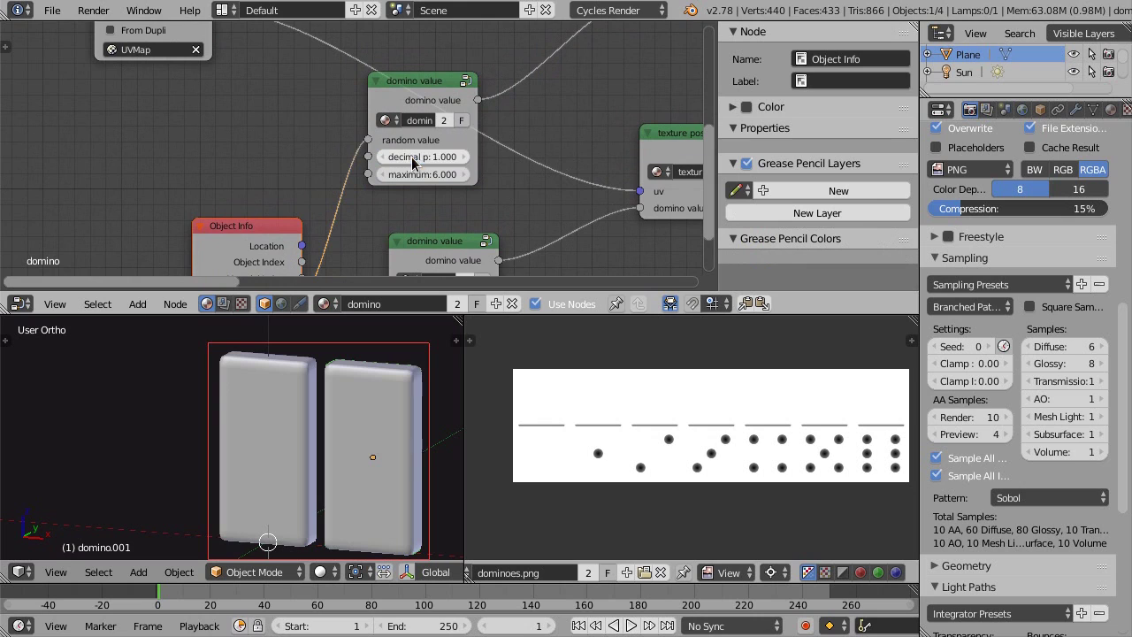
scroll(500, 155, down, 1)
middle_drag(505, 176, 537, 124)
scroll(538, 131, up, 1)
click(491, 240)
text(3)
key(Return)
scroll(531, 76, down, 1)
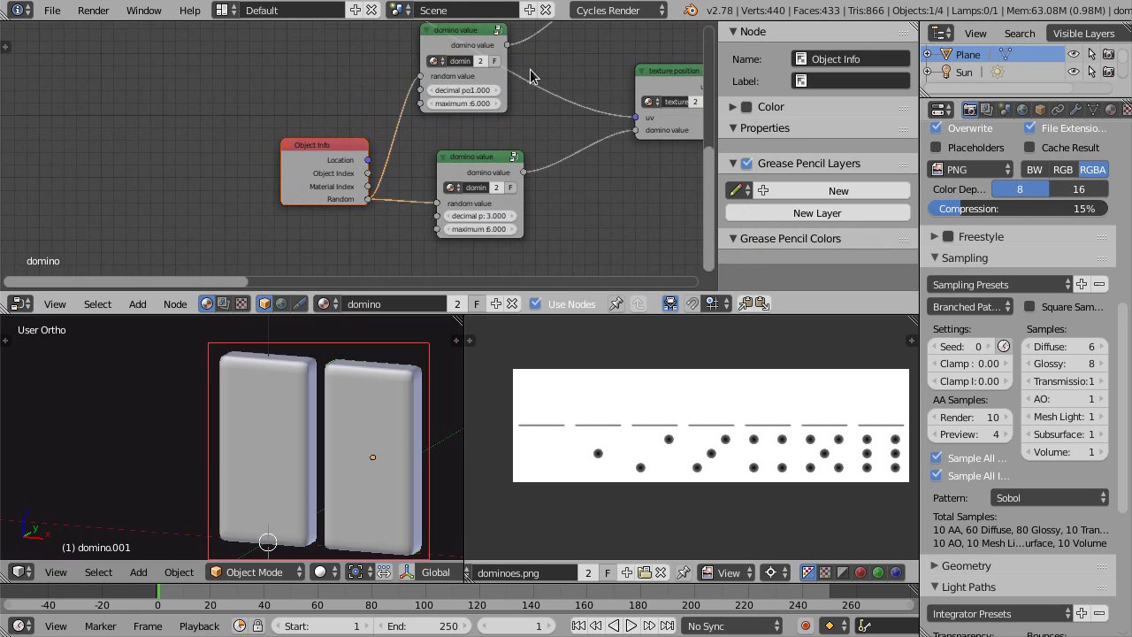
middle_drag(531, 76, 519, 83)
mouse_move(499, 92)
mouse_down()
mouse_move(466, 73)
mouse_move(486, 80)
mouse_up()
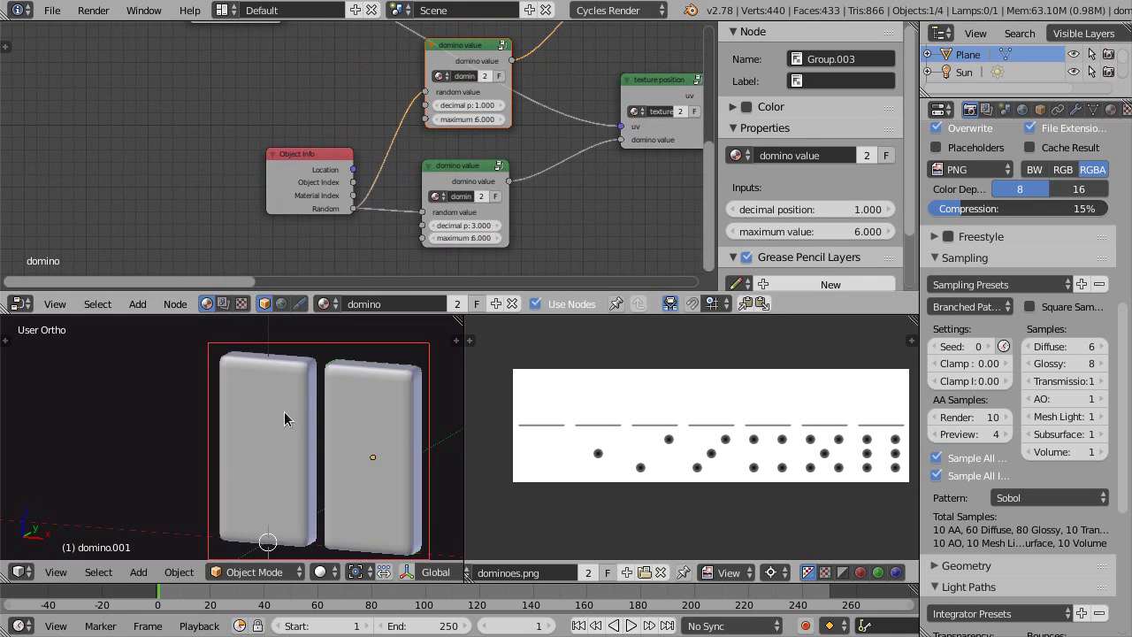
key(shift+z)
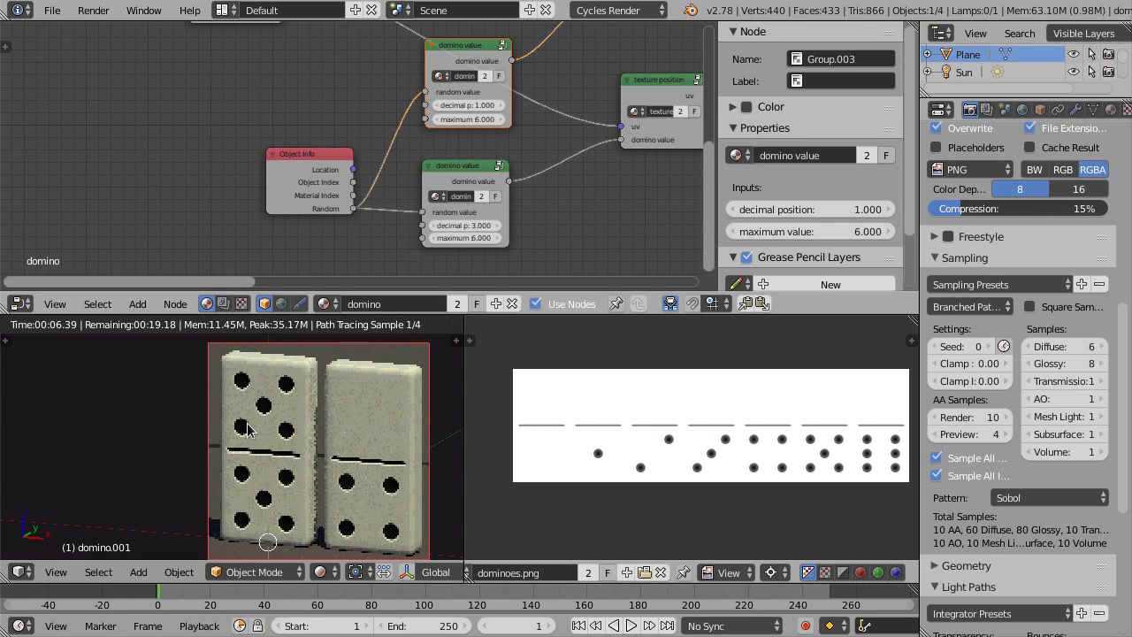
key(shift+z)
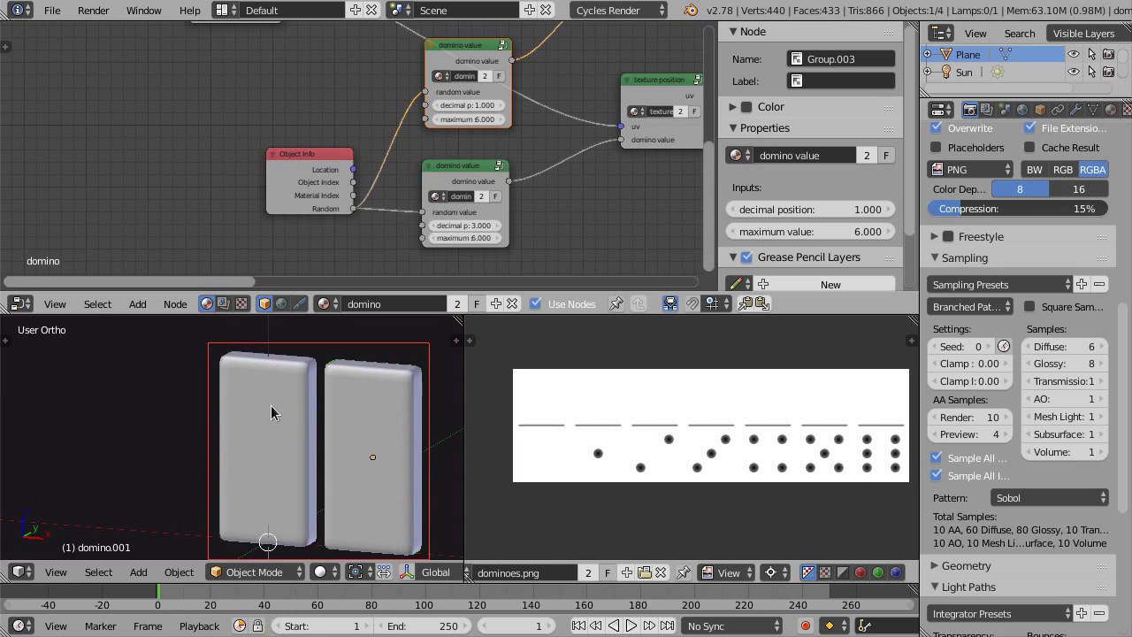
- Duplicate the left domino along X twice to form a row of four
right_click(268, 404)
key(shift+d)
key(x)
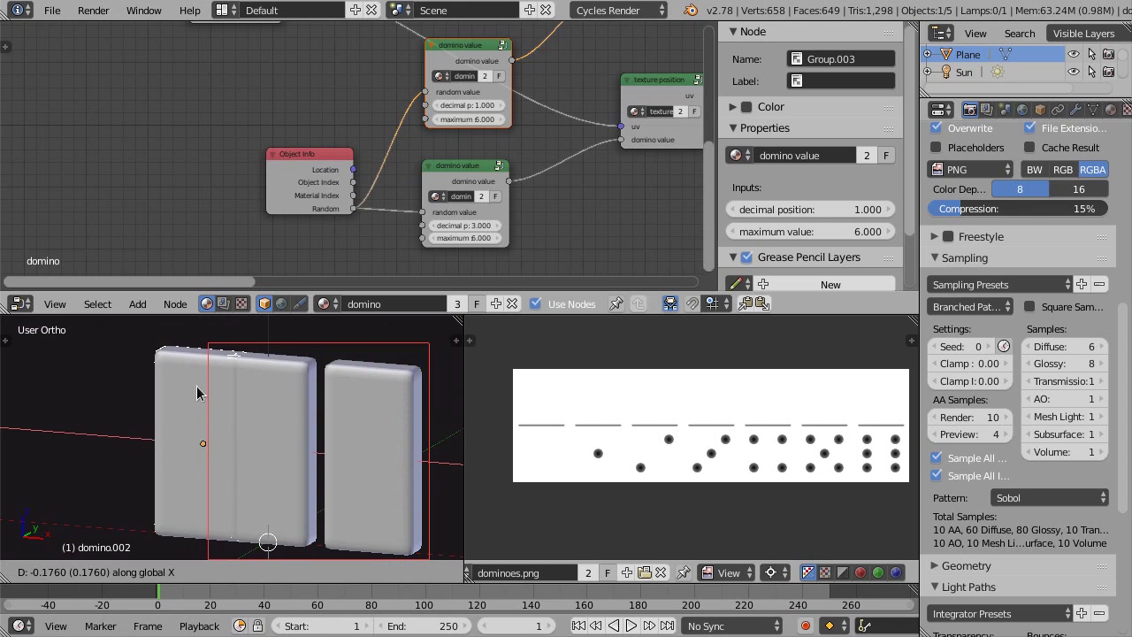
click(175, 381)
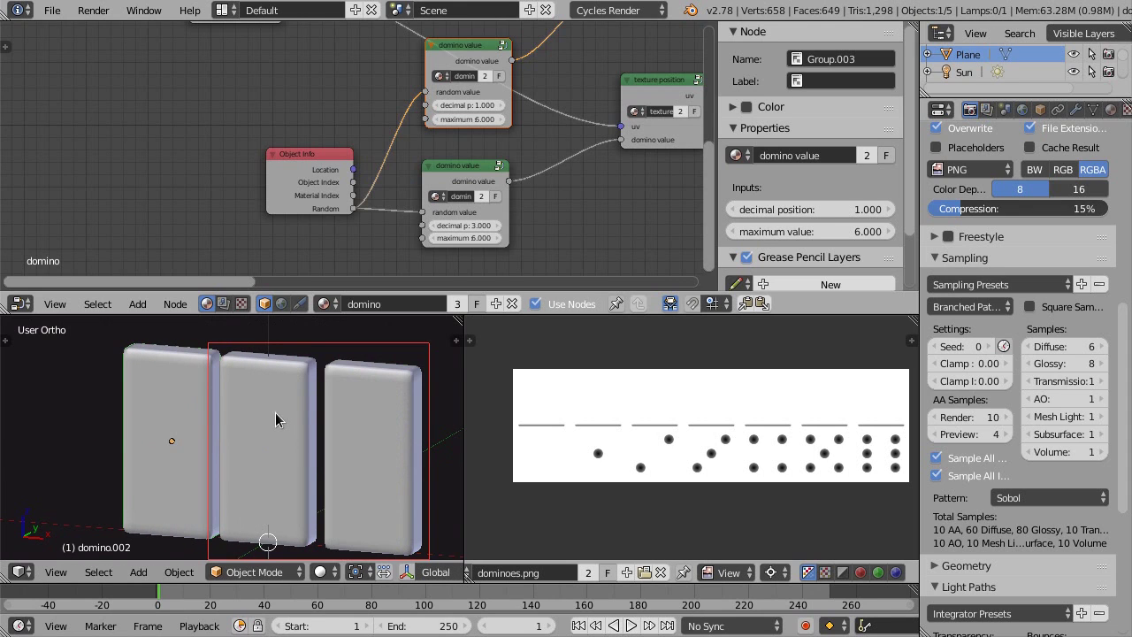
key(shift+r)
scroll(256, 411, down, 1)
- Redraw the render border around all four dominoes and preview them rendered
key(ctrl+b)
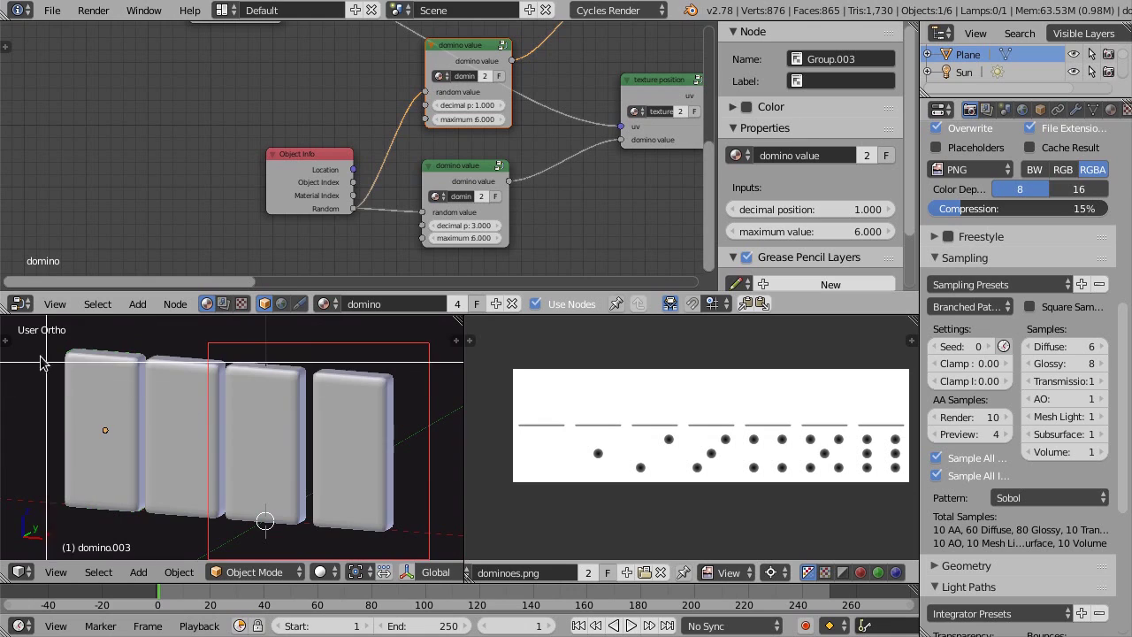
drag(46, 339, 403, 535)
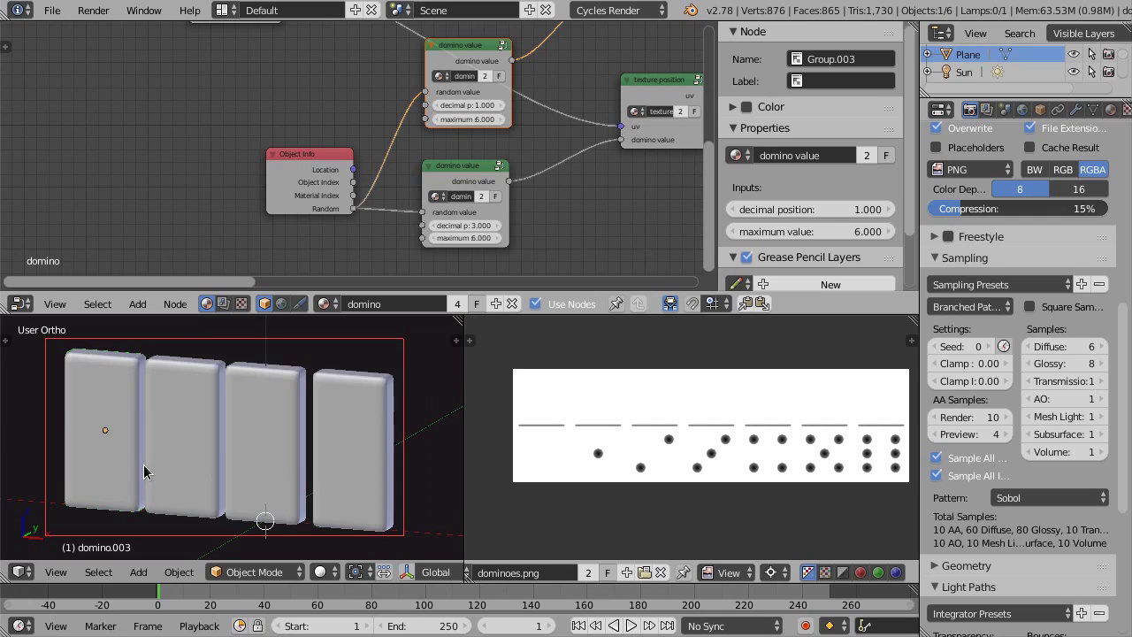
key(shift+z)
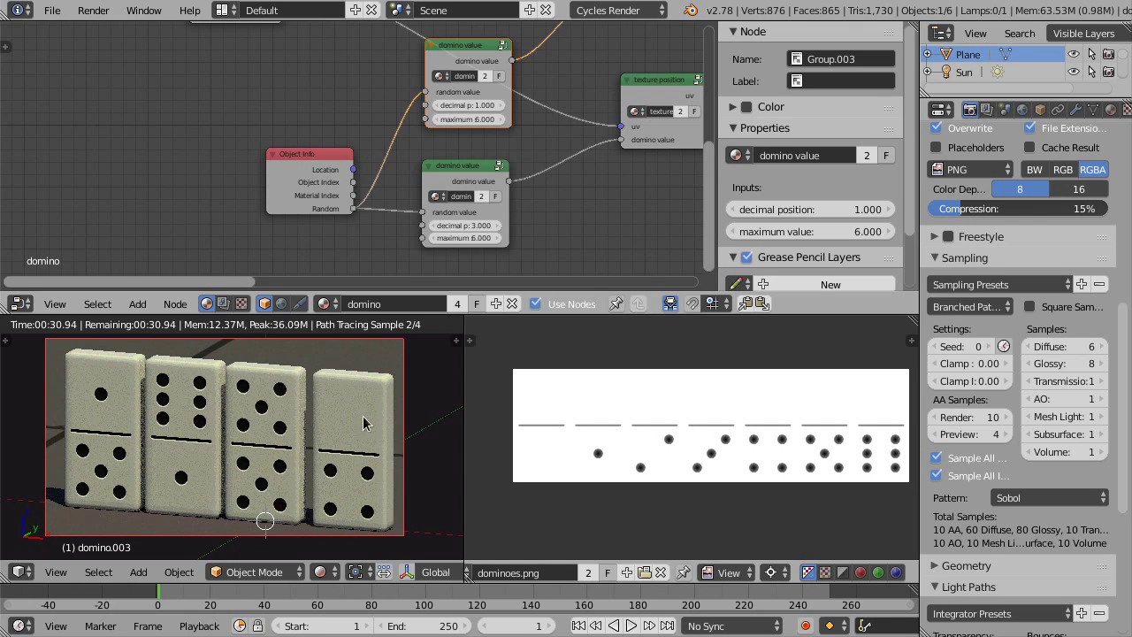
key(shift+s)
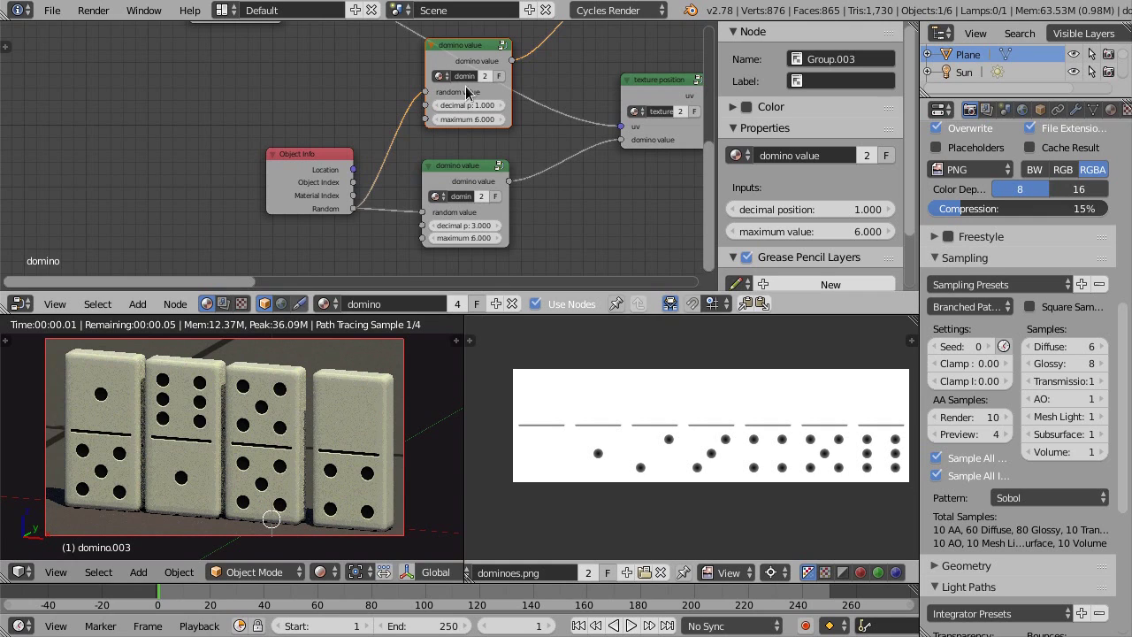
scroll(460, 123, down, 1)
scroll(562, 89, down, 1)
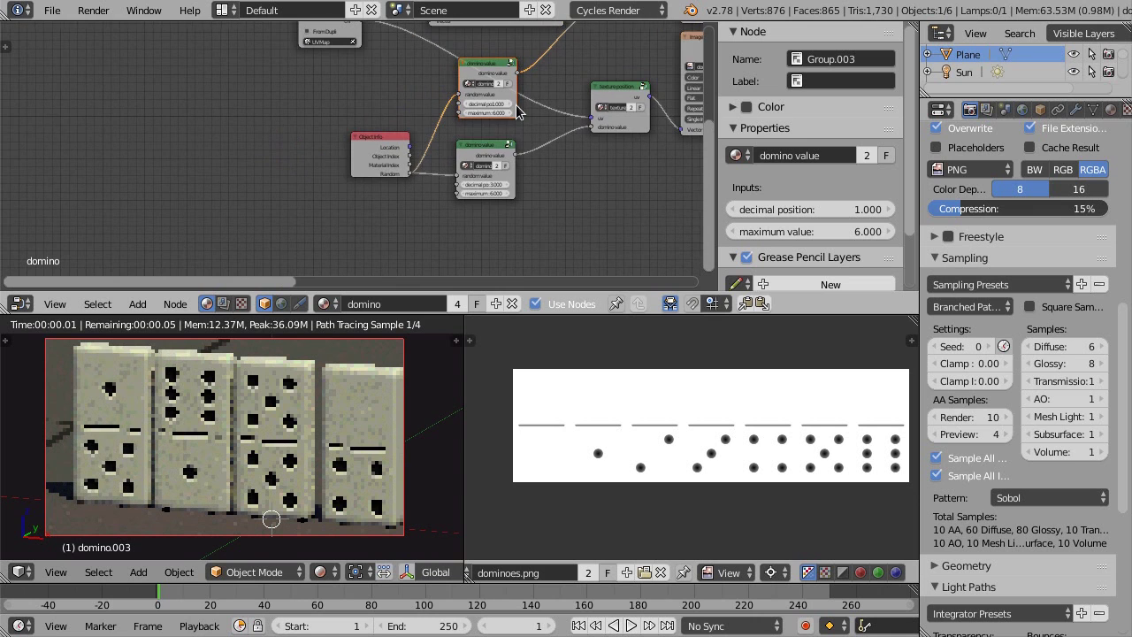
scroll(531, 106, down, 2)
middle_drag(513, 102, 486, 134)
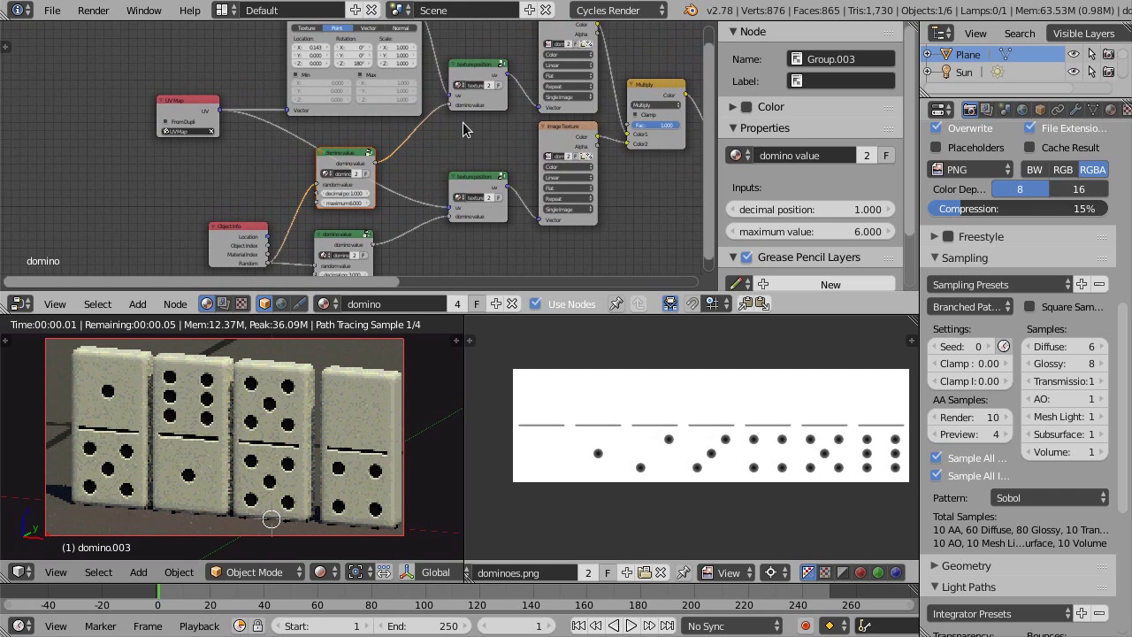
middle_drag(404, 158, 431, 141)
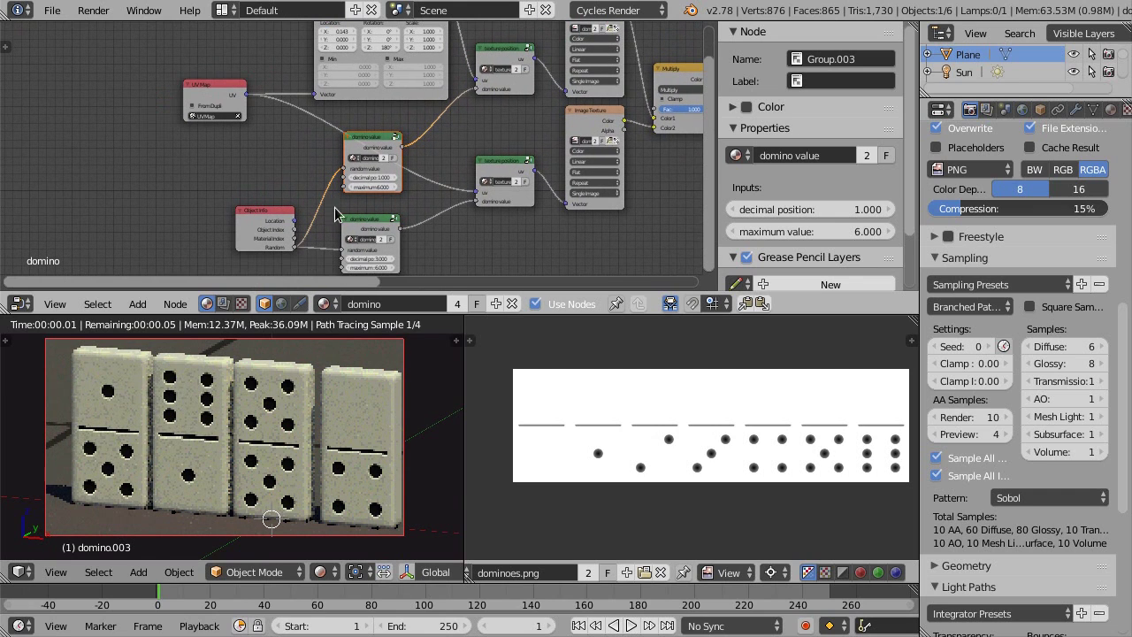
scroll(374, 222, up, 1)
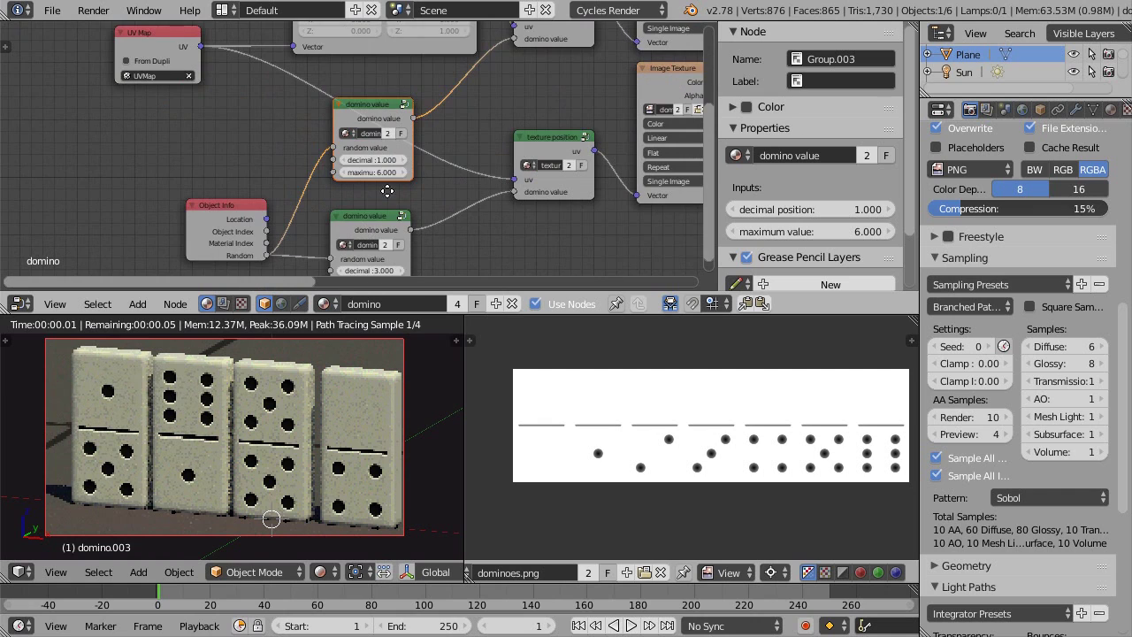
scroll(390, 183, up, 1)
middle_drag(394, 177, 419, 140)
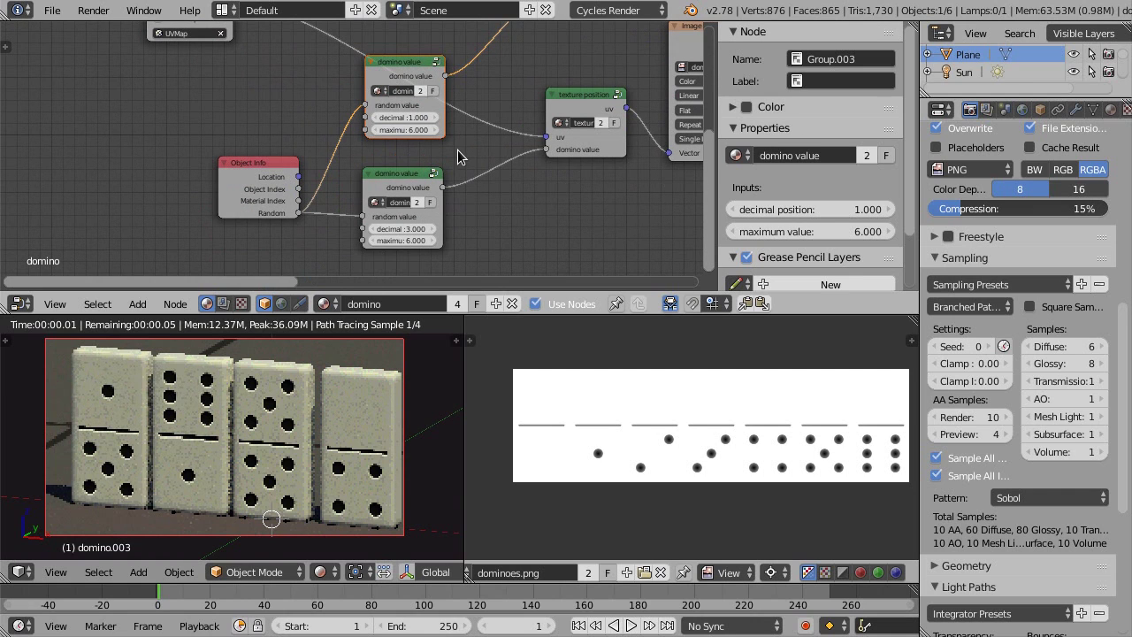
scroll(475, 142, down, 1)
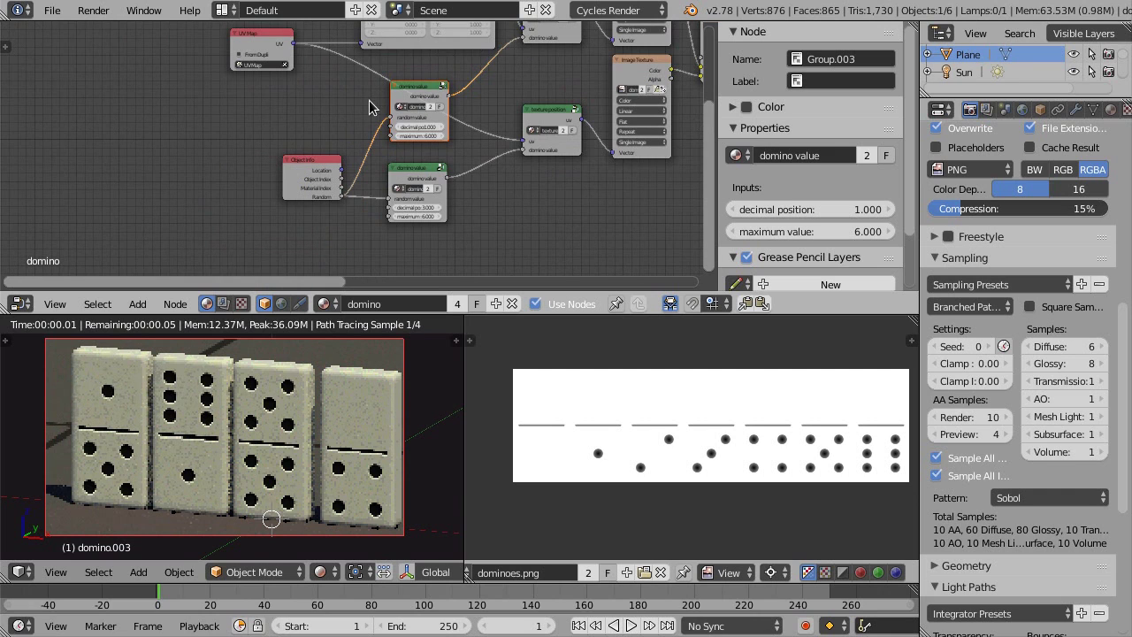
scroll(369, 107, up, 2)
drag(297, 192, 284, 143)
scroll(539, 96, down, 2)
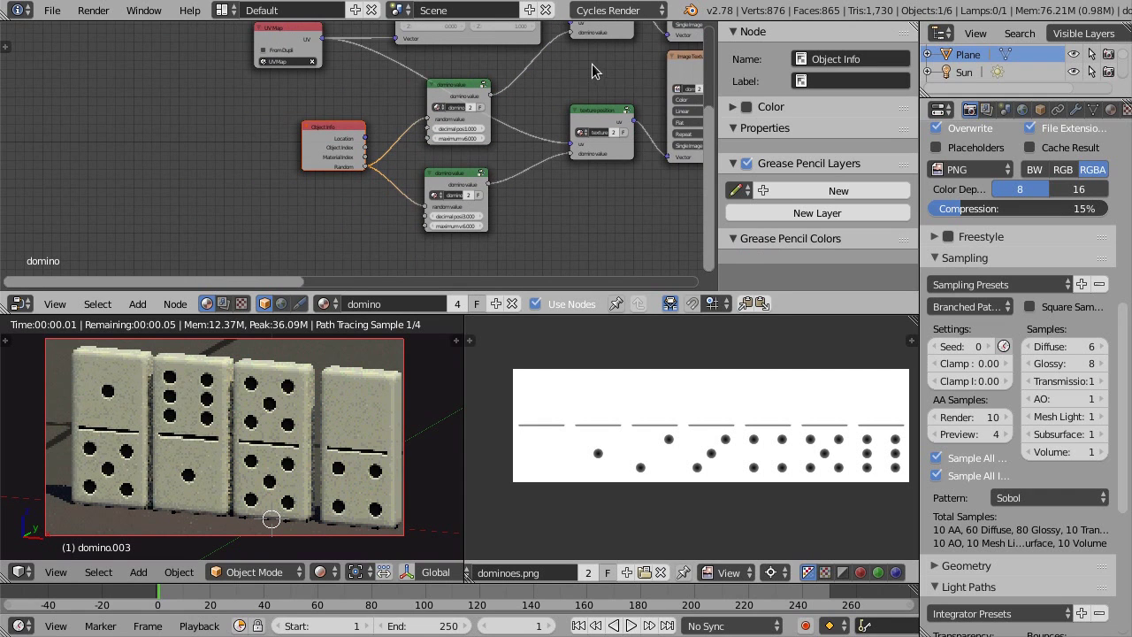
middle_drag(532, 102, 442, 168)
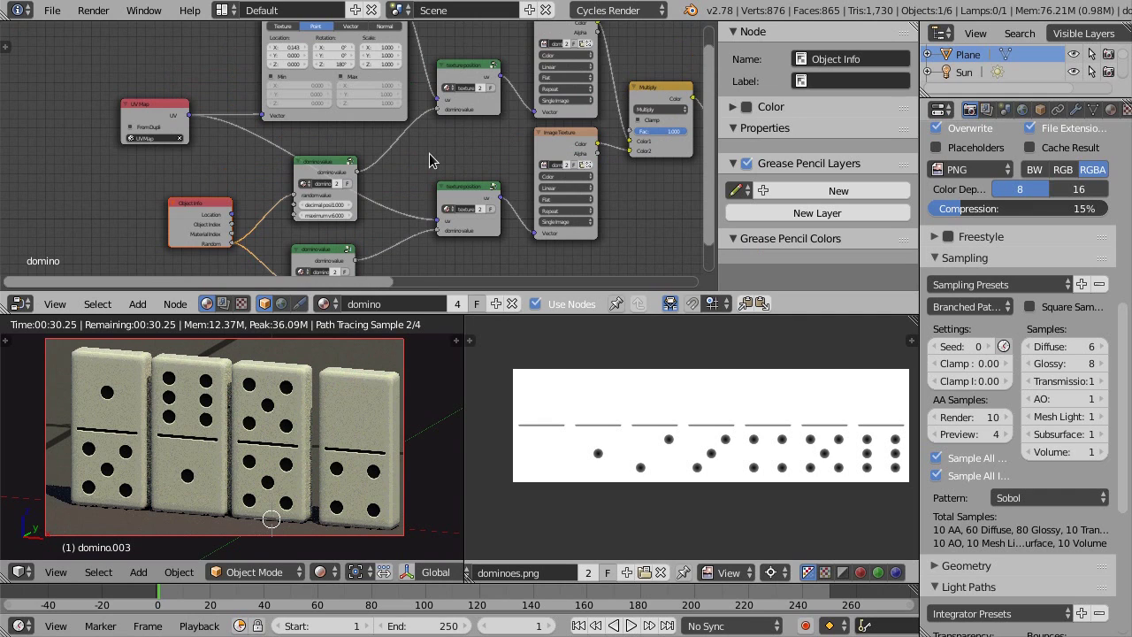
middle_drag(407, 165, 374, 164)
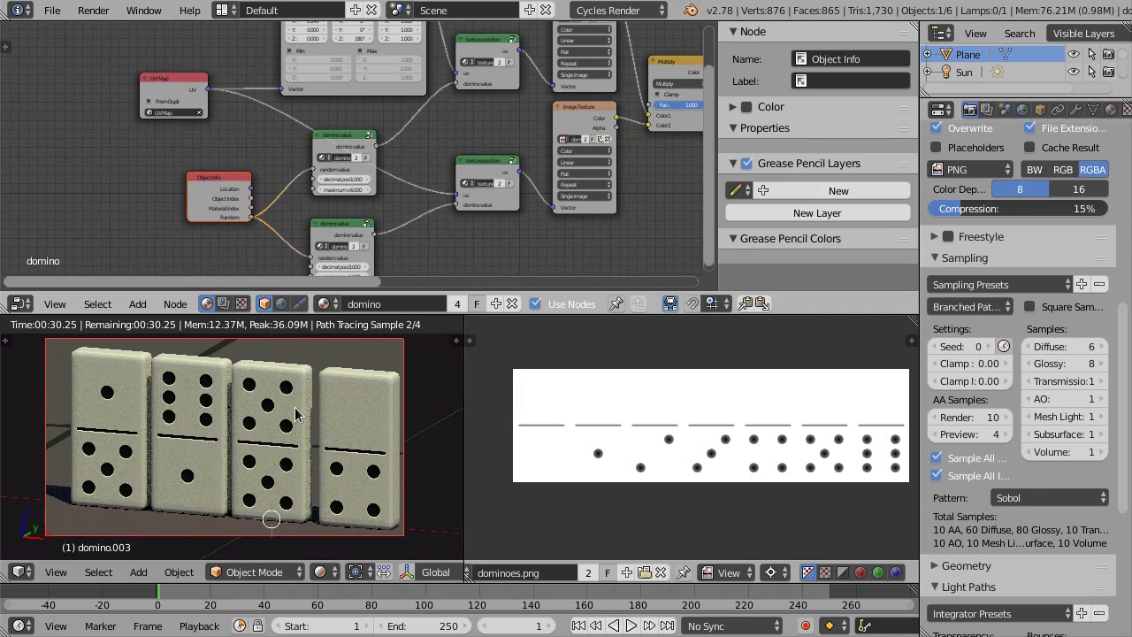